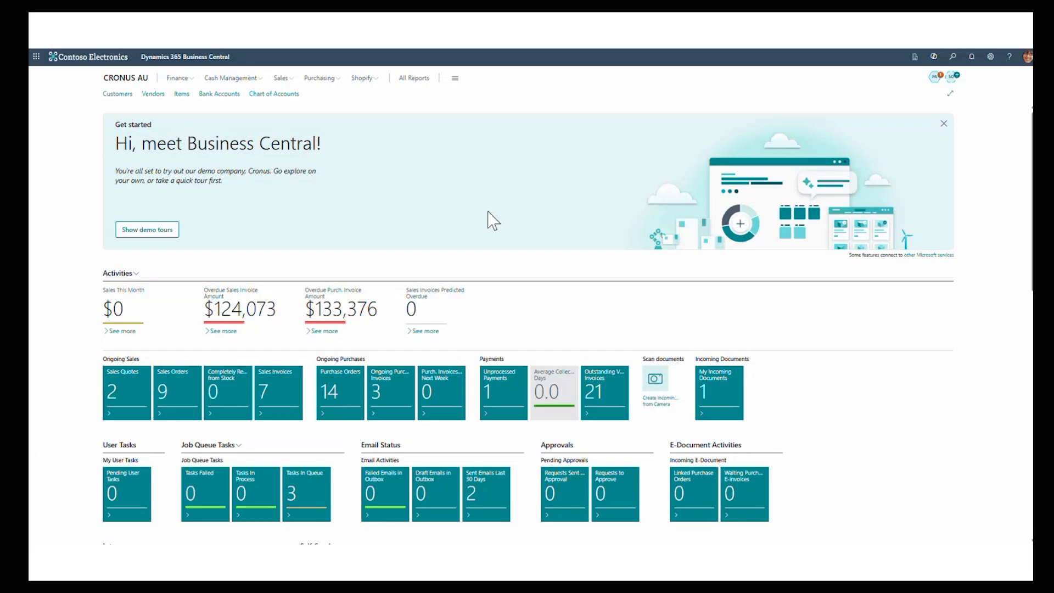
# - Create a vendor from the VENDOR COMPANY template and enter Theta Systems Ltd as its name
pyautogui.click(155, 94)
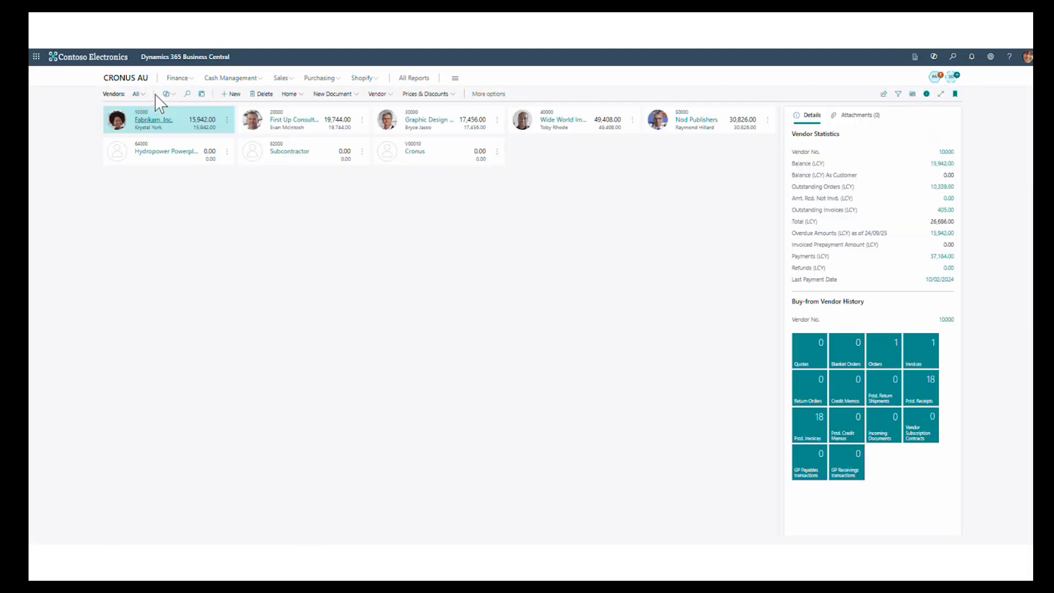
pyautogui.click(231, 94)
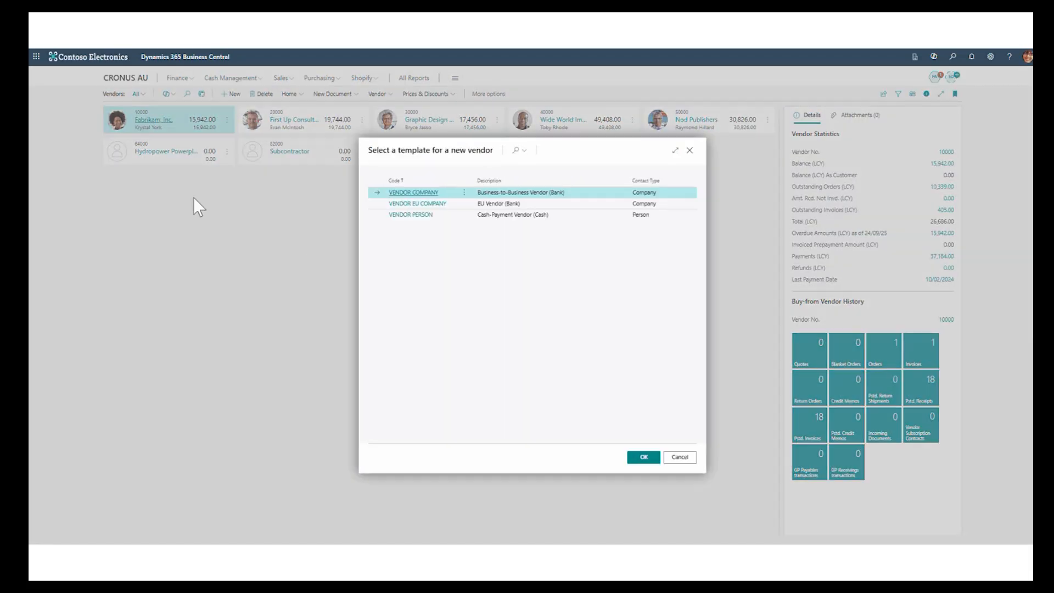
pyautogui.click(416, 194)
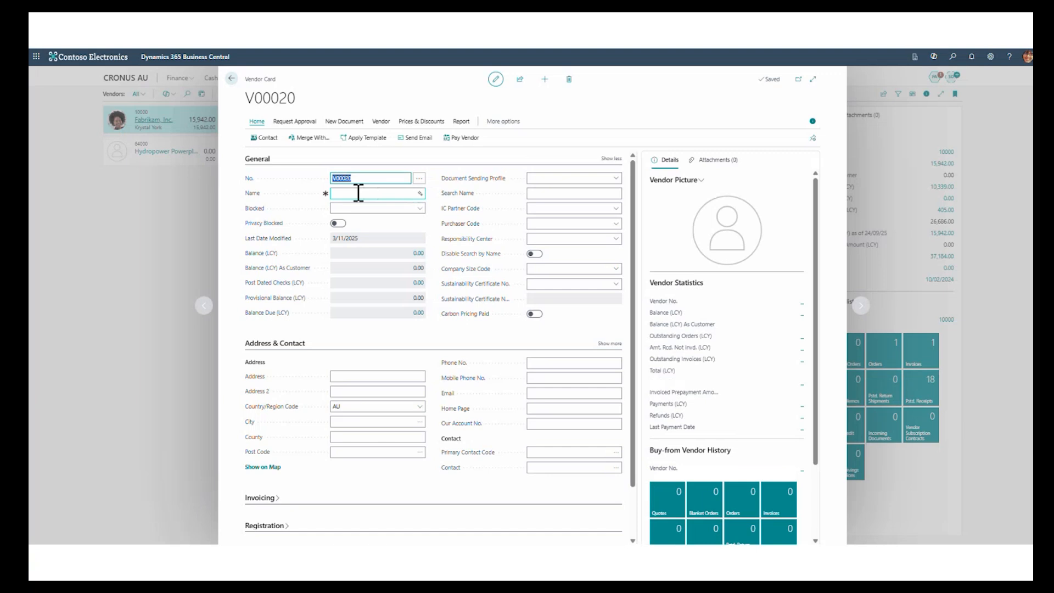
pyautogui.click(358, 193)
pyautogui.write('Theta Sp')
pyautogui.write('stems Ltd')
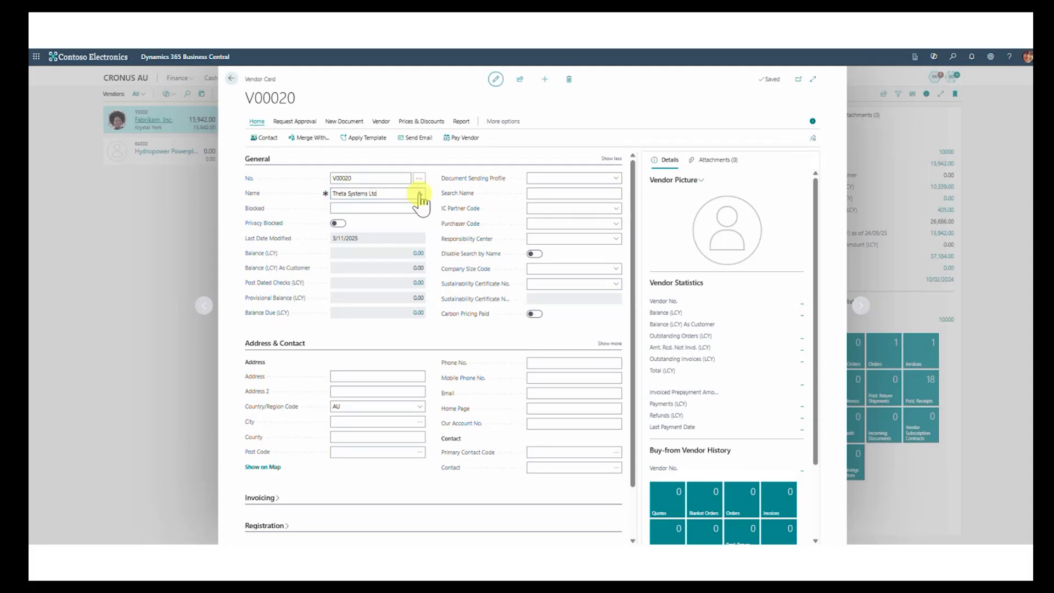
# - Have Copilot suggest the vendor's name and keep the suggestion Theta Systems Limited
pyautogui.click(420, 195)
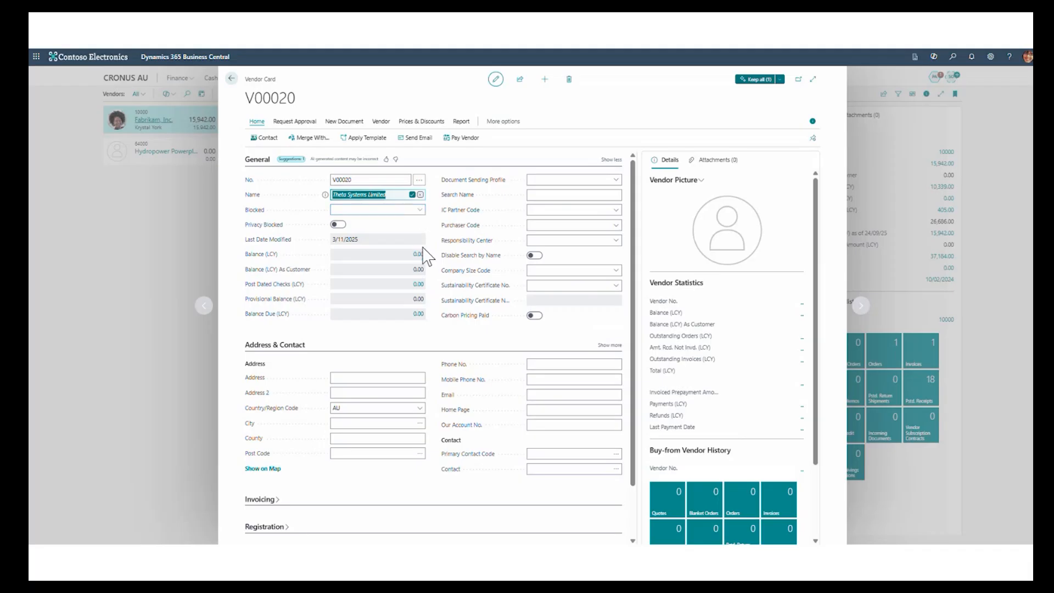
pyautogui.click(780, 80)
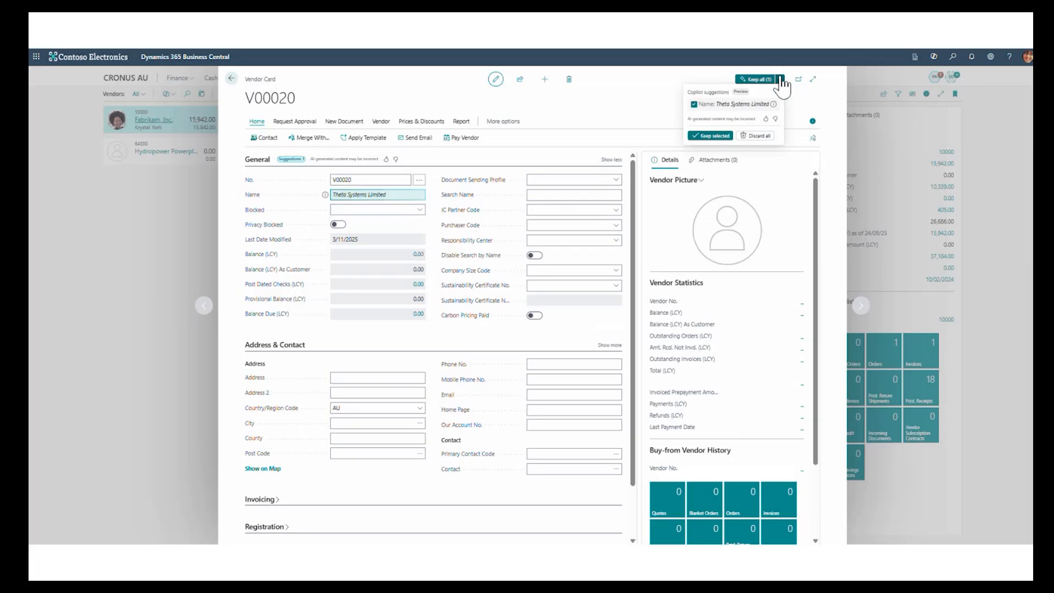
pyautogui.click(710, 135)
# - Generate Copilot suggestions for the vendor's Address & Contact fields and discard all of them
pyautogui.click(420, 377)
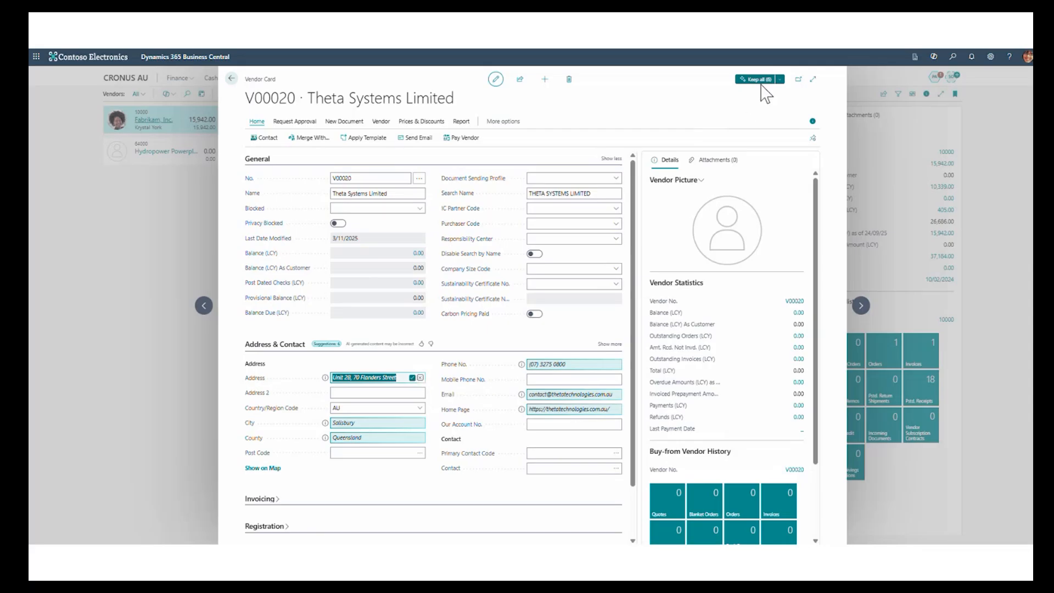
pyautogui.click(781, 80)
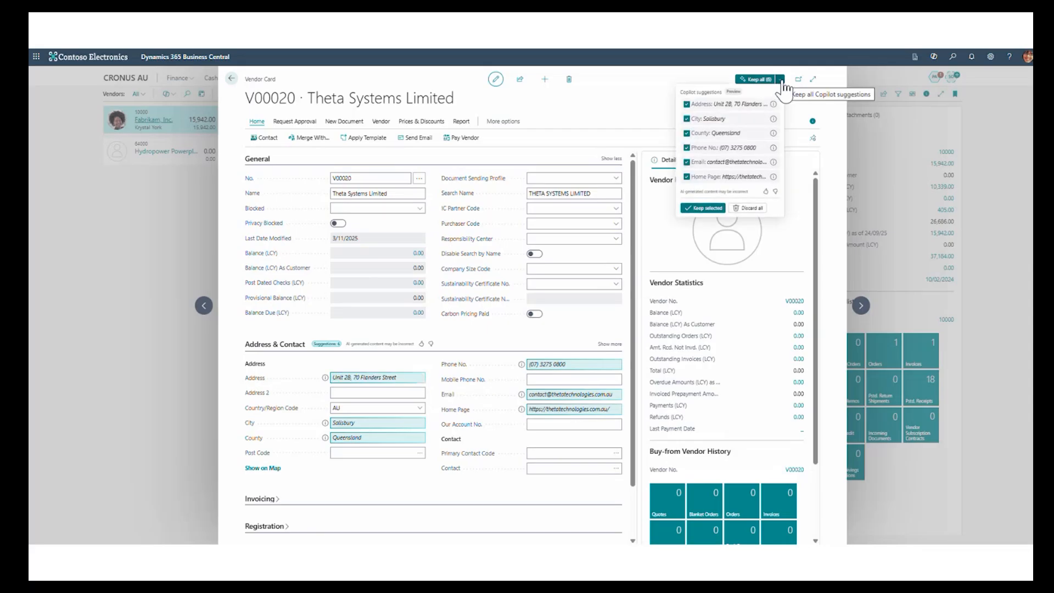
pyautogui.click(750, 208)
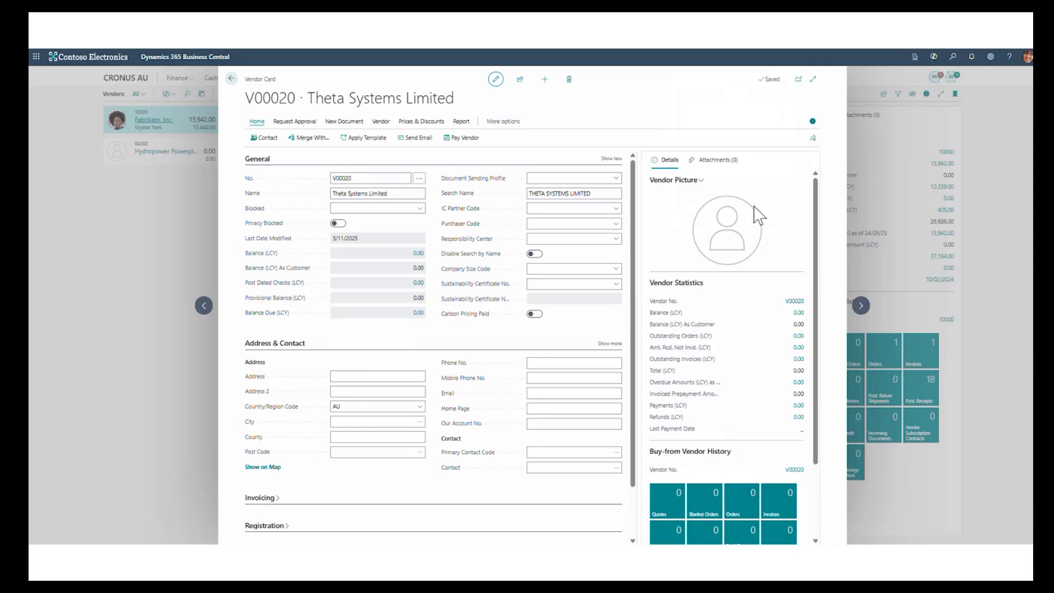
# - Set the vendor's Country/Region Code to NZ
pyautogui.click(367, 407)
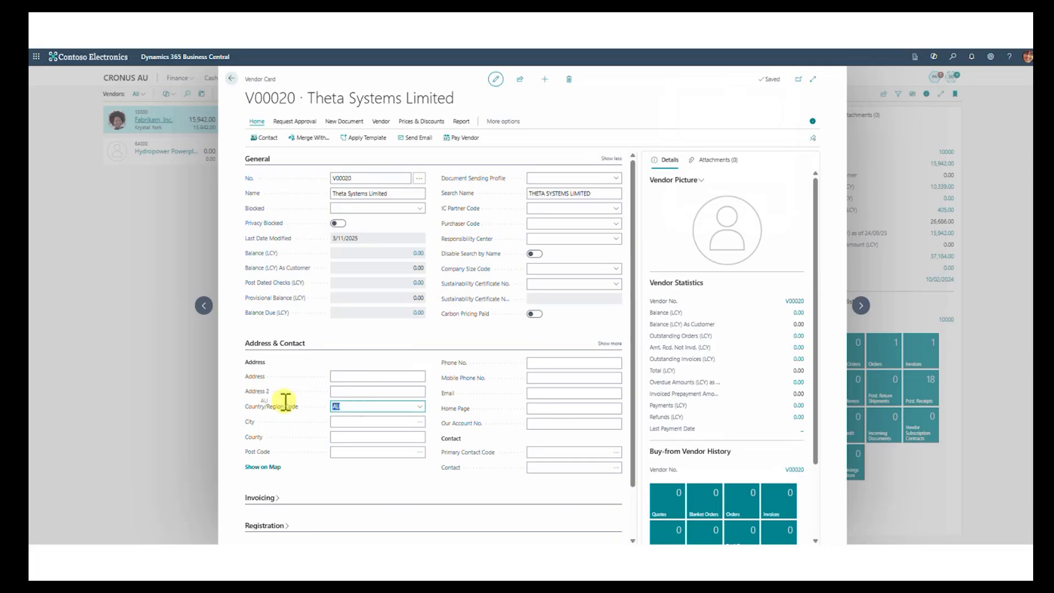
pyautogui.write('NZ')
pyautogui.press('Tab')
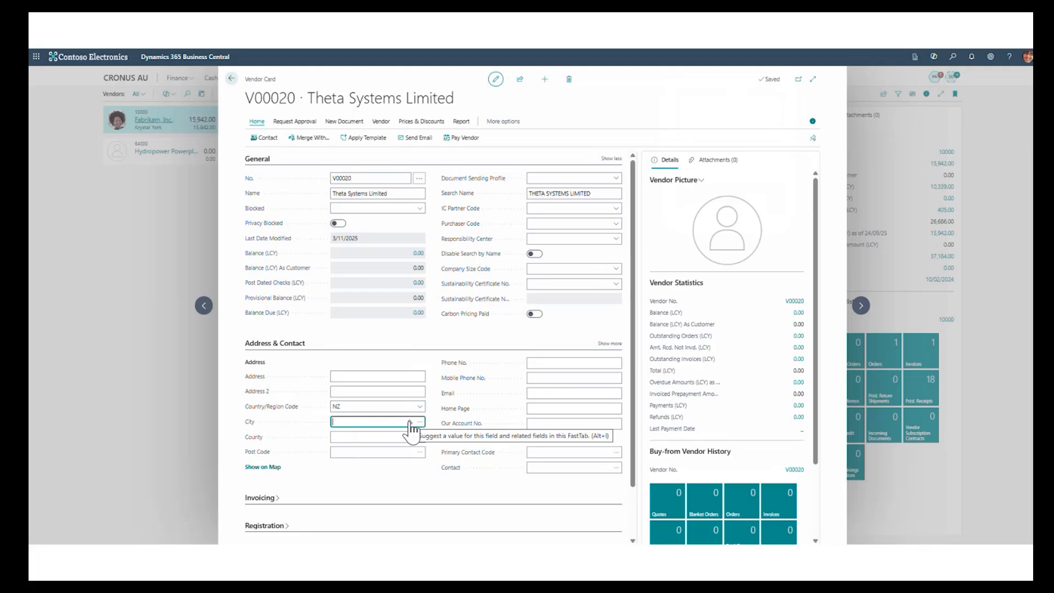
# - Generate Copilot suggestions for the vendor's address and contact fields and keep all the suggested values
pyautogui.click(420, 377)
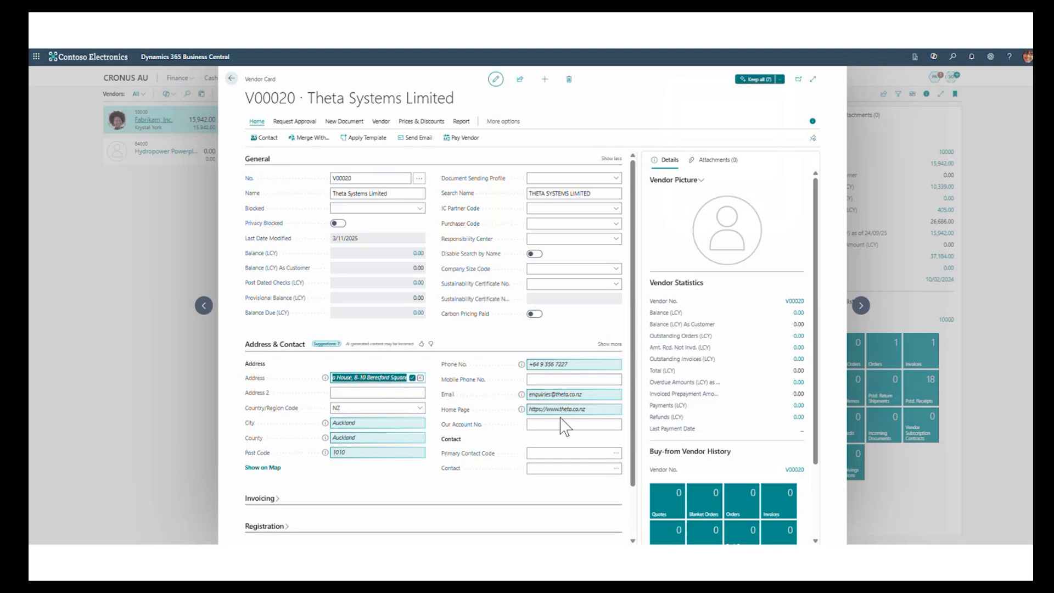
pyautogui.click(780, 80)
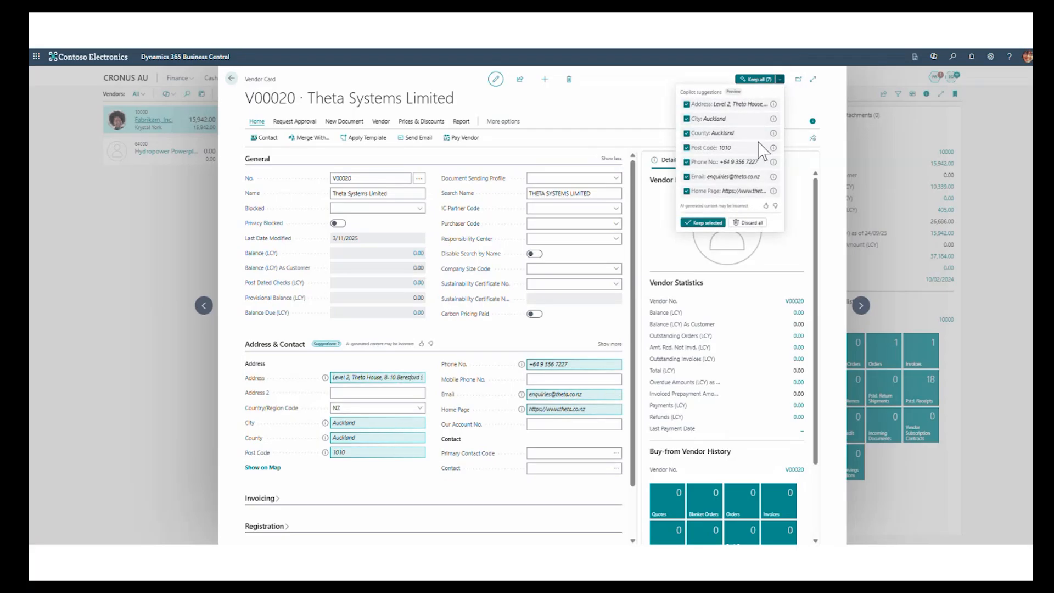
pyautogui.click(703, 222)
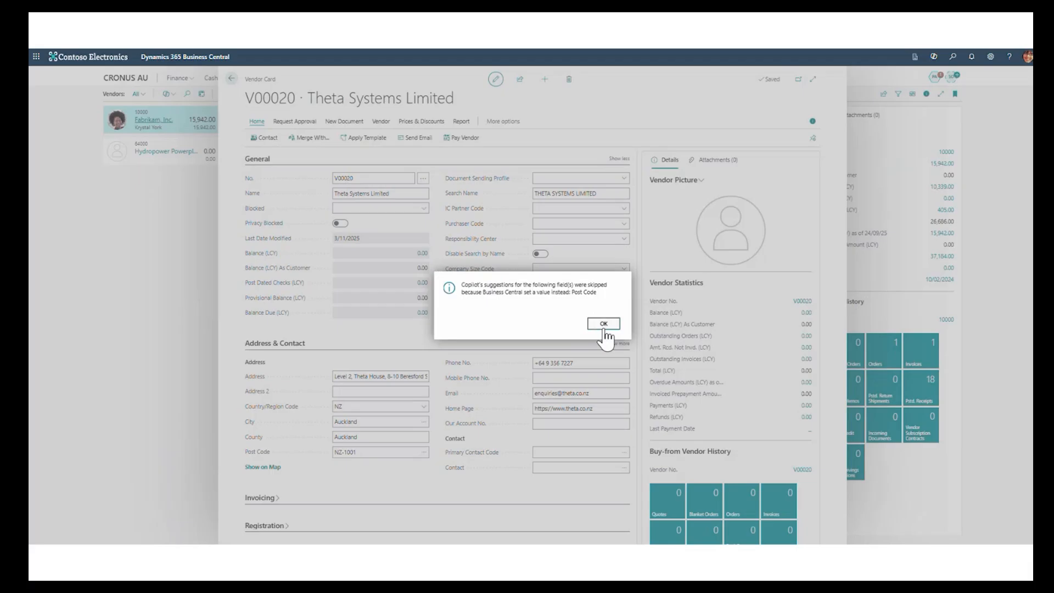
pyautogui.click(604, 330)
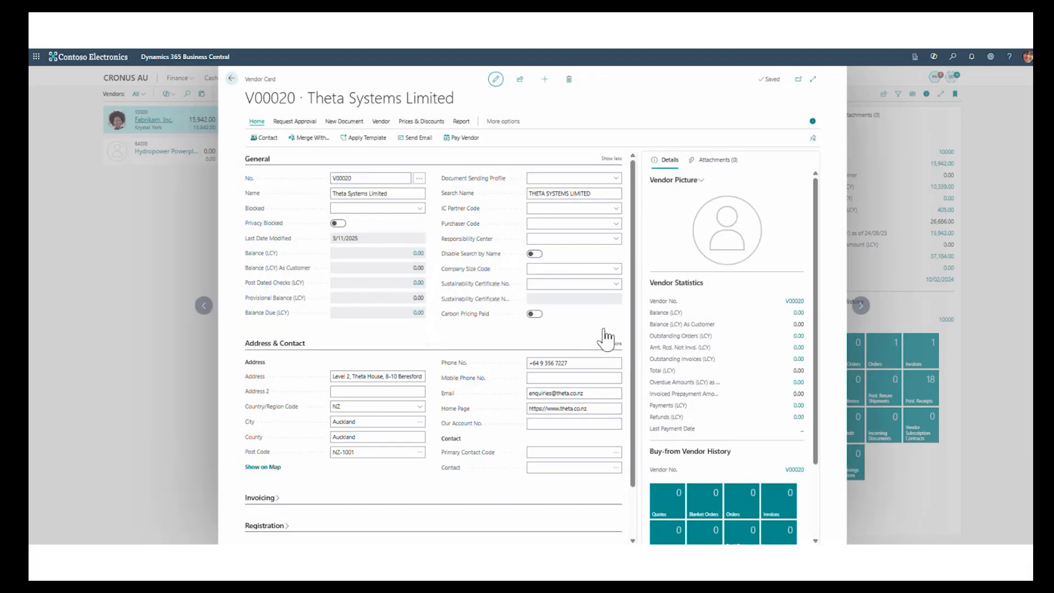
# - Add post code 1010 for the city Auckland to the post code list and assign it to the vendor
pyautogui.click(390, 454)
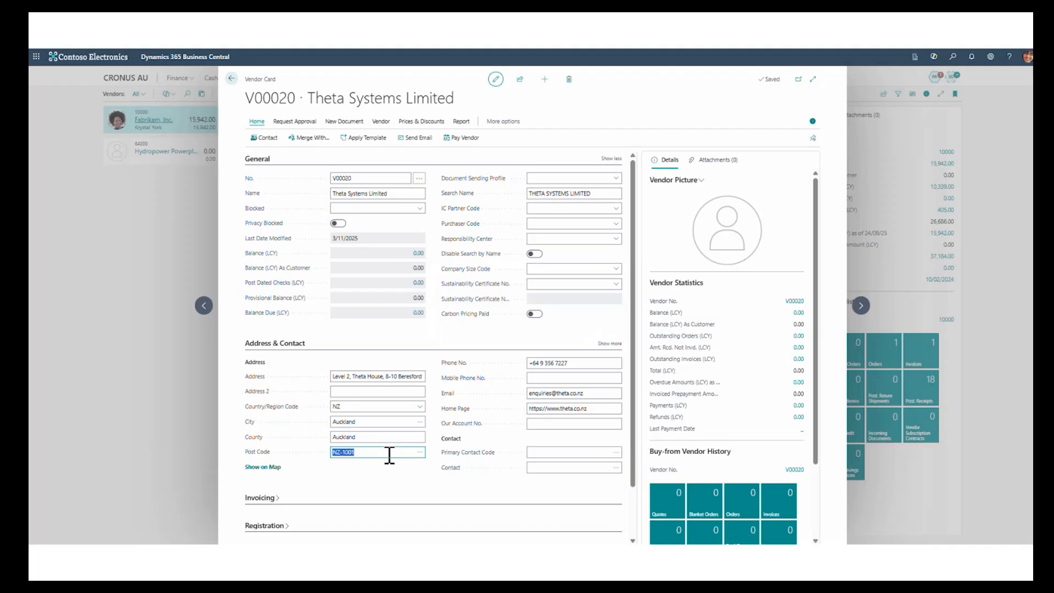
pyautogui.click(420, 452)
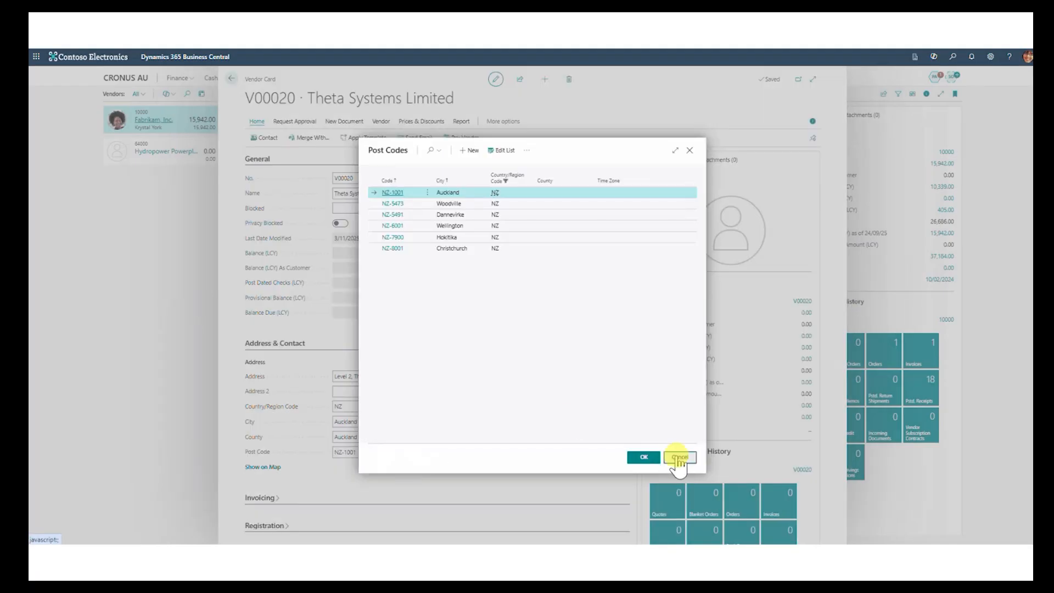
pyautogui.click(473, 152)
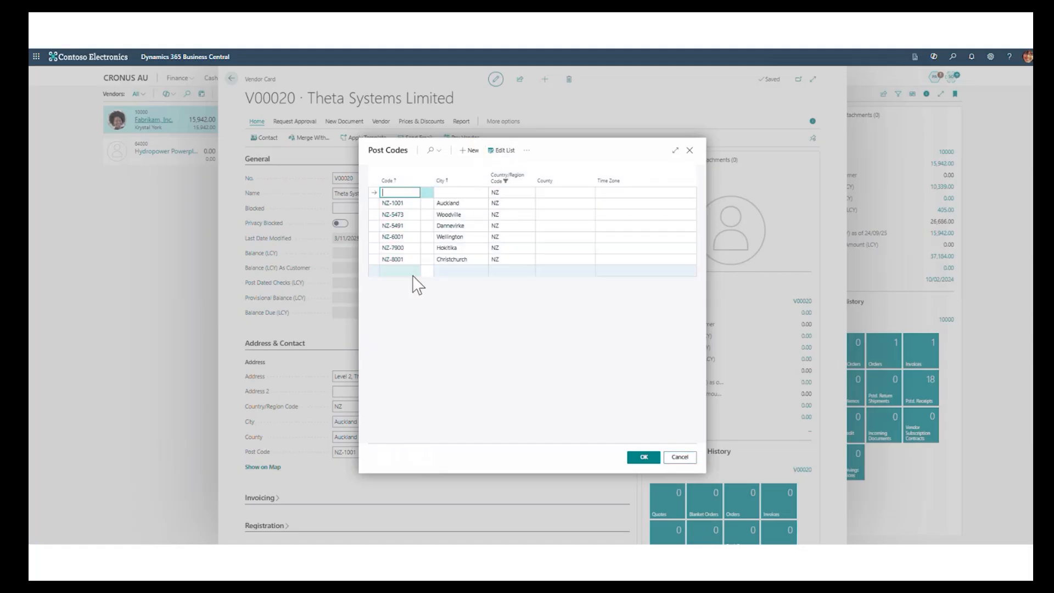
pyautogui.write('1010')
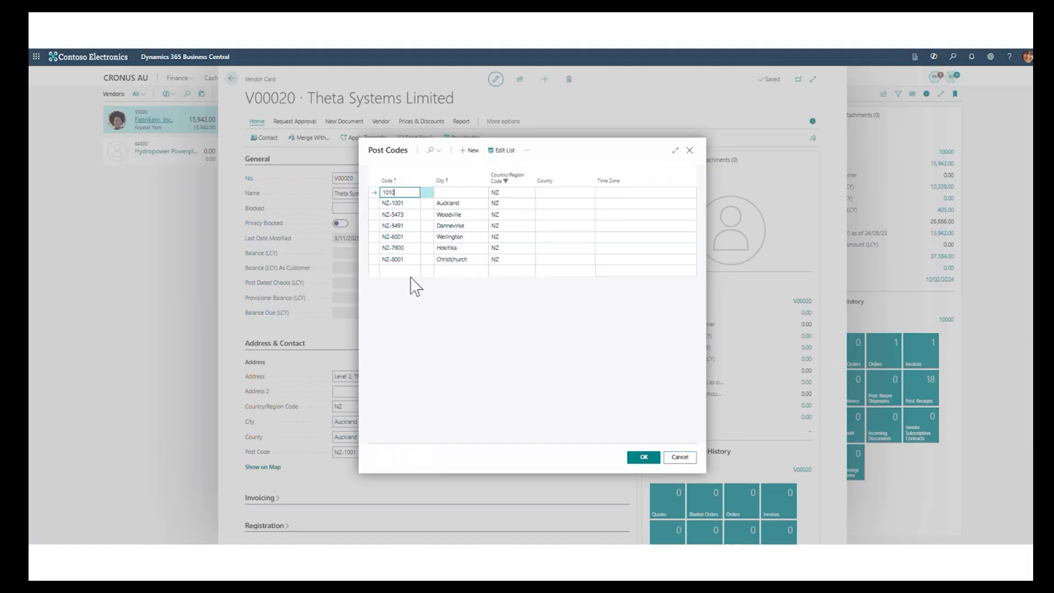
pyautogui.press('Tab')
pyautogui.write('Auckland')
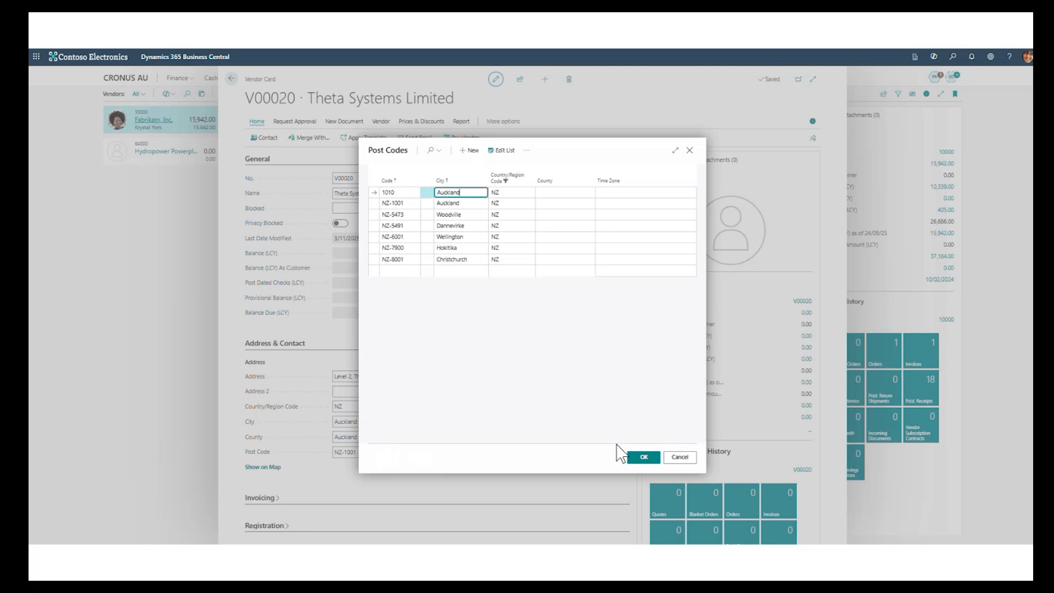
pyautogui.click(640, 461)
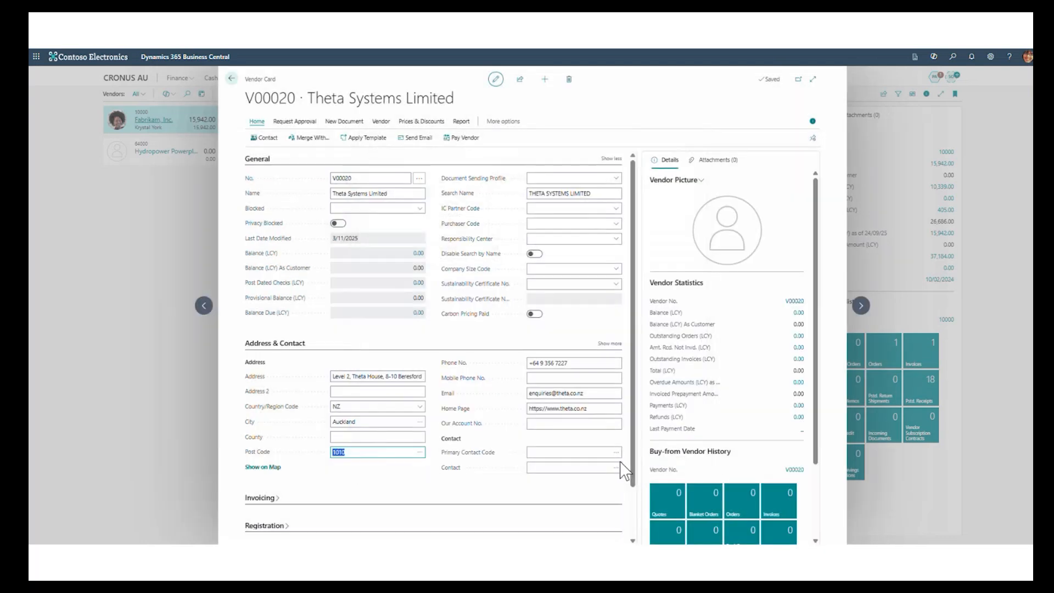
pyautogui.click(1018, 550)
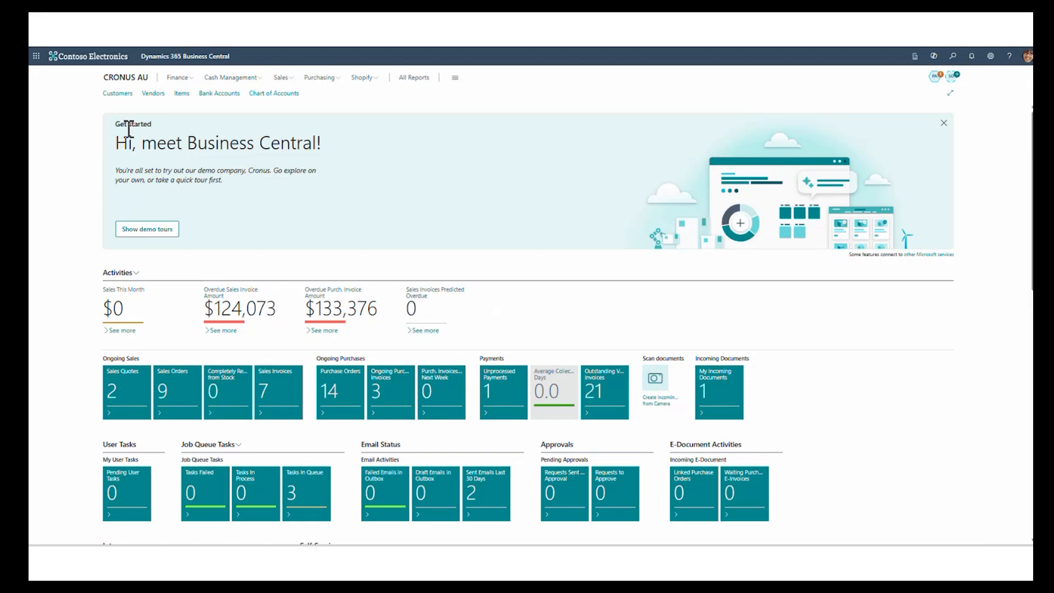
# - Open the School of Fine Art customer card and generate its Copilot summary
pyautogui.click(113, 93)
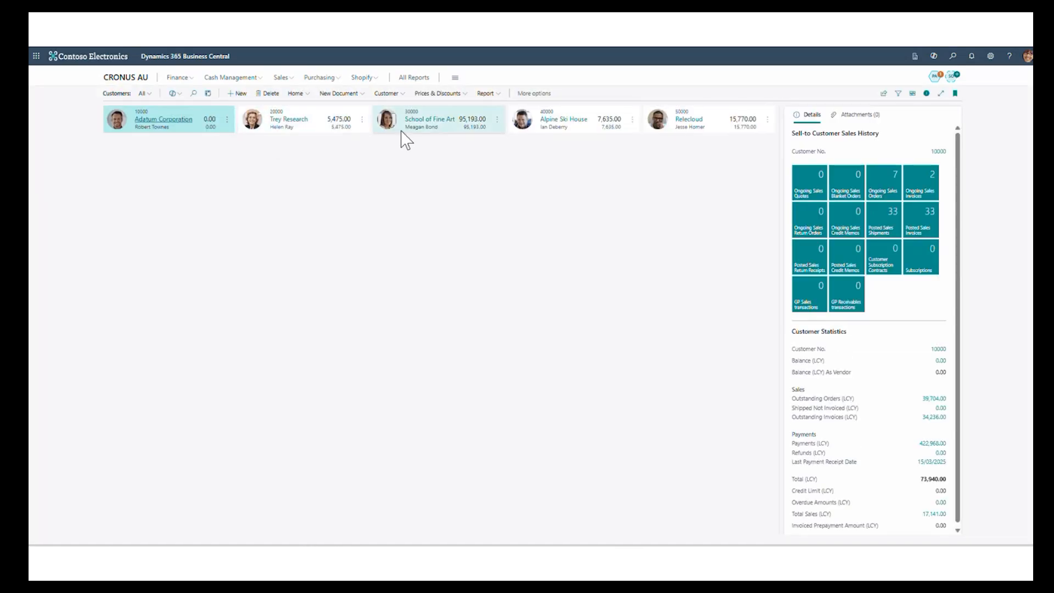
pyautogui.click(426, 133)
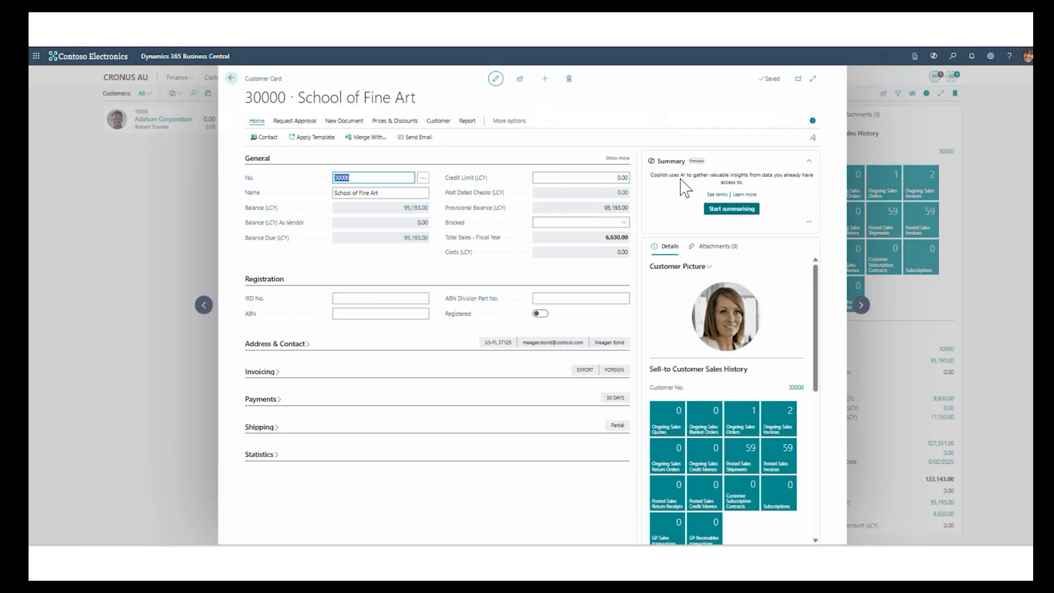
pyautogui.click(733, 208)
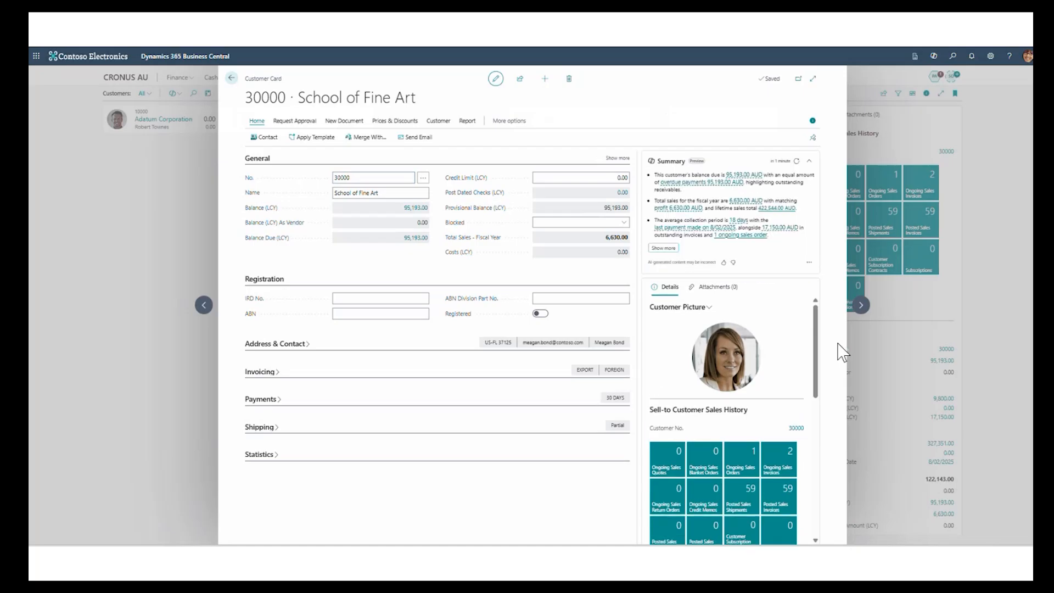
# - Trace the summary's overdue payments, lifetime sales and ongoing sales order to their source data, returning to the customer card
pyautogui.click(753, 176)
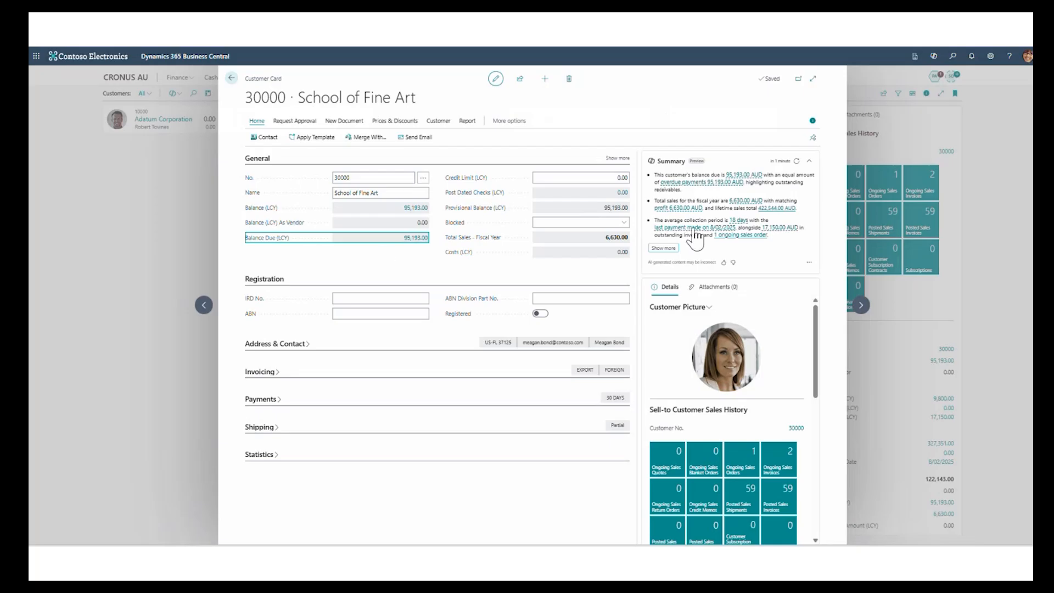
pyautogui.click(782, 211)
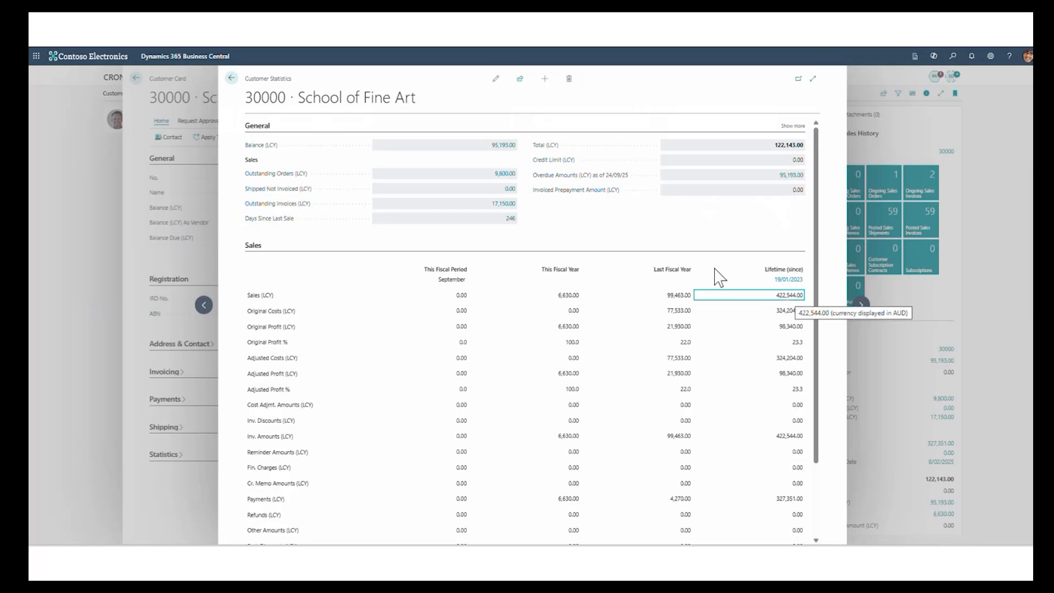
pyautogui.click(230, 80)
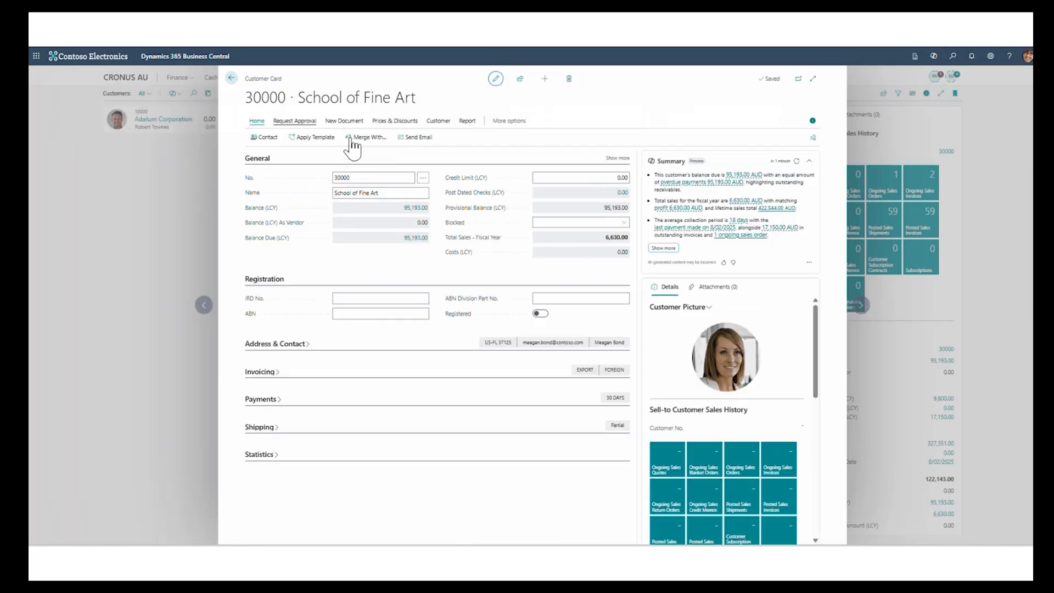
pyautogui.click(752, 237)
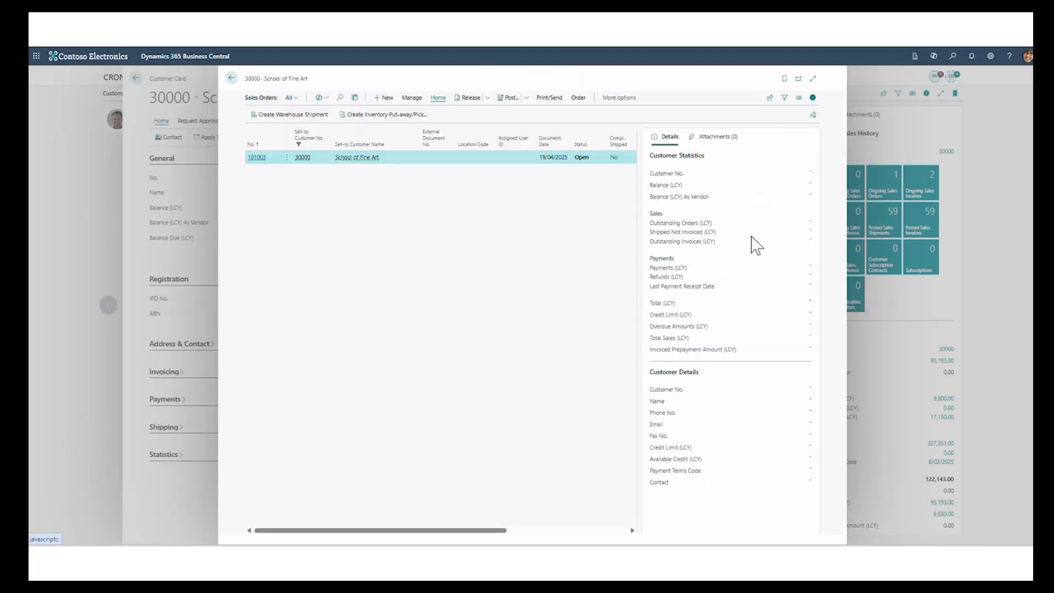
pyautogui.click(232, 78)
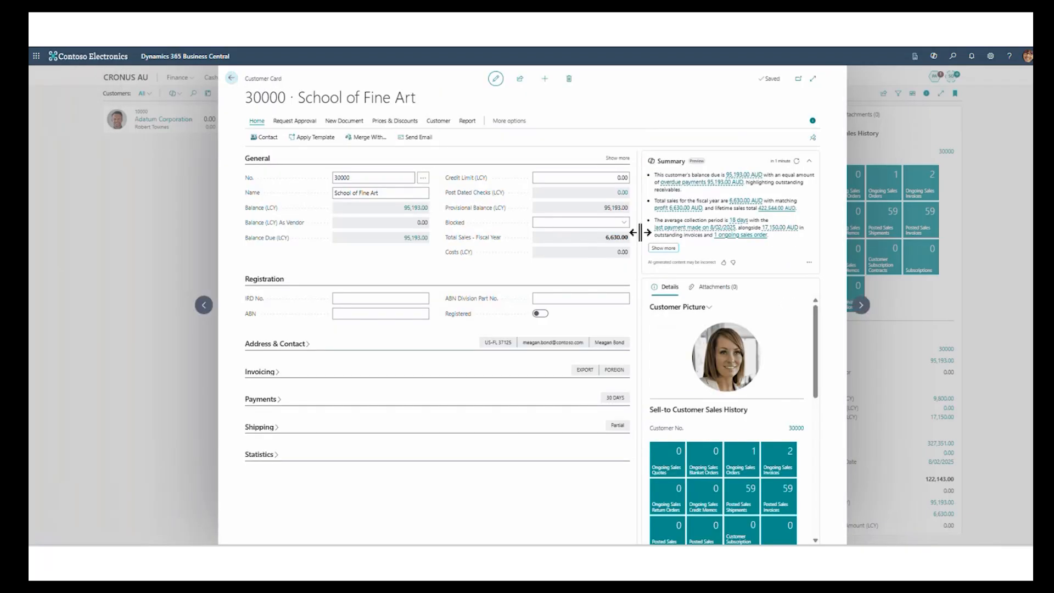
# - Show the full customer summary in Copilot and look up the sources of the last payment date and days since last sale
pyautogui.click(662, 249)
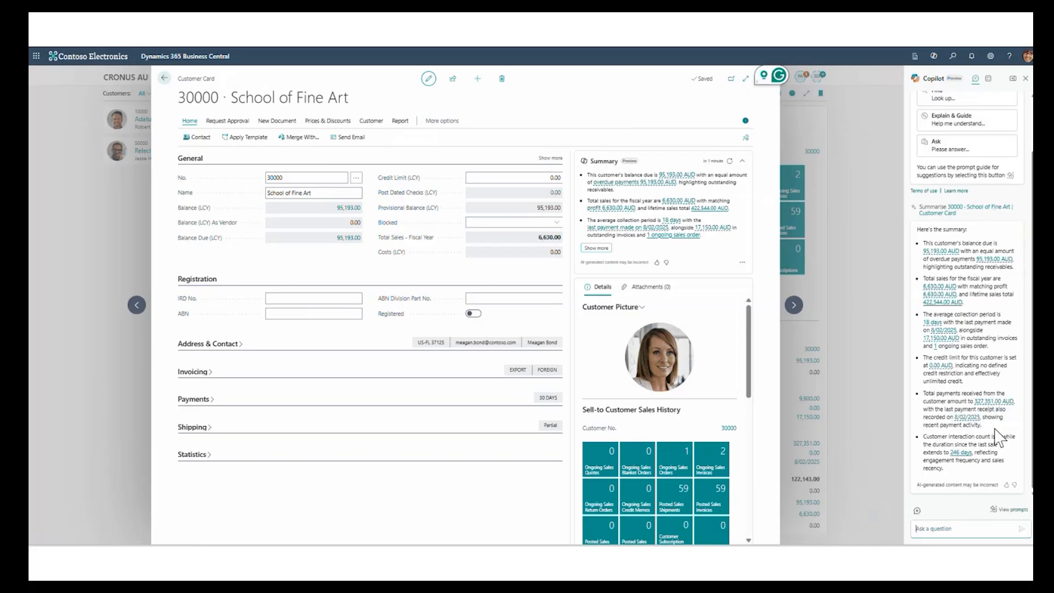
pyautogui.click(971, 422)
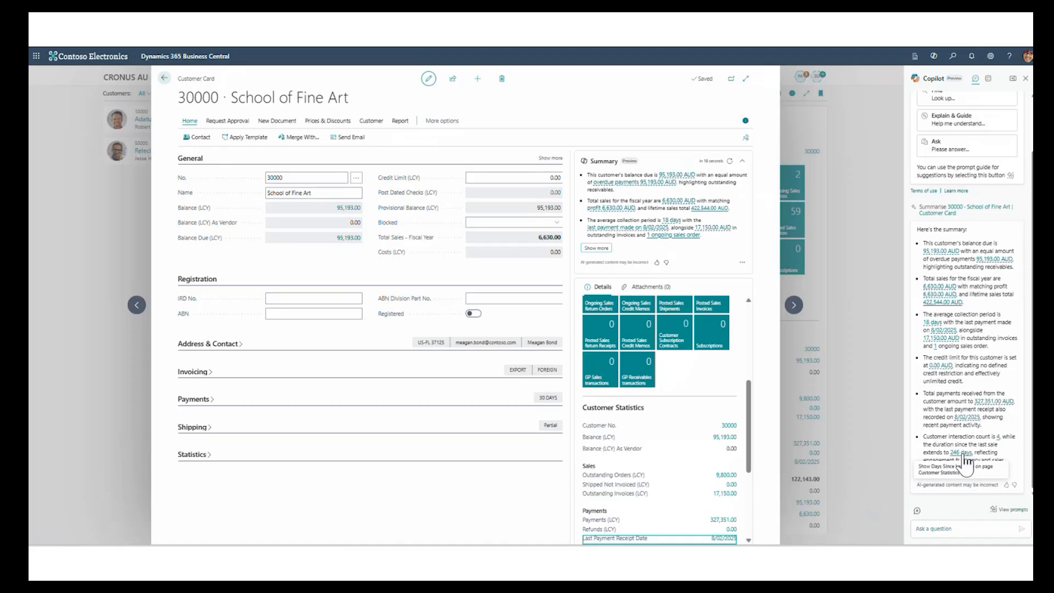
pyautogui.click(962, 453)
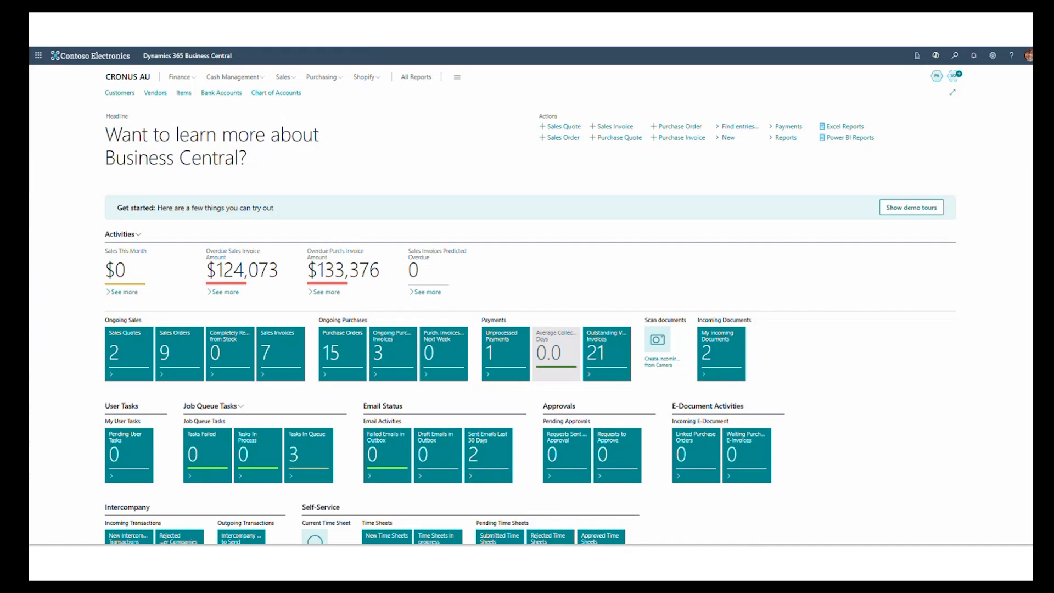
# - Search Tell Me for "product" and show all matching pages and tasks
pyautogui.click(956, 57)
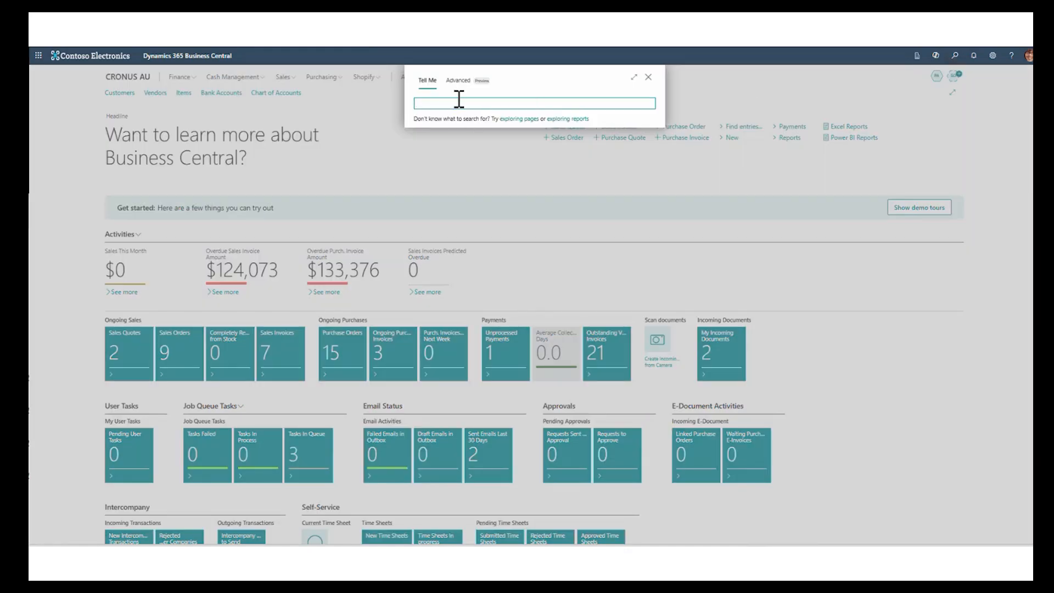
pyautogui.write('product')
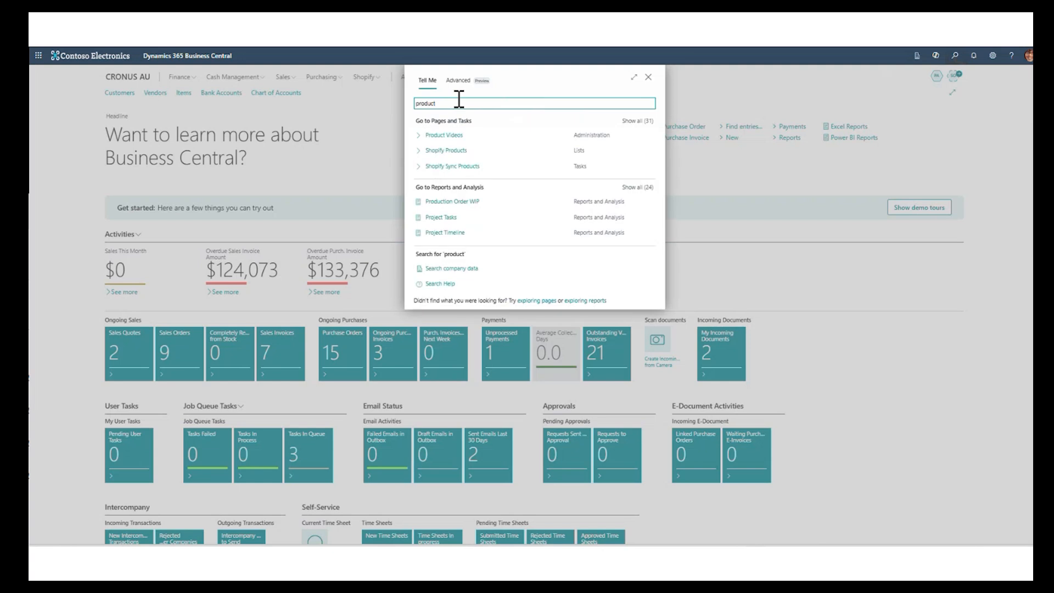
pyautogui.click(631, 124)
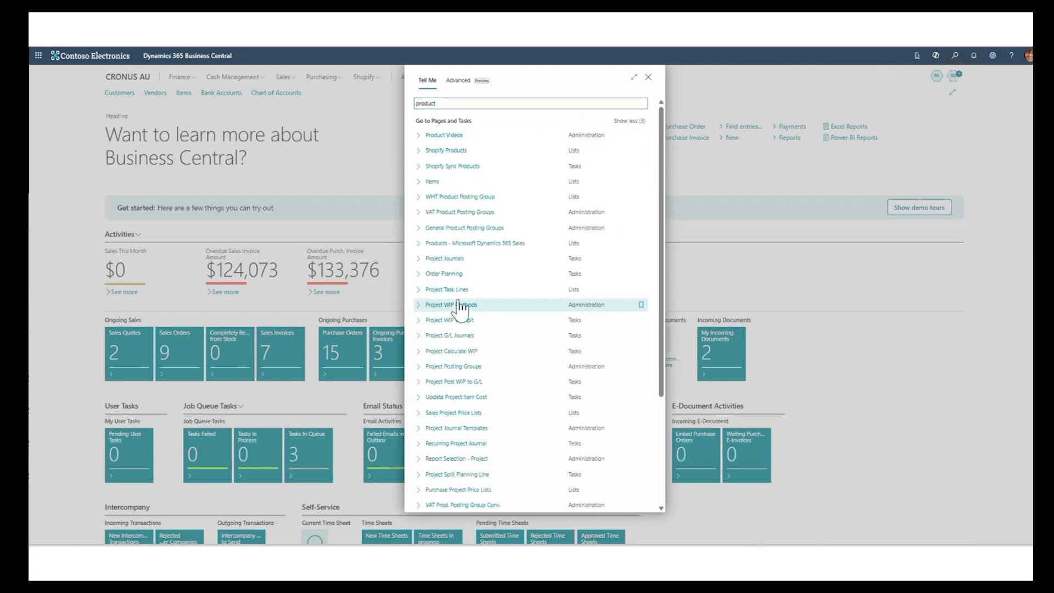
pyautogui.scroll(-5, 461, 310)
pyautogui.scroll(3, 460, 312)
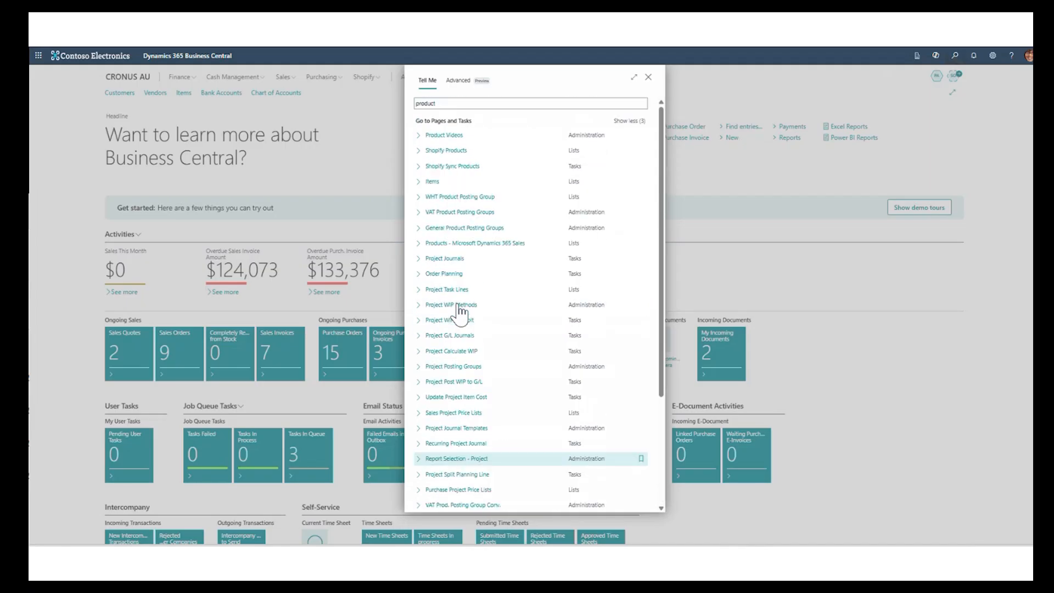
# - Run the AI-based advanced search for "product", show all matching pages and tasks, and check the Items result
pyautogui.click(458, 81)
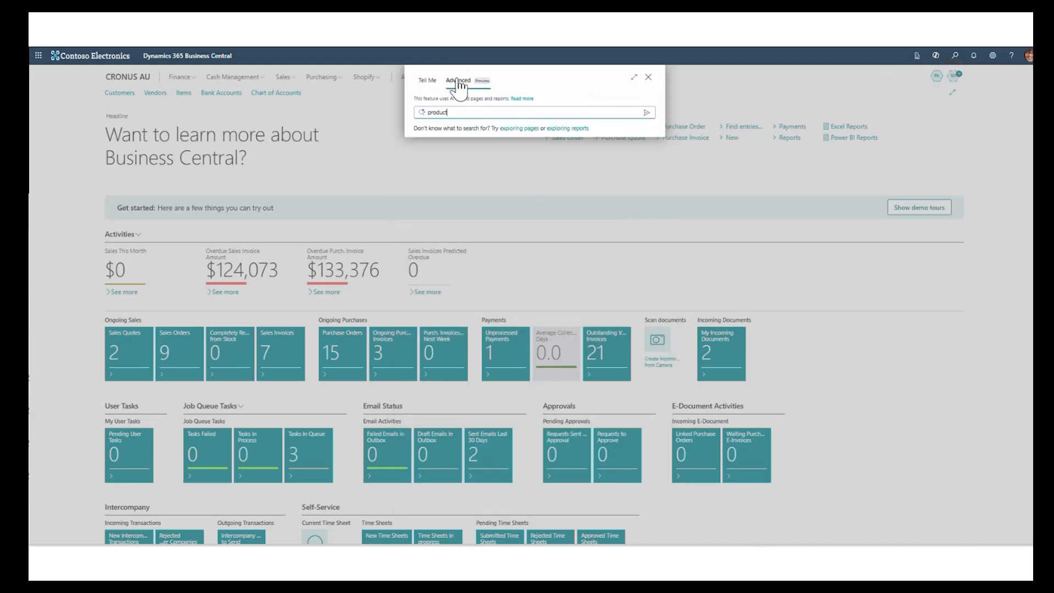
pyautogui.click(647, 113)
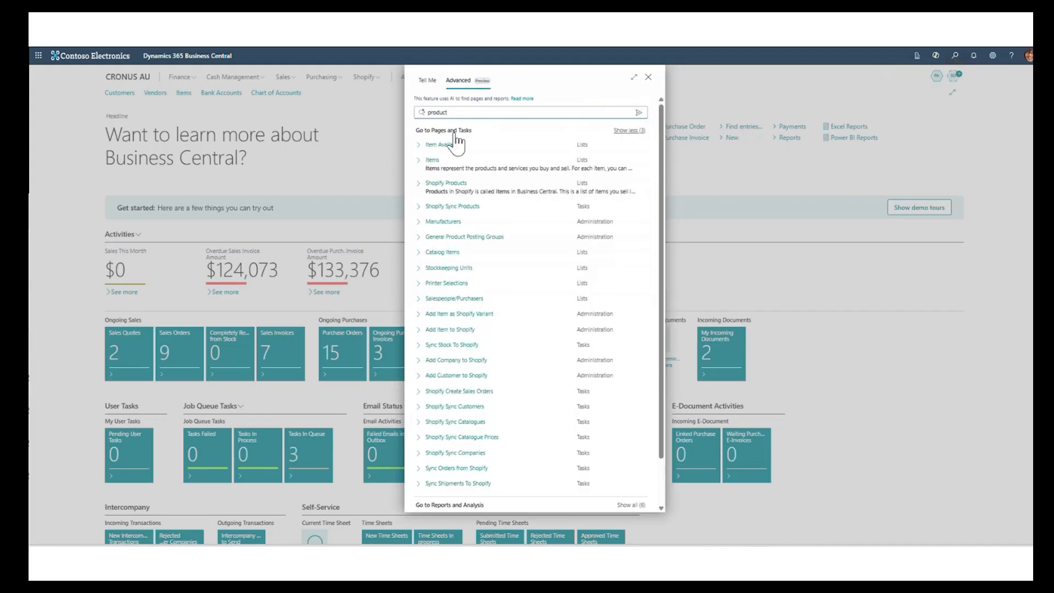
pyautogui.click(434, 165)
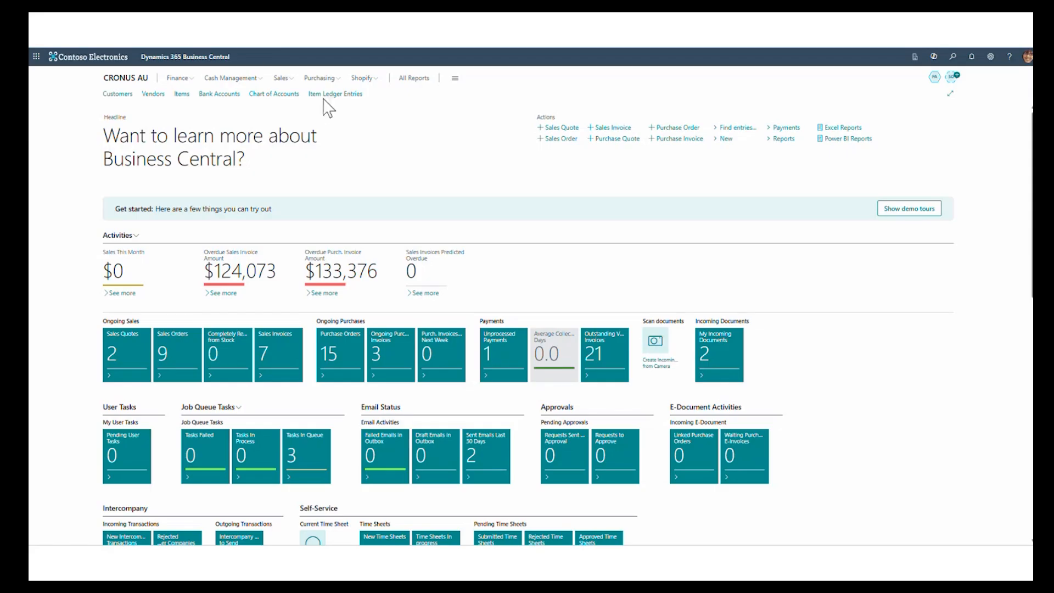
# - Open the Item Ledger Entries list and review which fields personalisation offers, finishing without adding any
pyautogui.click(324, 97)
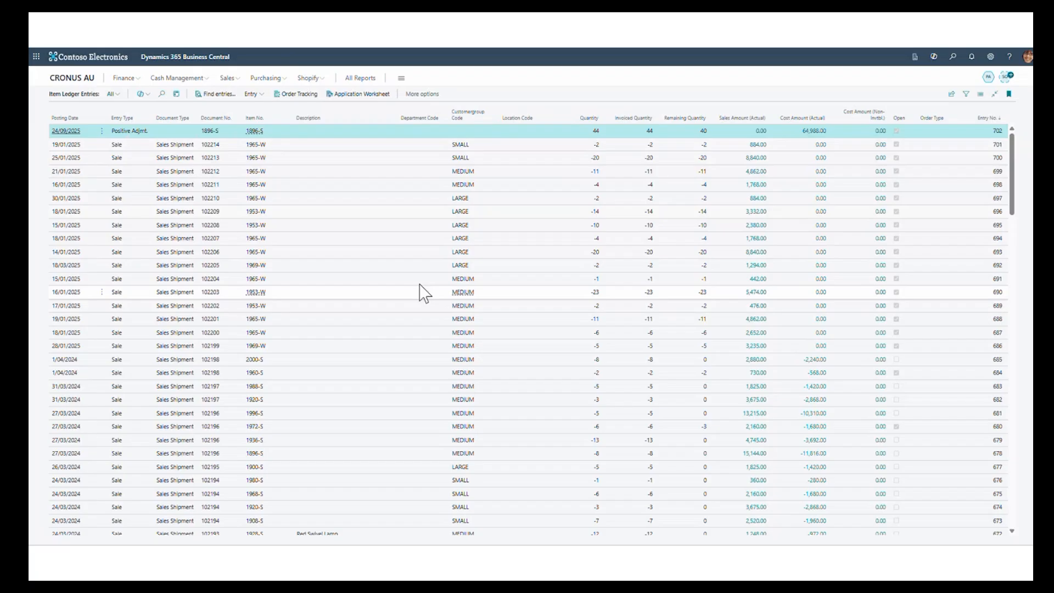
pyautogui.click(991, 58)
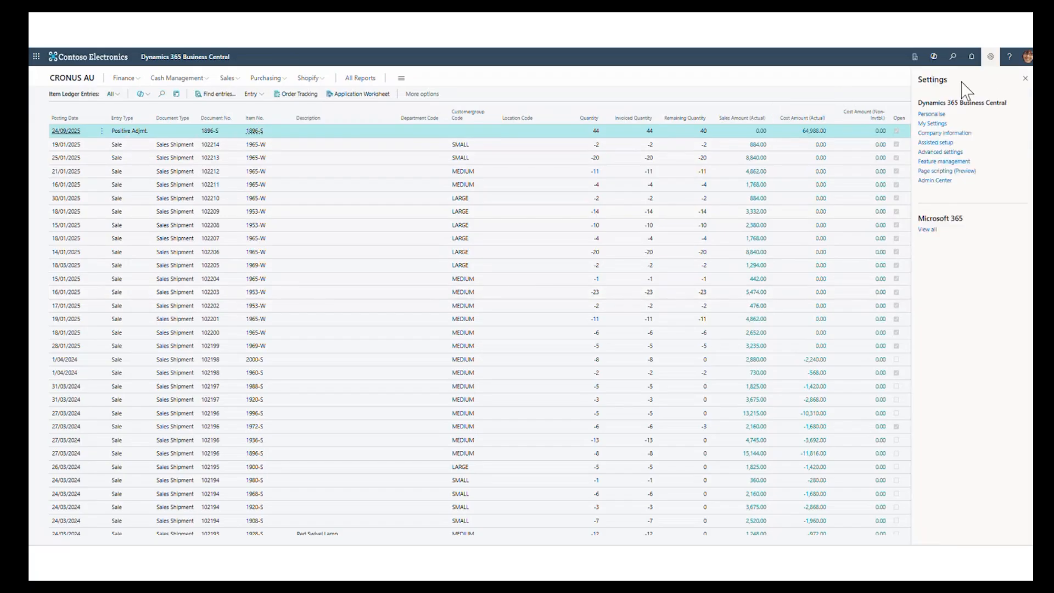
pyautogui.click(934, 127)
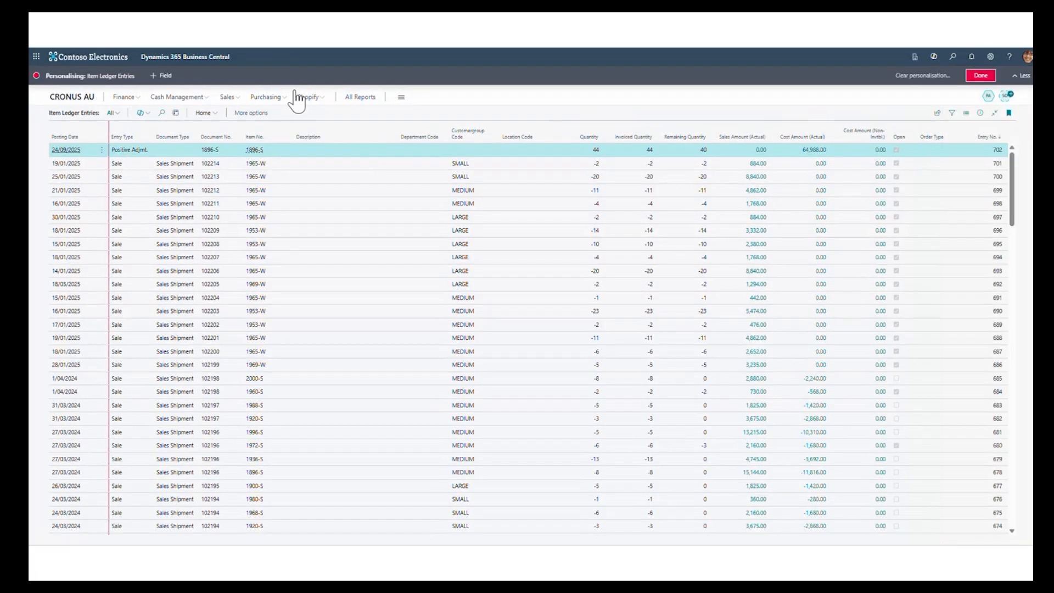
pyautogui.click(167, 77)
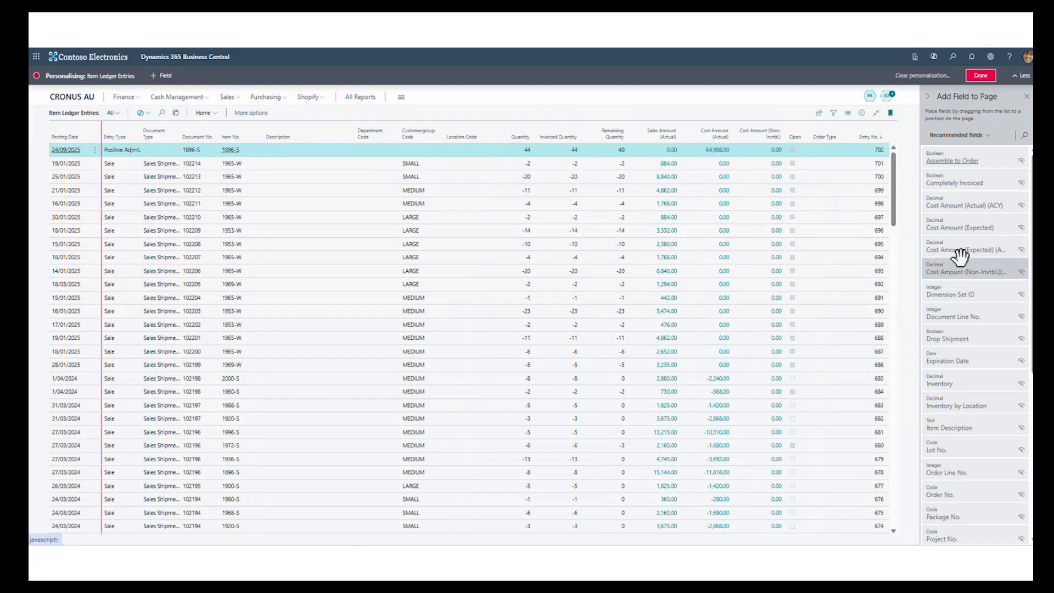
pyautogui.scroll(-2, 981, 231)
pyautogui.scroll(-5, 983, 224)
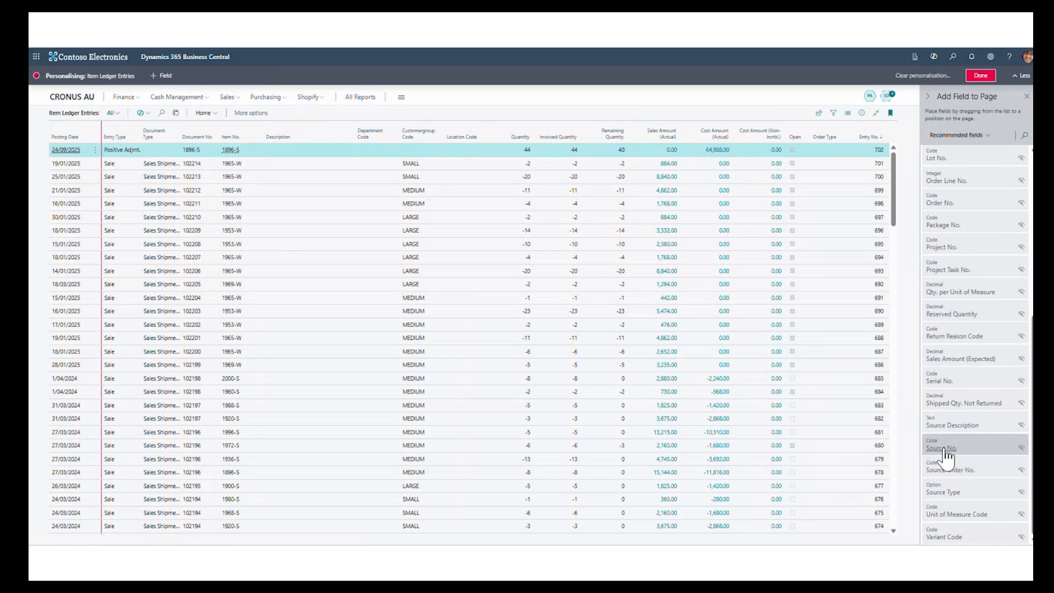
pyautogui.moveTo(946, 455)
pyautogui.scroll(5, 952, 447)
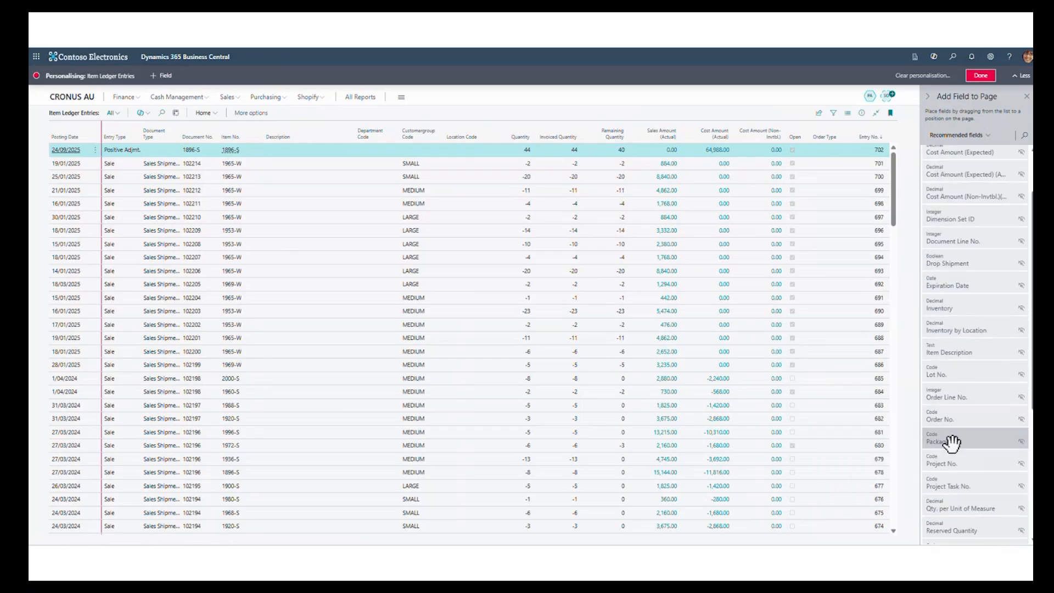
pyautogui.click(983, 77)
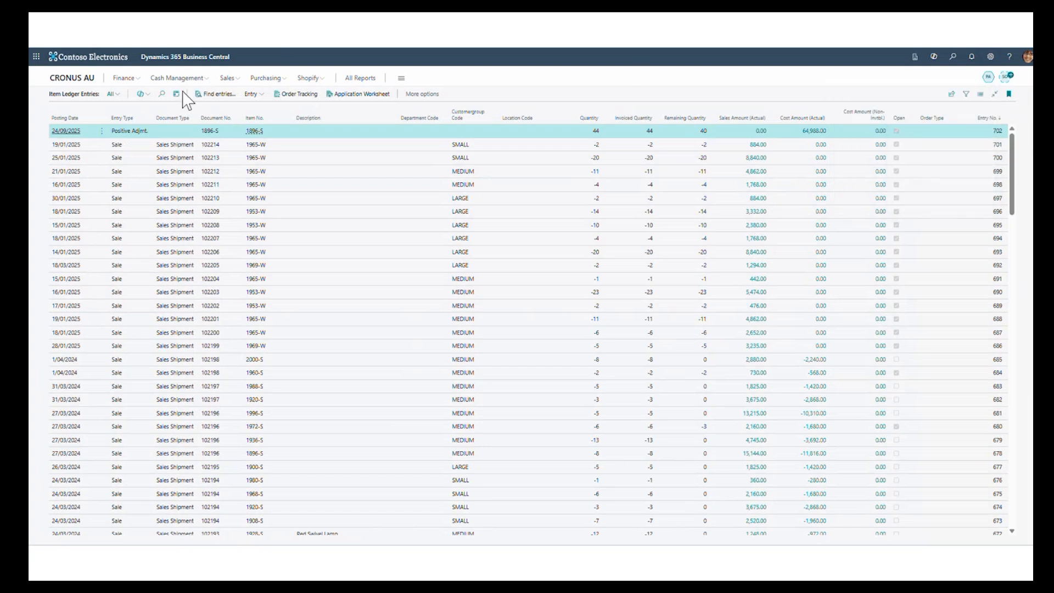
# - Analyse the item ledger entries and have Copilot generate an analysis from "add the full user name, and then group by year, month and customer name"
pyautogui.click(176, 94)
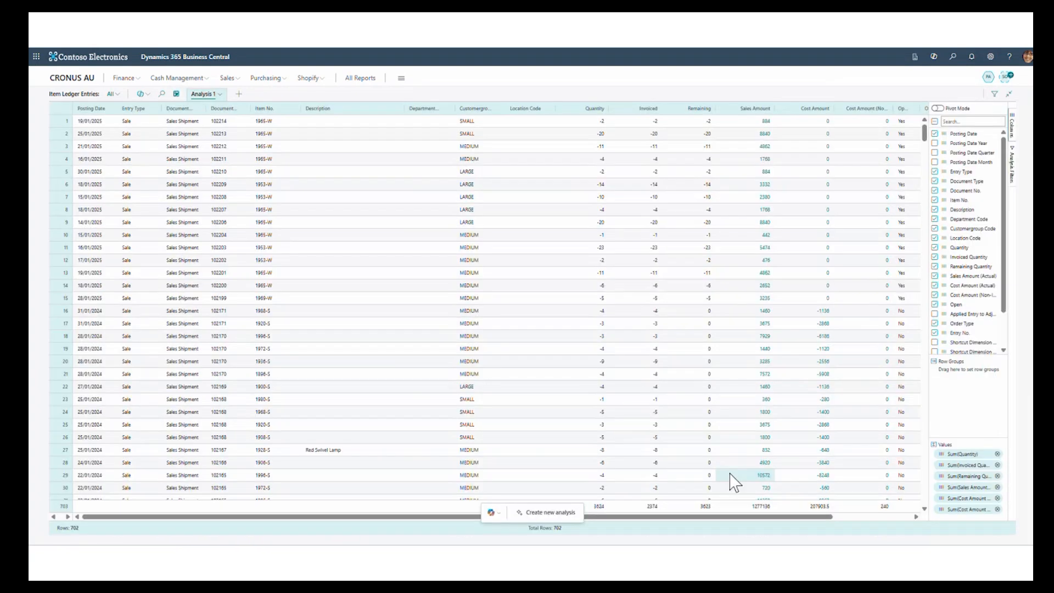
pyautogui.click(546, 514)
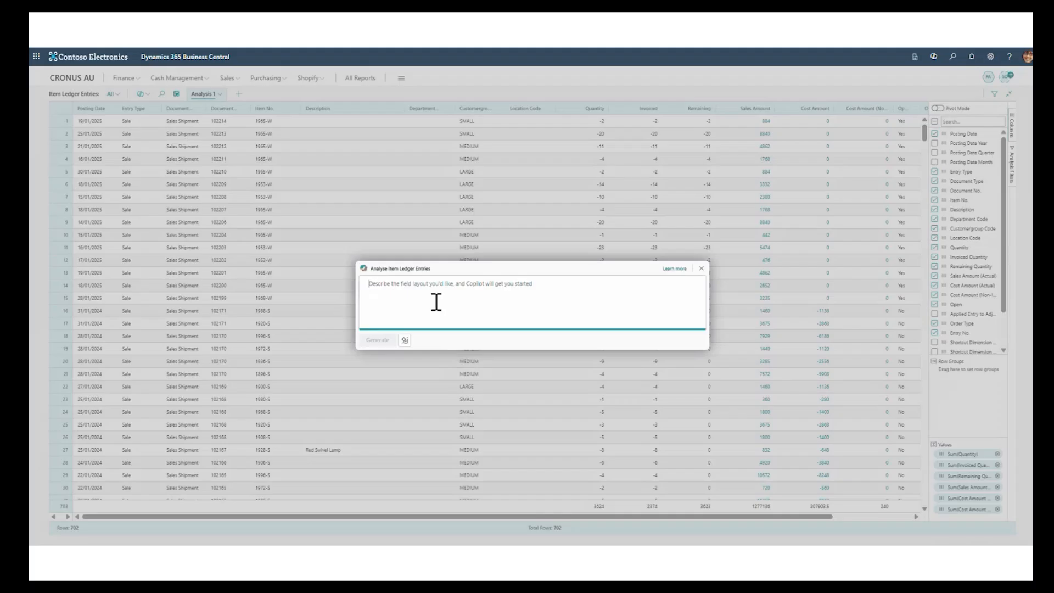
pyautogui.write('ad')
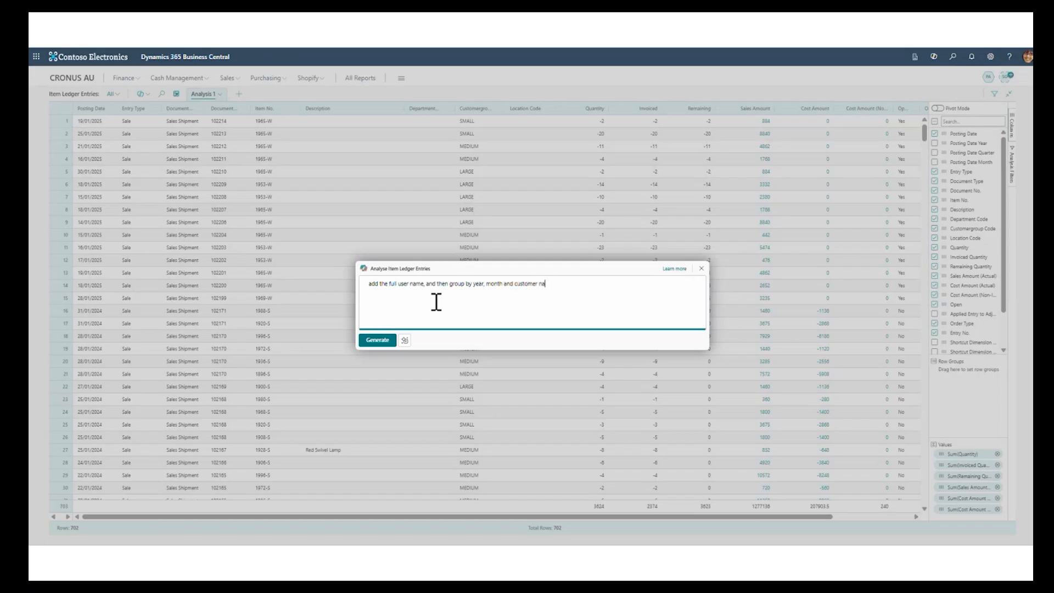
pyautogui.click(376, 342)
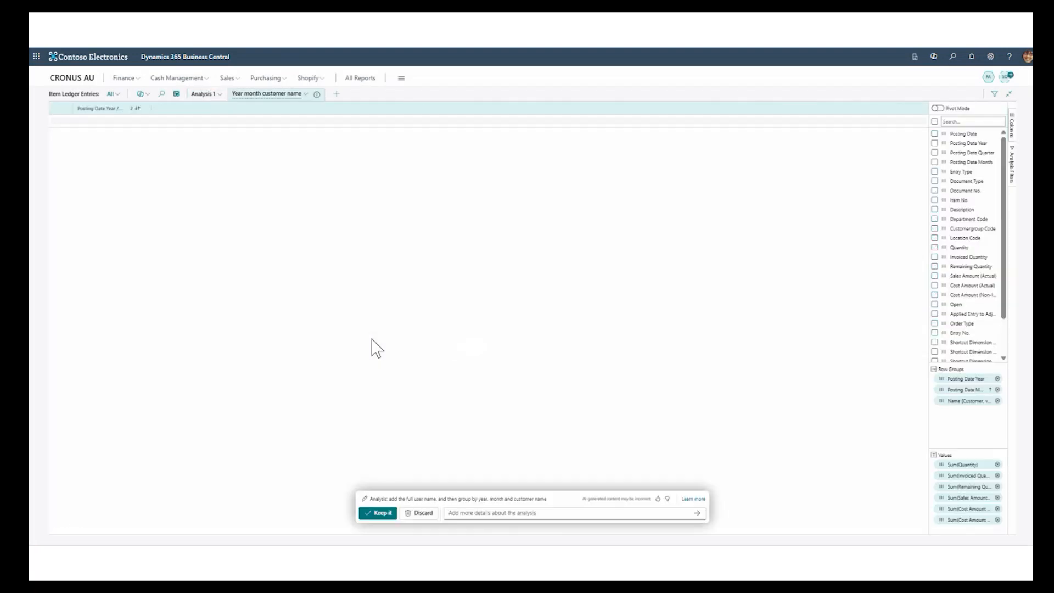
# - Expand 2023, January, Adatum Corporation and Alpine Ski House in the generated analysis, widening the group column to fit full customer names
pyautogui.click(81, 122)
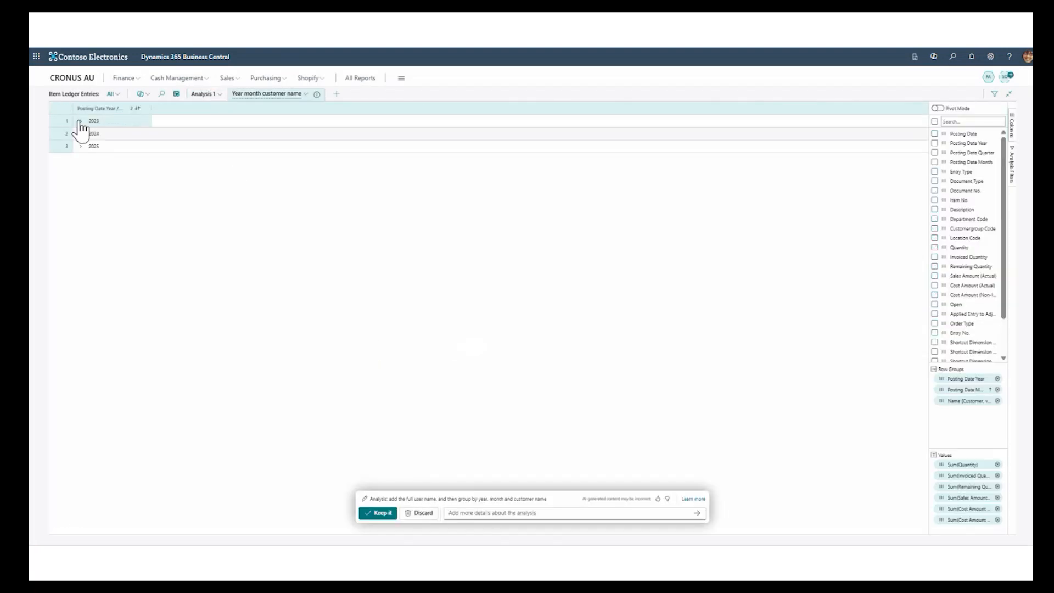
pyautogui.click(91, 134)
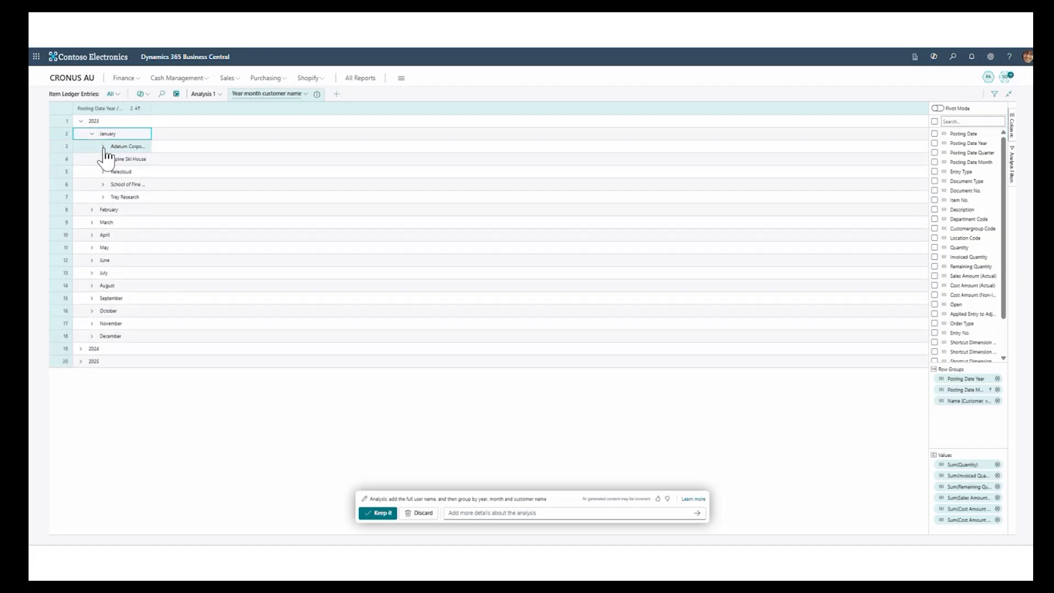
pyautogui.click(103, 146)
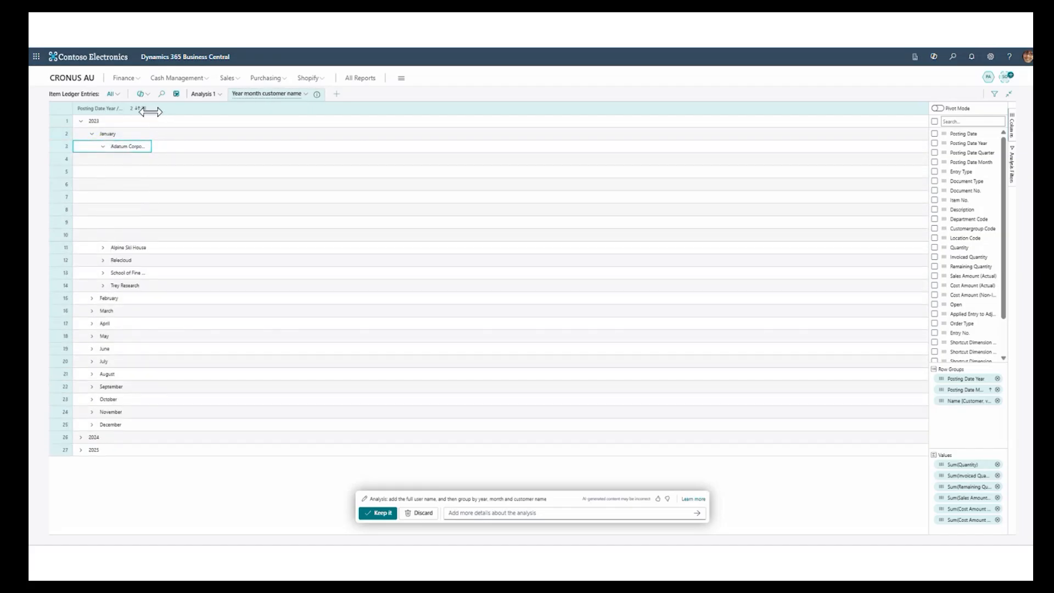
pyautogui.moveTo(156, 110); pyautogui.dragTo(240, 143)
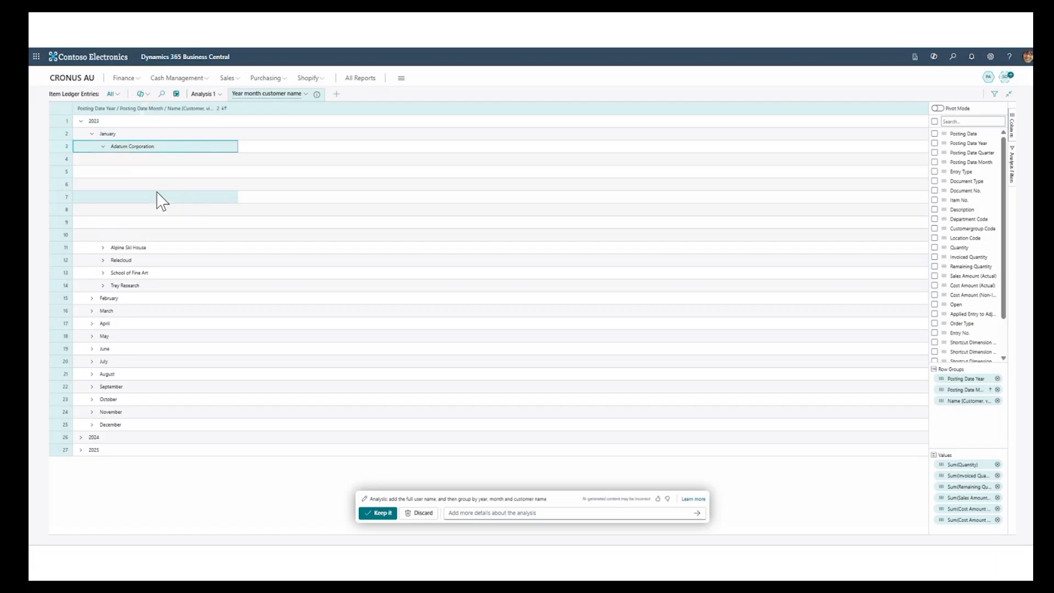
pyautogui.click(144, 162)
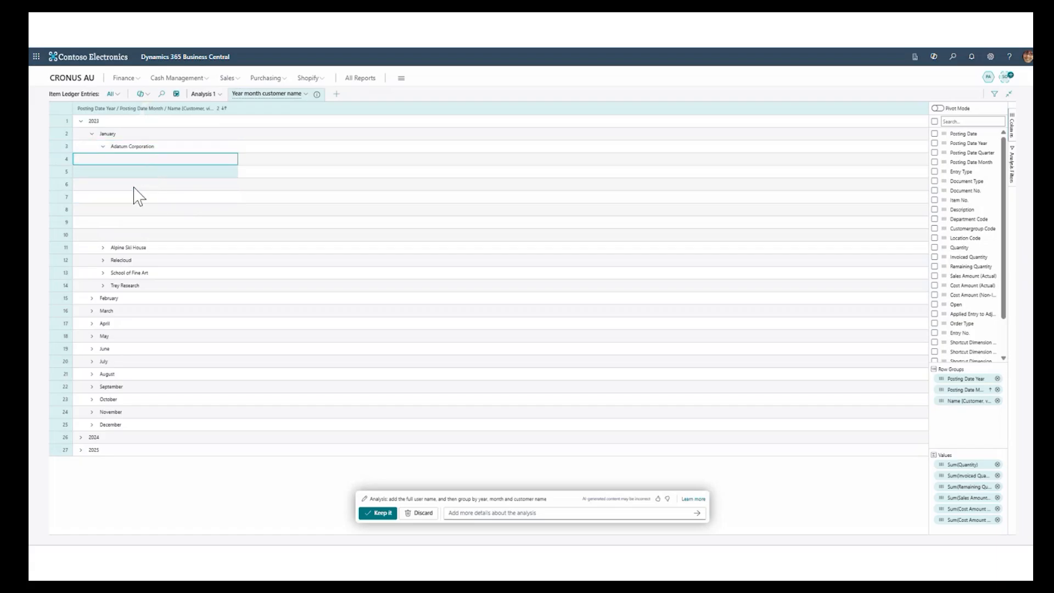
pyautogui.click(102, 249)
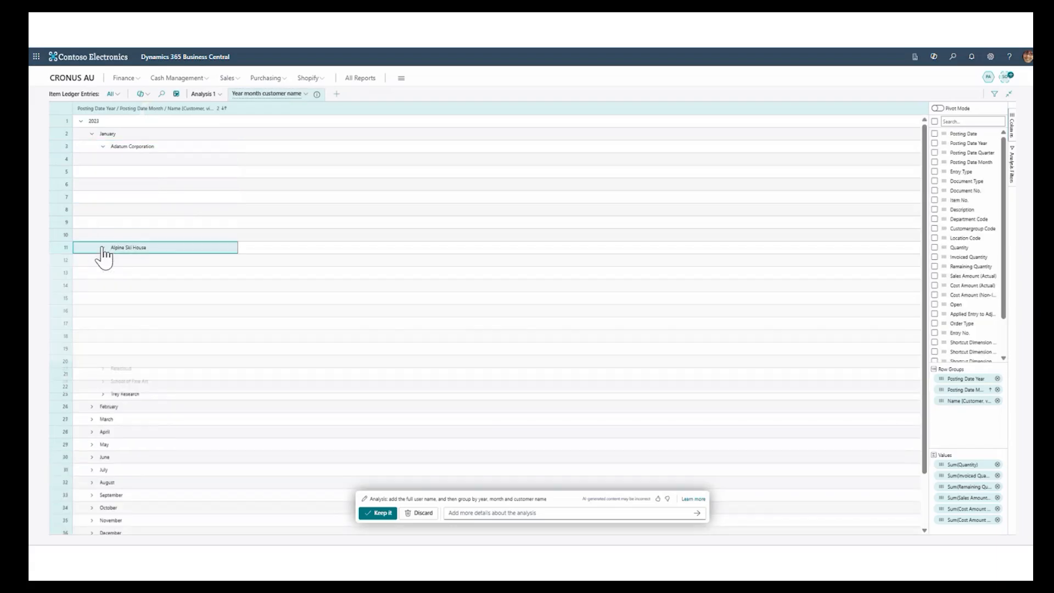
pyautogui.scroll(-1, 148, 208)
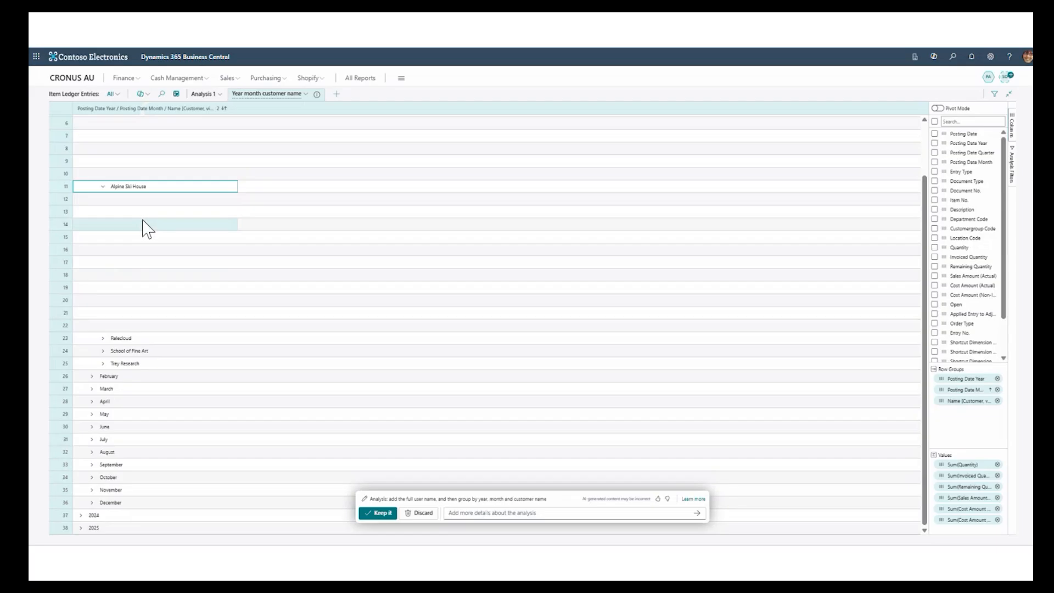
pyautogui.scroll(1, 147, 225)
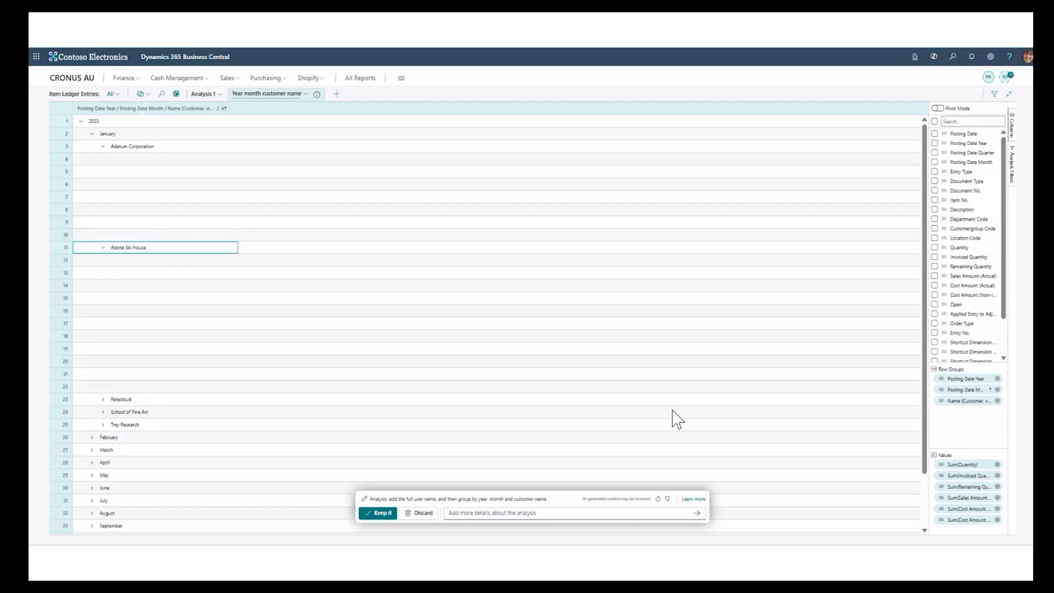
# - Keep the Copilot-generated analysis and include the Item No. column in it
pyautogui.click(378, 513)
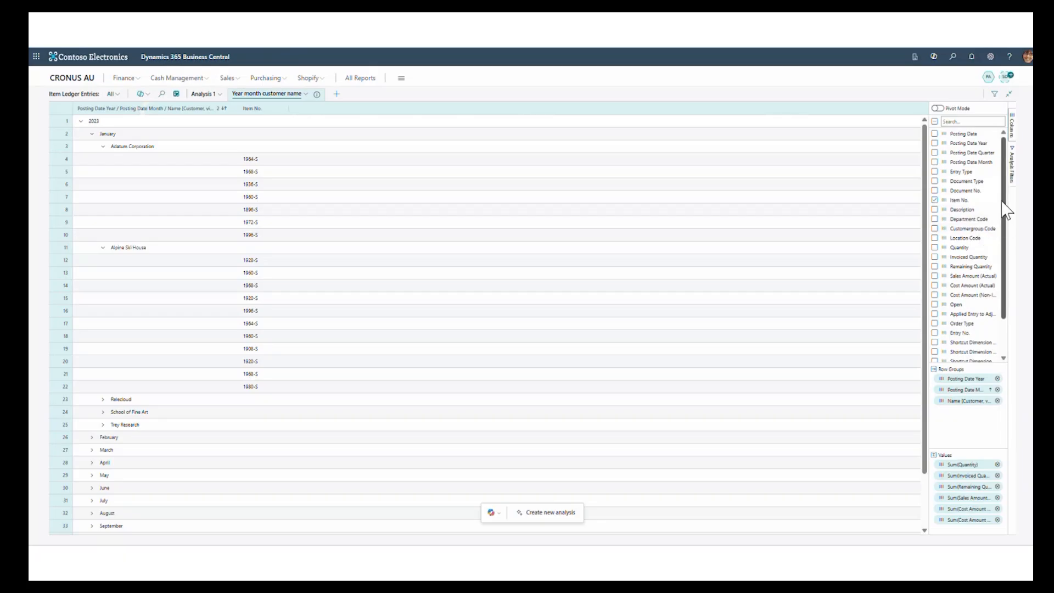
pyautogui.scroll(-2, 1000, 236)
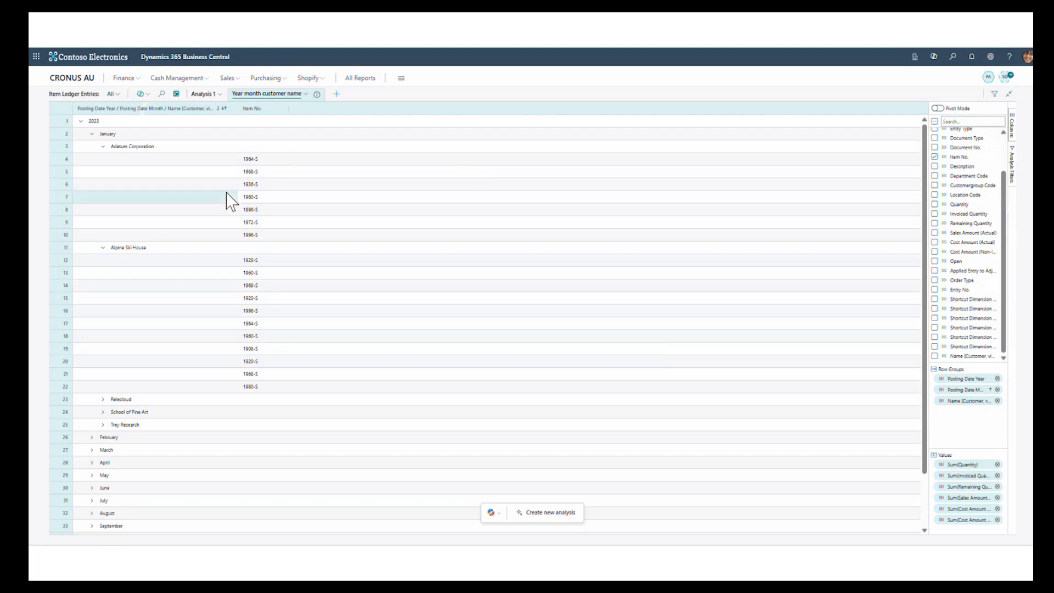
pyautogui.scroll(-2, 229, 202)
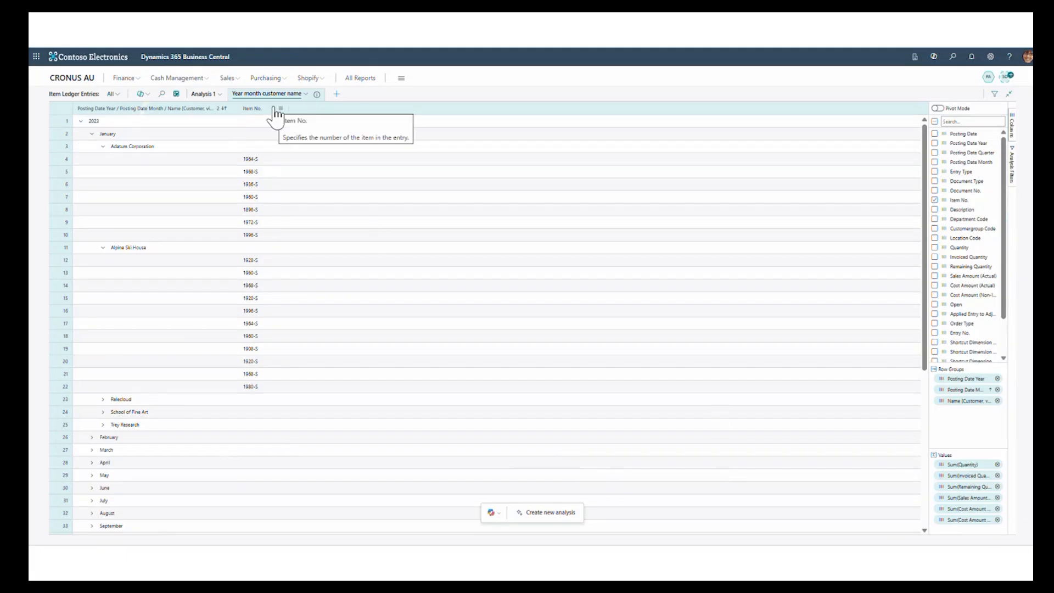
# - Add a new blank analysis and review the Item Ledger Entry fields available for insertion, finishing without inserting any
pyautogui.click(337, 94)
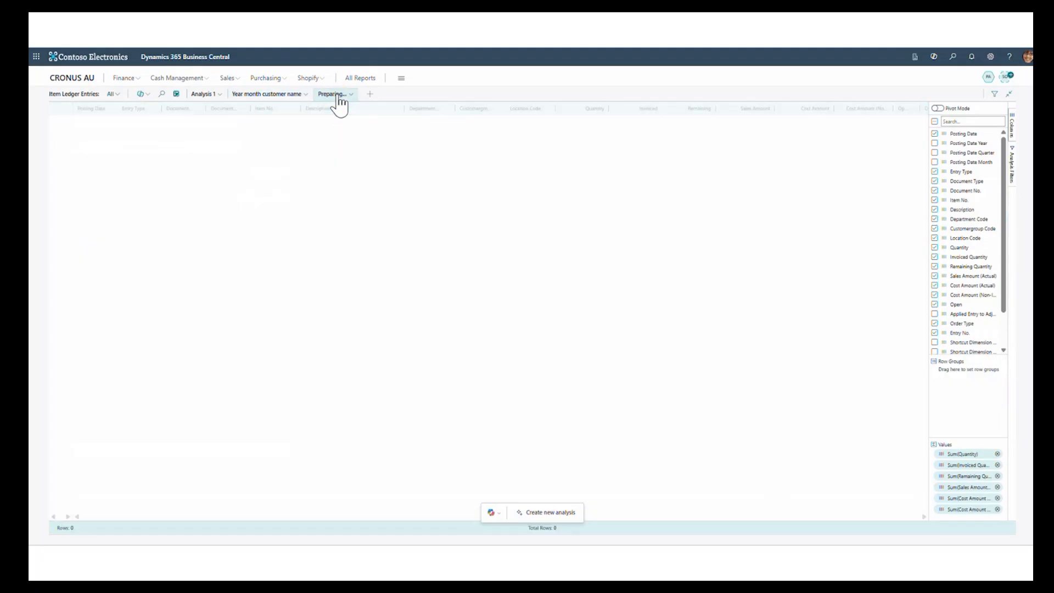
pyautogui.click(340, 96)
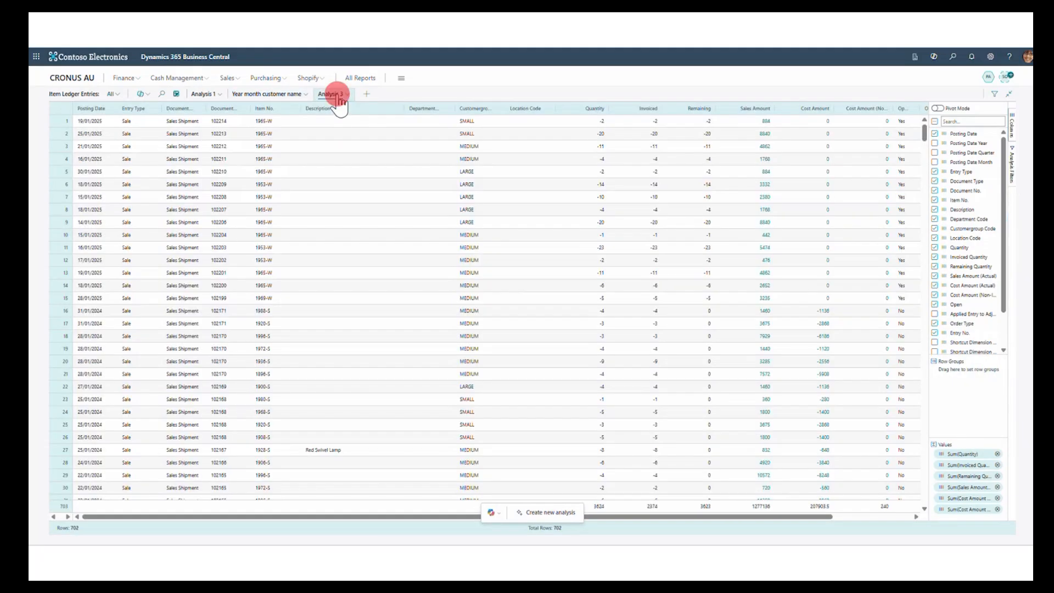
pyautogui.moveTo(347, 139)
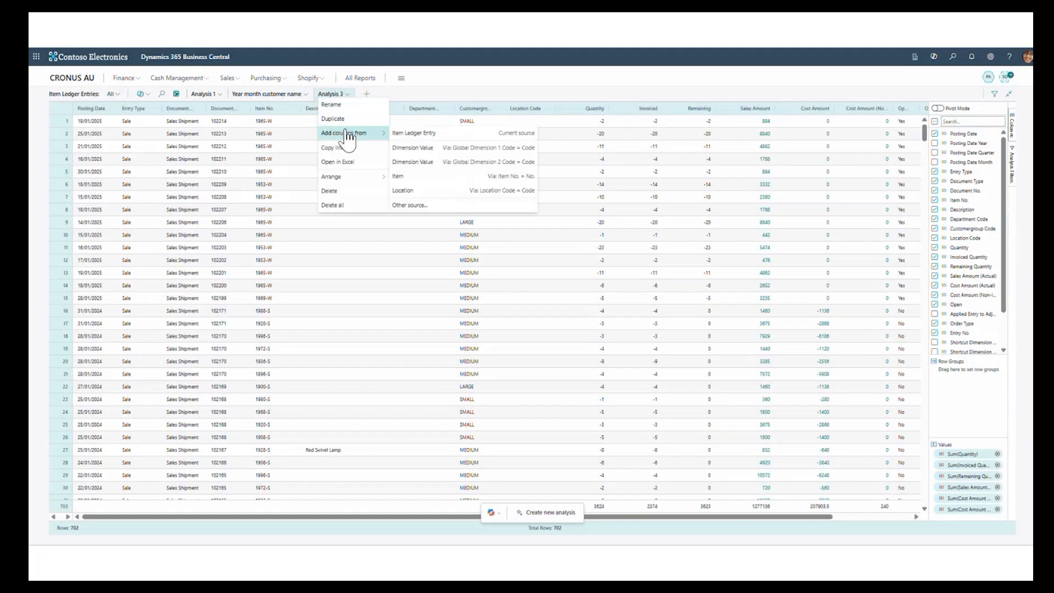
pyautogui.click(405, 134)
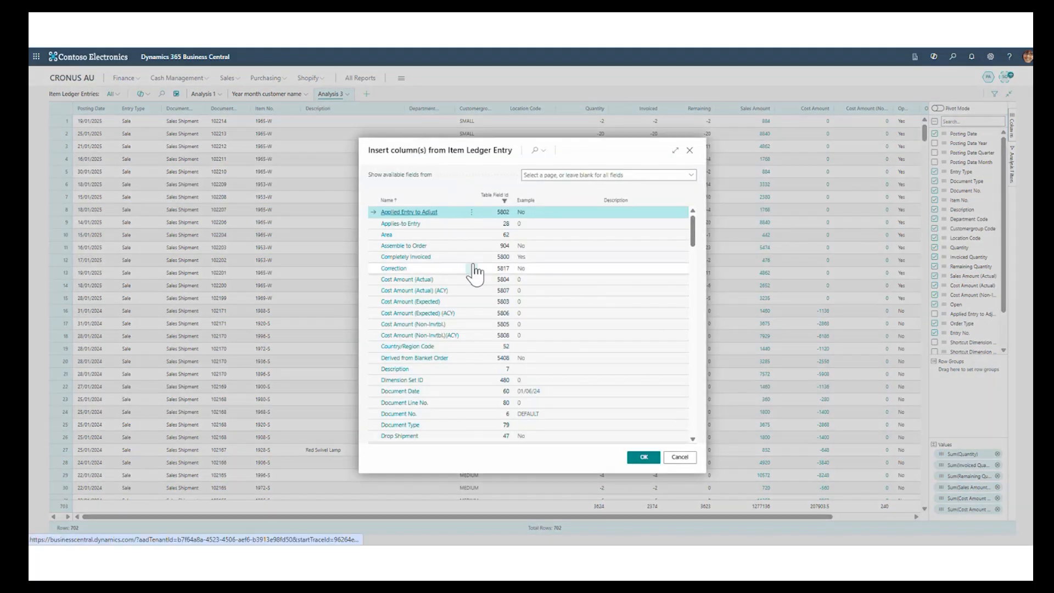
pyautogui.scroll(-5, 474, 271)
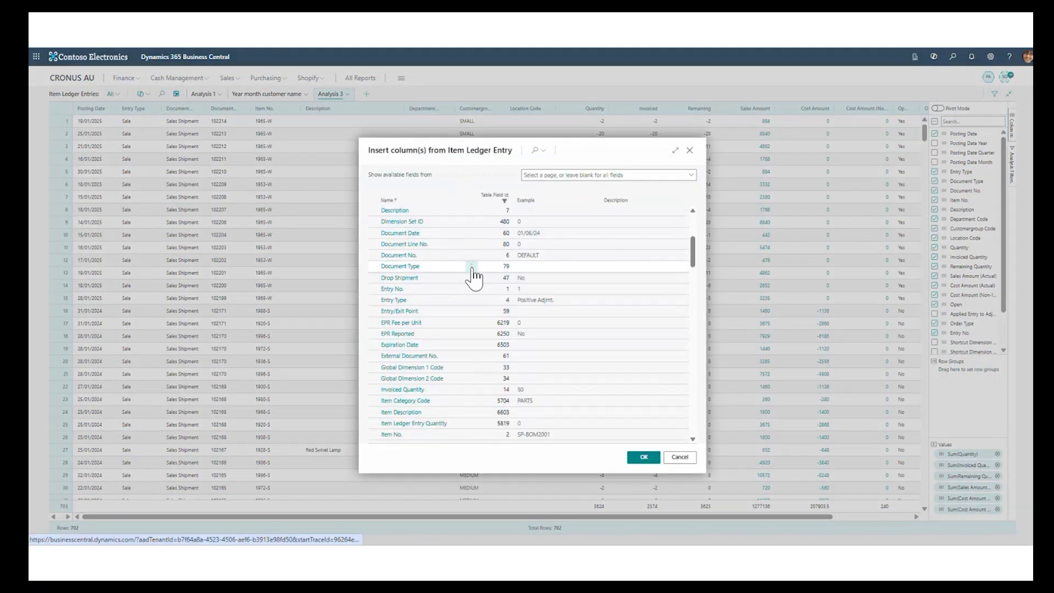
pyautogui.scroll(-3, 474, 277)
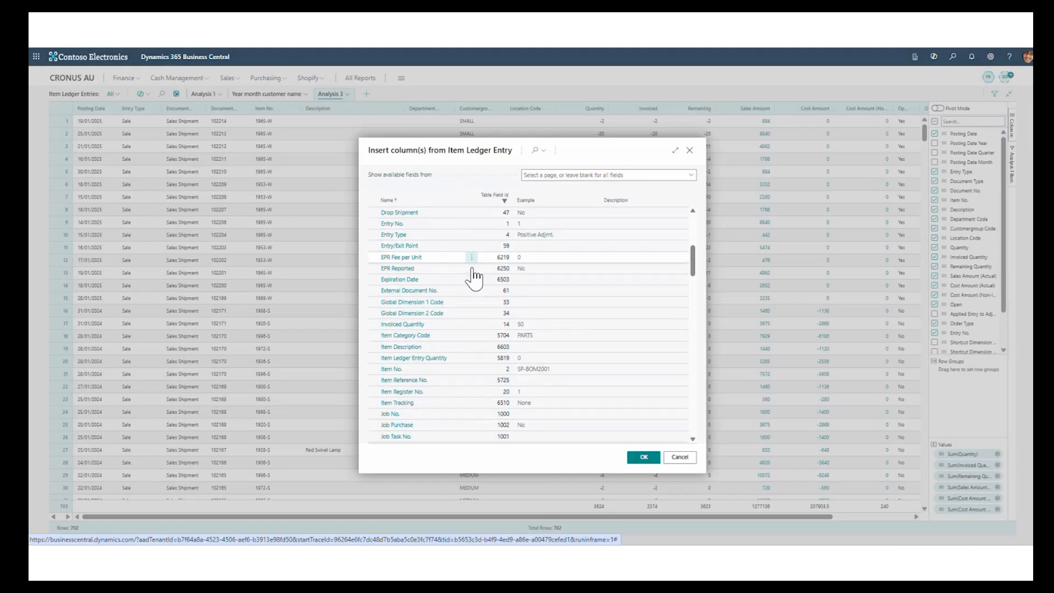
pyautogui.scroll(-3, 476, 277)
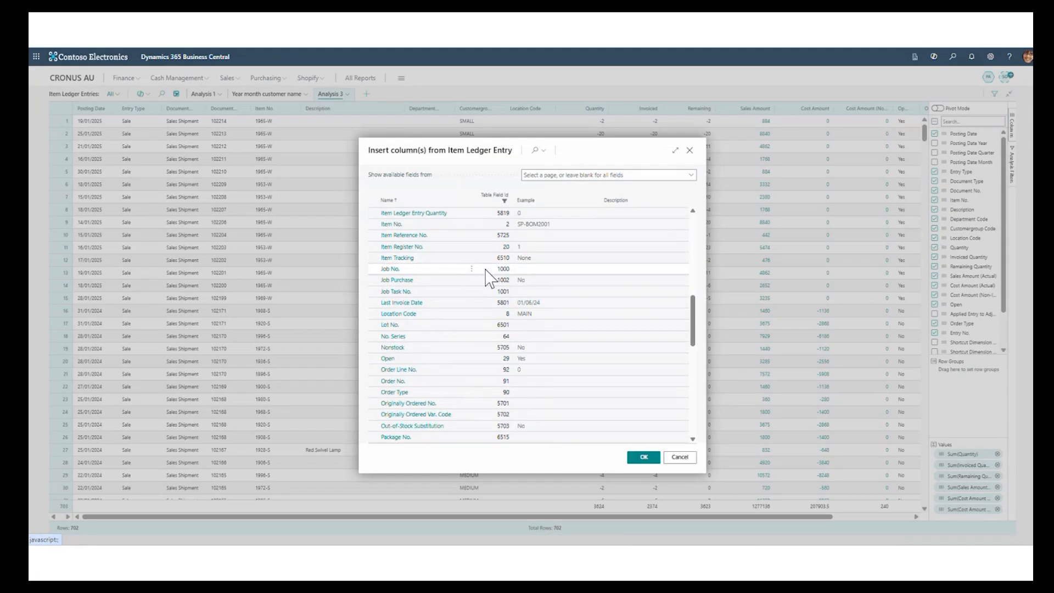
pyautogui.click(682, 459)
# - Insert the customer Name column into Analysis 3 from the Customer table related via Source No., using the Customer Card fields
pyautogui.click(341, 95)
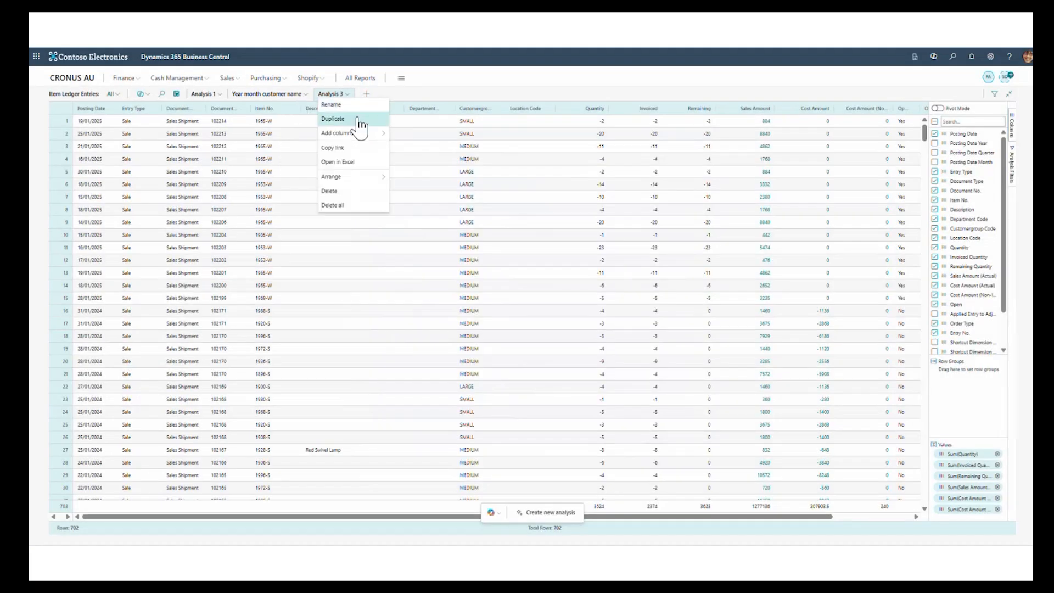
pyautogui.moveTo(360, 134)
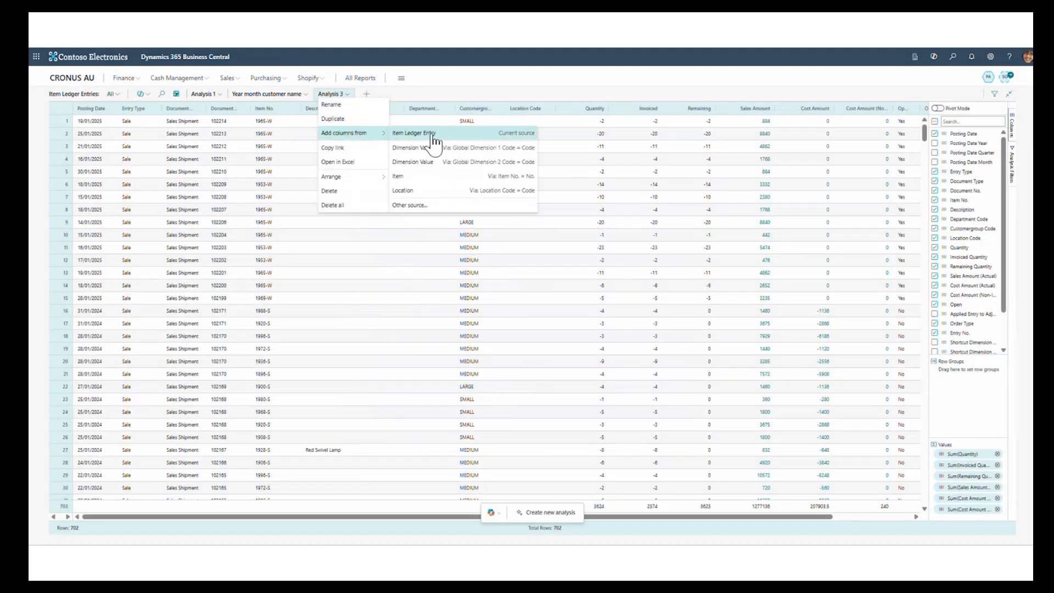
pyautogui.click(413, 206)
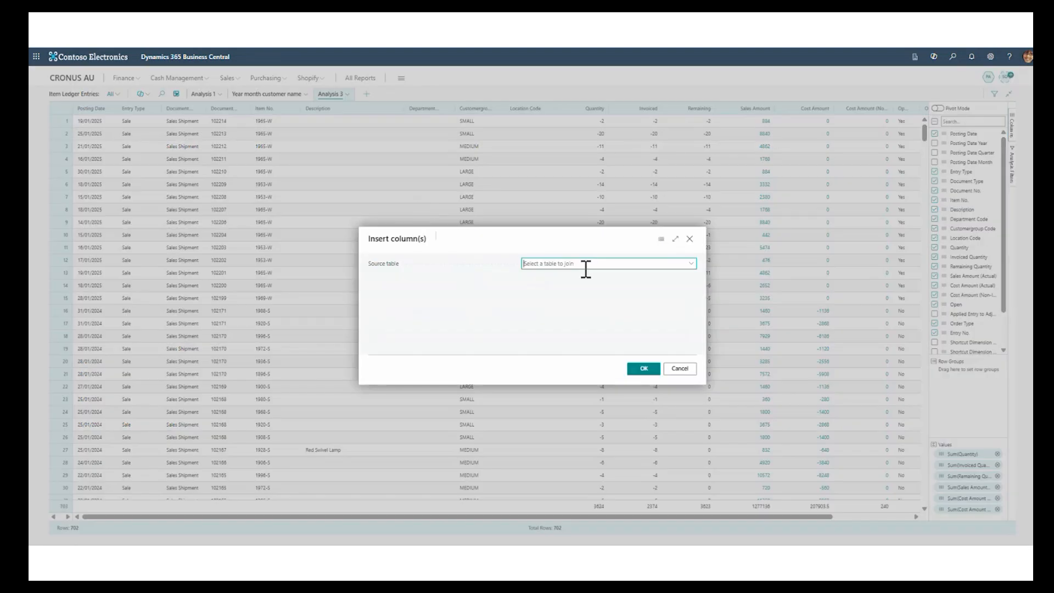
pyautogui.click(692, 265)
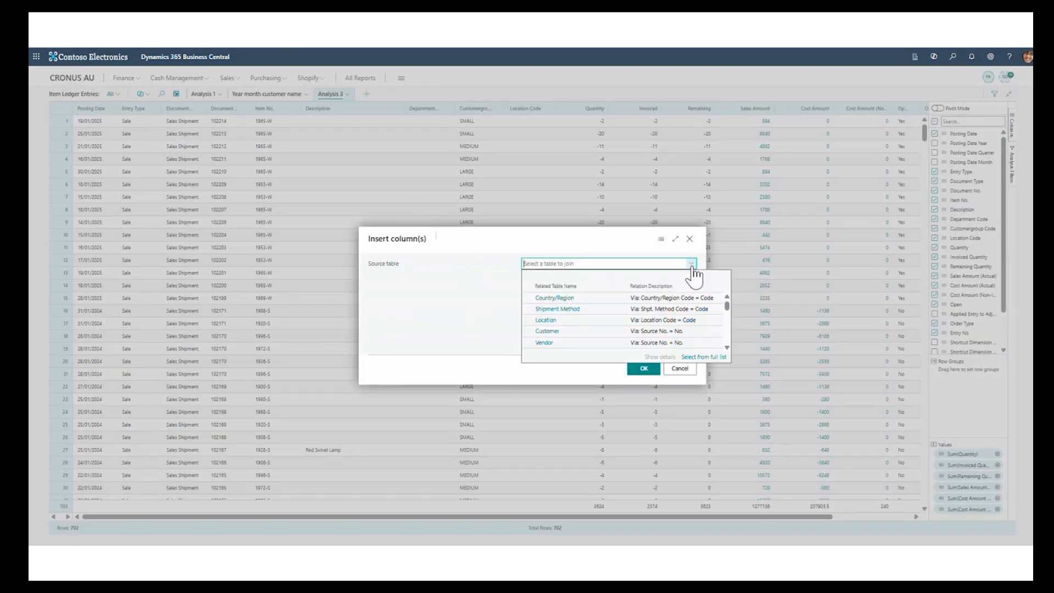
pyautogui.click(543, 332)
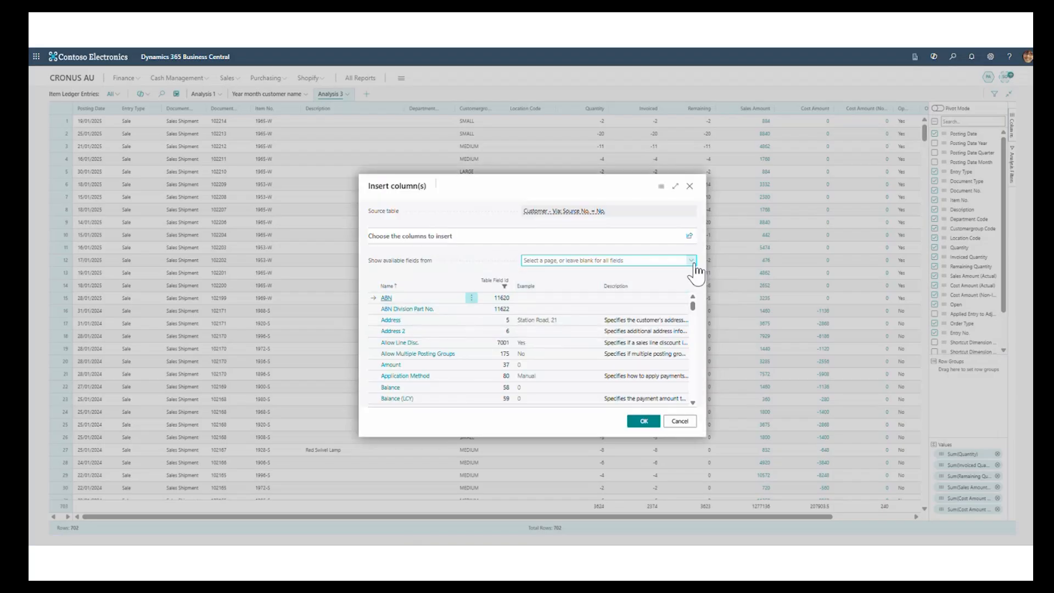
pyautogui.click(691, 260)
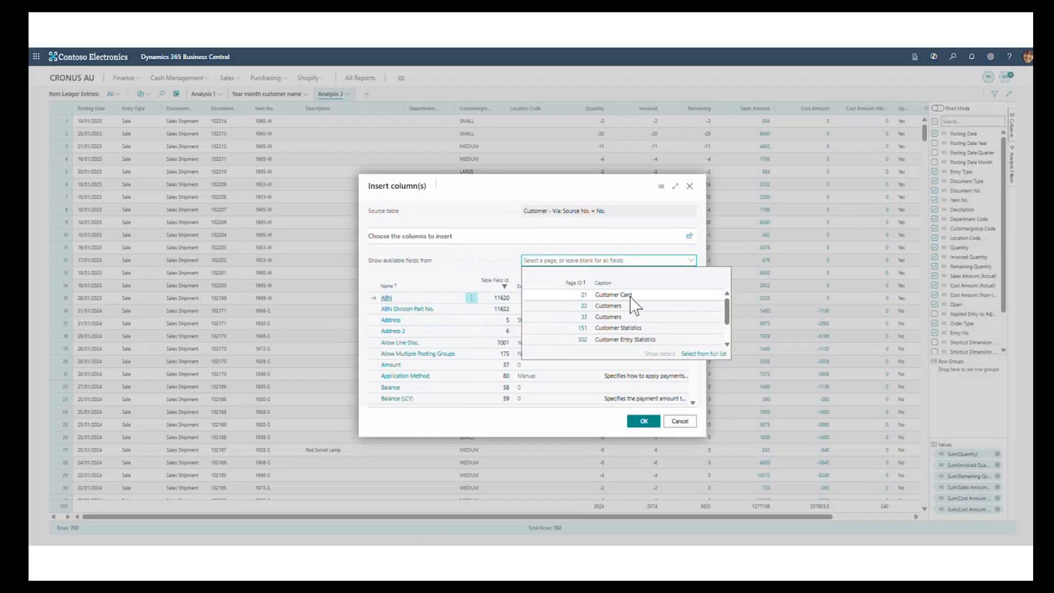
pyautogui.click(632, 294)
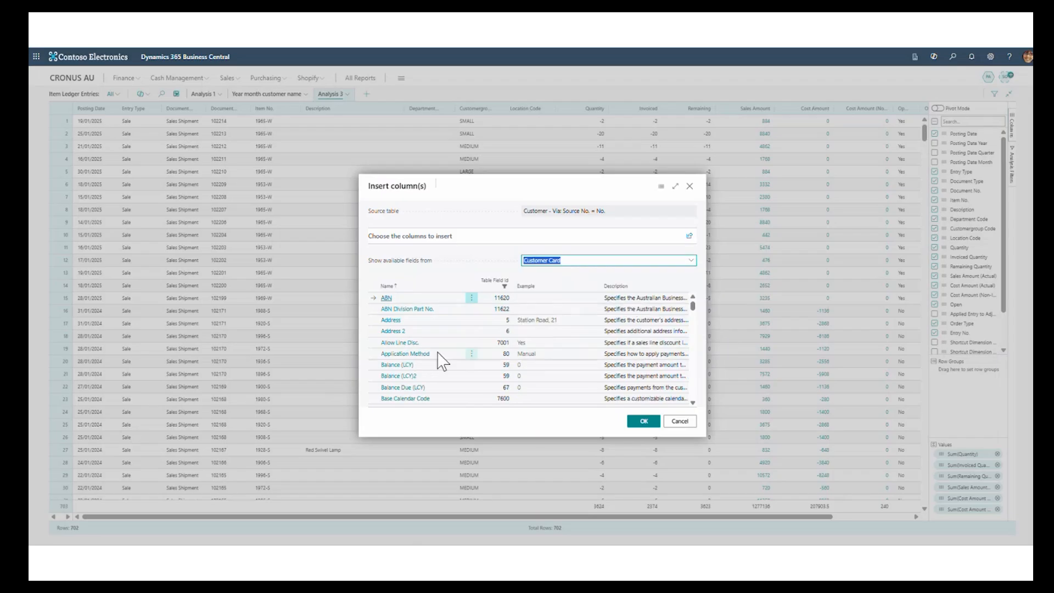
pyautogui.scroll(-10, 437, 360)
pyautogui.scroll(-4, 437, 360)
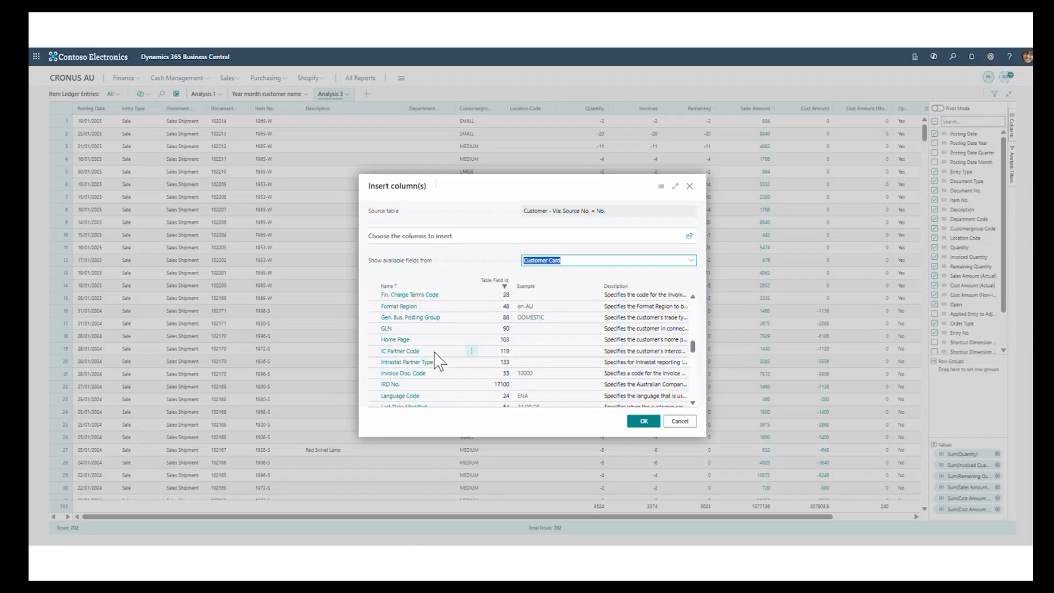
pyautogui.click(389, 354)
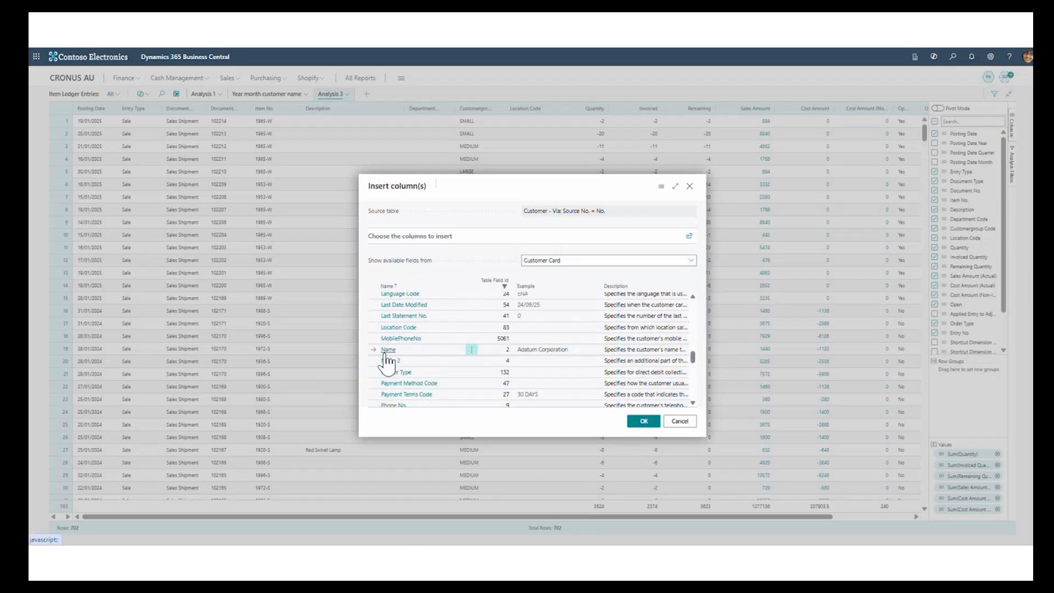
pyautogui.click(643, 423)
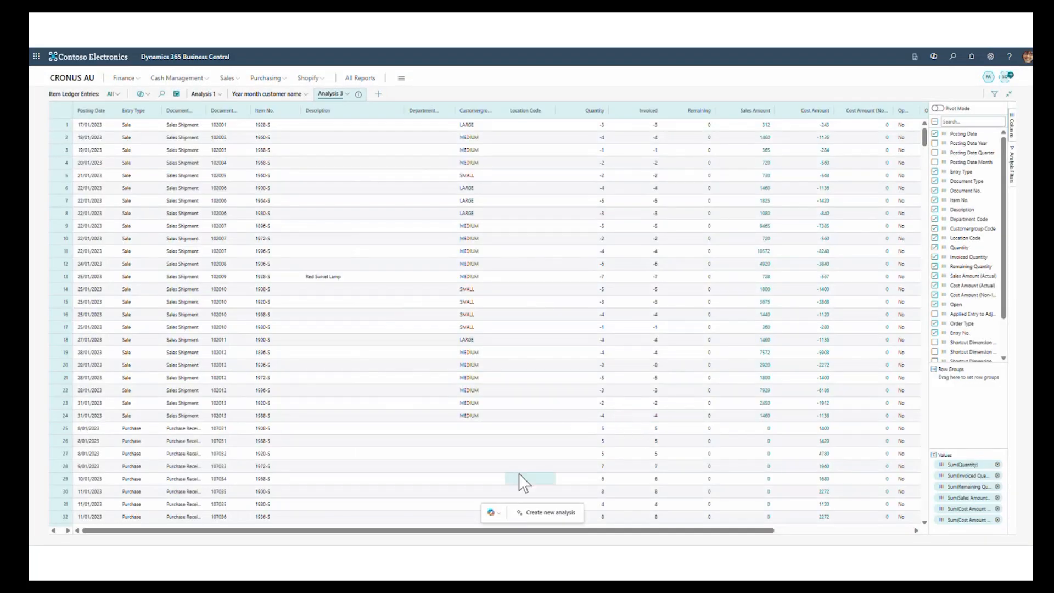
# - Move the customer Name column between Item No. and Description
pyautogui.moveTo(564, 532); pyautogui.dragTo(702, 535)
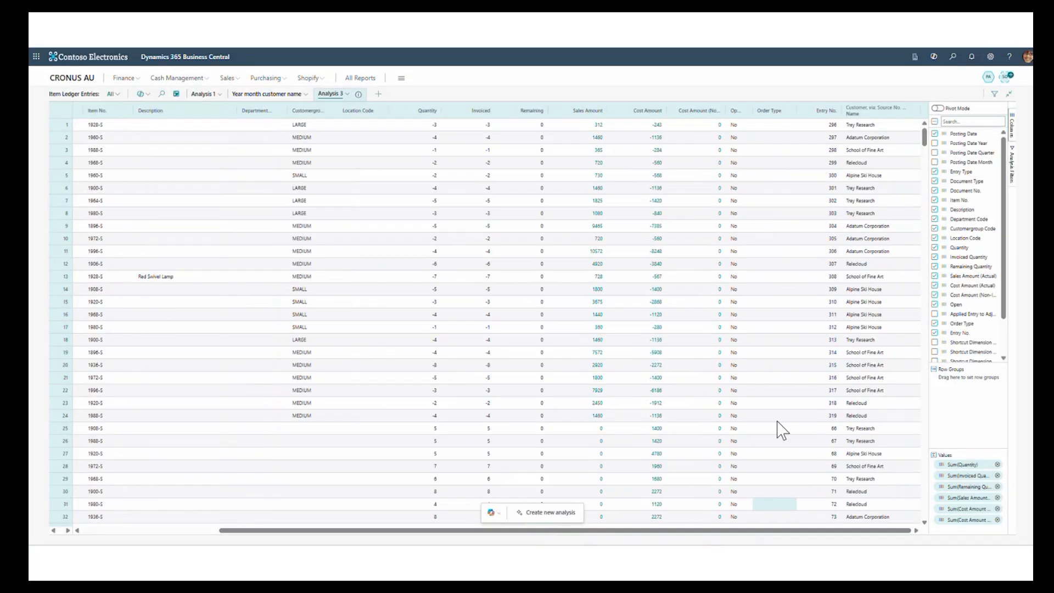
pyautogui.moveTo(887, 113); pyautogui.dragTo(217, 112)
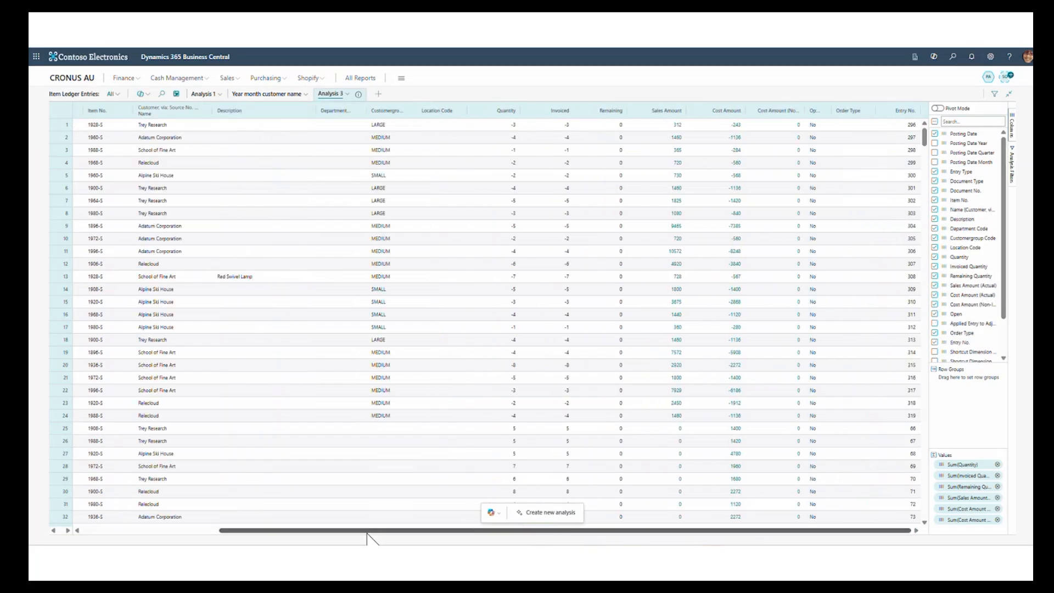
pyautogui.moveTo(361, 535); pyautogui.dragTo(224, 532)
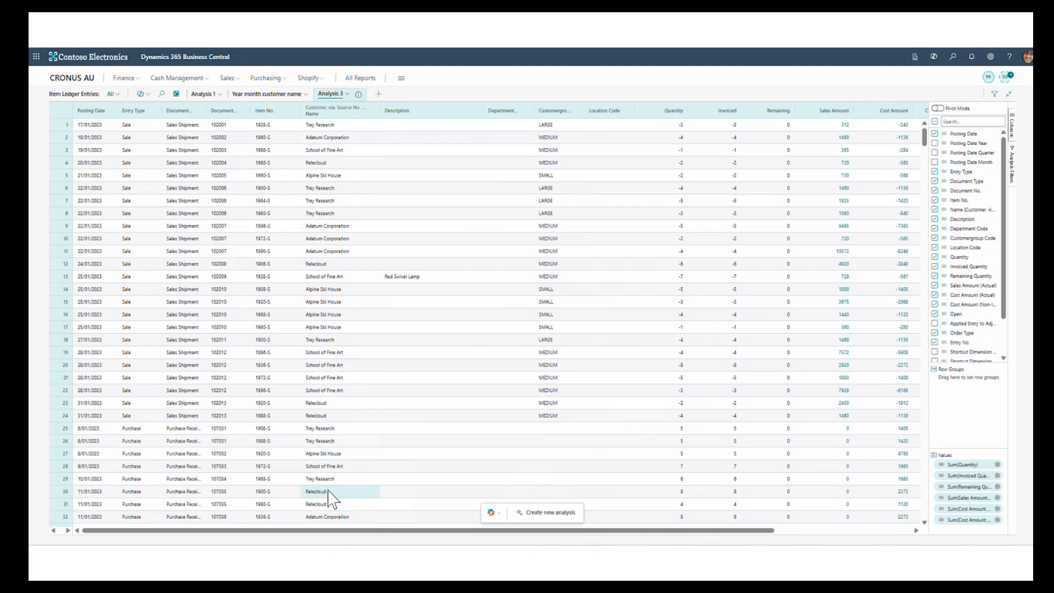
# - Insert the vendor Name column into Analysis 3 from the Vendor table related via Source No., using the Vendor Card fields
pyautogui.click(347, 94)
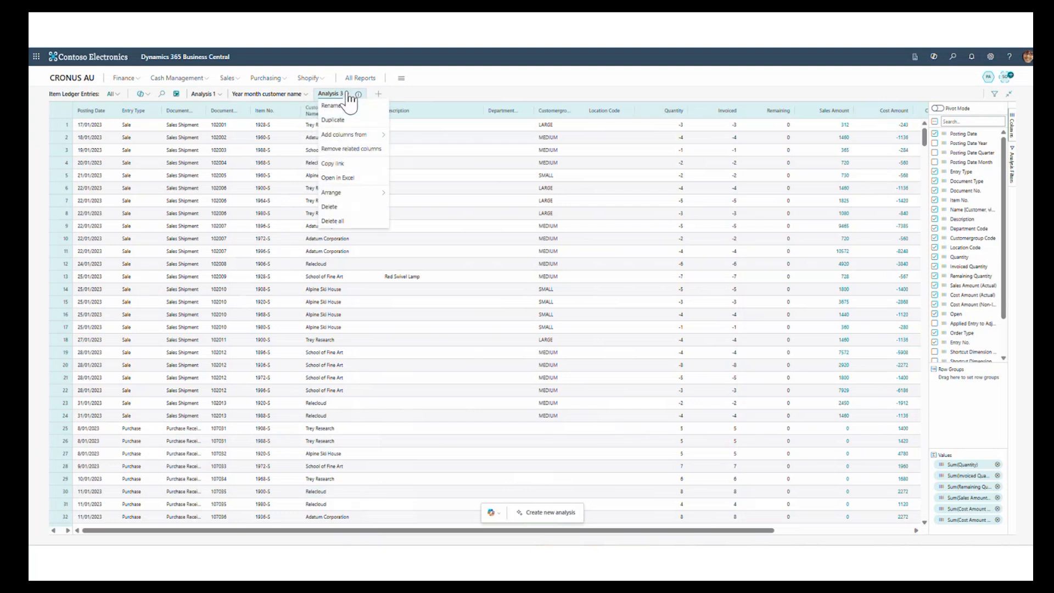
pyautogui.moveTo(351, 135)
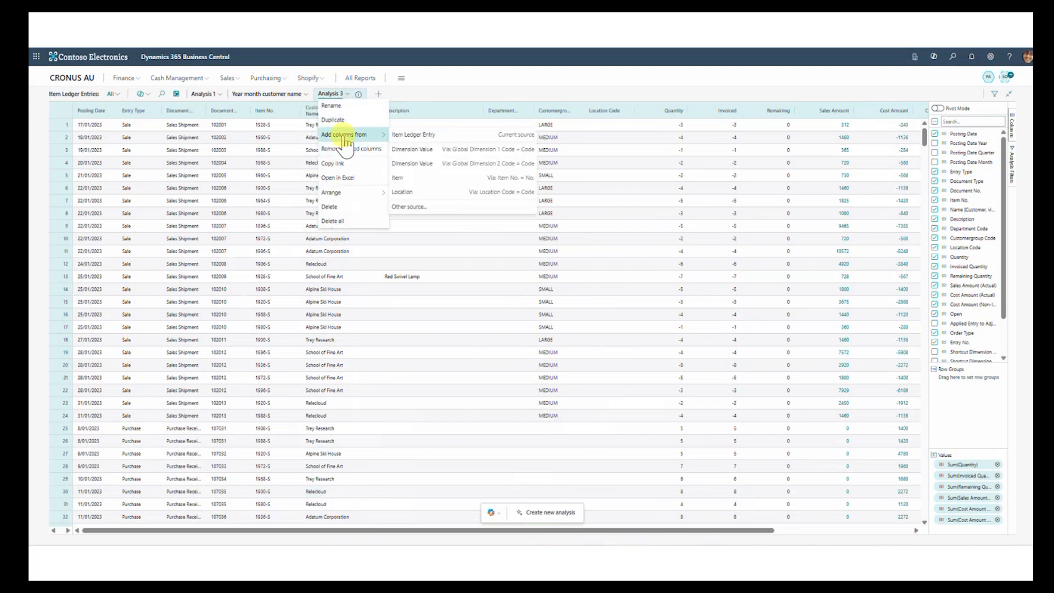
pyautogui.click(409, 210)
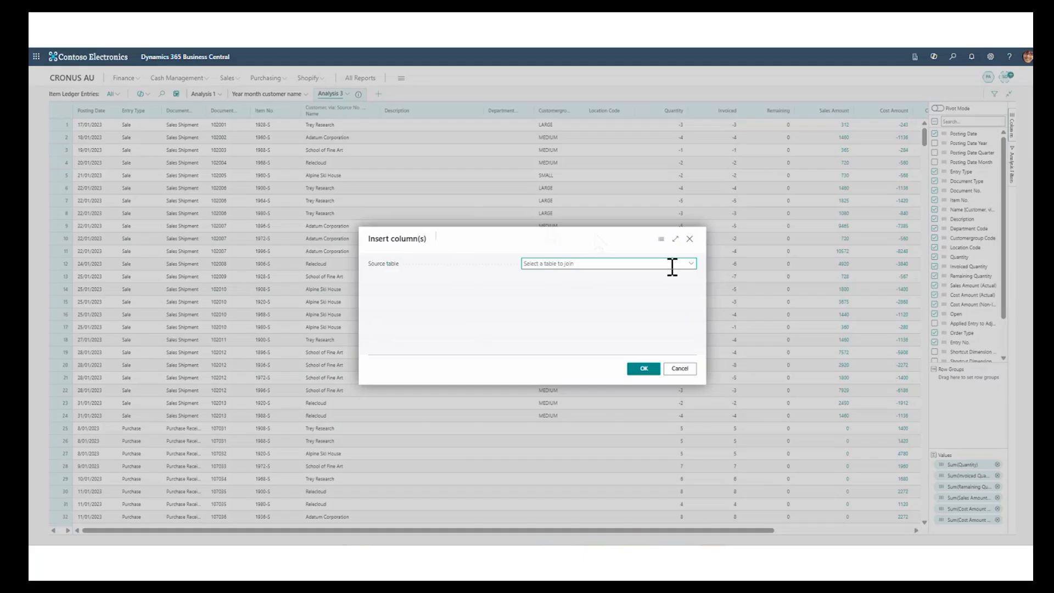
pyautogui.click(691, 265)
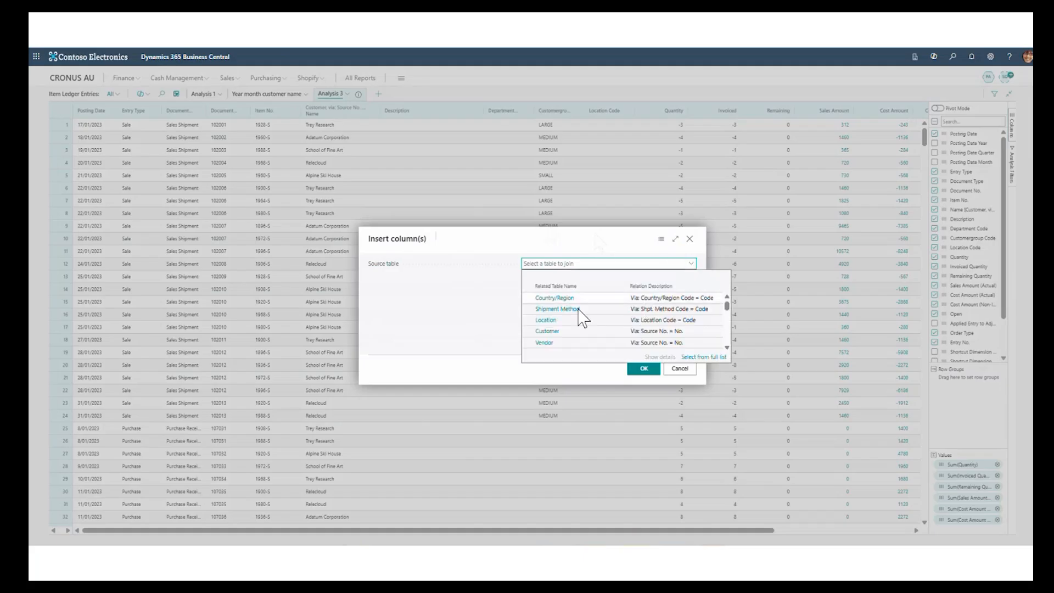
pyautogui.click(545, 342)
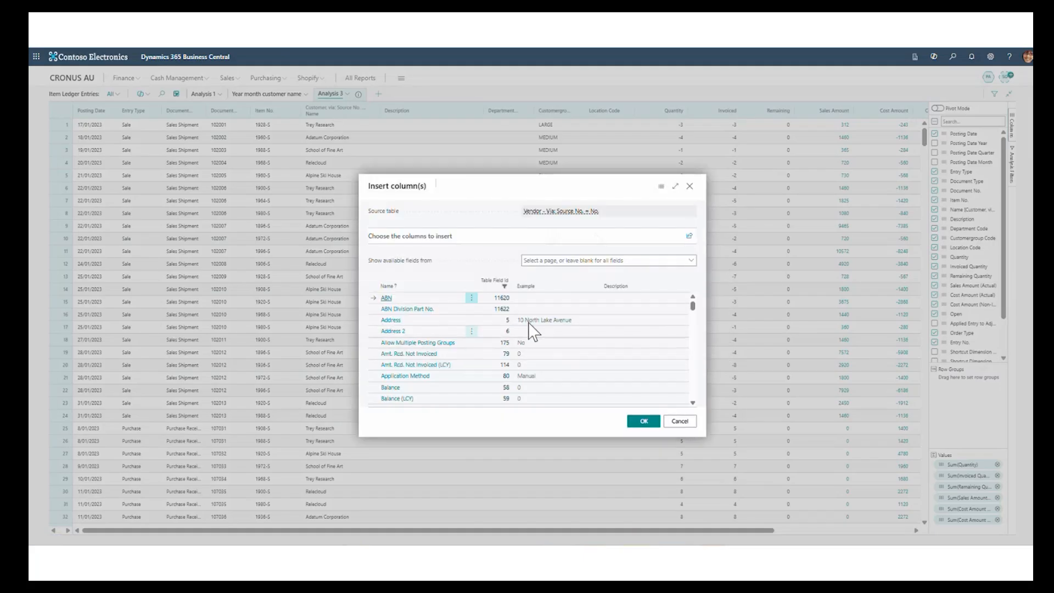
pyautogui.click(691, 261)
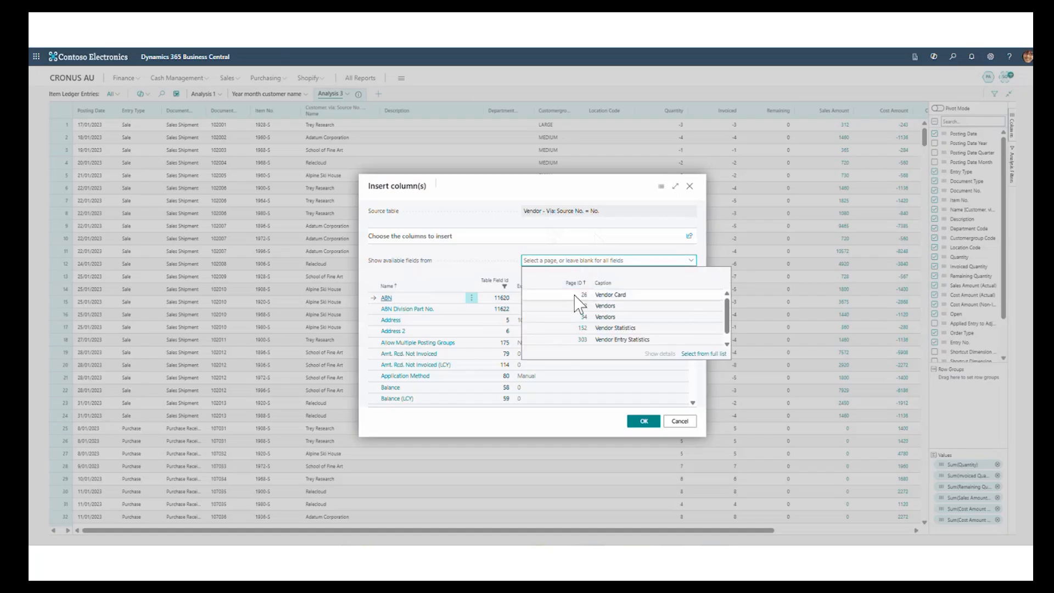
pyautogui.click(604, 295)
pyautogui.scroll(-5, 420, 345)
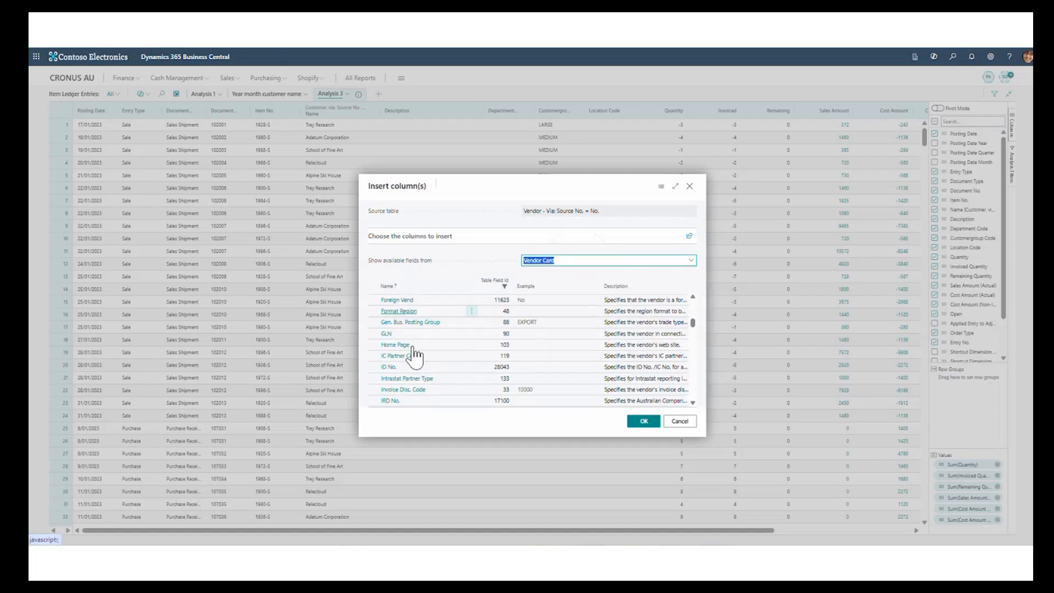
pyautogui.scroll(-3, 415, 356)
pyautogui.click(412, 380)
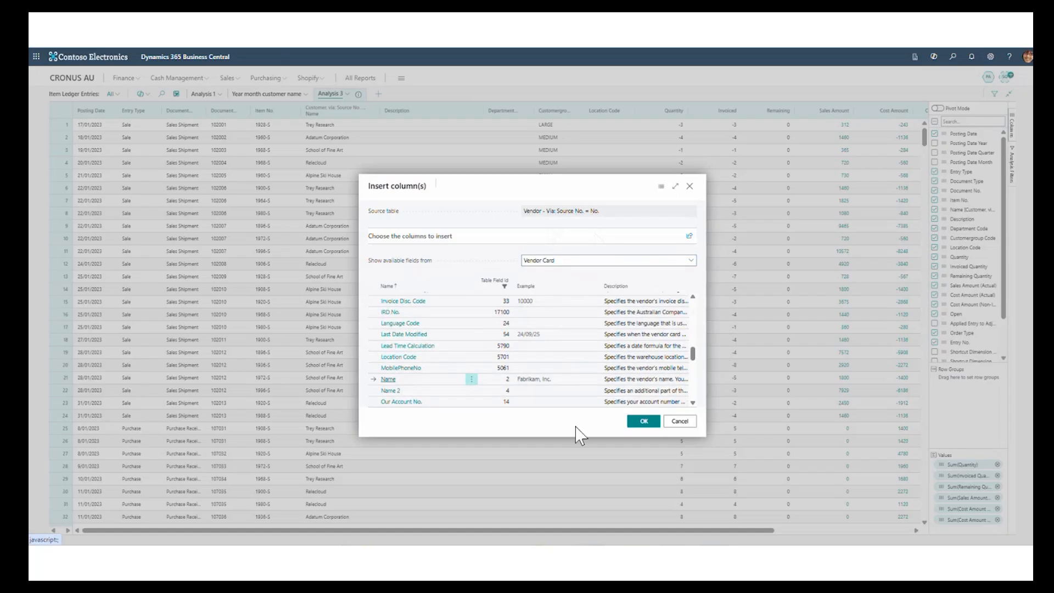
pyautogui.click(644, 423)
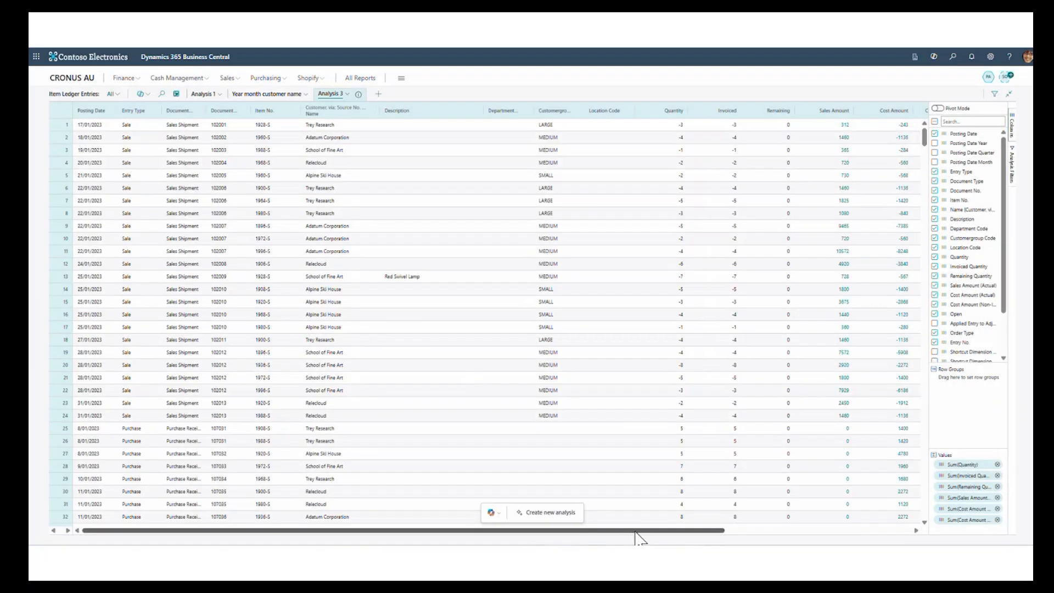
# - Move the vendor Name column directly after the customer Name column, before Description
pyautogui.moveTo(636, 532); pyautogui.dragTo(835, 536)
pyautogui.click(768, 518)
pyautogui.moveTo(865, 110); pyautogui.dragTo(134, 109)
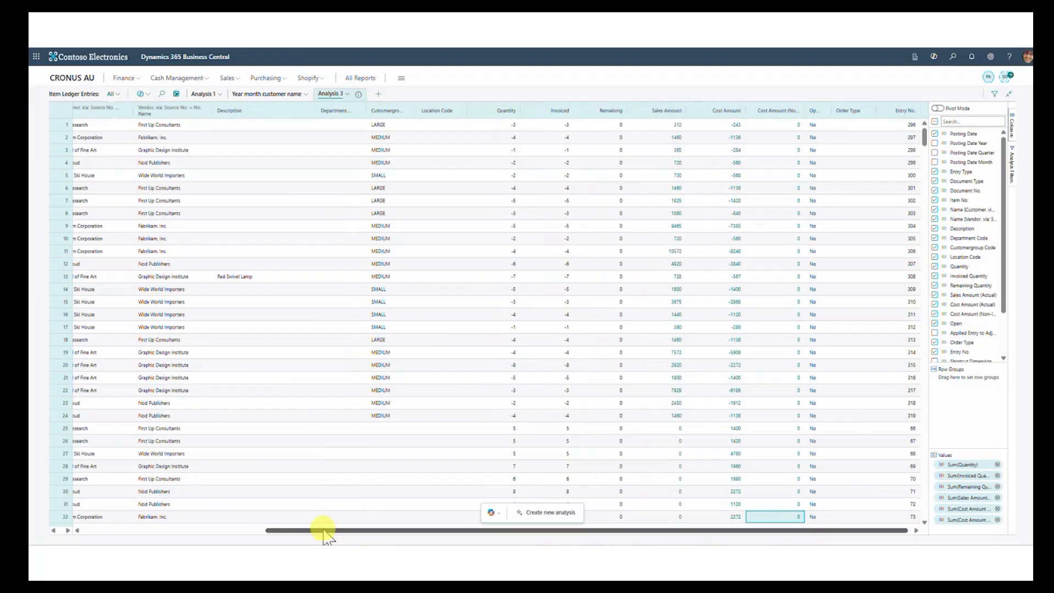
pyautogui.moveTo(323, 531); pyautogui.dragTo(137, 445)
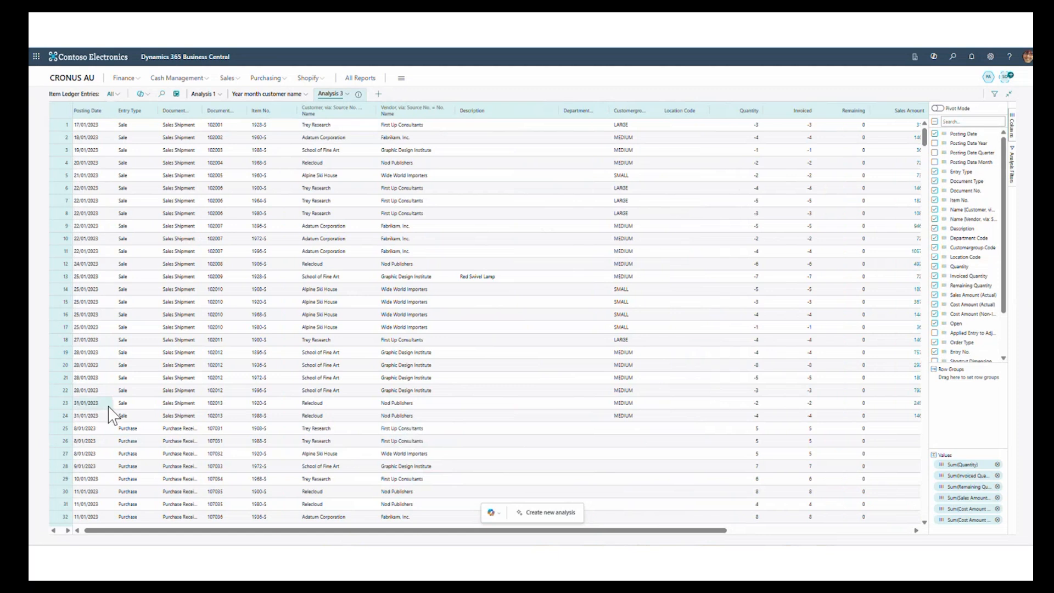
# - Filter Analysis 3 by Entry Type so that only the blank and Sale types are included
pyautogui.click(126, 404)
pyautogui.click(1012, 165)
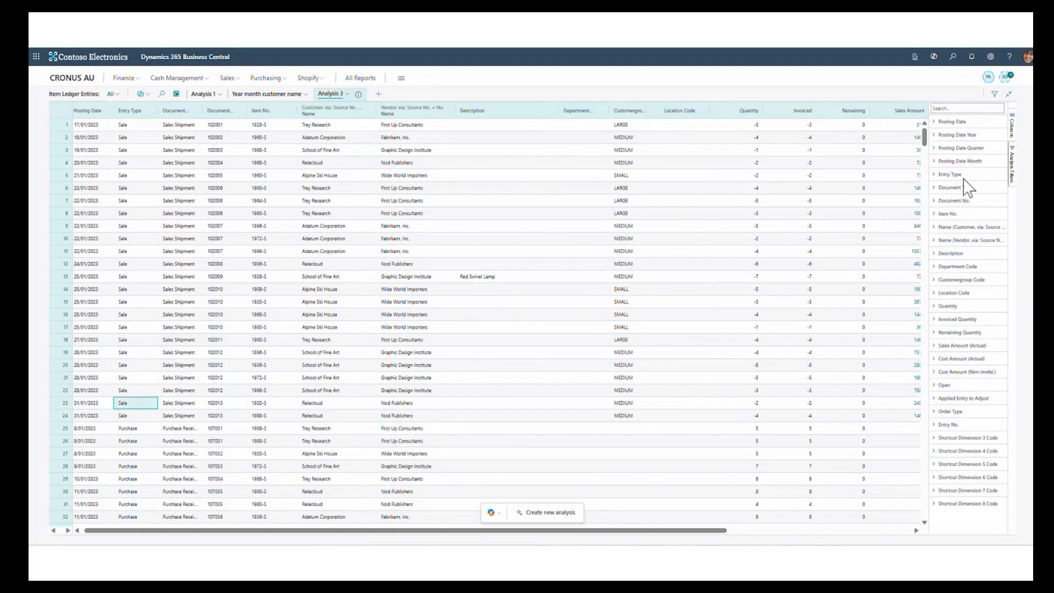
pyautogui.click(939, 175)
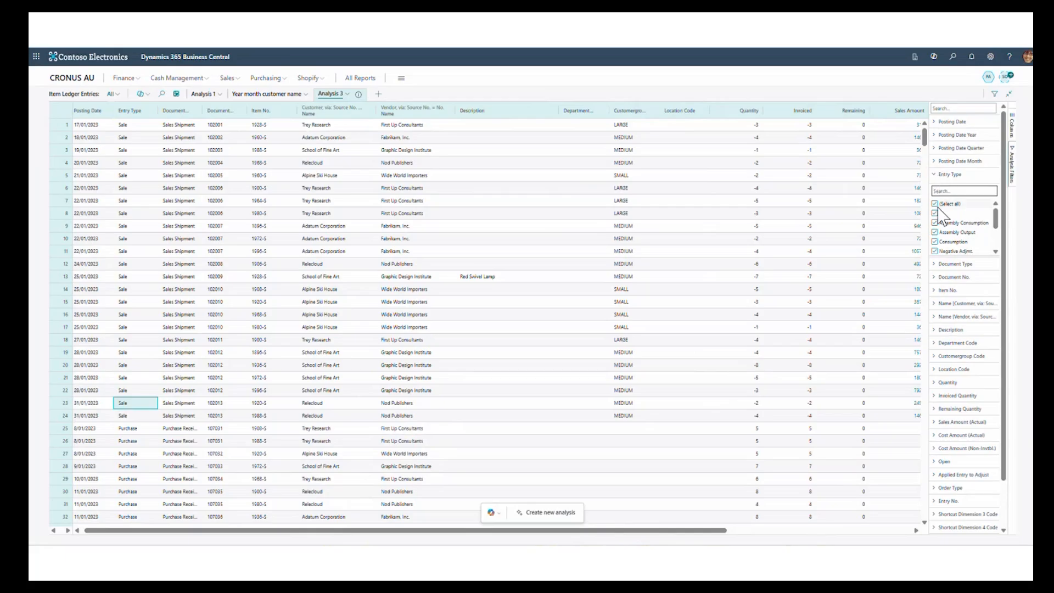
pyautogui.click(936, 204)
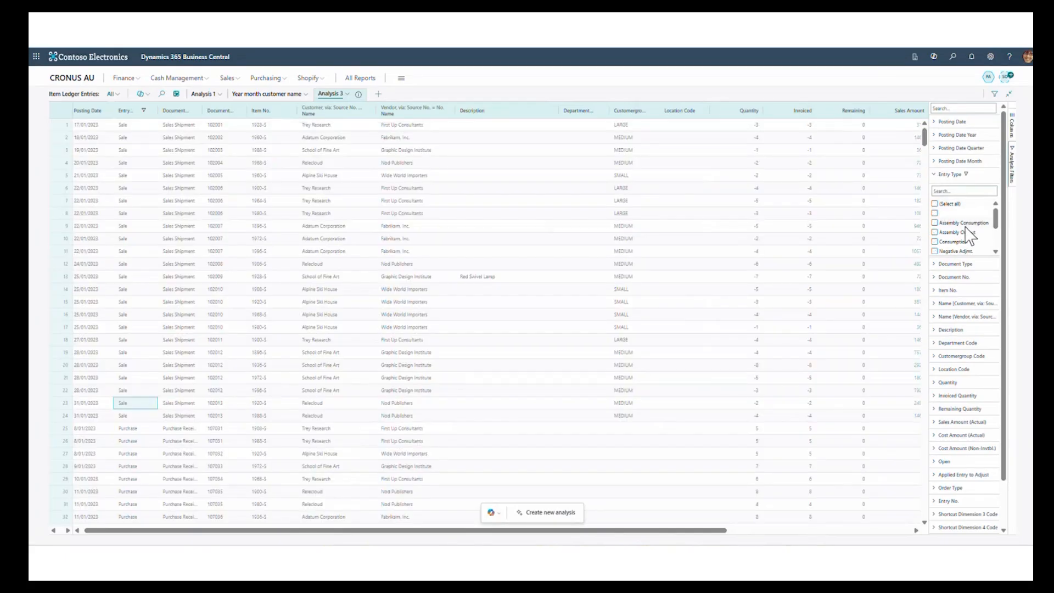
pyautogui.click(935, 213)
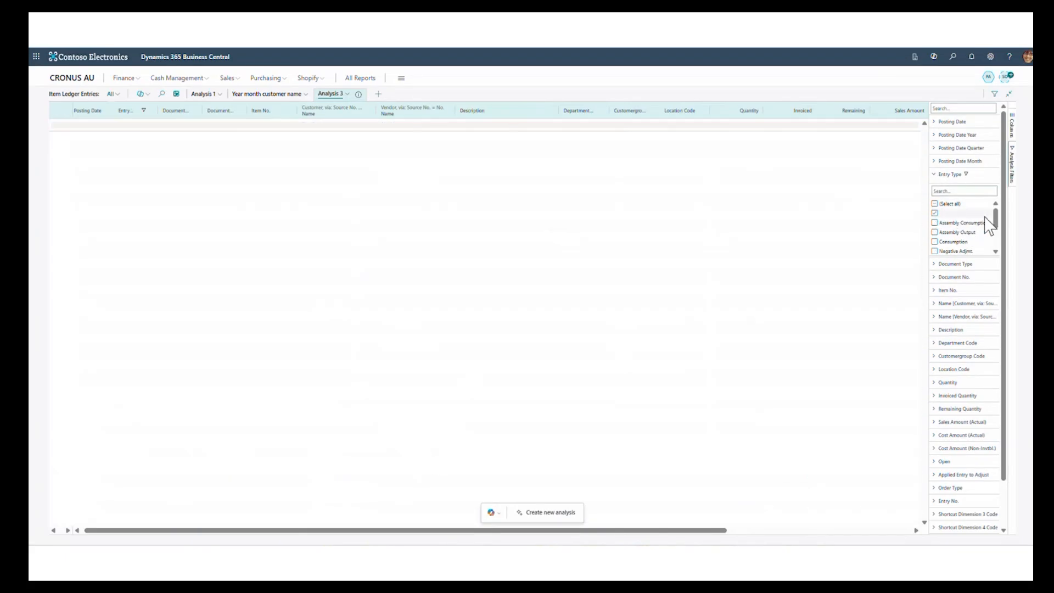
pyautogui.moveTo(996, 222); pyautogui.dragTo(992, 242)
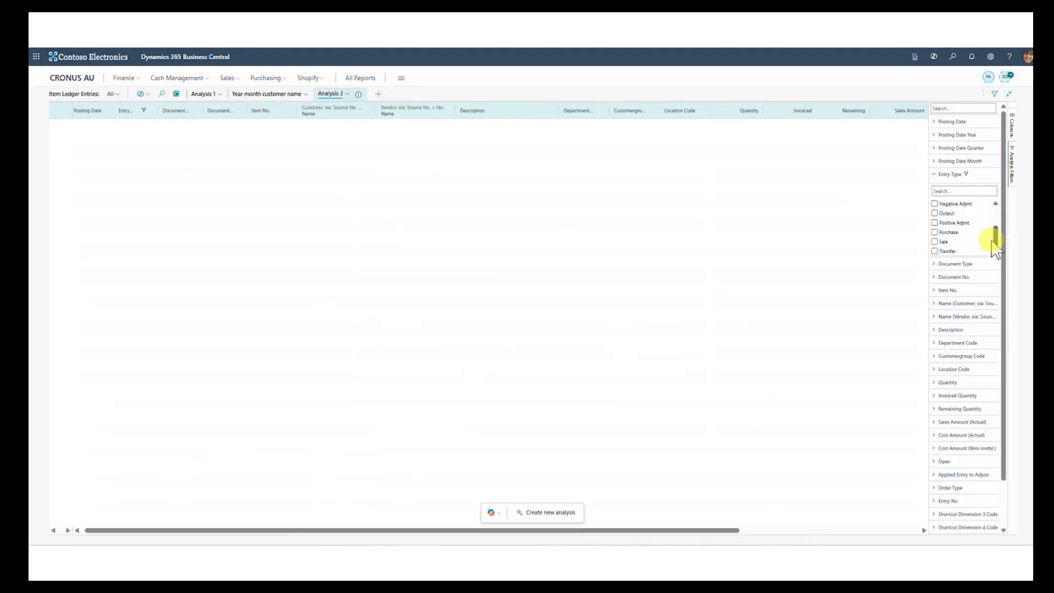
pyautogui.click(936, 242)
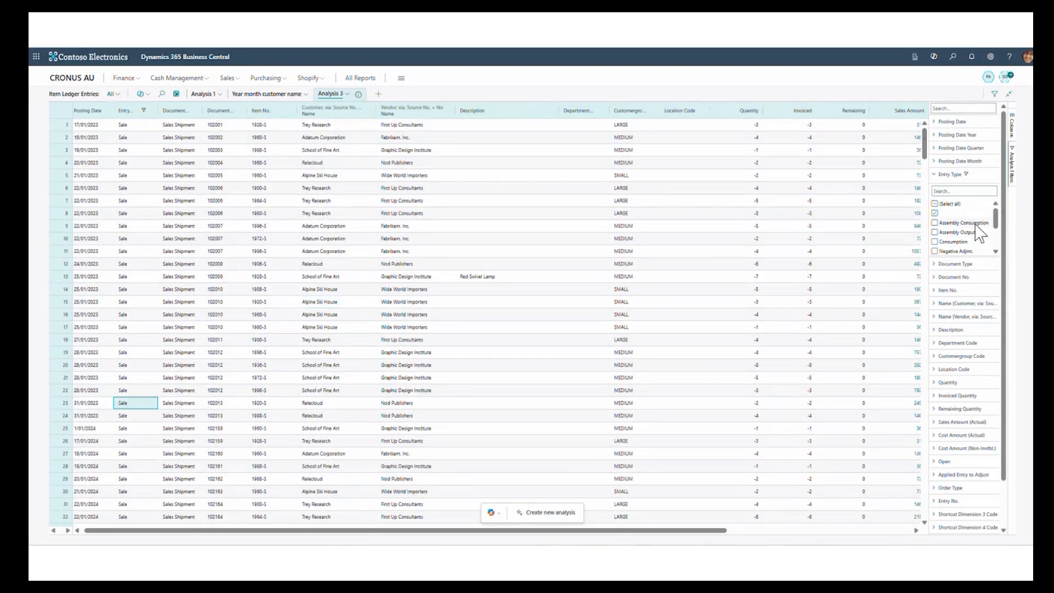
# - Clear the Entry Type filter by including all entry types again
pyautogui.click(936, 204)
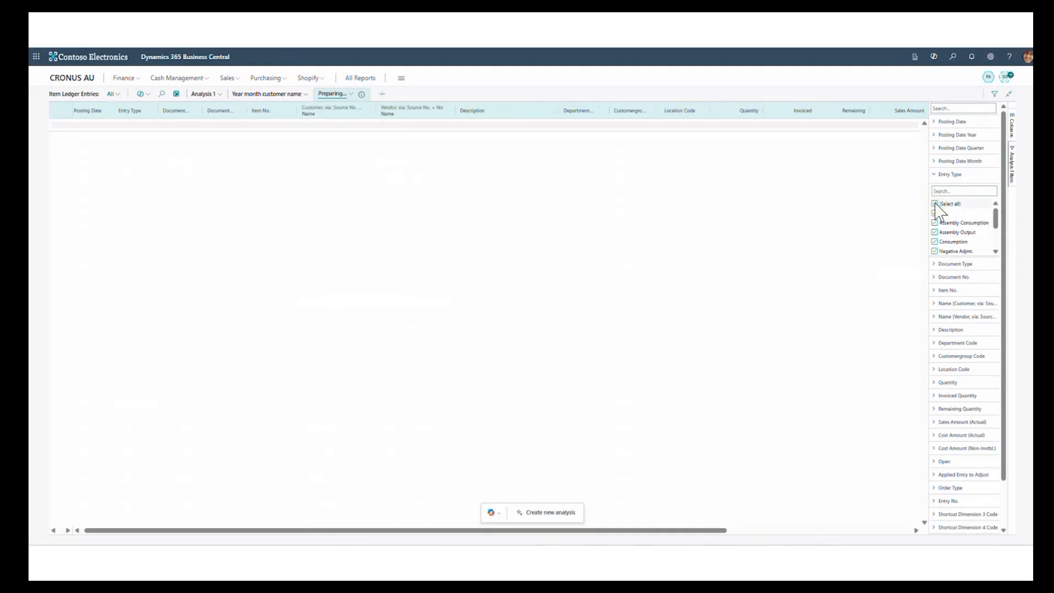
pyautogui.click(261, 191)
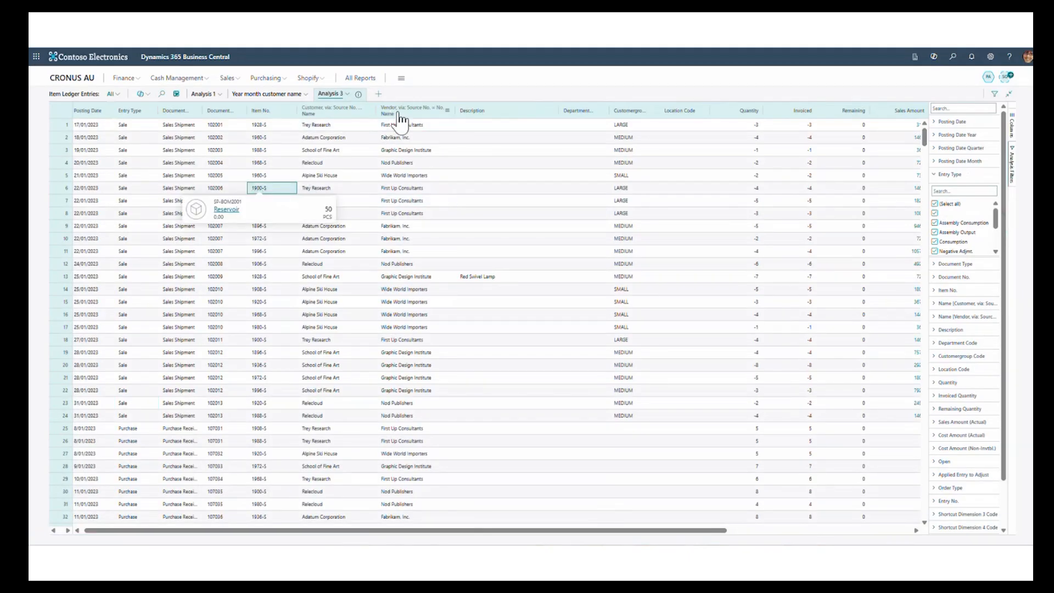
# - Insert the Full Name column into Analysis 3 from the User table related via SystemModifiedBy = User Security ID
pyautogui.click(346, 94)
pyautogui.moveTo(347, 135)
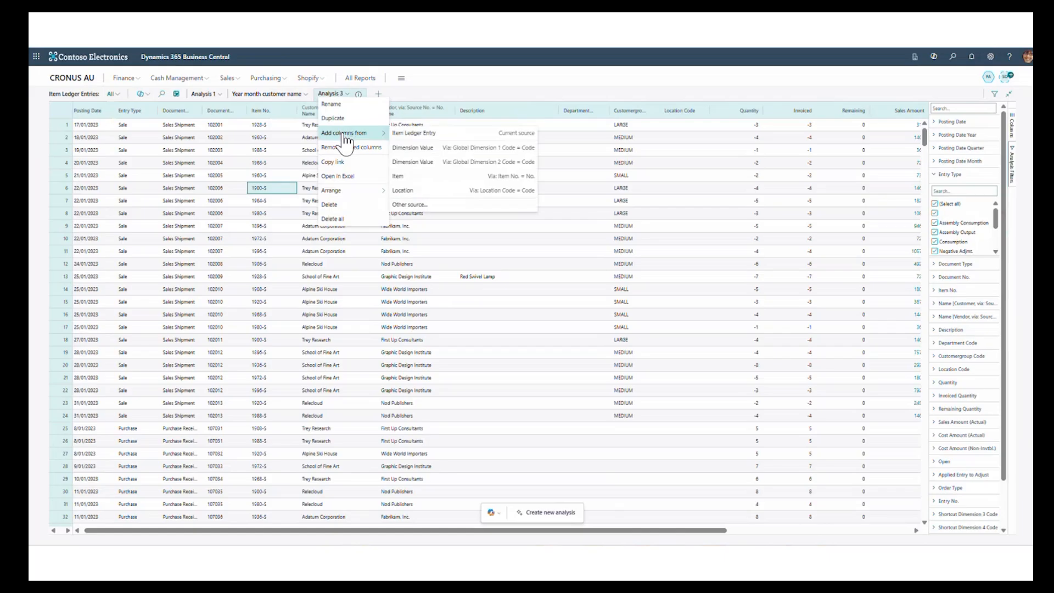
pyautogui.click(420, 216)
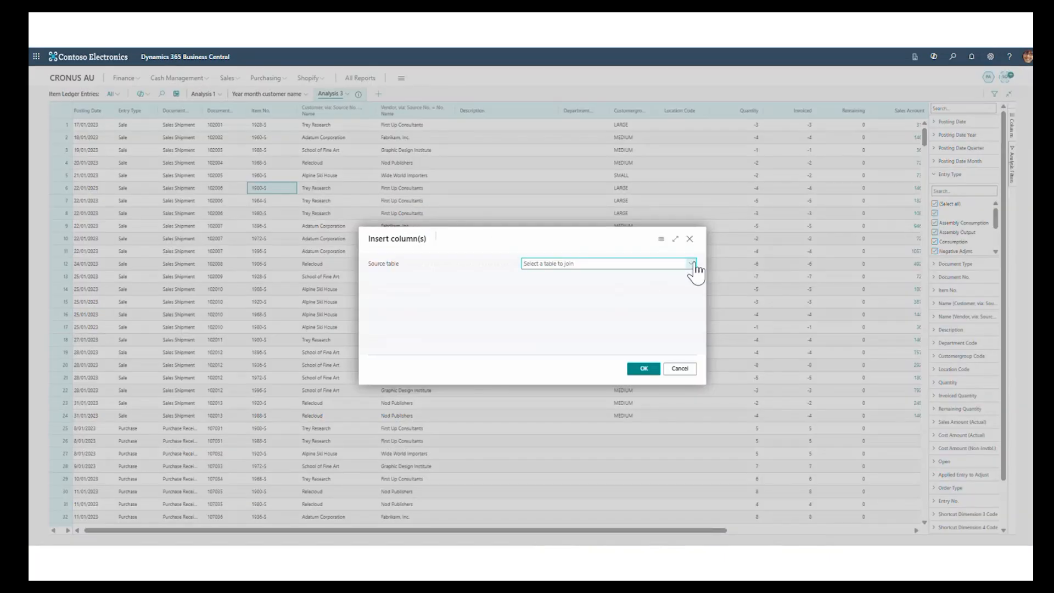
pyautogui.click(692, 263)
pyautogui.scroll(-3, 573, 317)
pyautogui.scroll(-3, 574, 317)
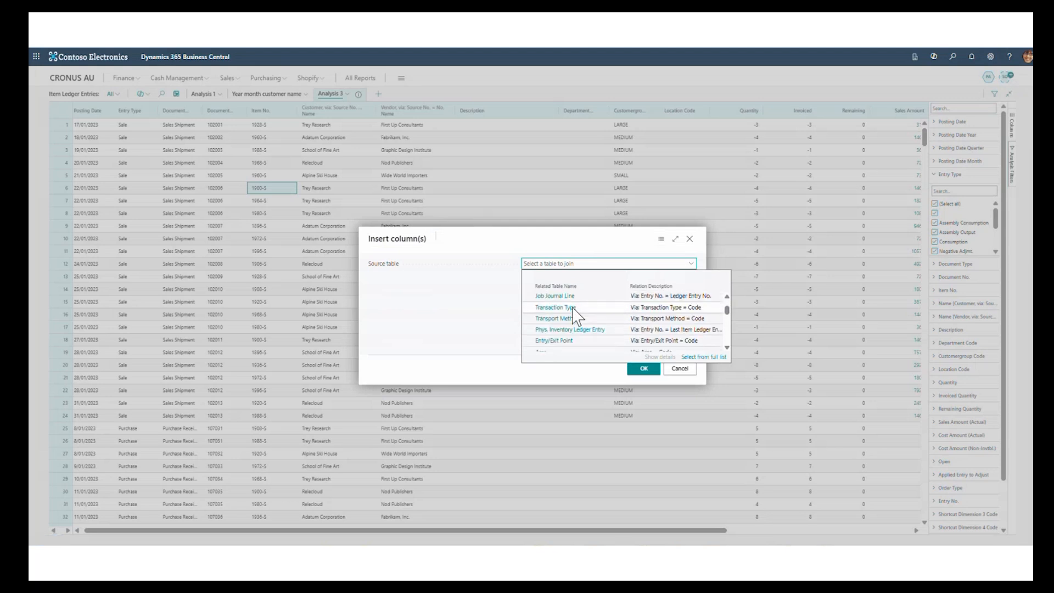
pyautogui.scroll(-3, 574, 316)
pyautogui.scroll(-6, 574, 317)
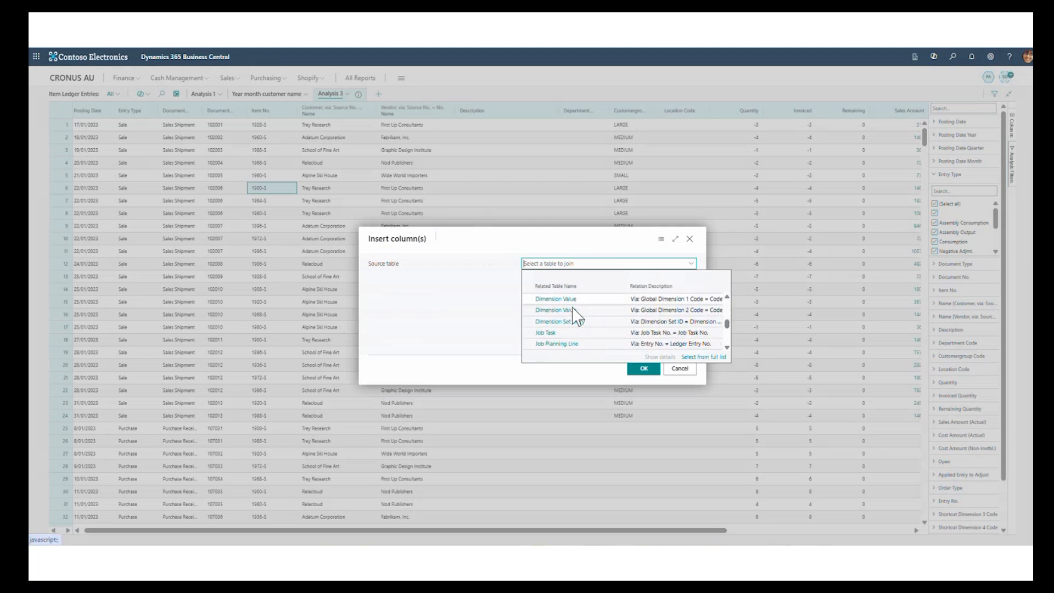
pyautogui.scroll(-2, 574, 317)
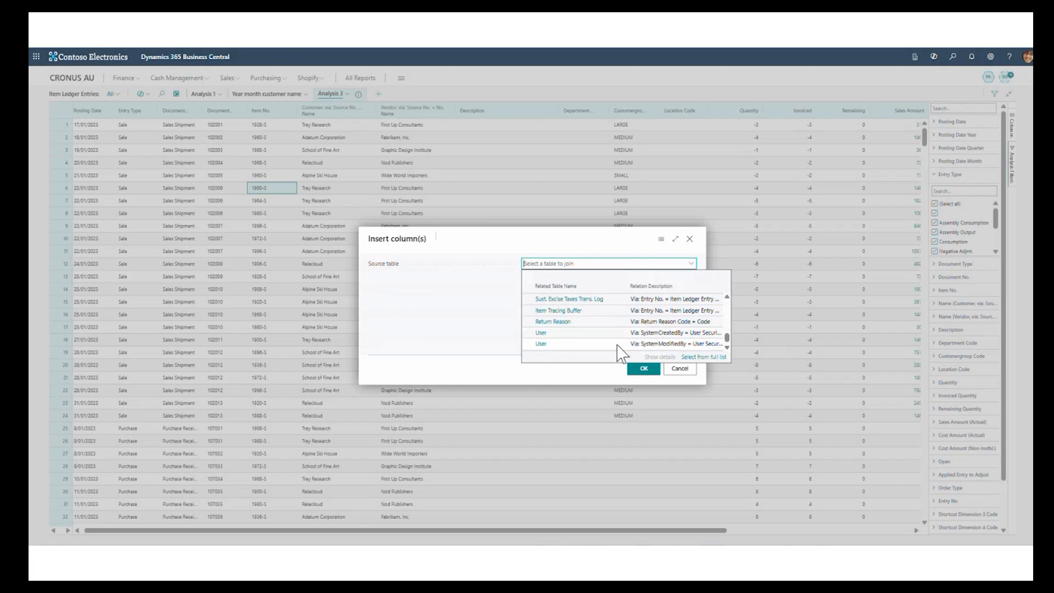
pyautogui.click(581, 345)
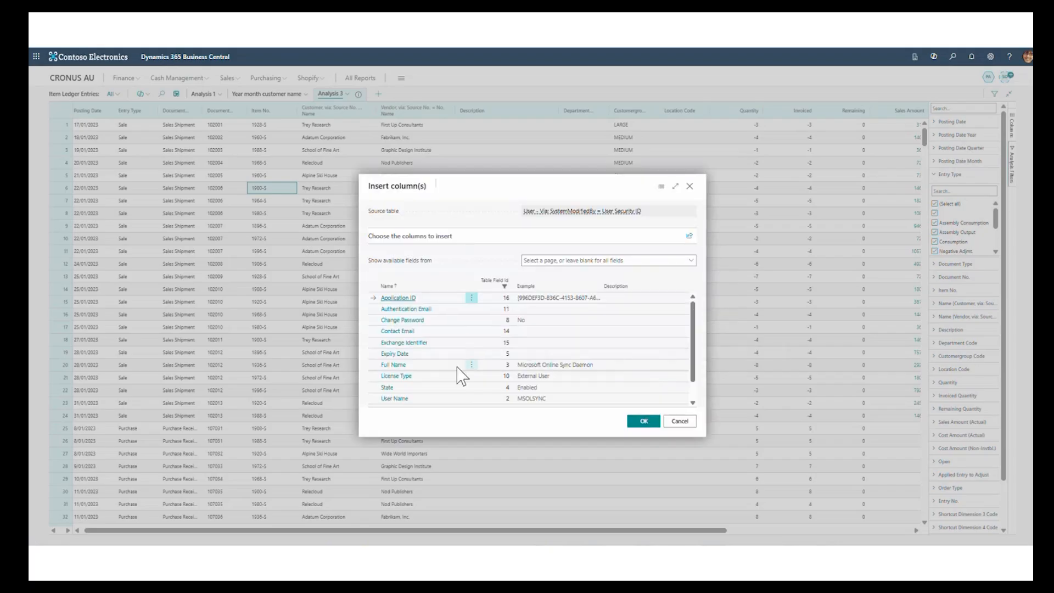
pyautogui.click(394, 365)
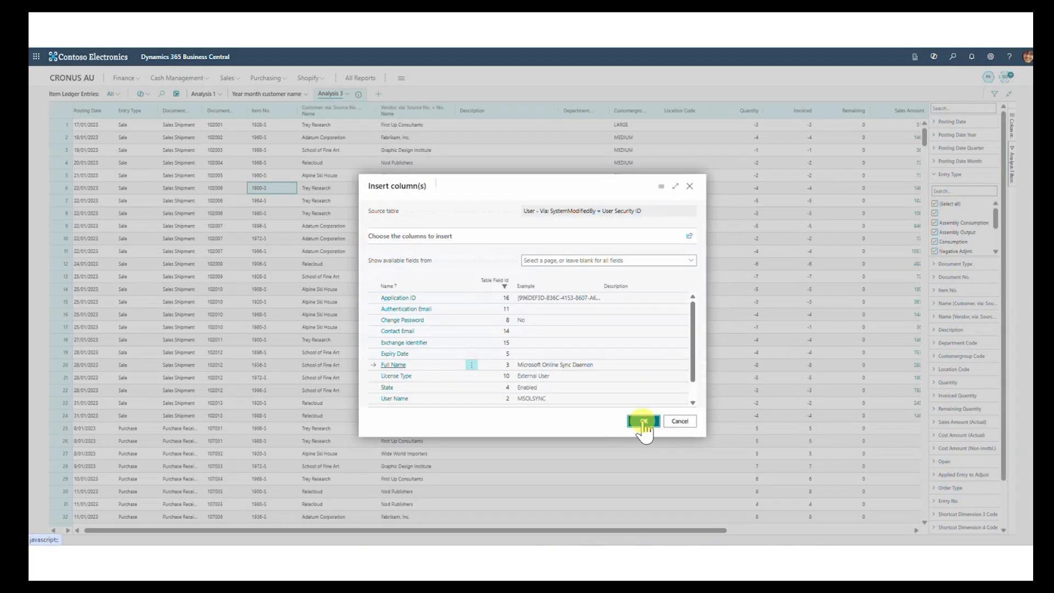
pyautogui.click(643, 423)
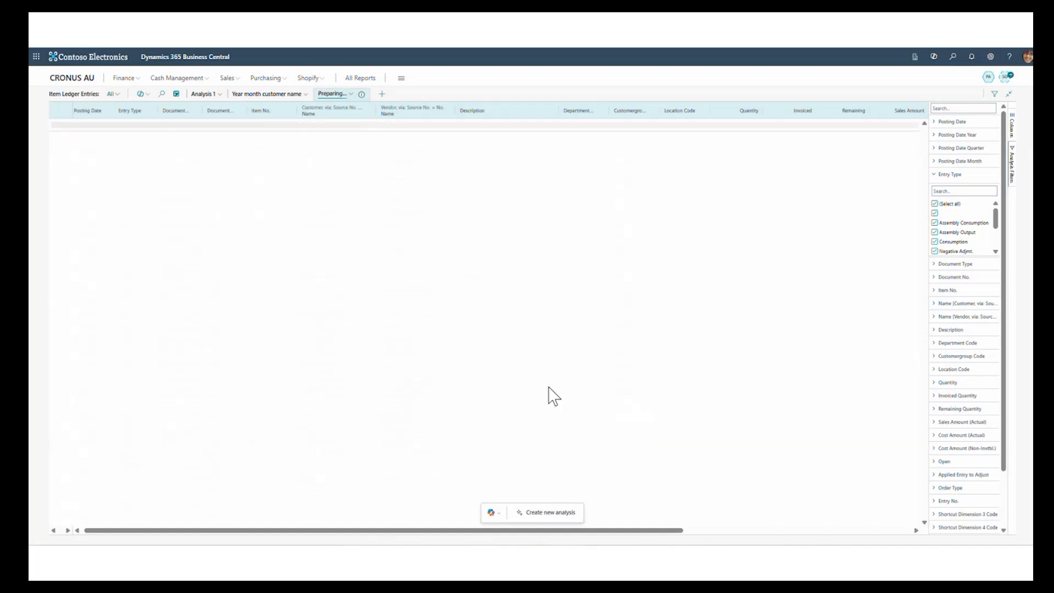
# - Sort Analysis 3 in descending order by the user Full Name column and review the entries across the columns
pyautogui.moveTo(596, 531); pyautogui.dragTo(856, 532)
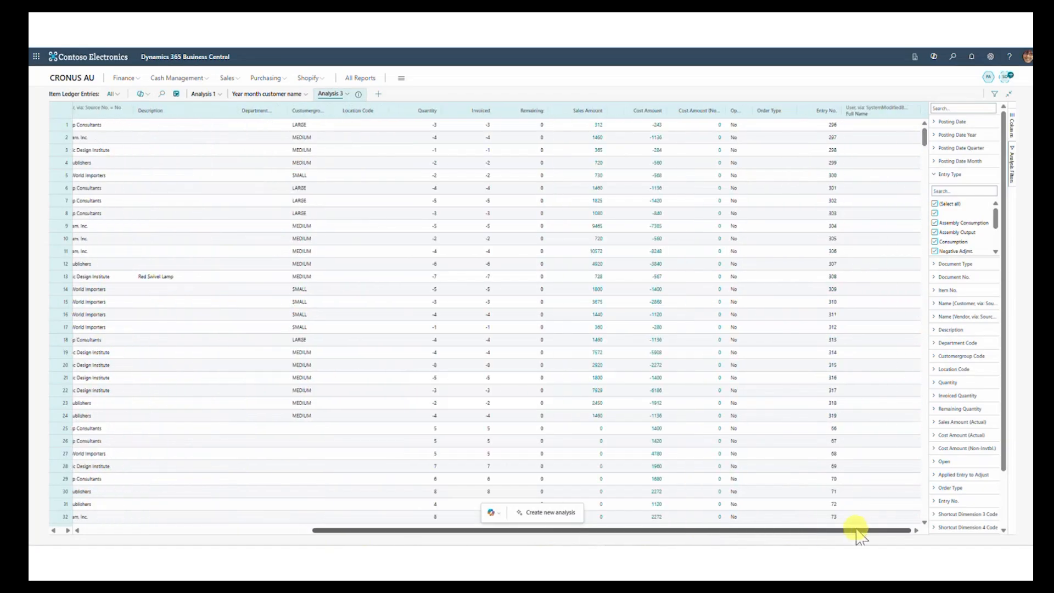
pyautogui.click(863, 115)
pyautogui.click(864, 117)
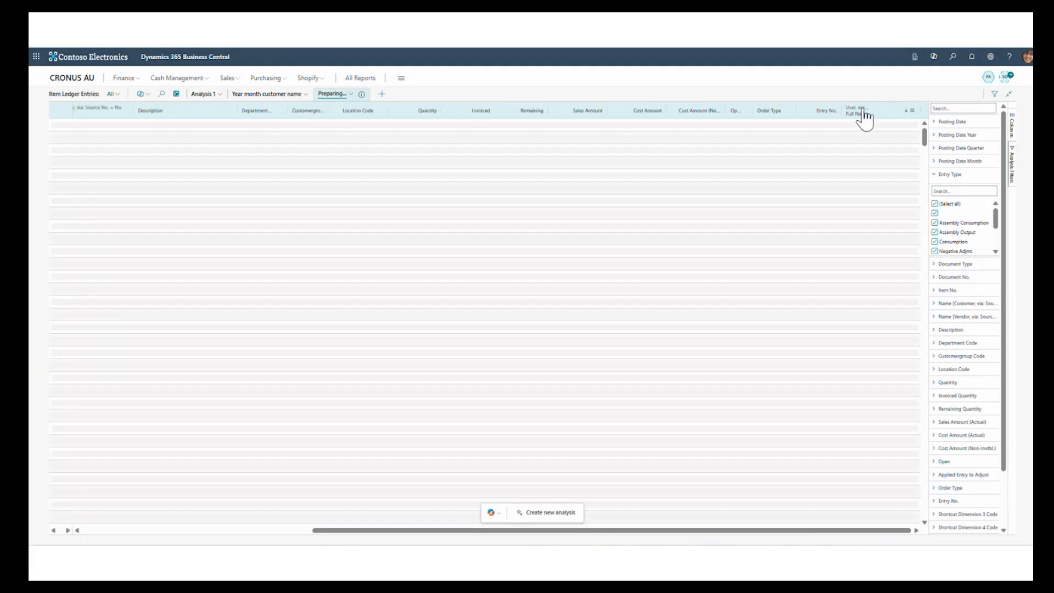
pyautogui.click(860, 128)
pyautogui.click(860, 137)
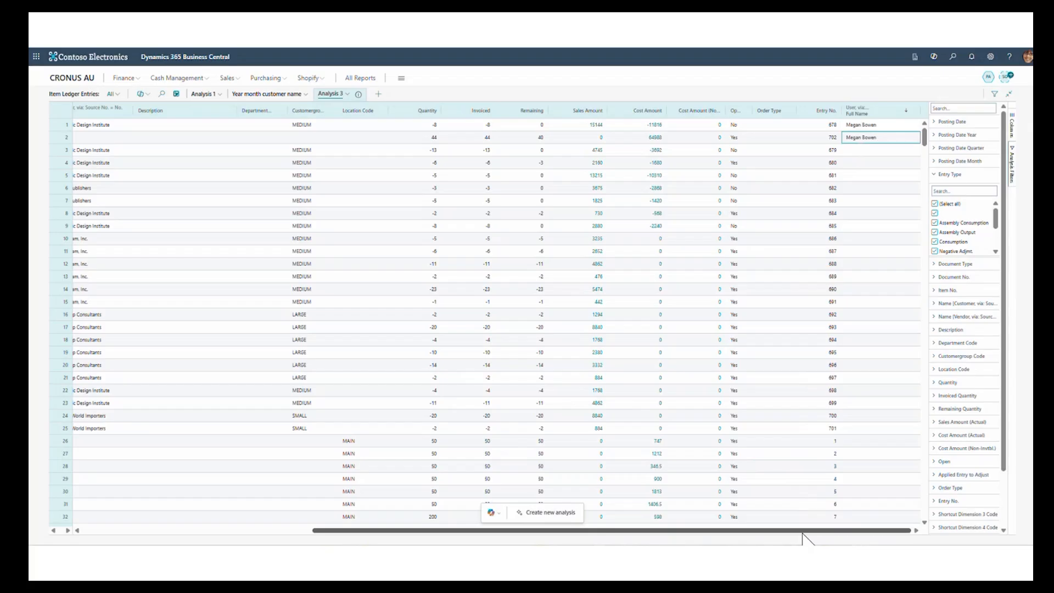
pyautogui.moveTo(802, 532); pyautogui.dragTo(527, 483)
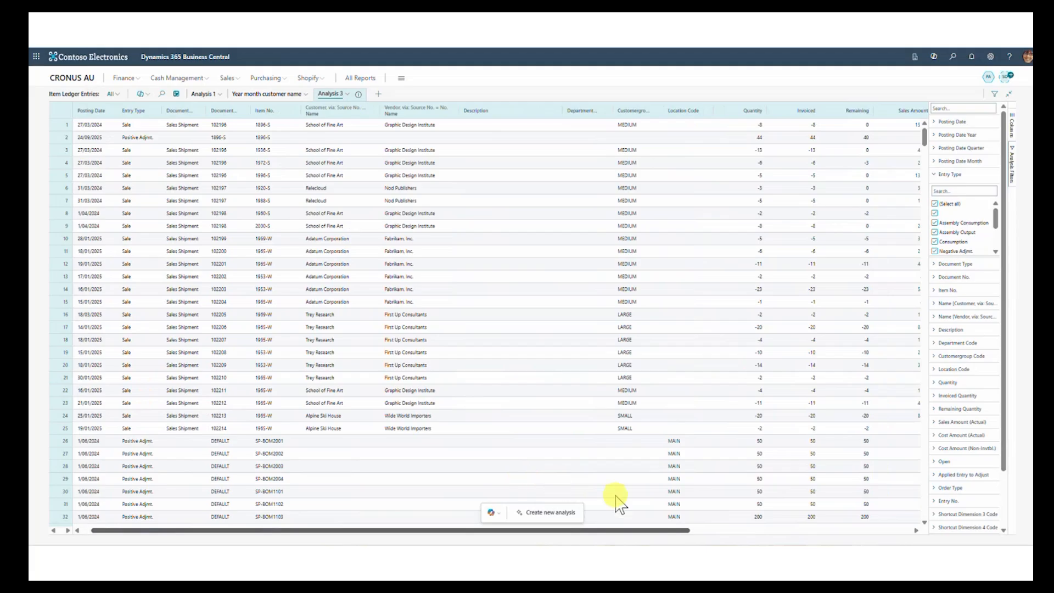
pyautogui.moveTo(648, 531); pyautogui.dragTo(889, 530)
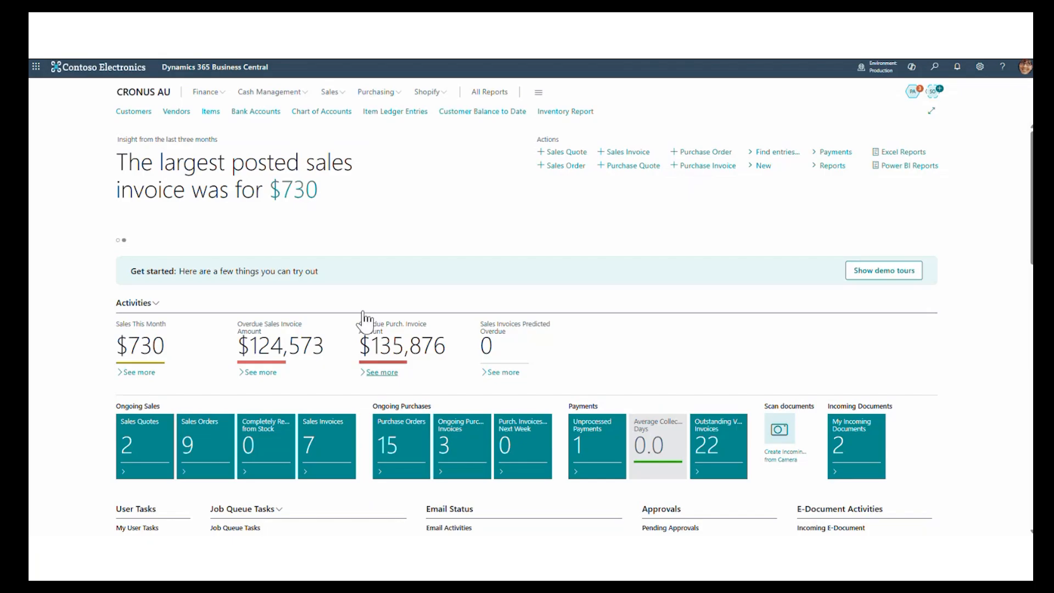
# - Open the Chart of Accounts and drill into the general ledger entries of account 1005 Cash
pyautogui.click(332, 113)
pyautogui.click(403, 230)
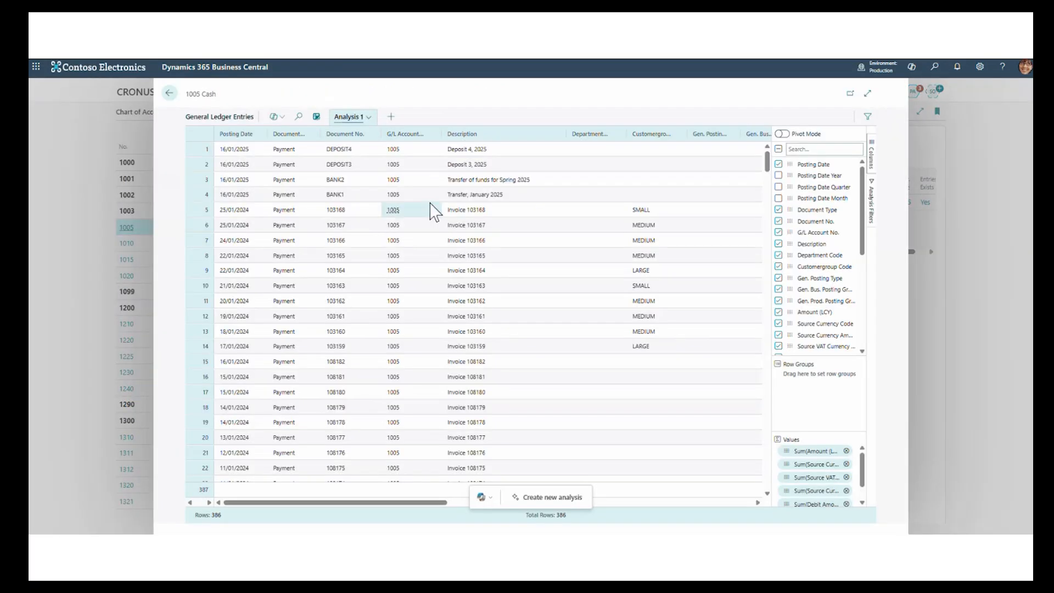
pyautogui.moveTo(423, 502)
pyautogui.mouseDown()
pyautogui.moveTo(821, 519)
pyautogui.moveTo(411, 514)
pyautogui.moveTo(409, 503)
pyautogui.mouseUp()
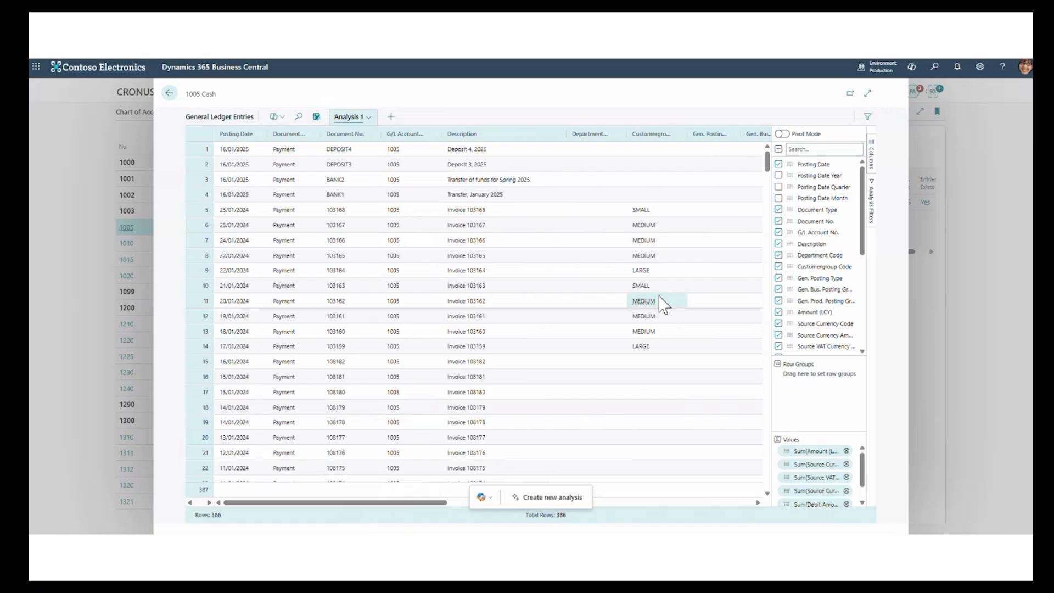
# - Search the analysis columns for "amount" and bring the Amount (LCY) column into view in the grid
pyautogui.click(826, 149)
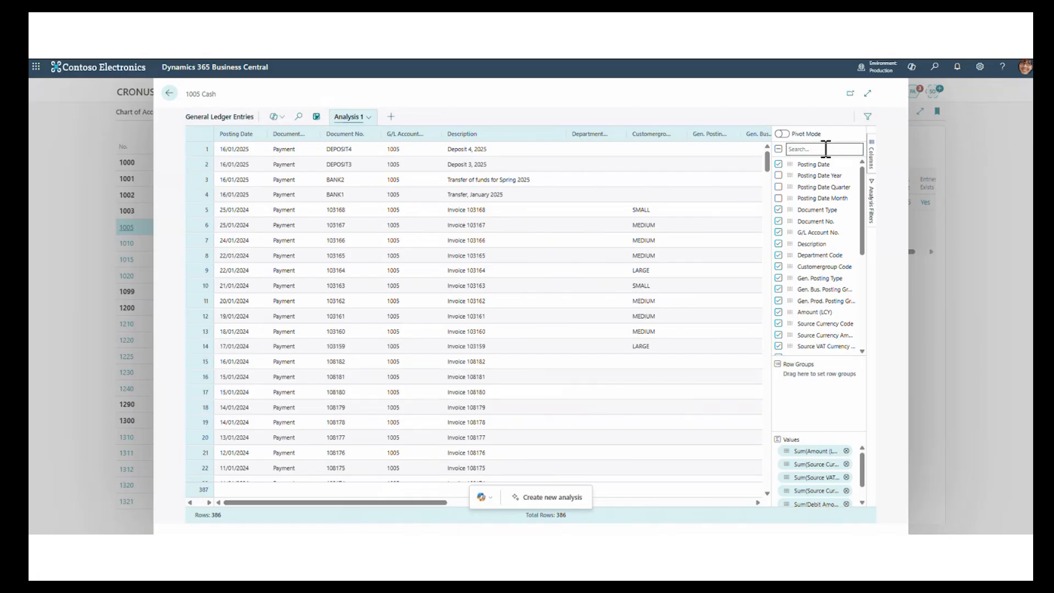
pyautogui.write('amount')
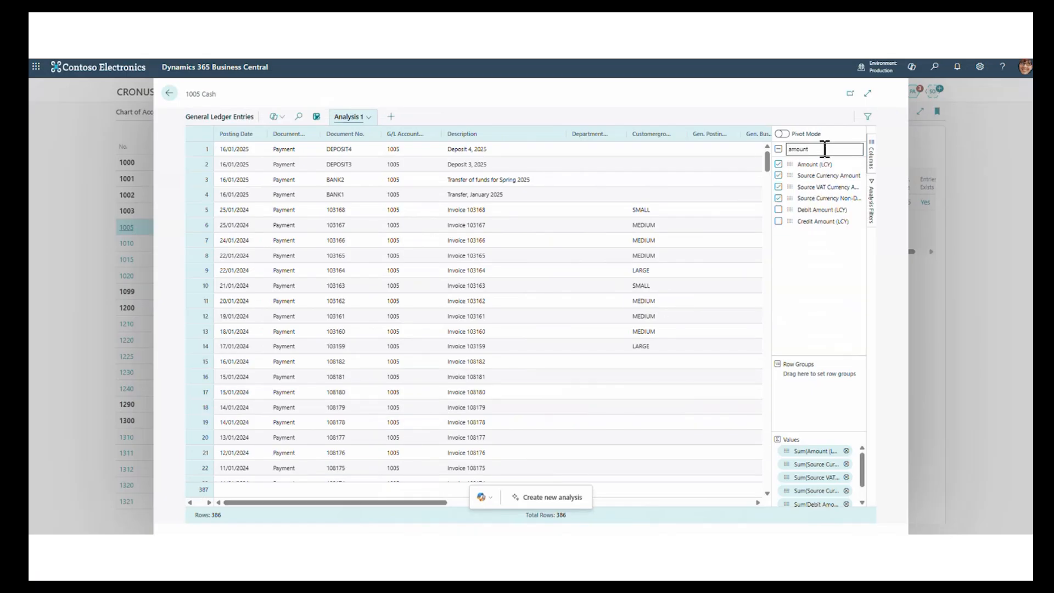
pyautogui.rightClick(818, 165)
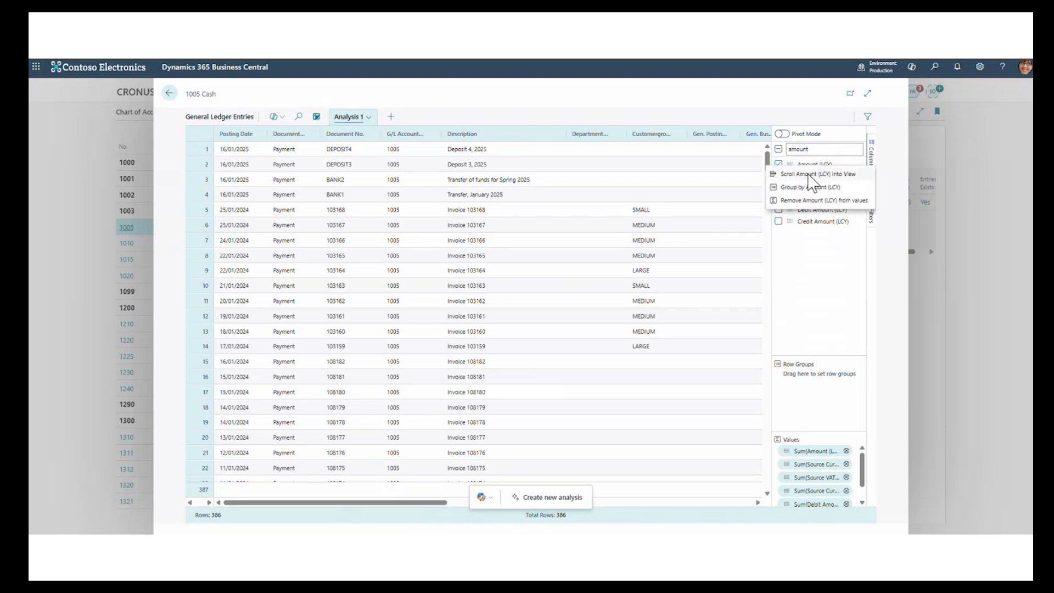
pyautogui.click(806, 173)
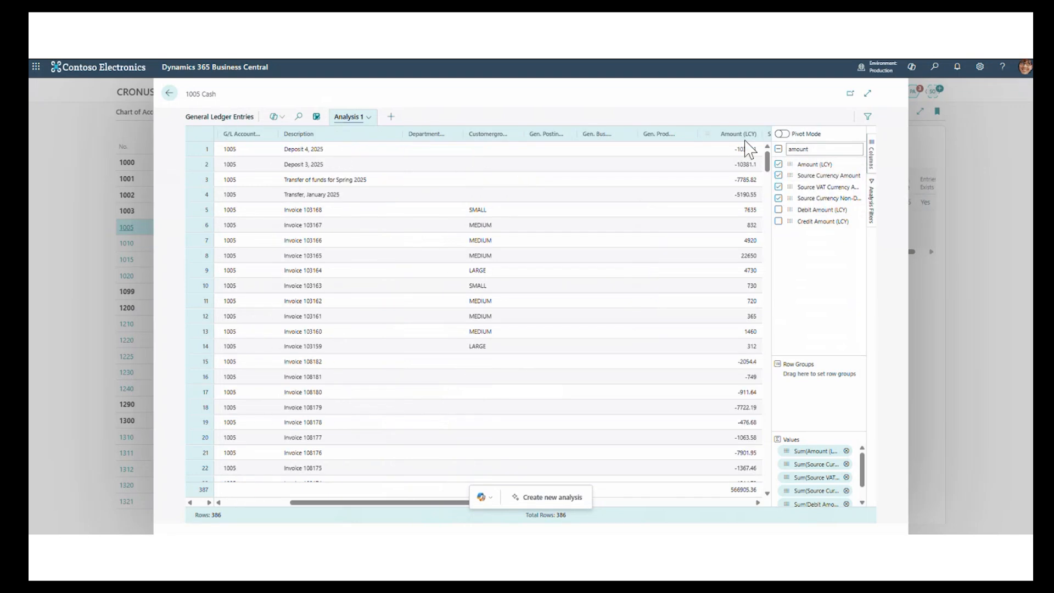
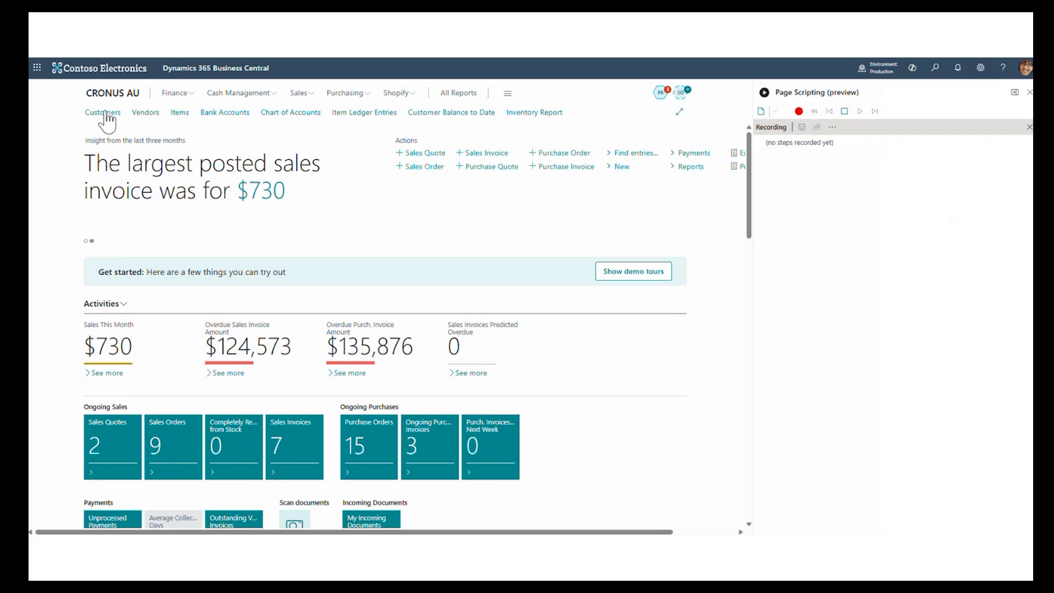
# - Record opening the Customers list and creating a new customer from the CUSTOMER COMPANY template
pyautogui.click(104, 113)
pyautogui.click(245, 113)
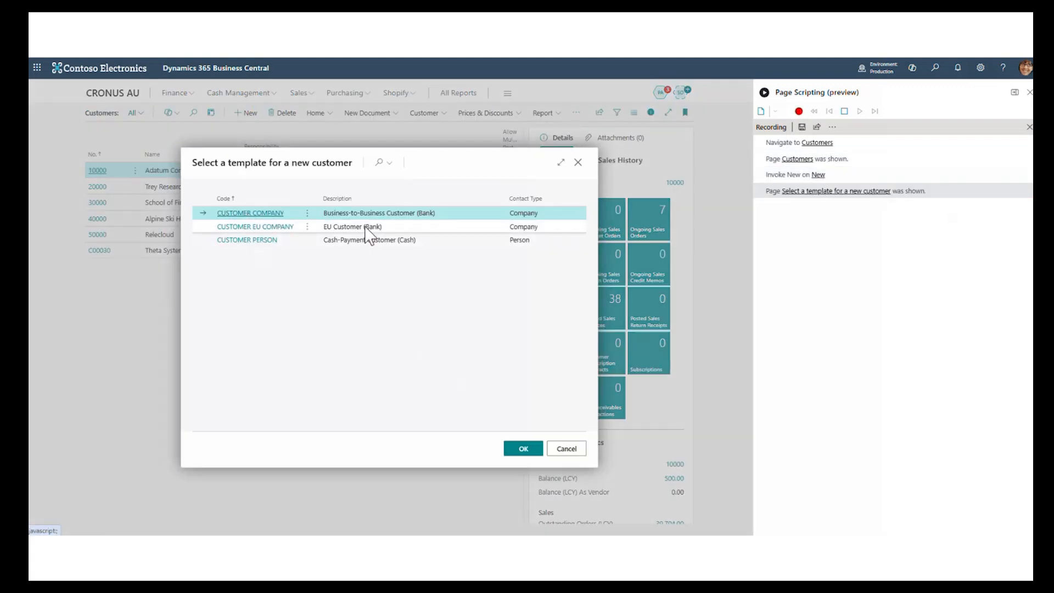
pyautogui.click(518, 450)
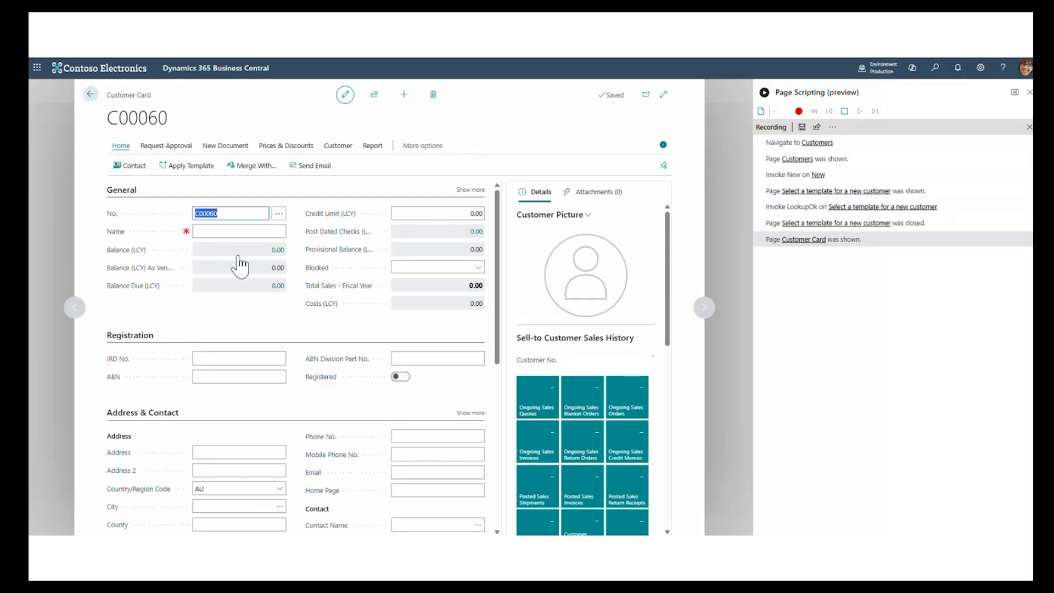
# - Name the customer "New customer", close its card and stop the page script recording
pyautogui.click(228, 232)
pyautogui.write('New')
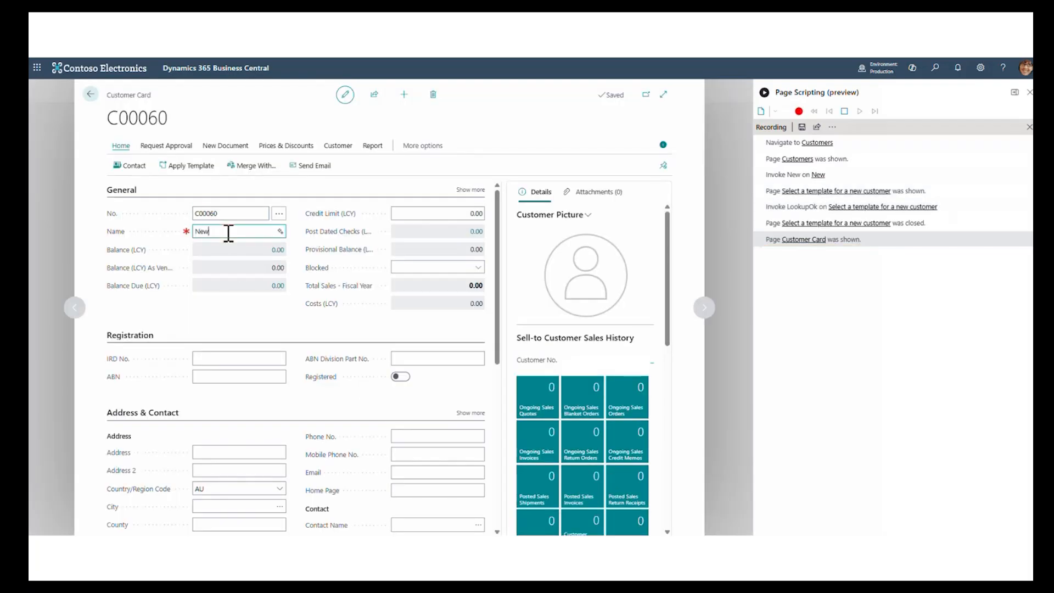
pyautogui.write(' customer')
pyautogui.click(91, 94)
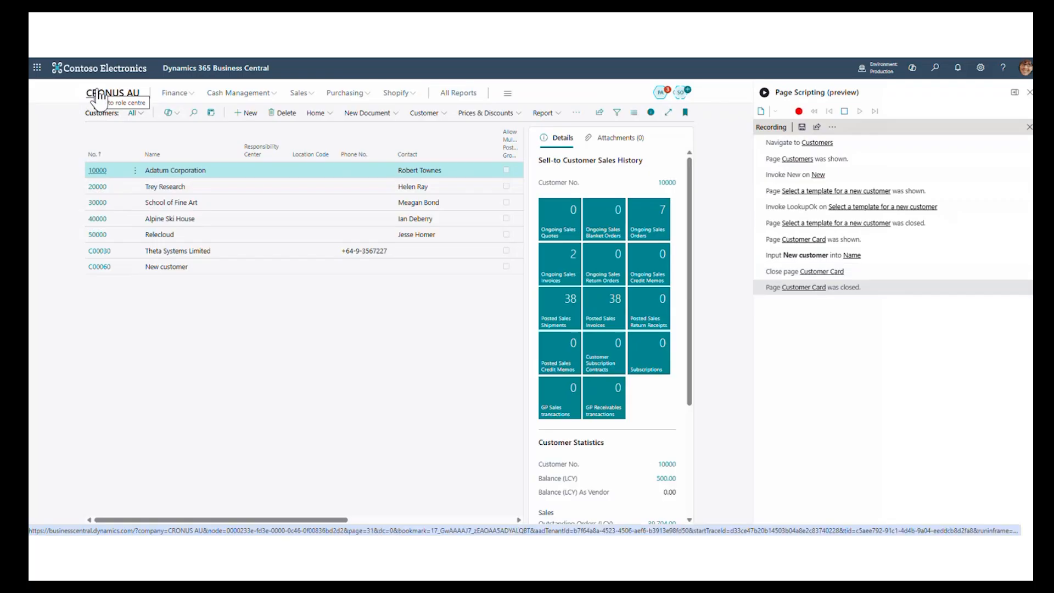
pyautogui.click(845, 112)
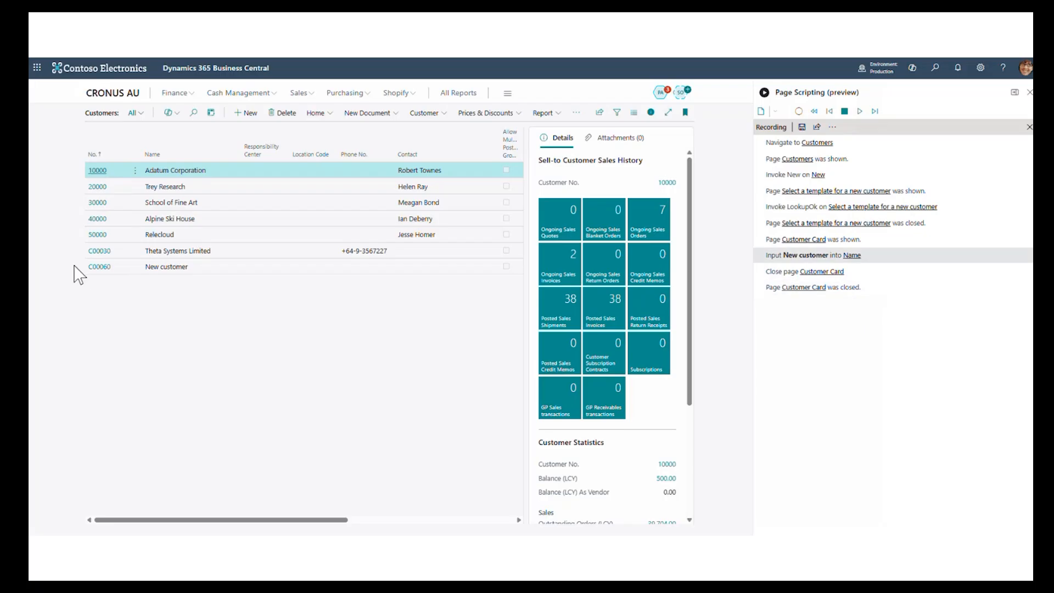
# - Open the card of the newly created customer and resume recording from the script step that inputs the Name
pyautogui.click(98, 271)
pyautogui.click(122, 266)
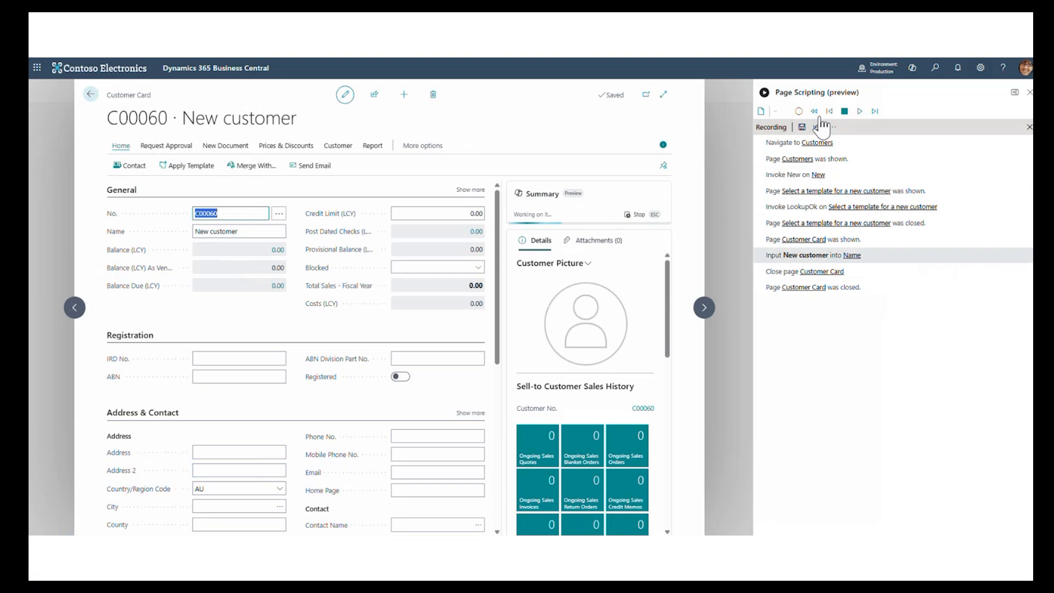
pyautogui.click(799, 111)
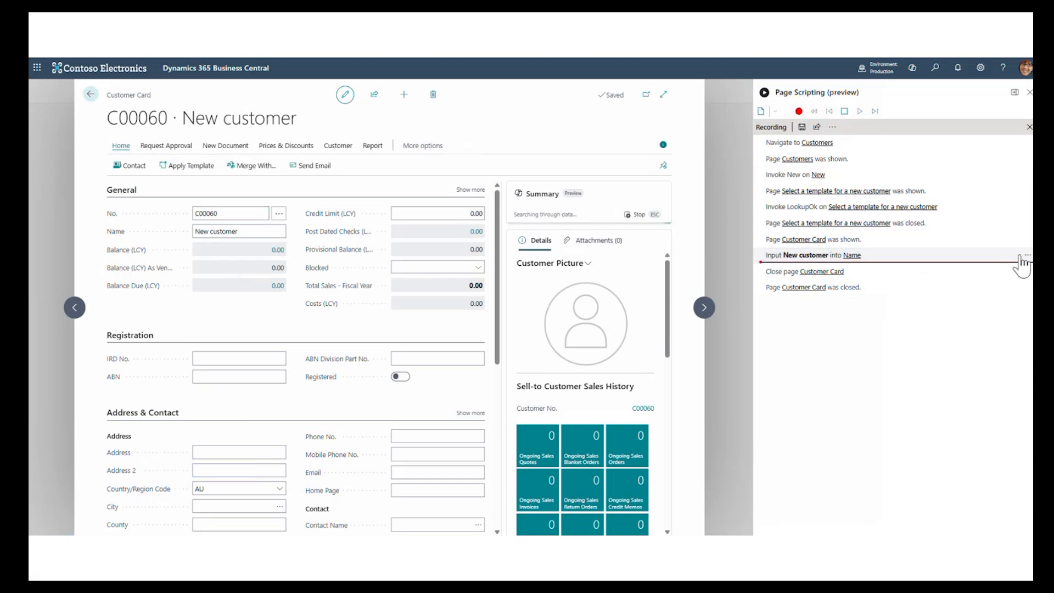
pyautogui.rightClick(988, 259)
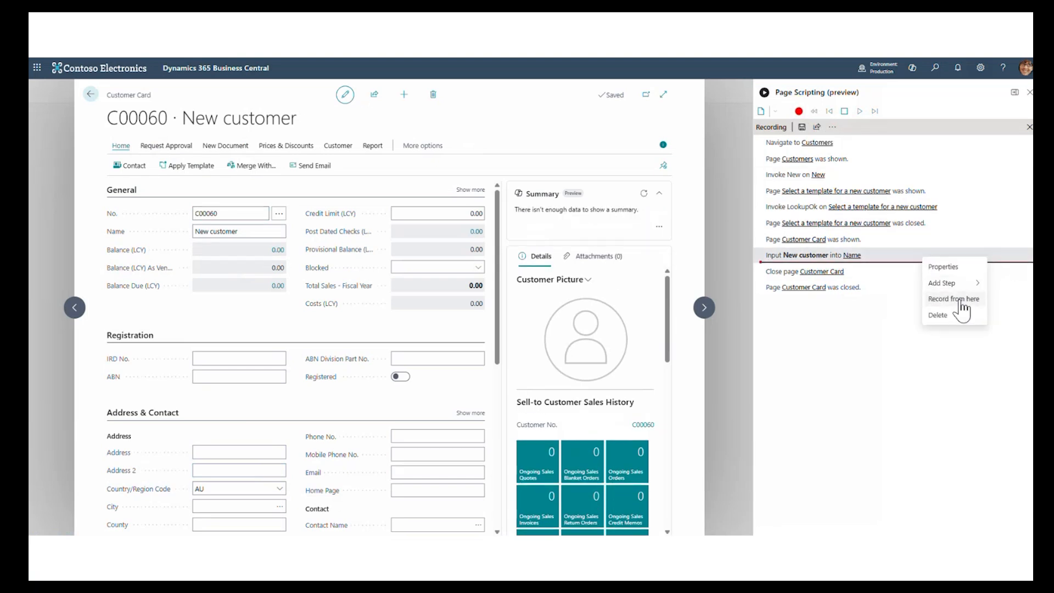
pyautogui.click(959, 302)
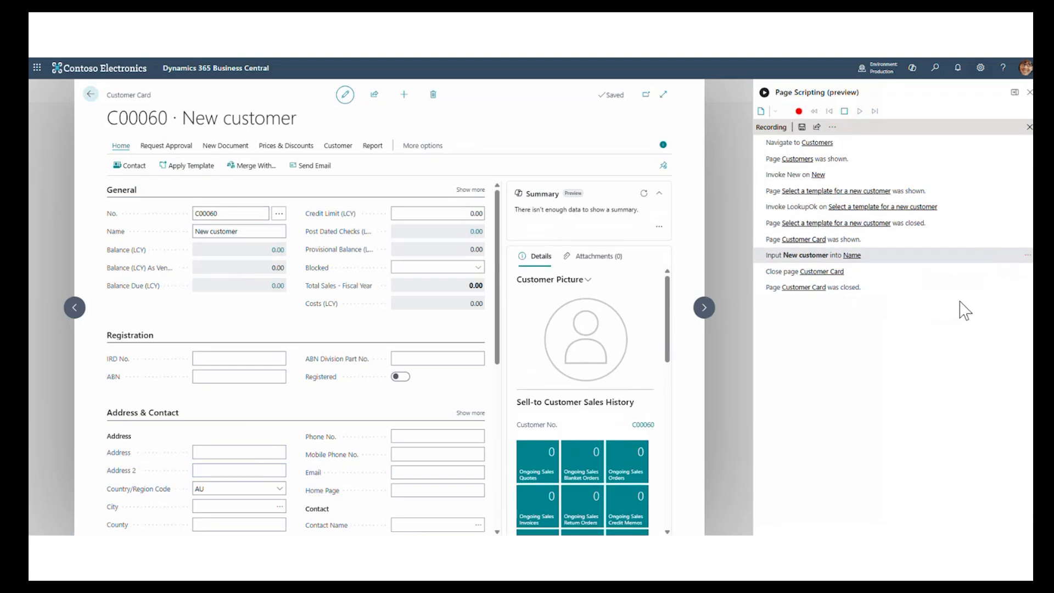
# - Record entering "new street" as the customer's Address, close the card and stop the recording
pyautogui.click(227, 452)
pyautogui.write('new street')
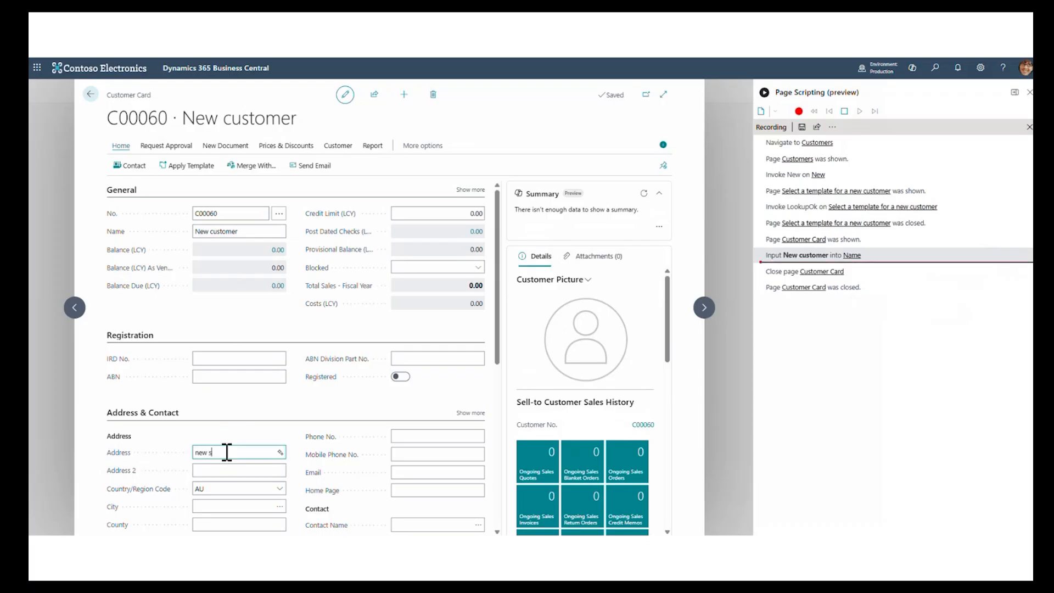
pyautogui.press('Tab')
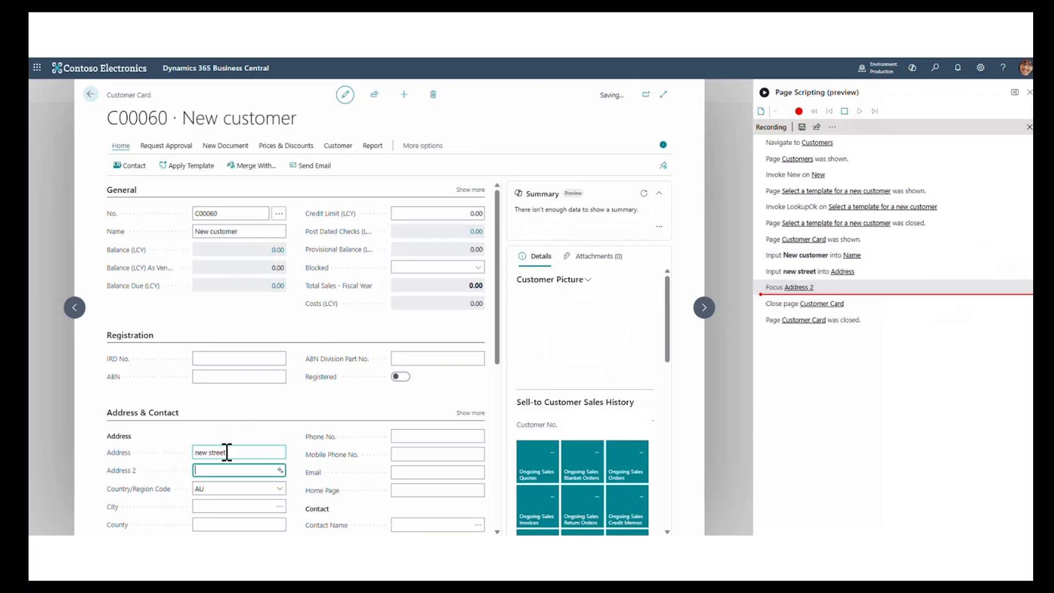
pyautogui.click(90, 98)
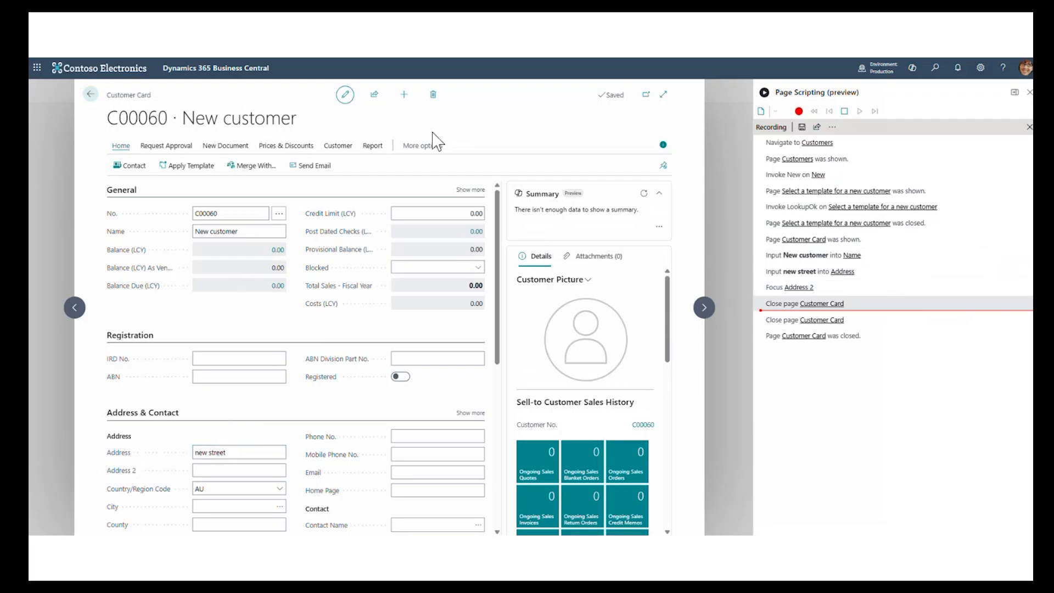
pyautogui.click(845, 111)
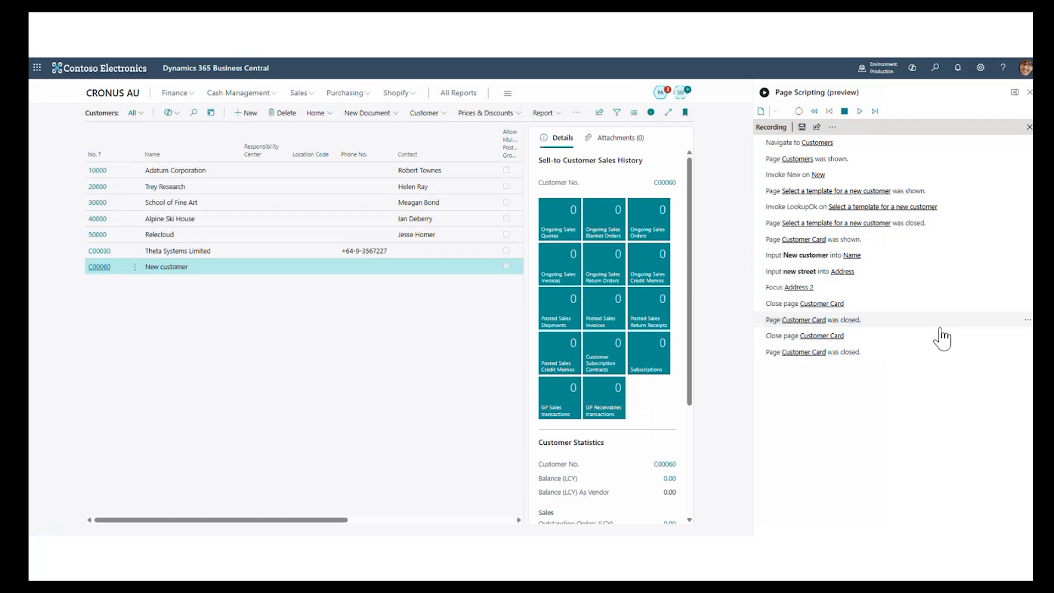
# - Delete the duplicate final "Close page Customer Card" and "Page Customer Card was closed" steps from the script and end recording
pyautogui.click(799, 112)
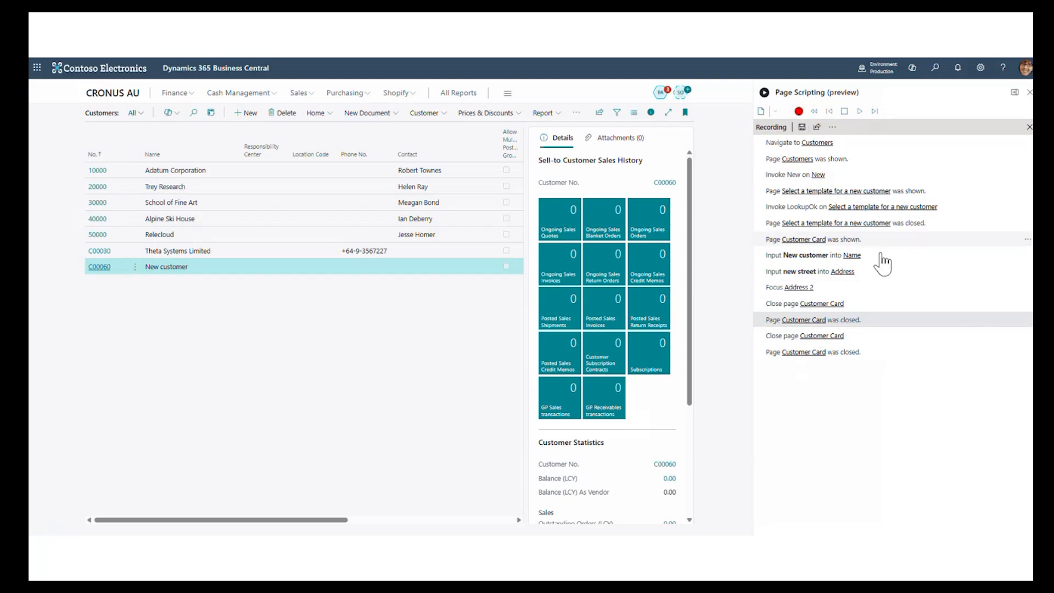
pyautogui.click(1028, 340)
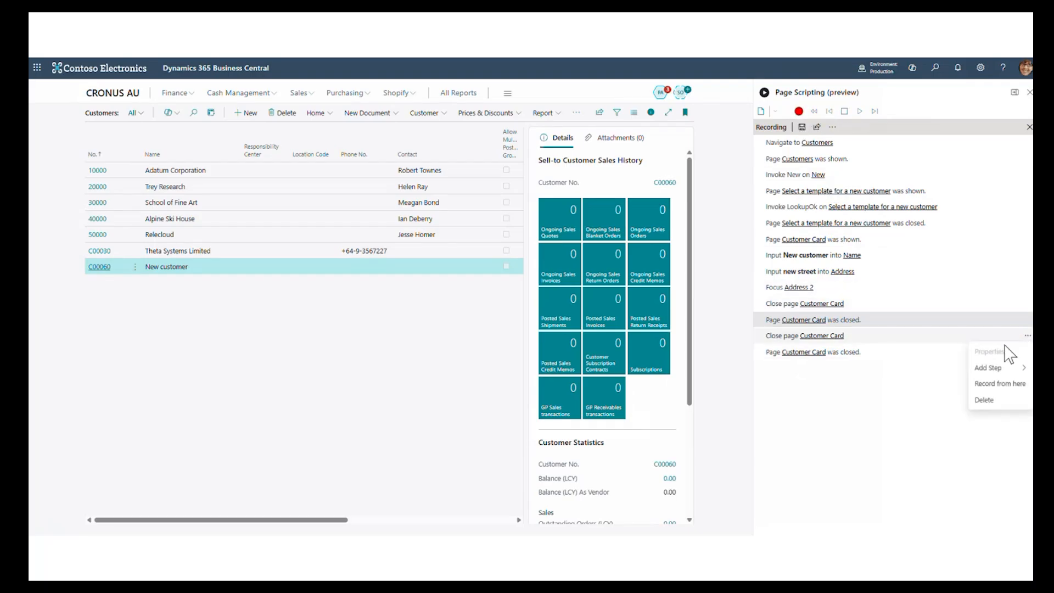
pyautogui.click(989, 402)
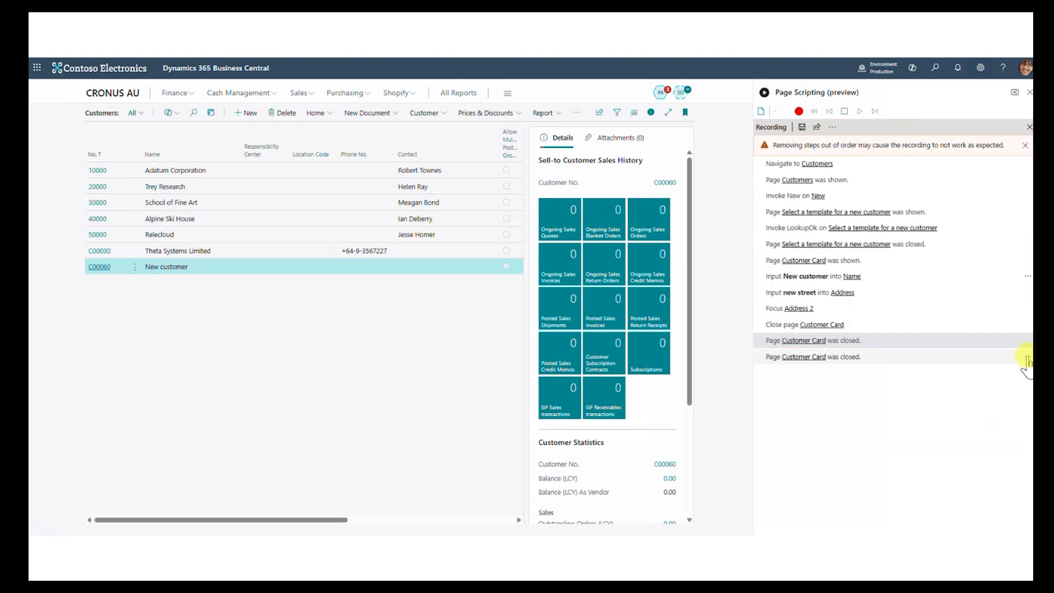
pyautogui.click(1026, 357)
pyautogui.click(985, 421)
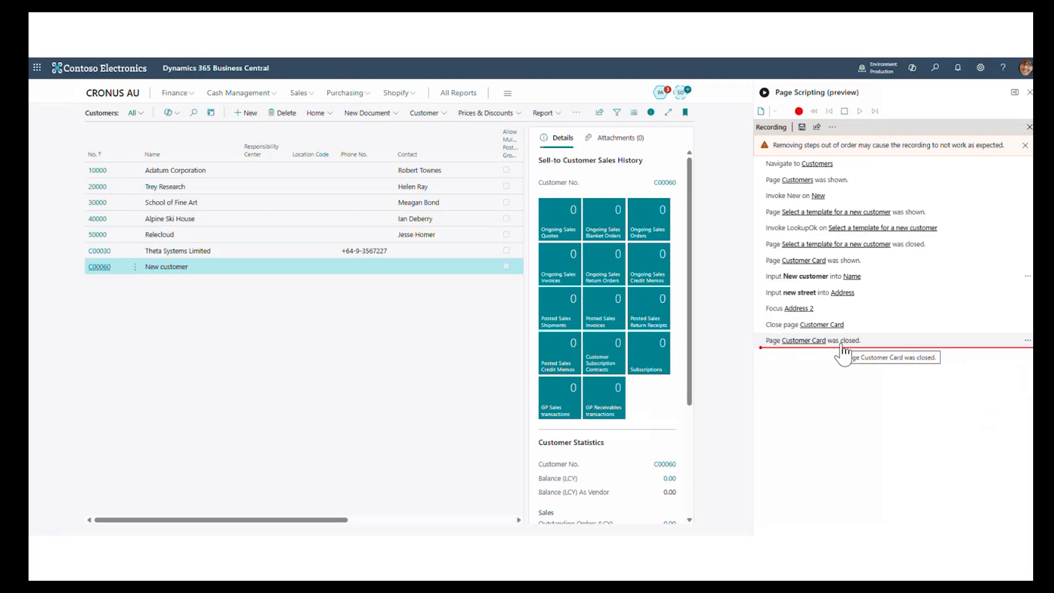
pyautogui.click(844, 112)
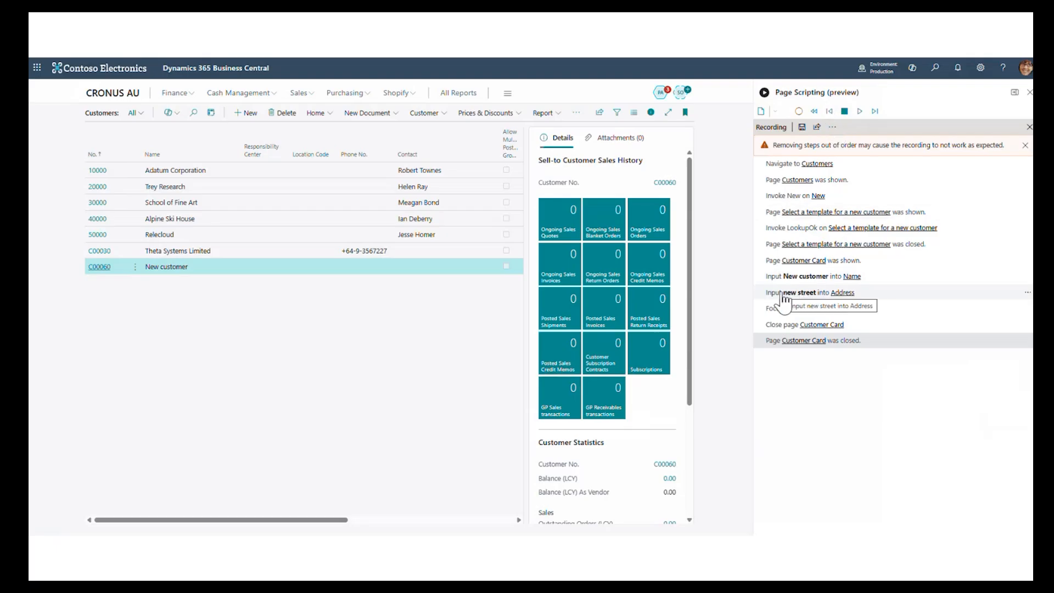
# - Return to the CRONUS AU home page and play back the recording, agreeing to run it in production
pyautogui.click(118, 94)
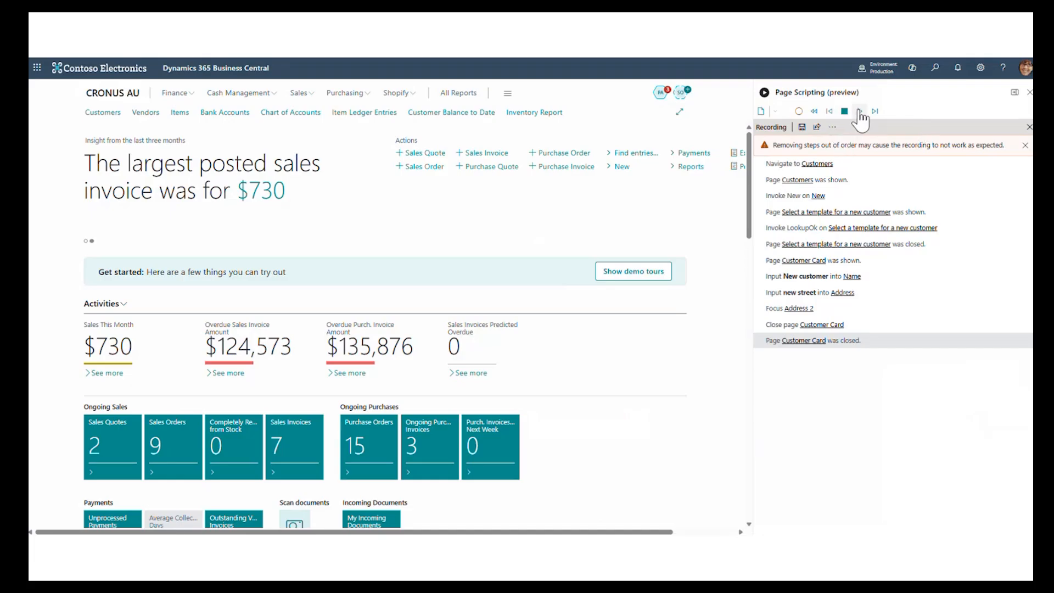
pyautogui.click(860, 111)
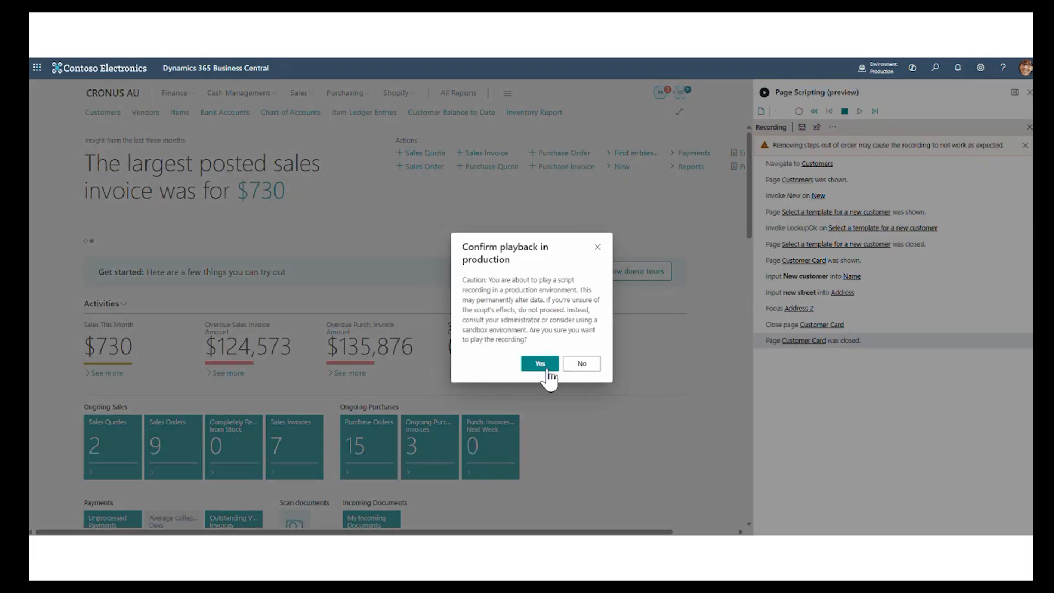
pyautogui.click(540, 365)
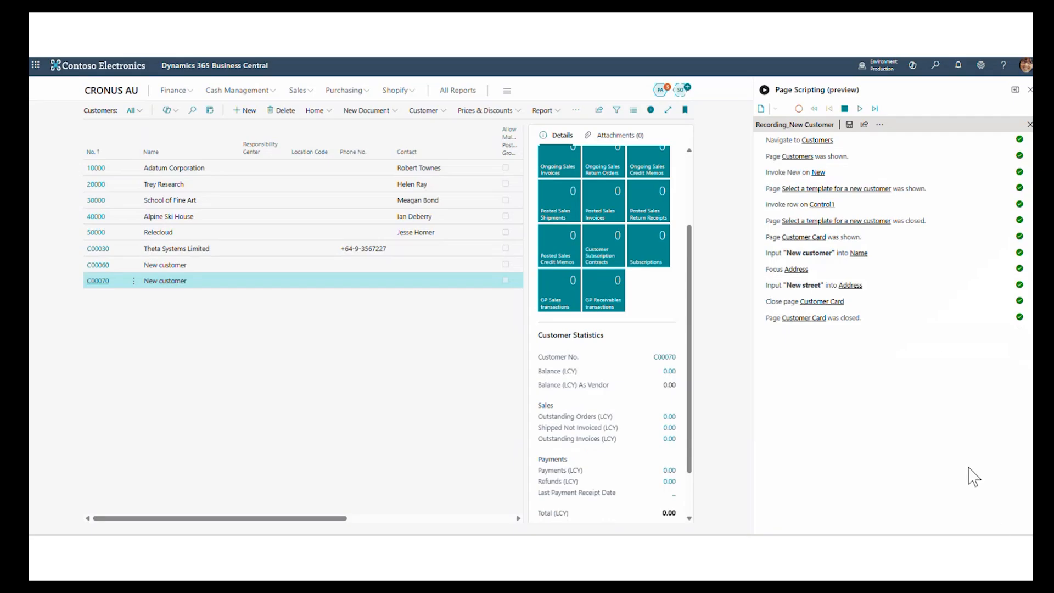
# - Open the properties of Recording_New Customer and add a required String parameter called Name
pyautogui.click(883, 125)
pyautogui.click(890, 160)
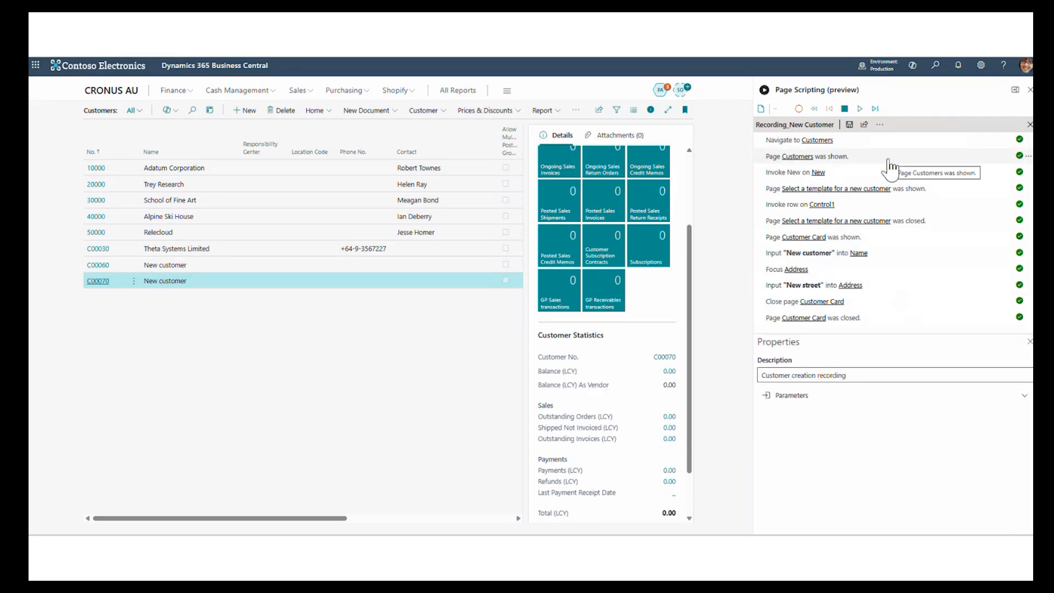
pyautogui.click(856, 395)
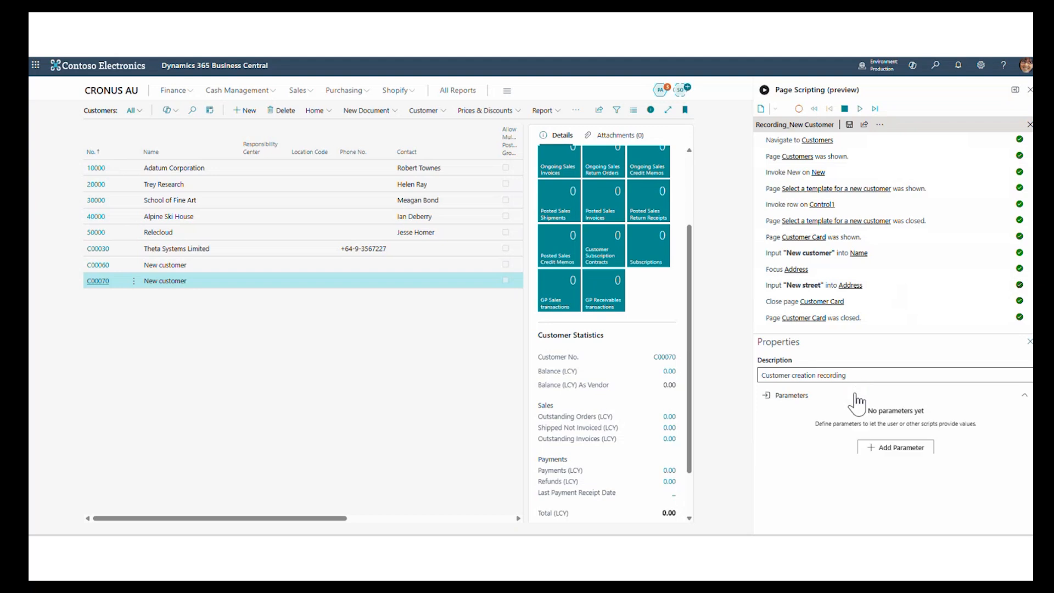
pyautogui.click(877, 448)
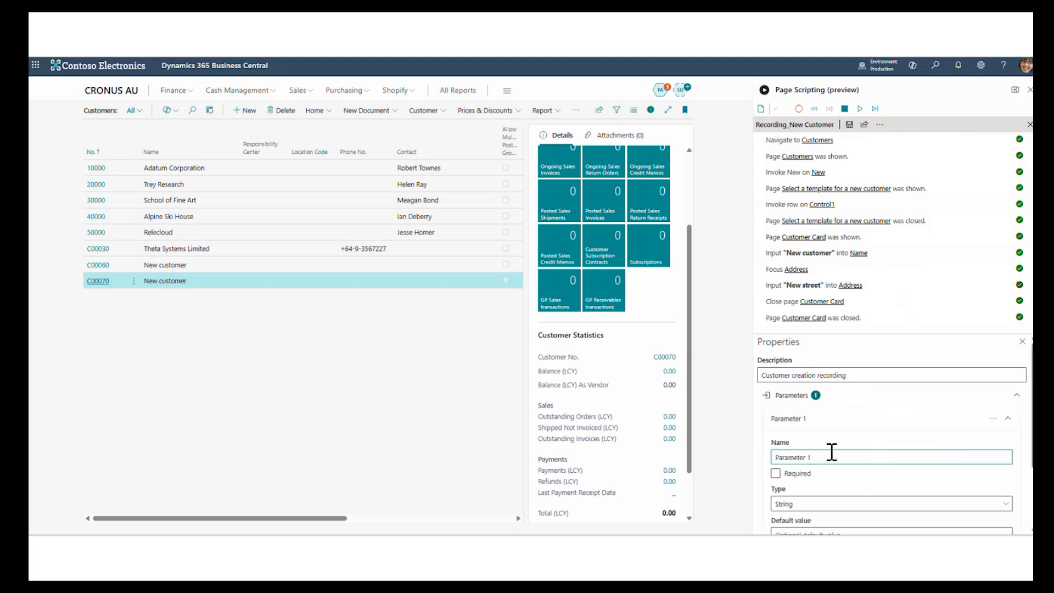
pyautogui.click(810, 458)
pyautogui.write('Name')
pyautogui.click(776, 473)
pyautogui.scroll(-2, 799, 486)
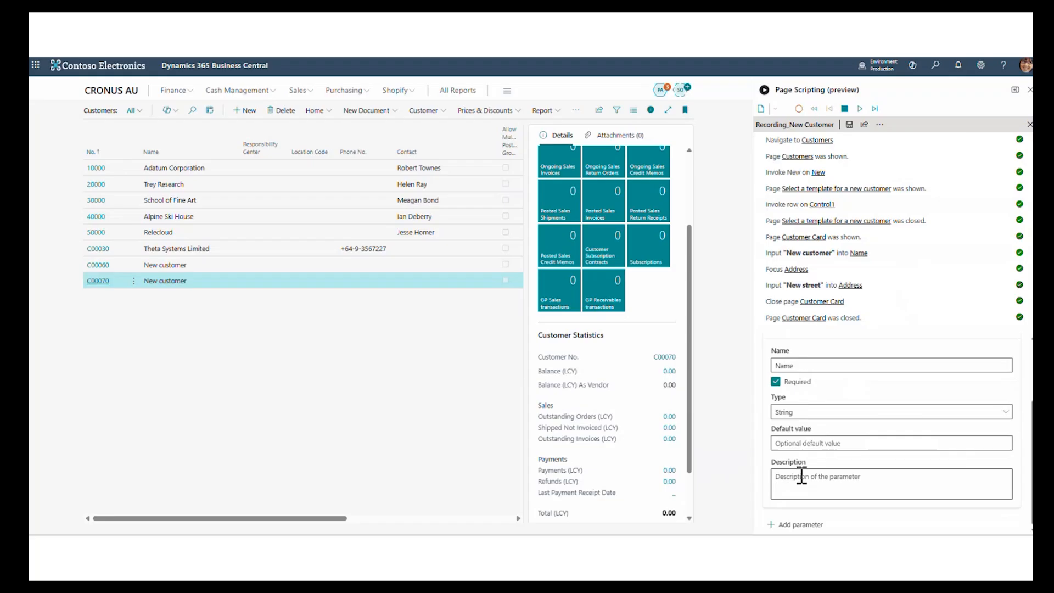
# - Add a second required String parameter called Street to the recording
pyautogui.click(796, 525)
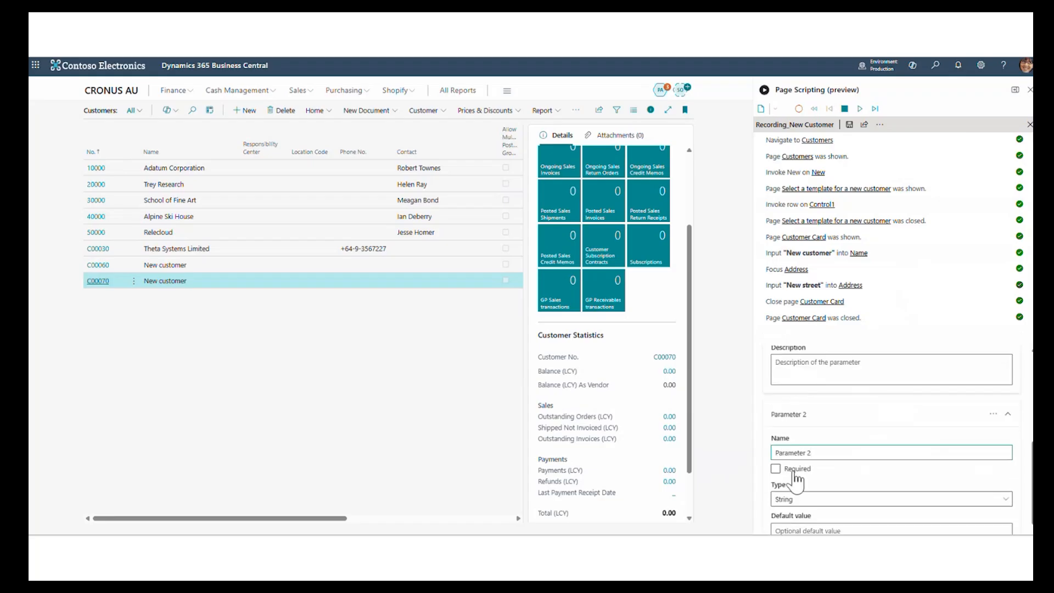
pyautogui.moveTo(826, 456); pyautogui.dragTo(723, 462)
pyautogui.write('Str')
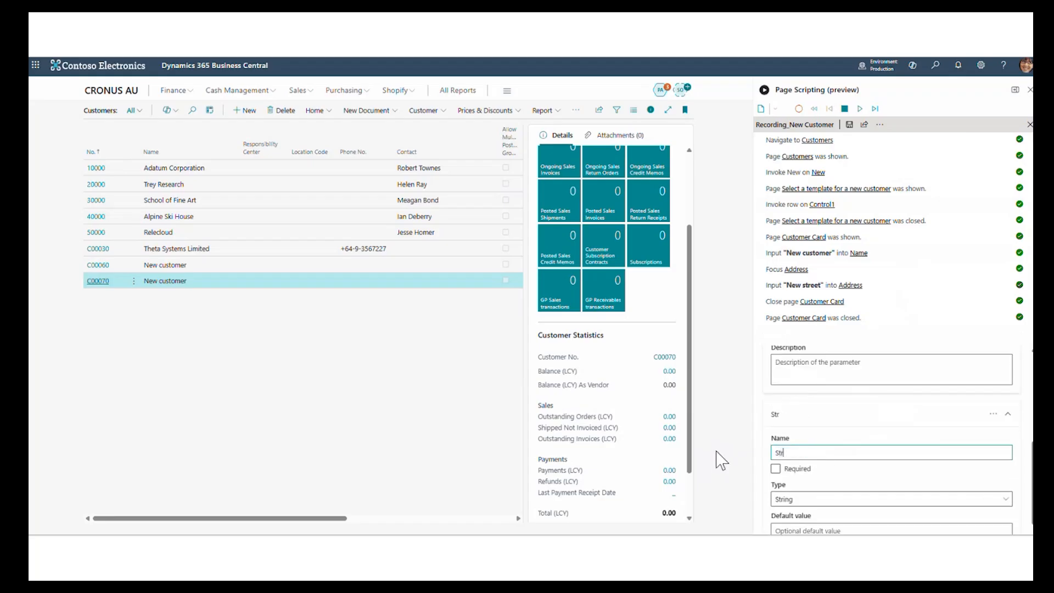
pyautogui.write('eet')
pyautogui.click(776, 468)
pyautogui.scroll(-1, 866, 487)
pyautogui.scroll(-1, 861, 479)
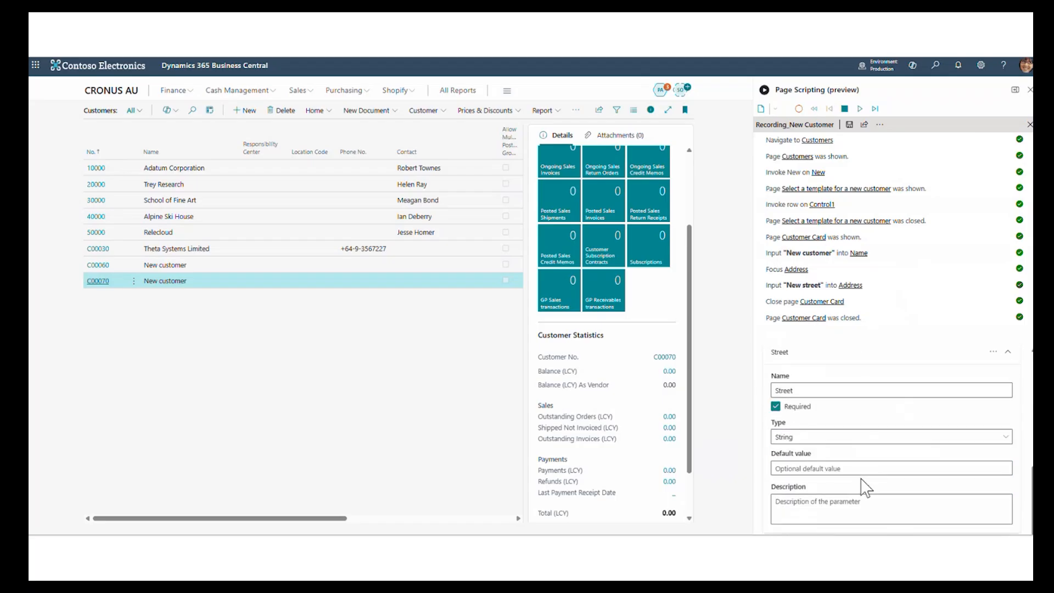
pyautogui.scroll(3, 863, 487)
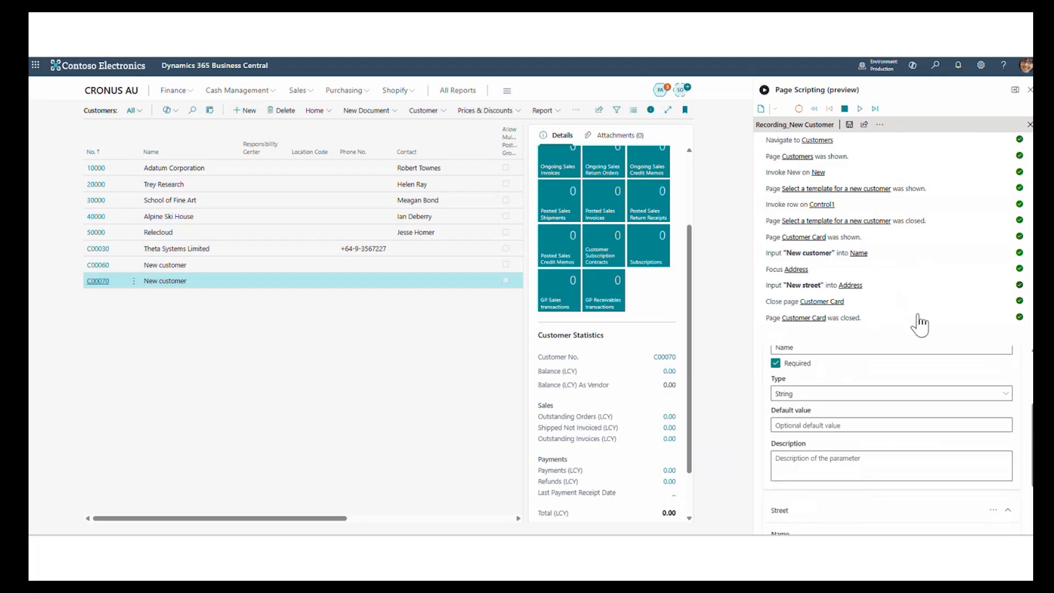
# - Replace the value of the step that inputs the customer Name with Parameters.Name
pyautogui.click(1028, 253)
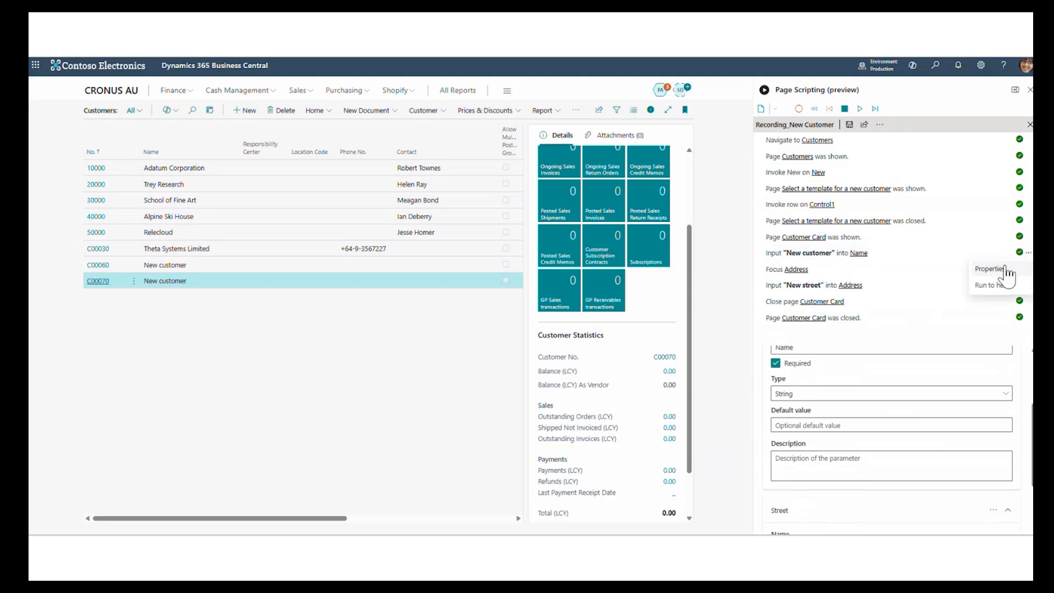
pyautogui.click(989, 268)
pyautogui.moveTo(840, 371); pyautogui.dragTo(640, 364)
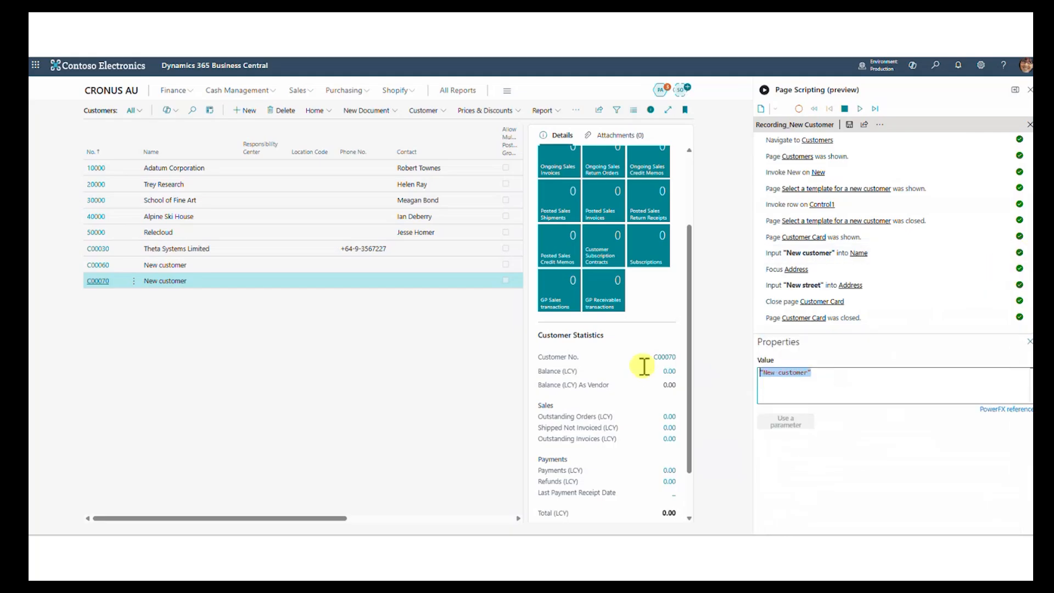
pyautogui.press('BackSpace')
pyautogui.write('P')
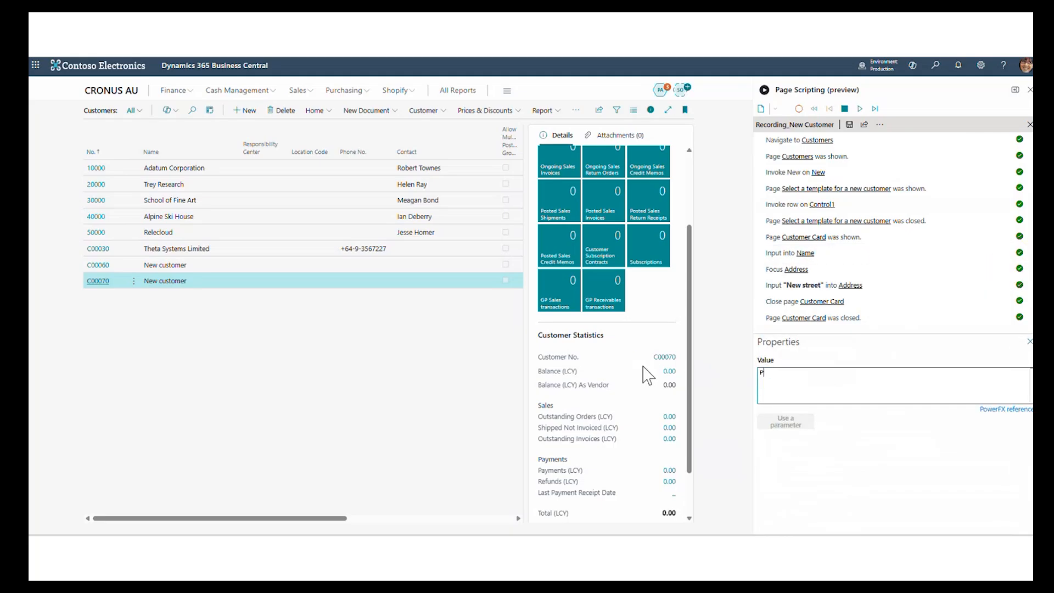
pyautogui.write('ara')
pyautogui.press('Tab')
pyautogui.write('.')
pyautogui.press('Tab')
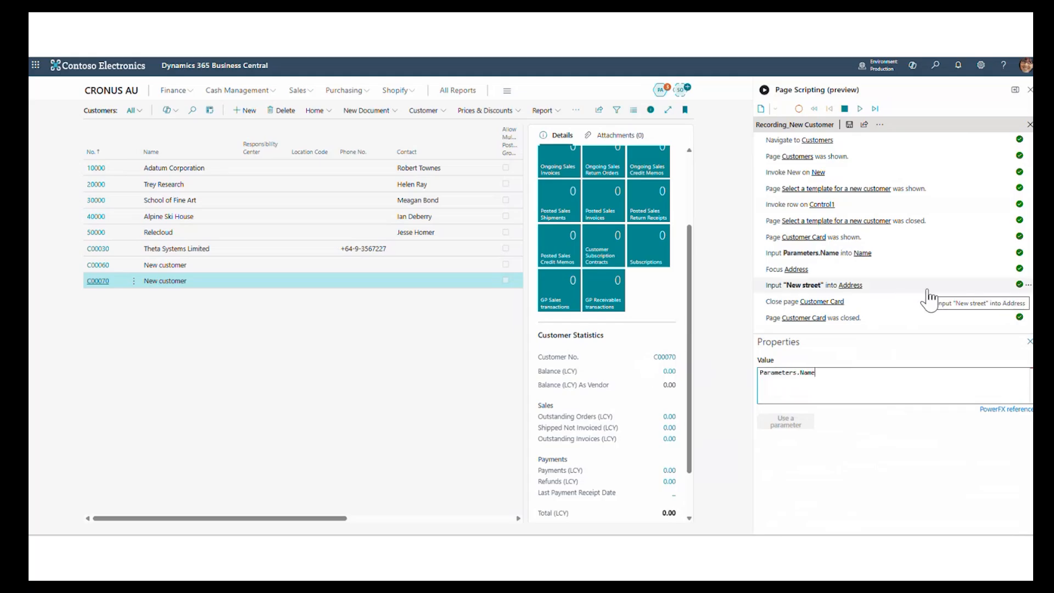
# - Replace the value of the step that inputs the customer Address with Parameters.Street and save the recording, accepting the sensitive-data notice
pyautogui.click(1028, 285)
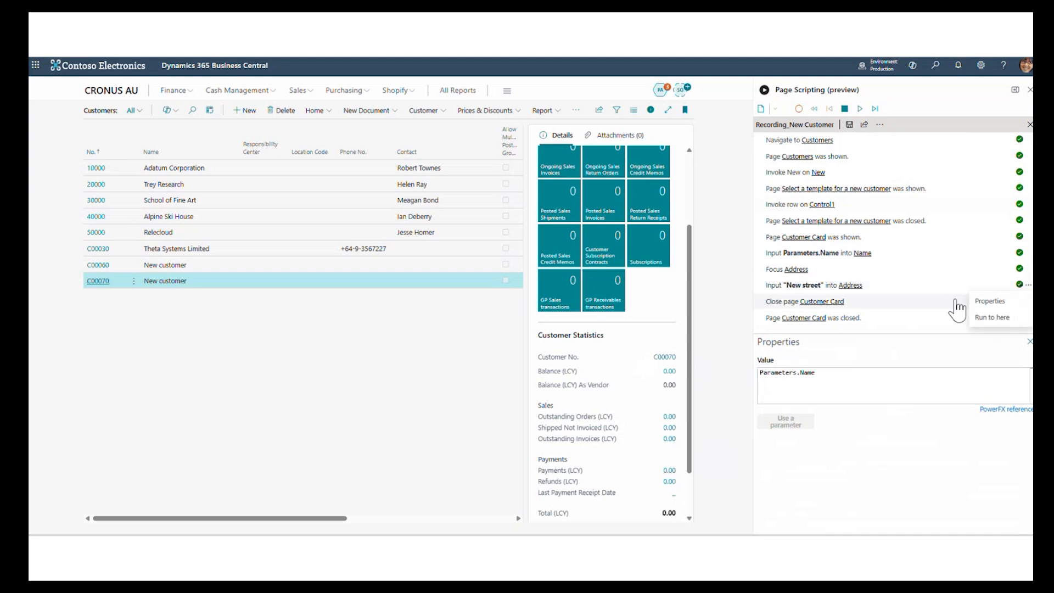
pyautogui.click(980, 300)
pyautogui.moveTo(833, 381); pyautogui.dragTo(680, 377)
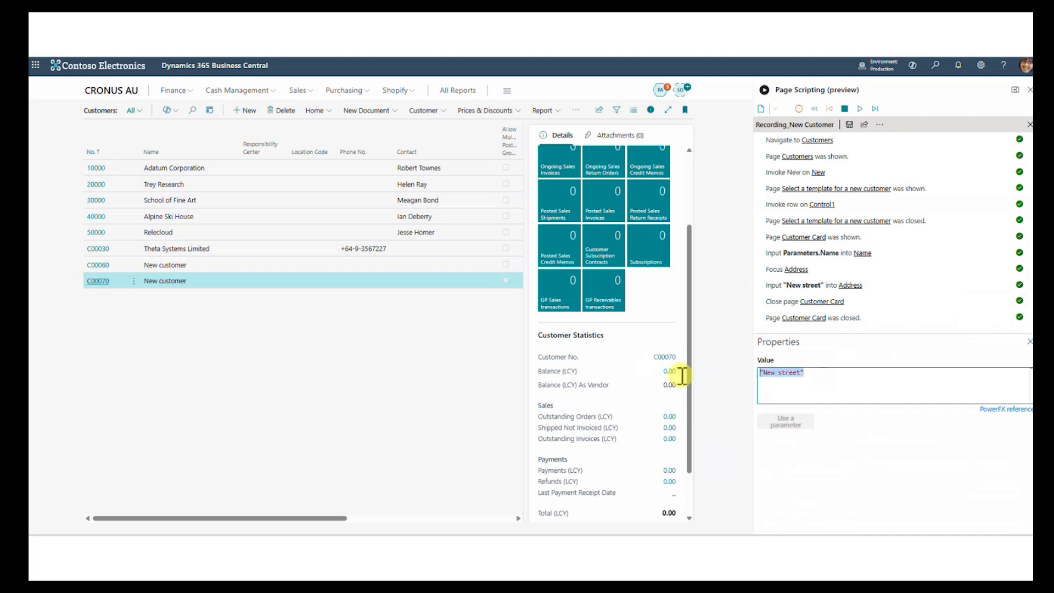
pyautogui.write('Par')
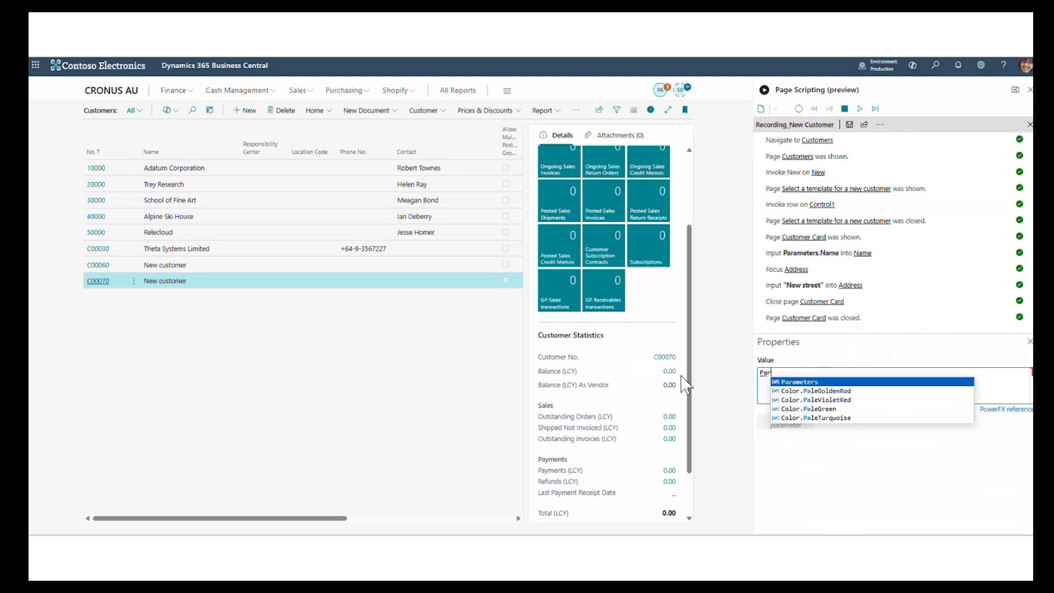
pyautogui.write('ameters.')
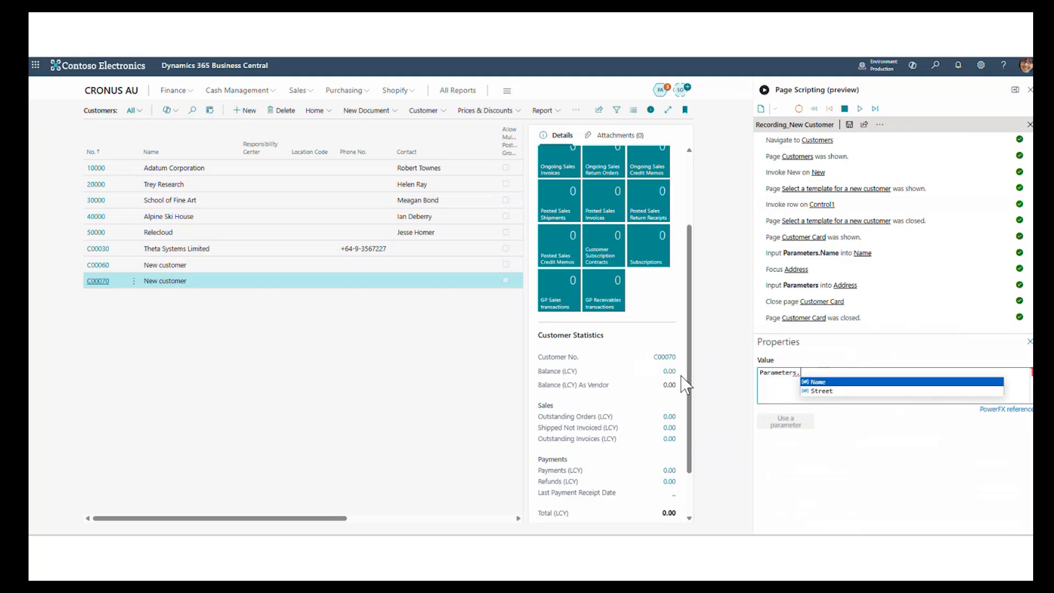
pyautogui.click(828, 391)
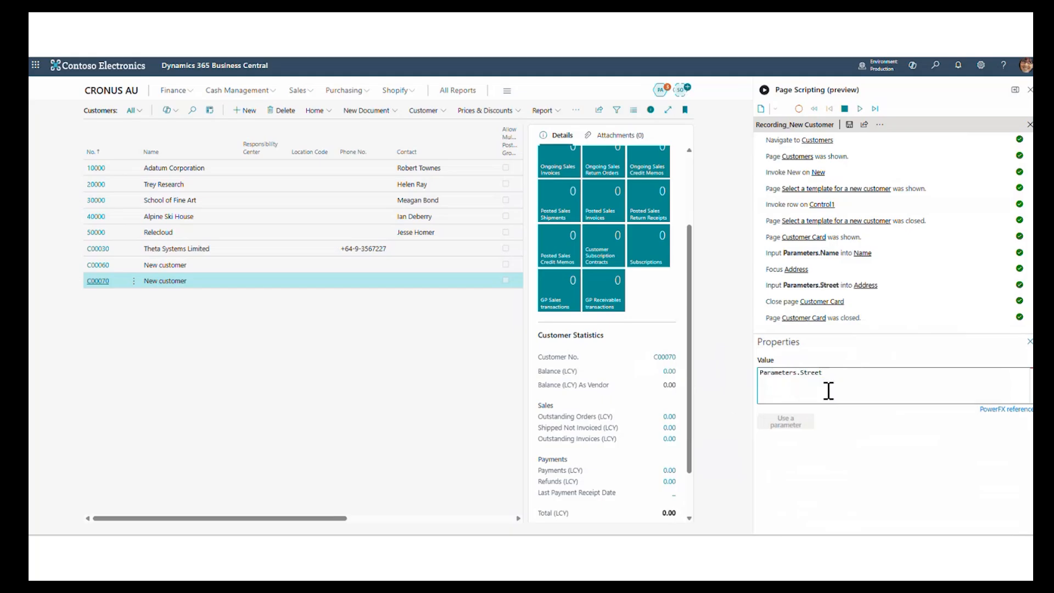
pyautogui.click(850, 124)
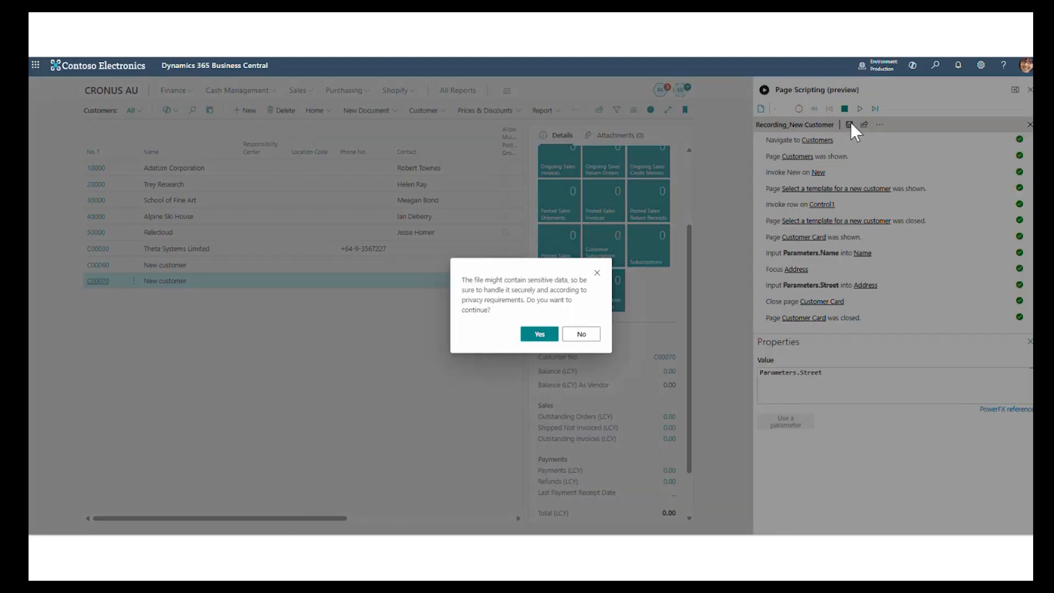
pyautogui.click(540, 334)
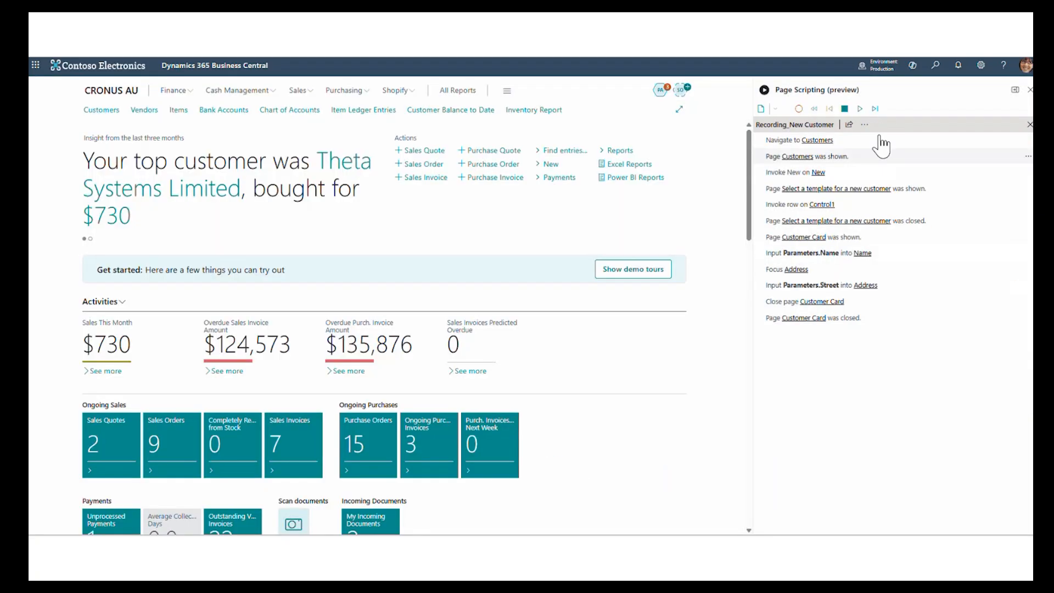
# - Play back the recording in production, supplying a customer name and a street as its parameters
pyautogui.click(861, 109)
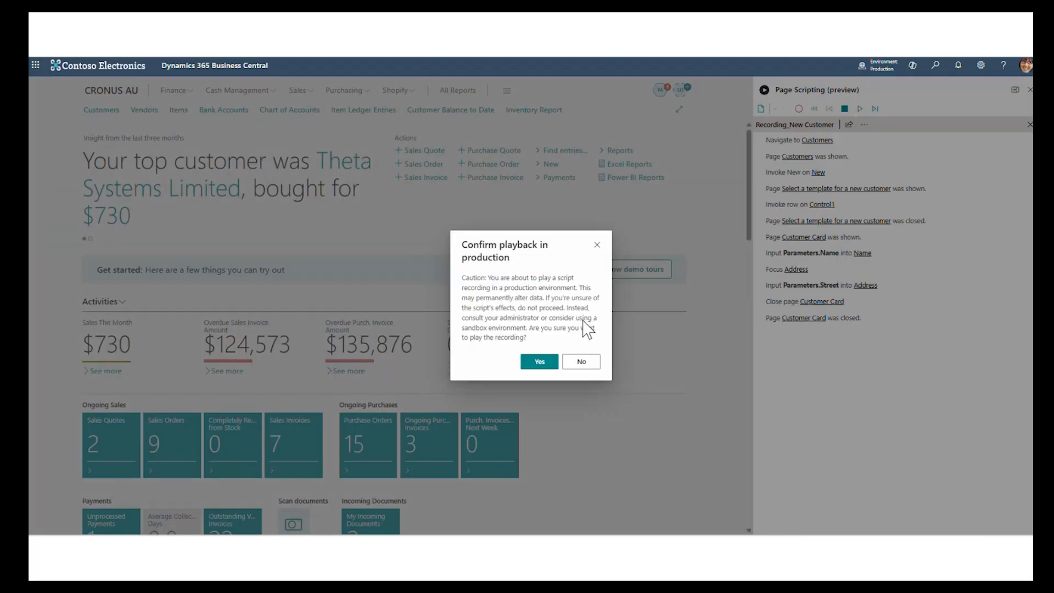
pyautogui.click(540, 362)
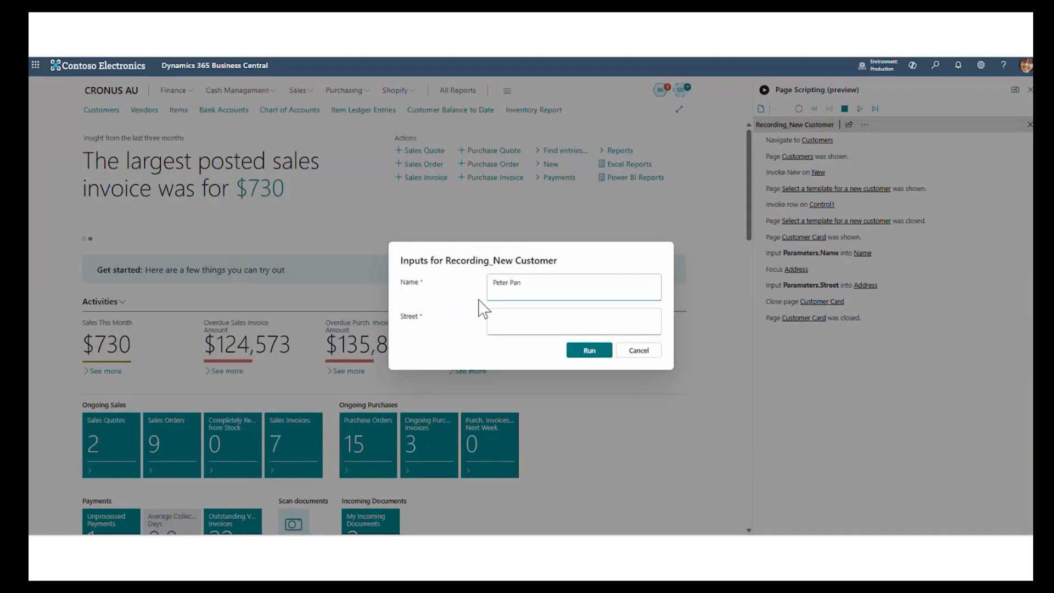
pyautogui.press('Tab')
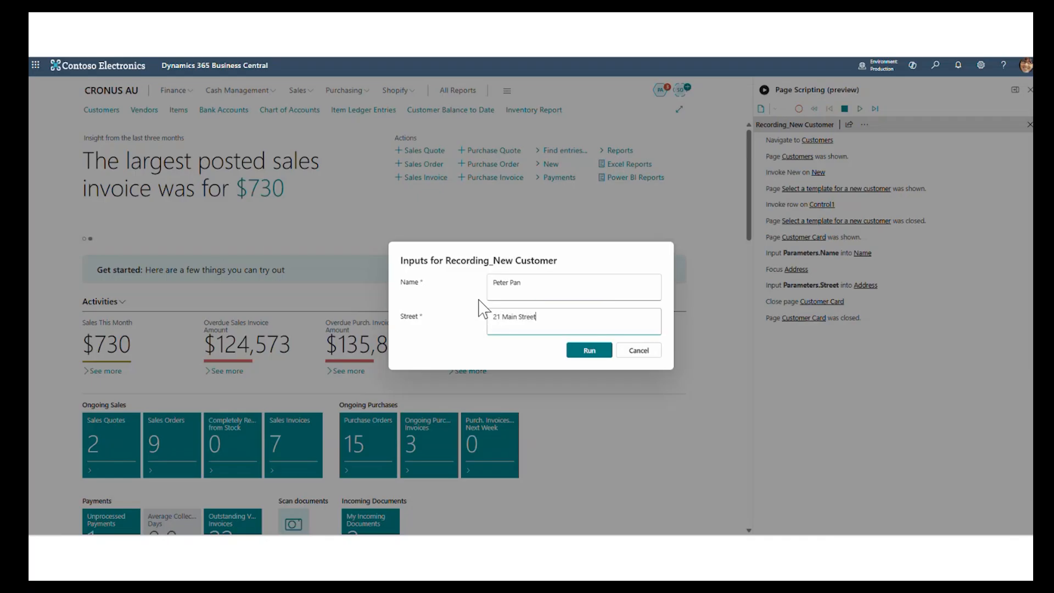
pyautogui.click(592, 353)
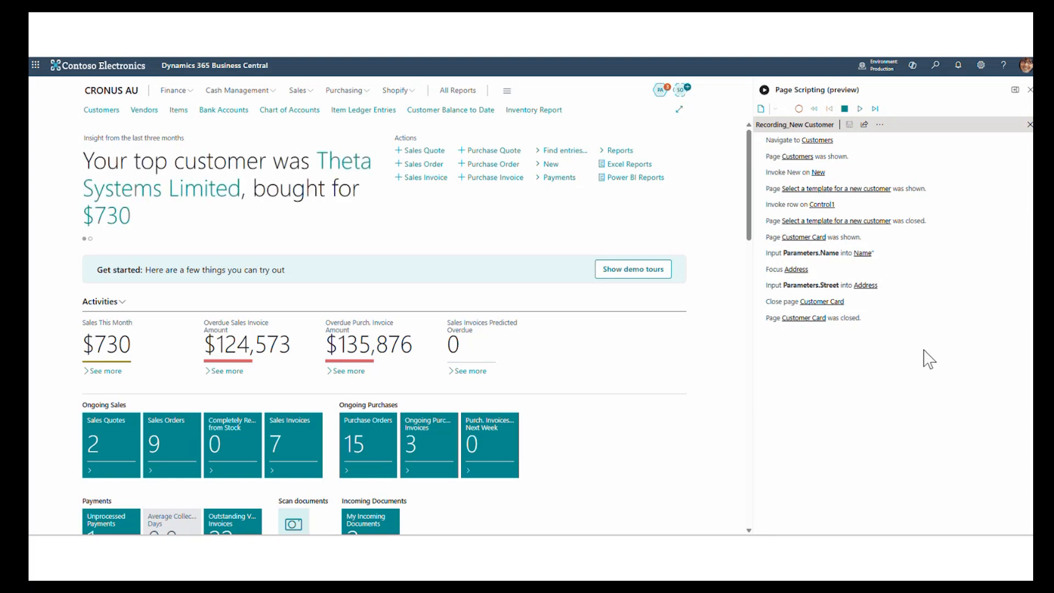
# - Switch the script to recording mode and include the script file ShipToAddress.yml from the Address input step
pyautogui.click(799, 109)
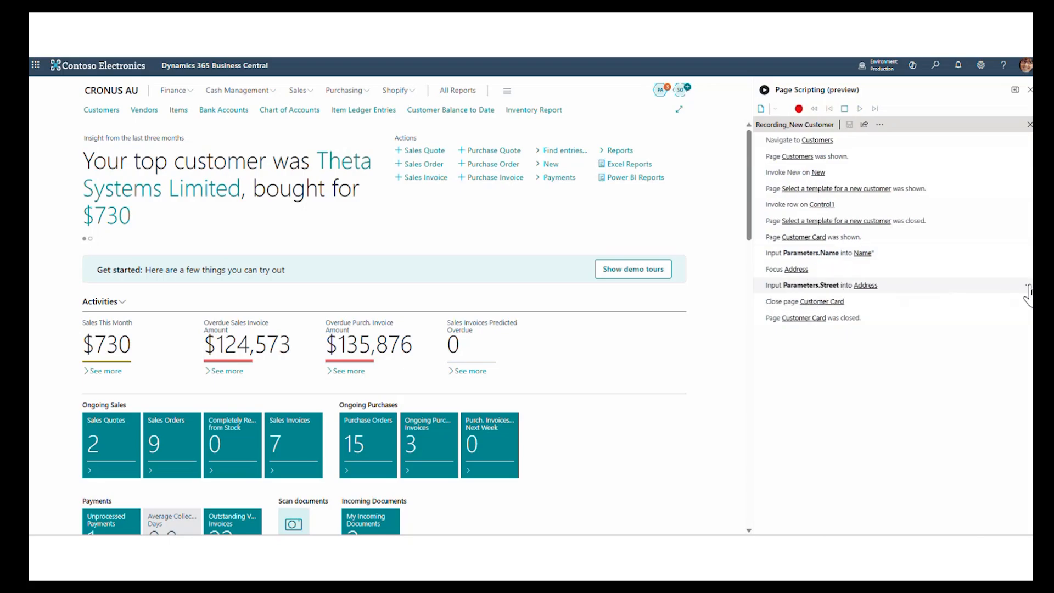
pyautogui.click(1027, 286)
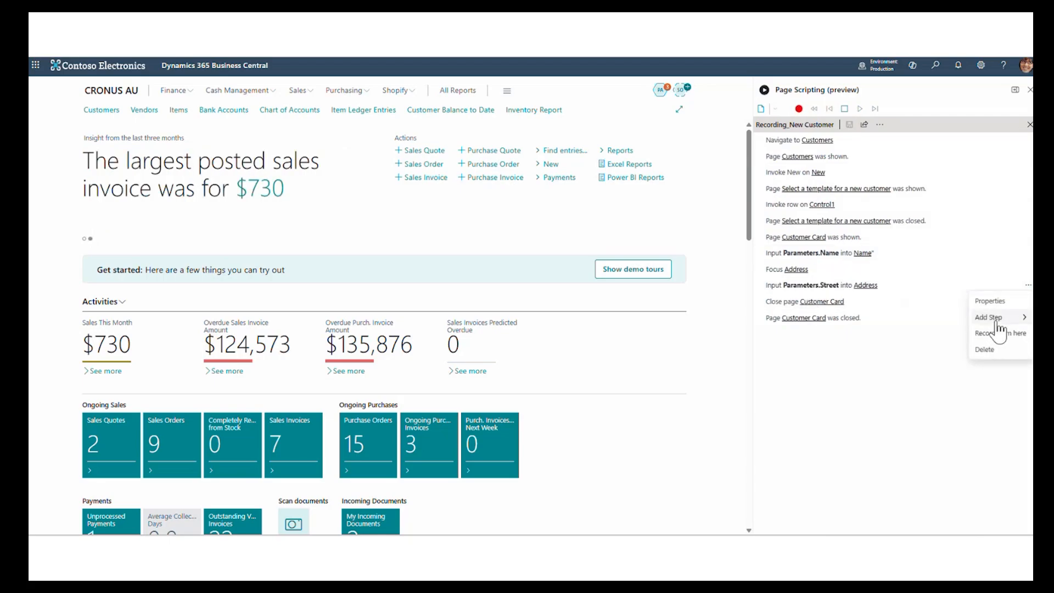
pyautogui.moveTo(998, 330)
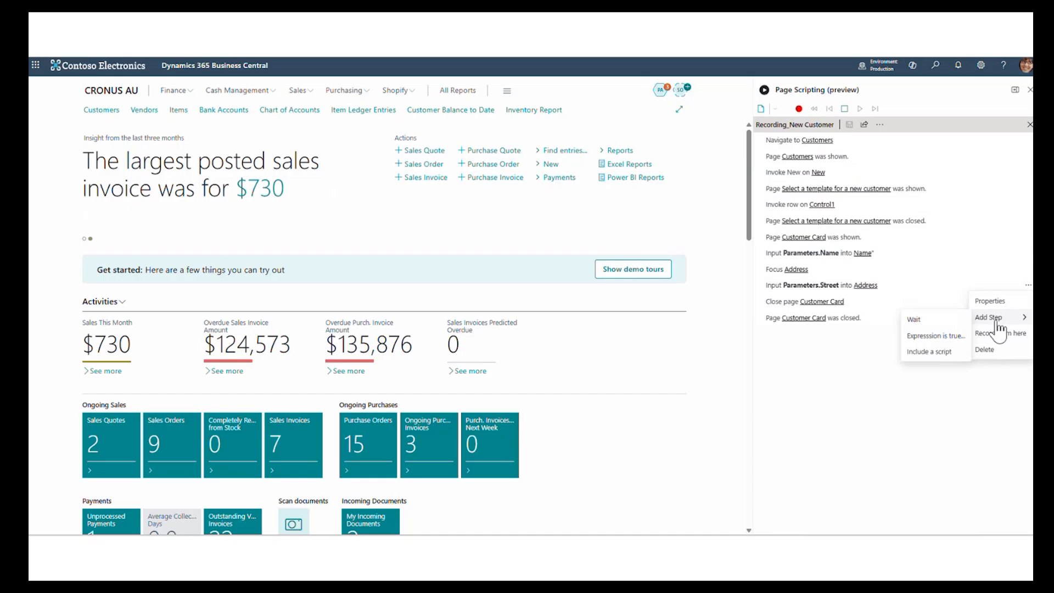
pyautogui.click(931, 352)
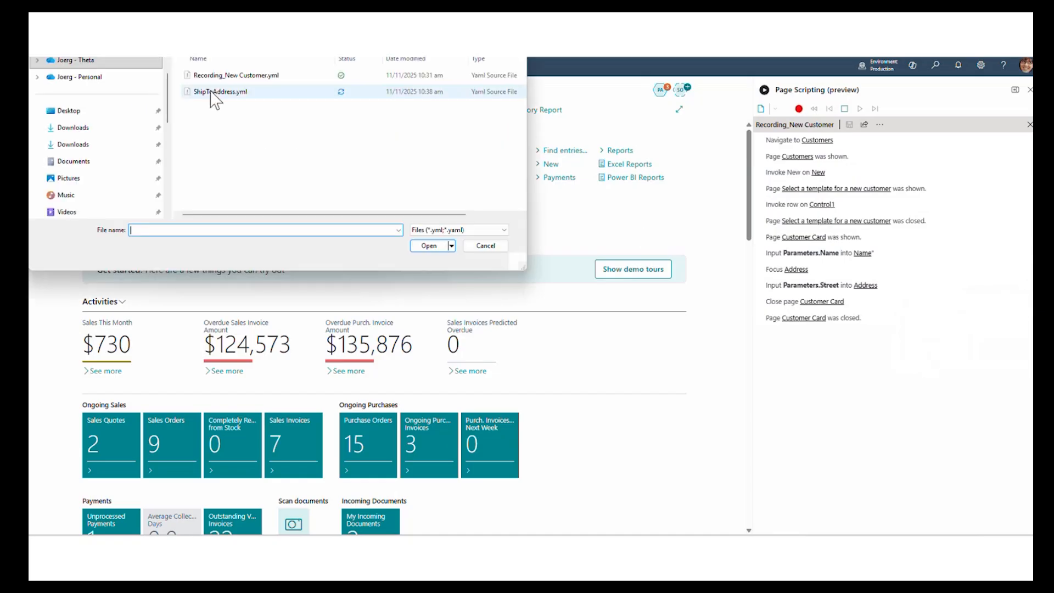
pyautogui.click(204, 95)
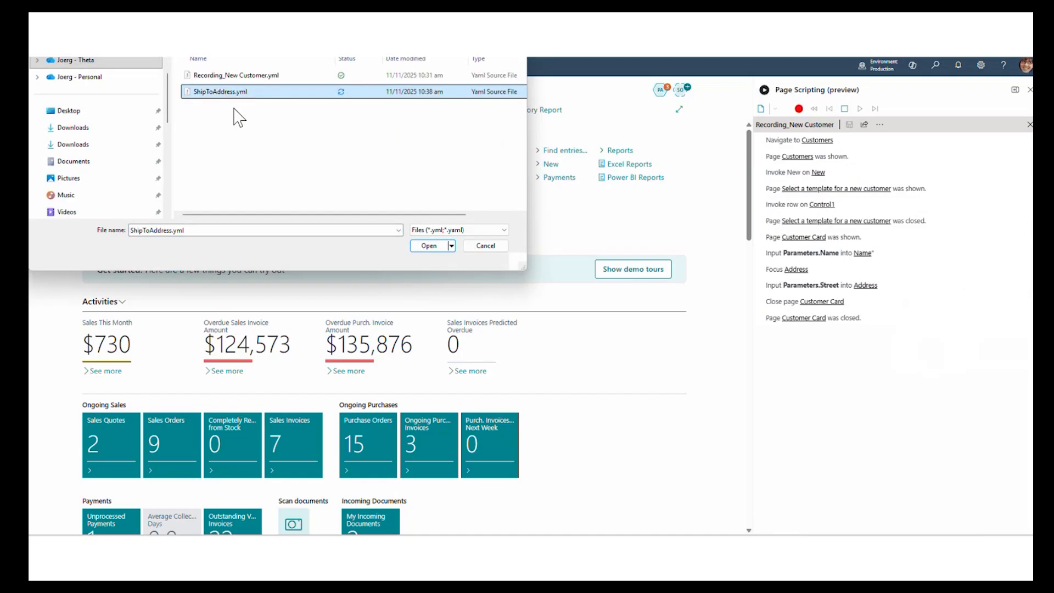
pyautogui.click(428, 247)
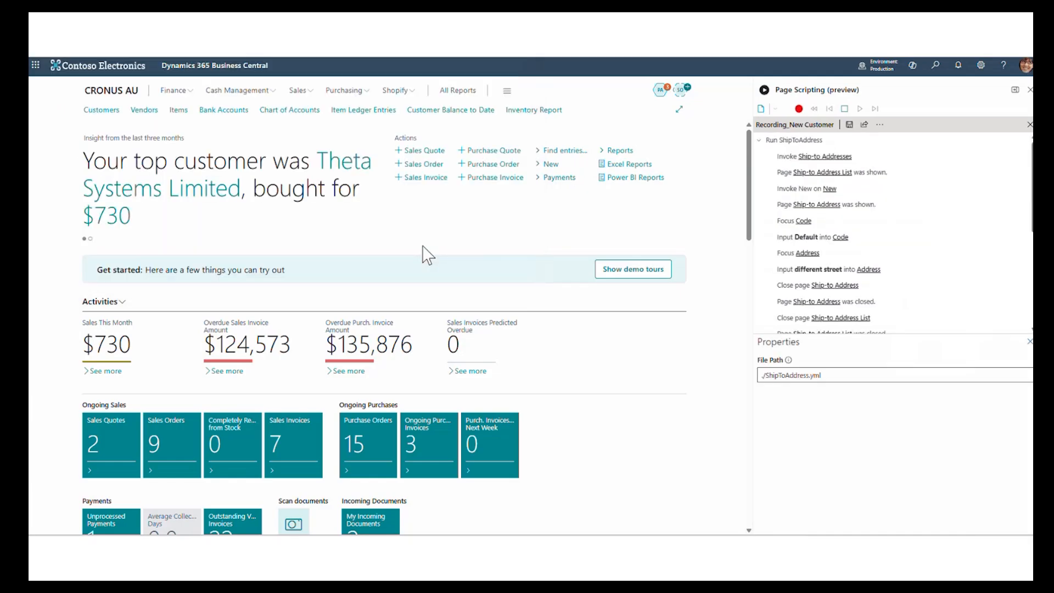
# - Collapse and move the included Run ShipToAddress step directly after the Address input step, and save the recording
pyautogui.click(769, 142)
pyautogui.moveTo(771, 142); pyautogui.dragTo(792, 299)
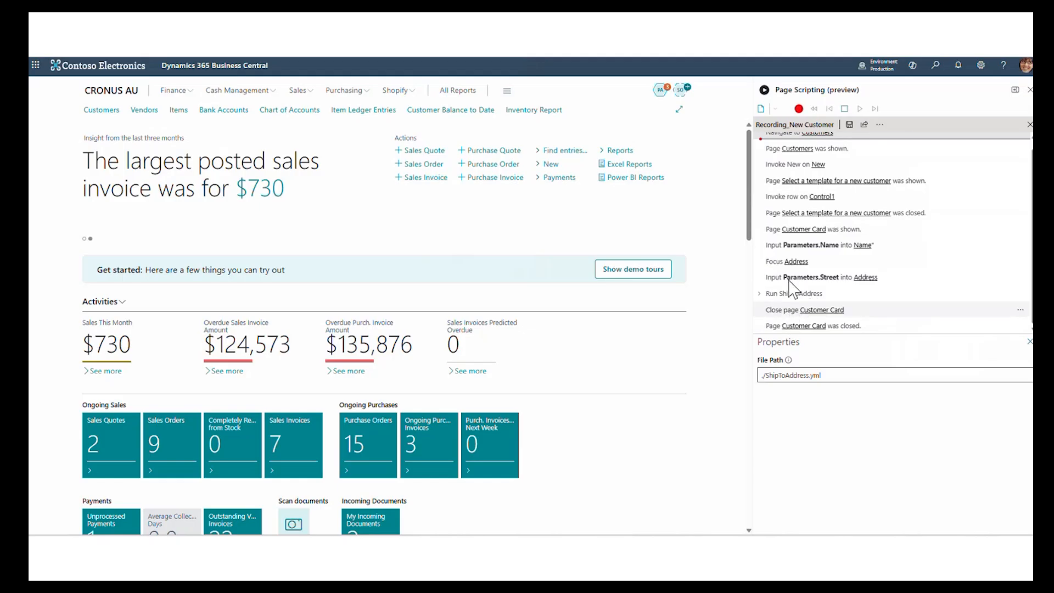
pyautogui.click(851, 124)
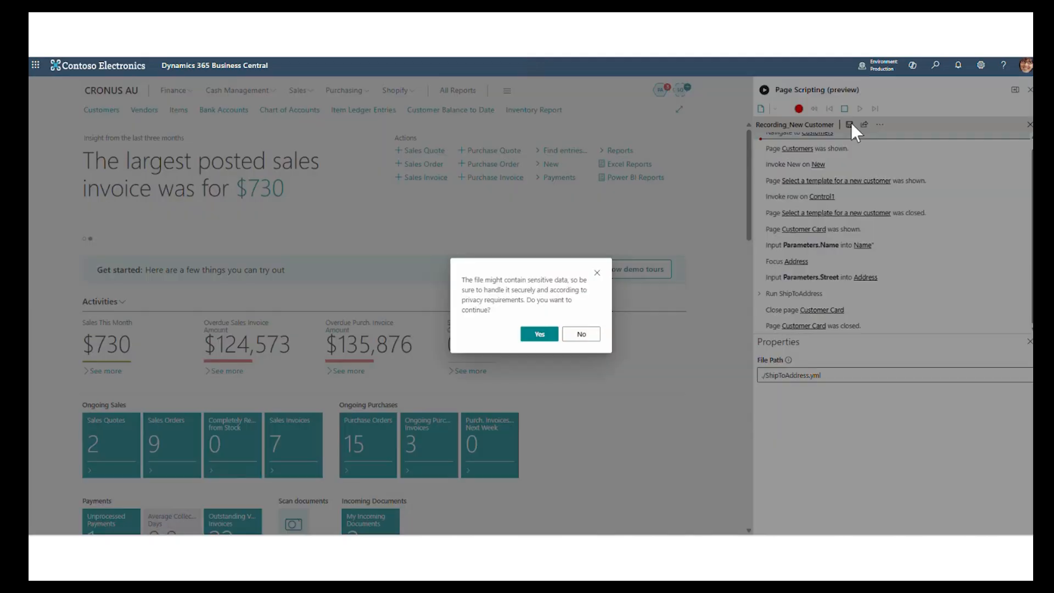
pyautogui.click(540, 335)
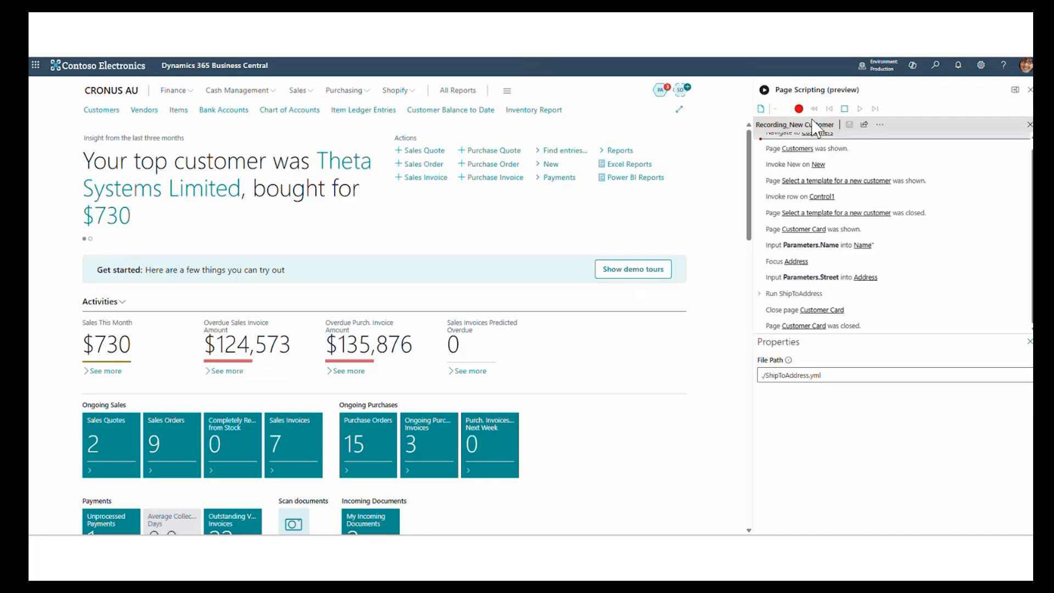
# - Stop recording and play back the extended script in production, entering the new customer's name and street address
pyautogui.click(845, 110)
pyautogui.click(861, 109)
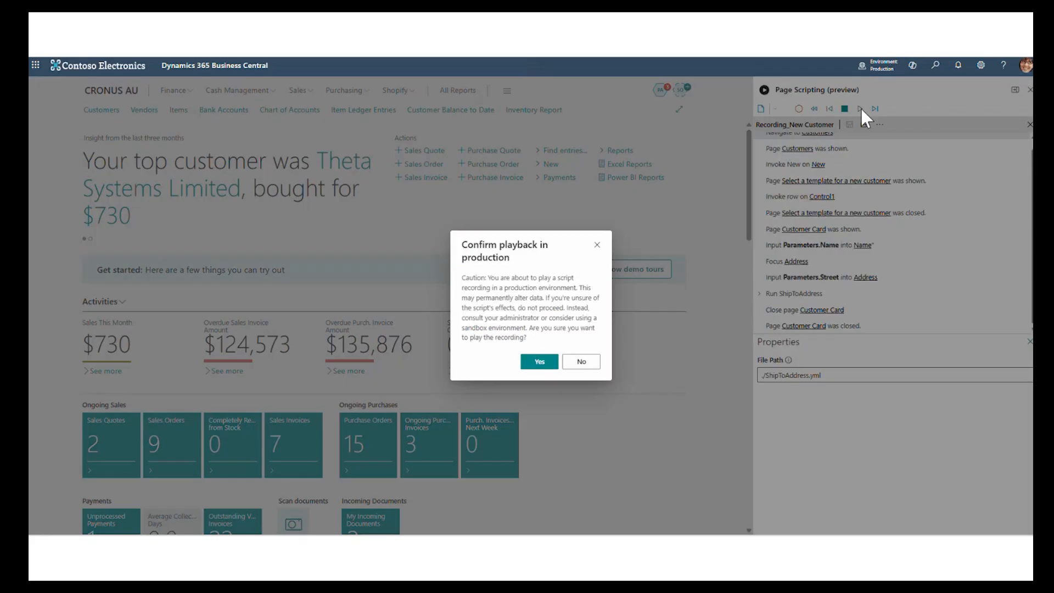
pyautogui.click(540, 363)
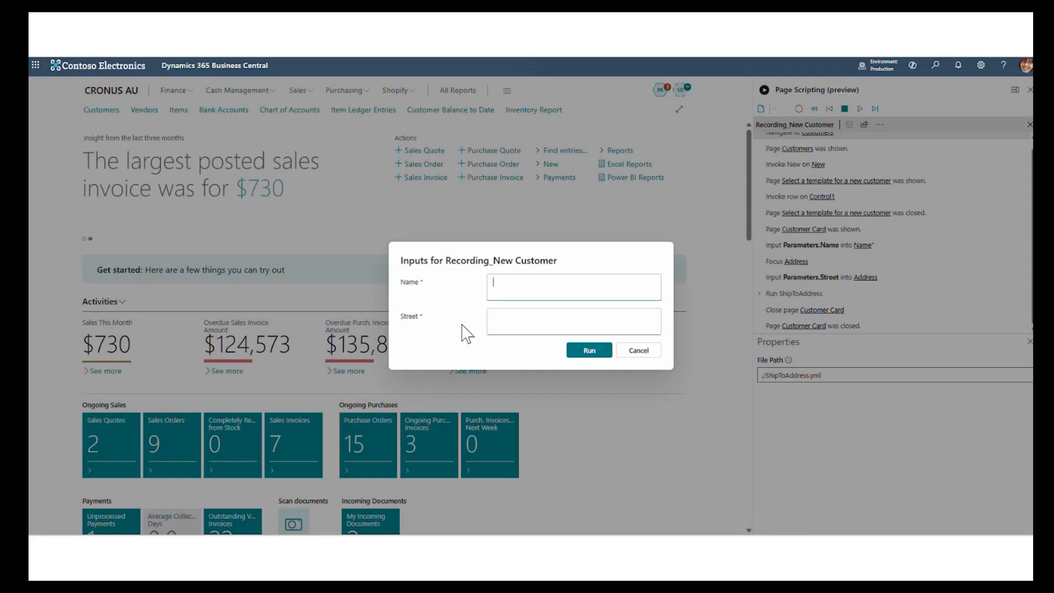
pyautogui.write('Joe Blog')
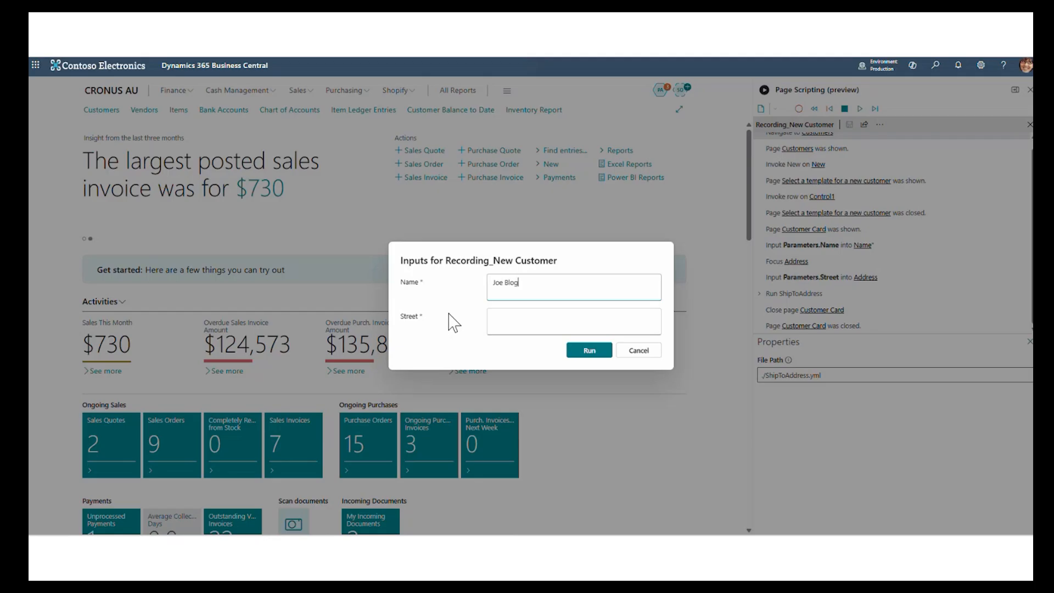
pyautogui.press('Tab')
pyautogui.write('34 Yellow Cres')
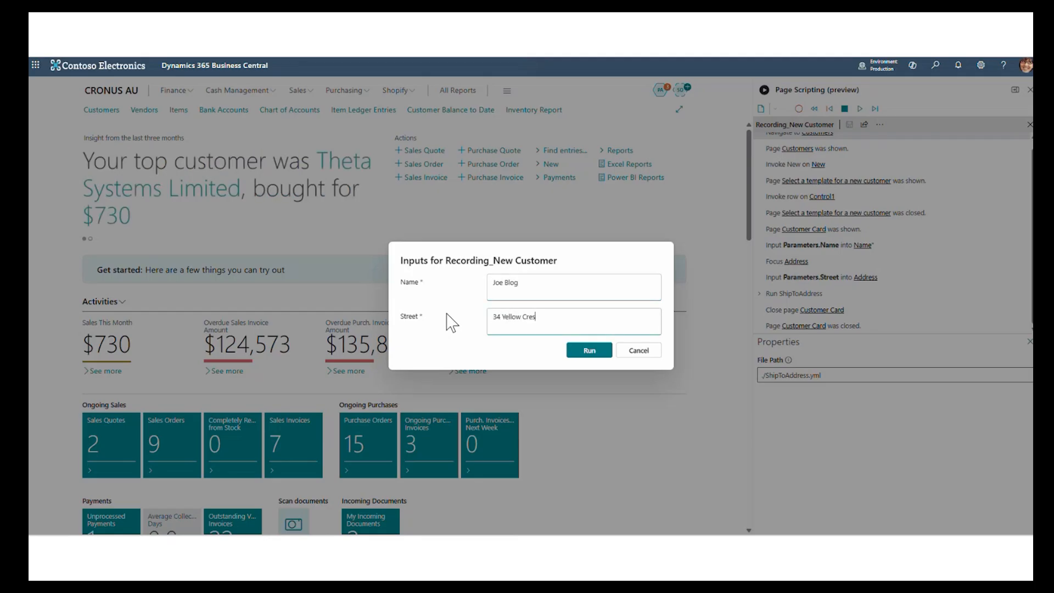
pyautogui.click(578, 351)
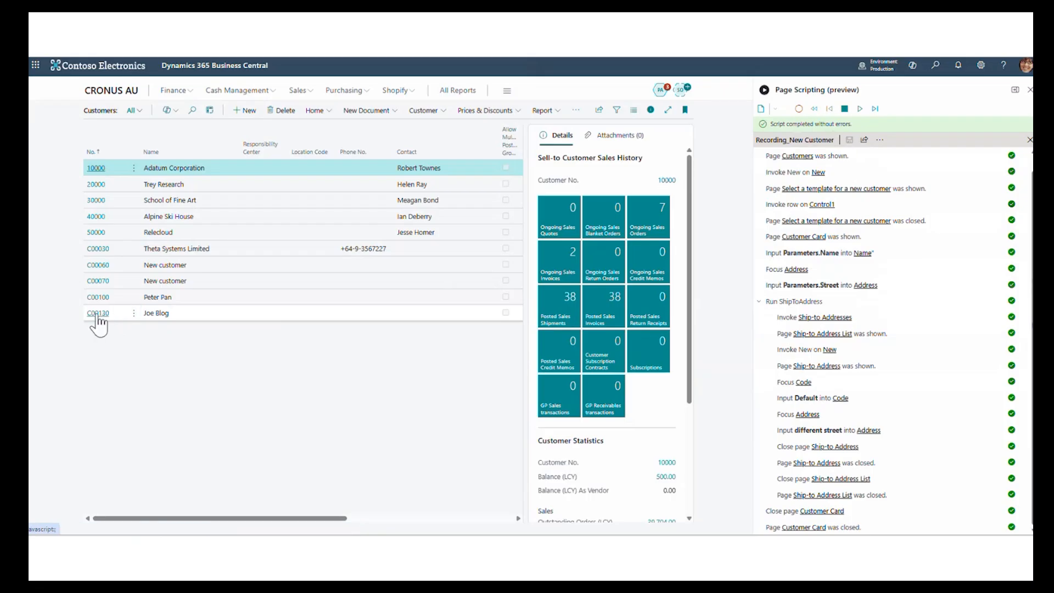
# - Open the newly created customer's card, examine its DEFAULT ship-to address, and return to the customer card
pyautogui.click(97, 314)
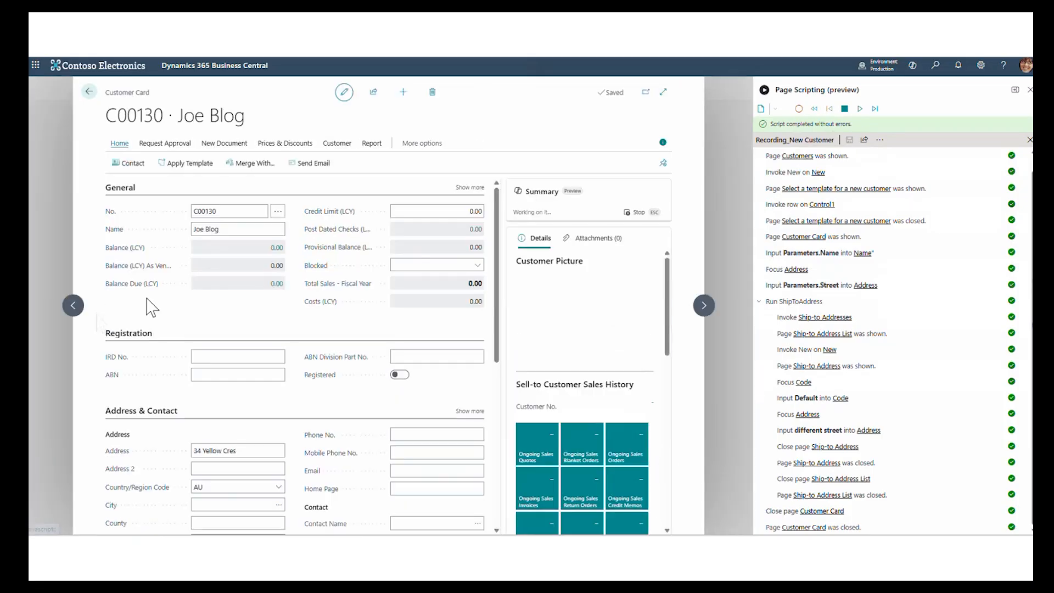
pyautogui.click(337, 144)
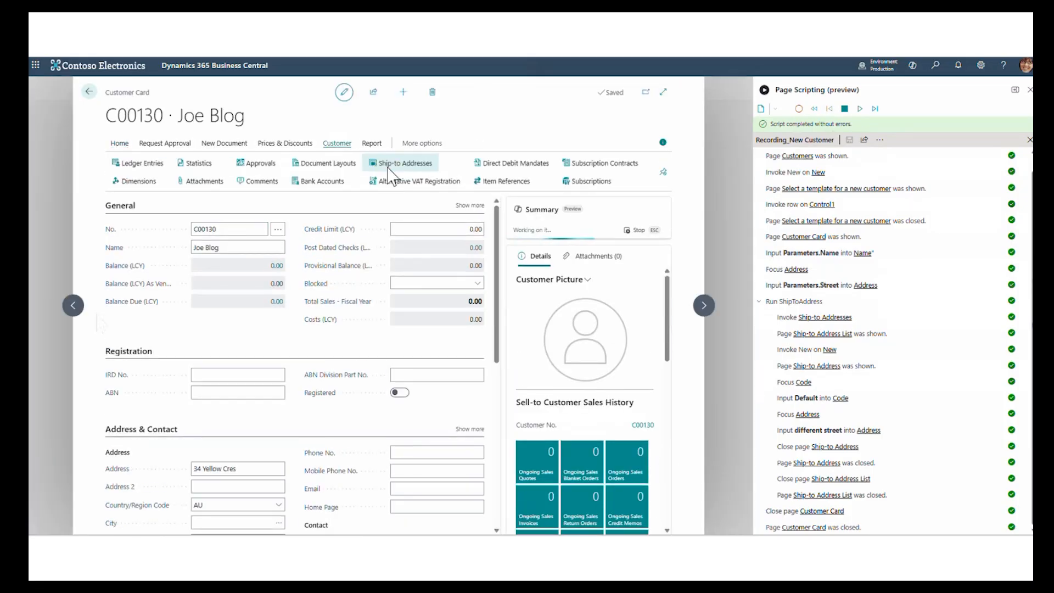
pyautogui.click(386, 164)
pyautogui.click(169, 160)
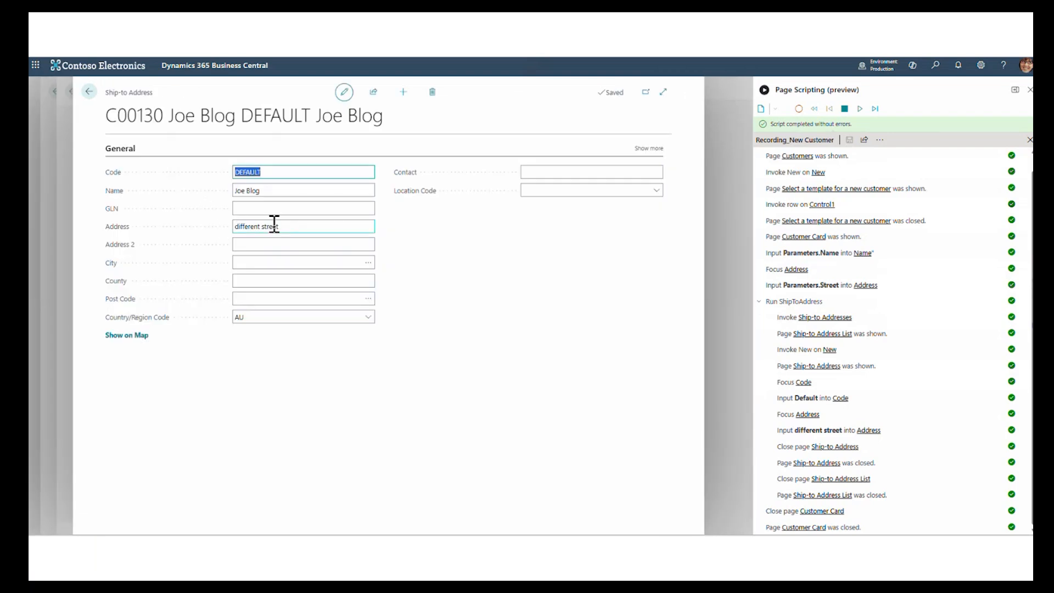
pyautogui.click(89, 92)
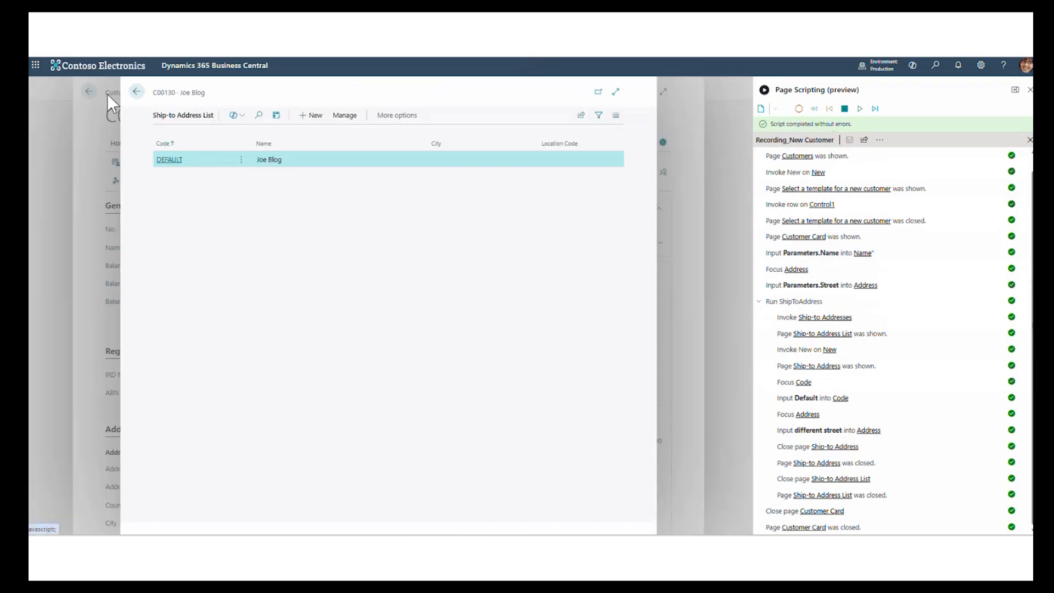
pyautogui.click(136, 92)
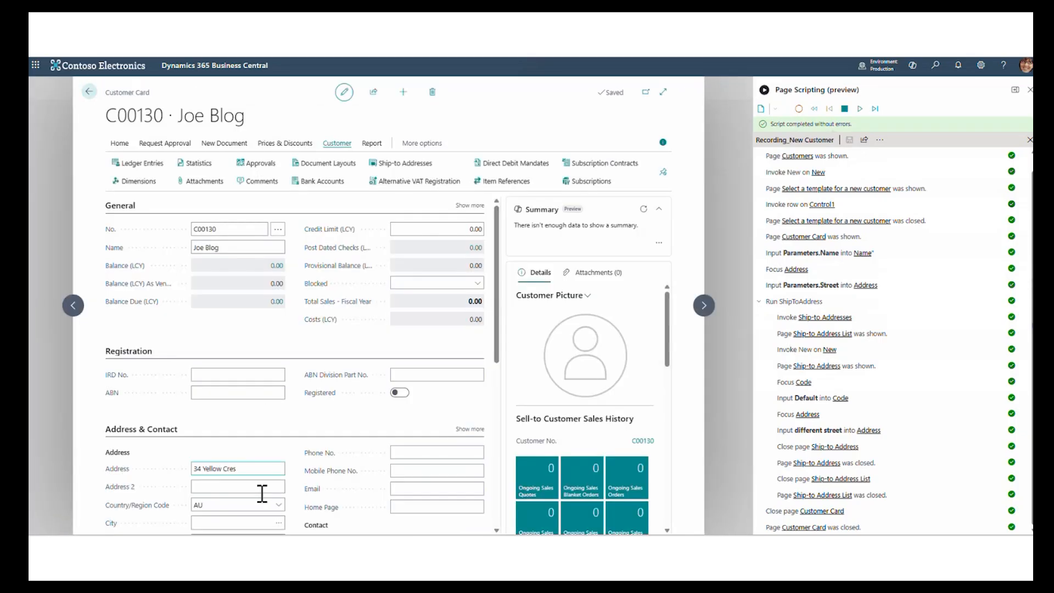
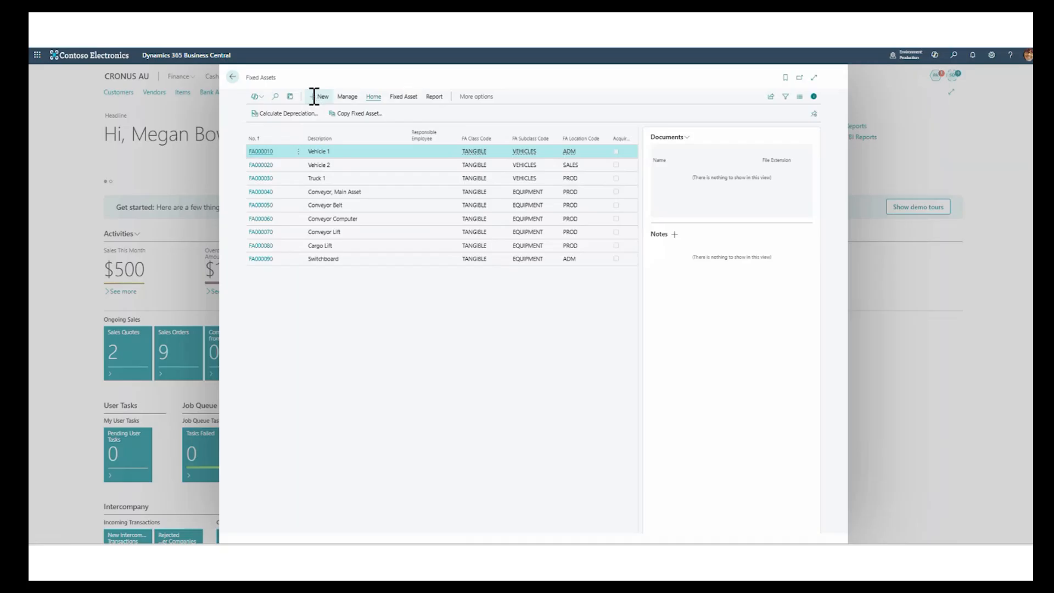
# - Create a fixed asset card described as Android Tablet with FA class code TANGIBLE and FA subclass code EQUIPMENT
pyautogui.click(313, 95)
pyautogui.click(340, 190)
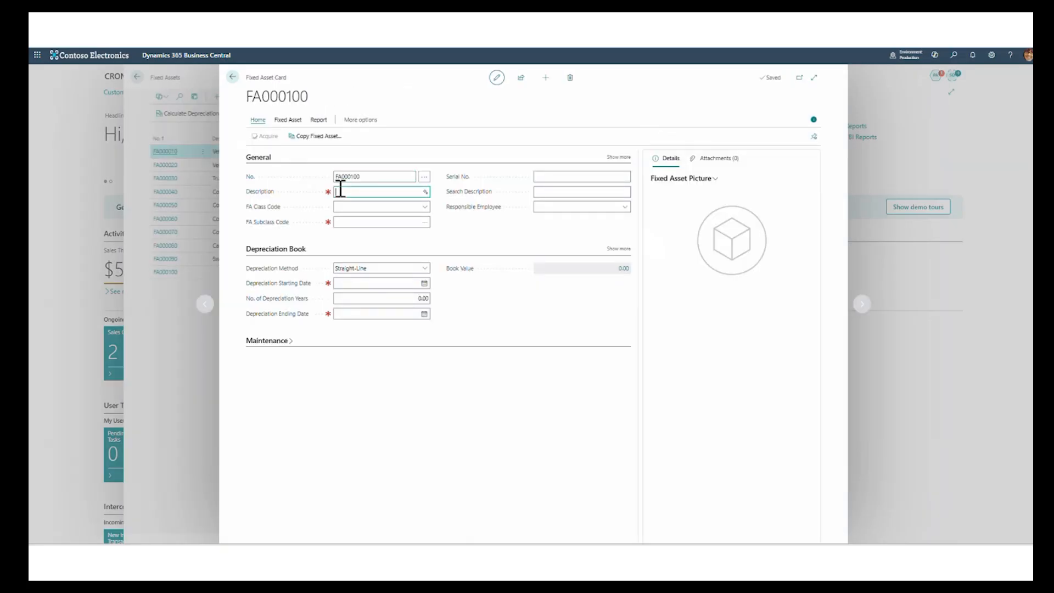
pyautogui.write('Android Tablet')
pyautogui.click(426, 211)
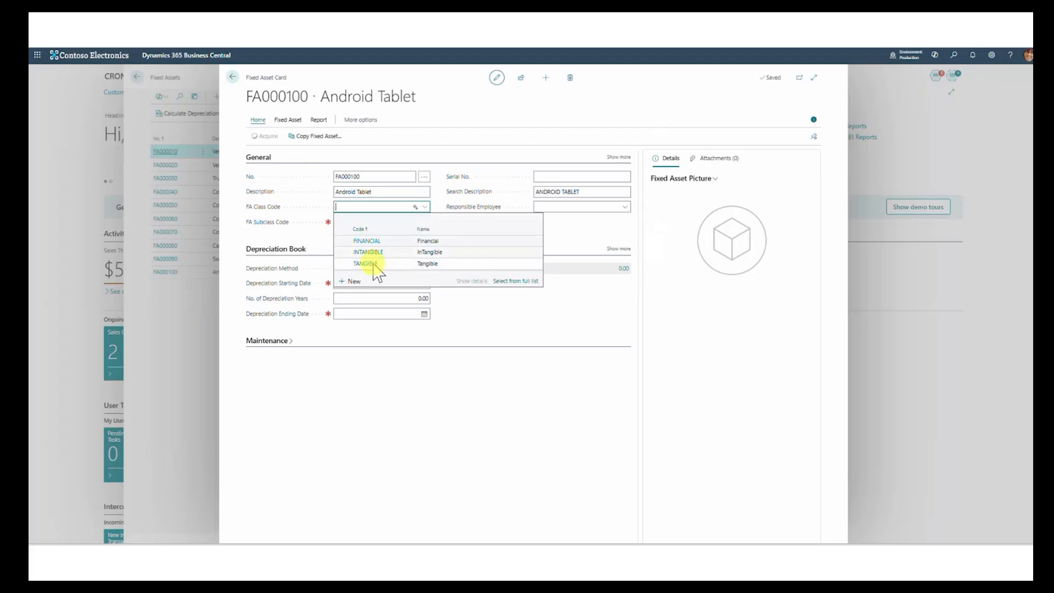
pyautogui.click(374, 265)
pyautogui.click(425, 223)
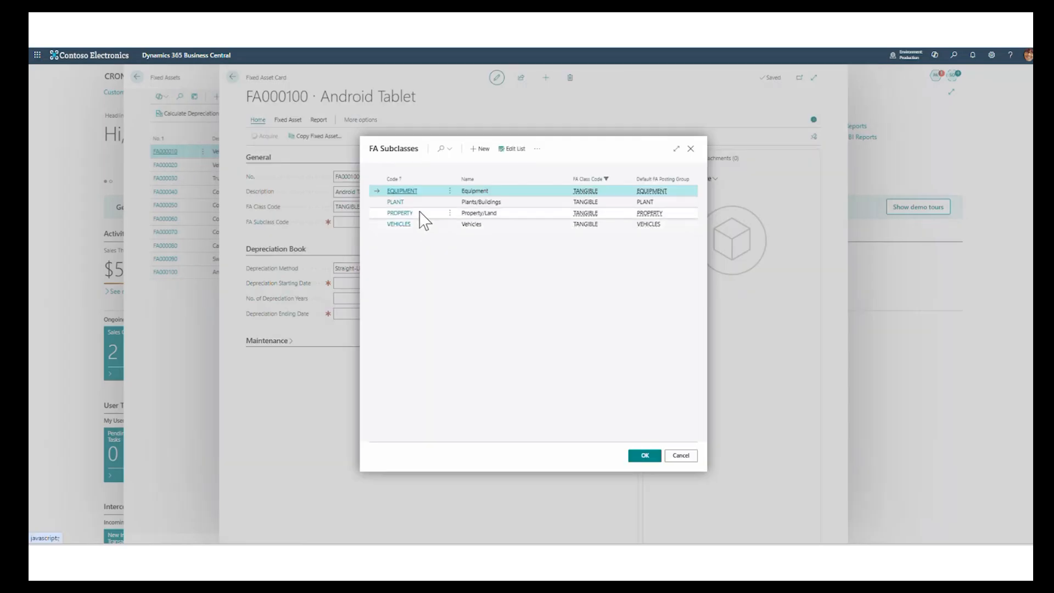
pyautogui.click(642, 456)
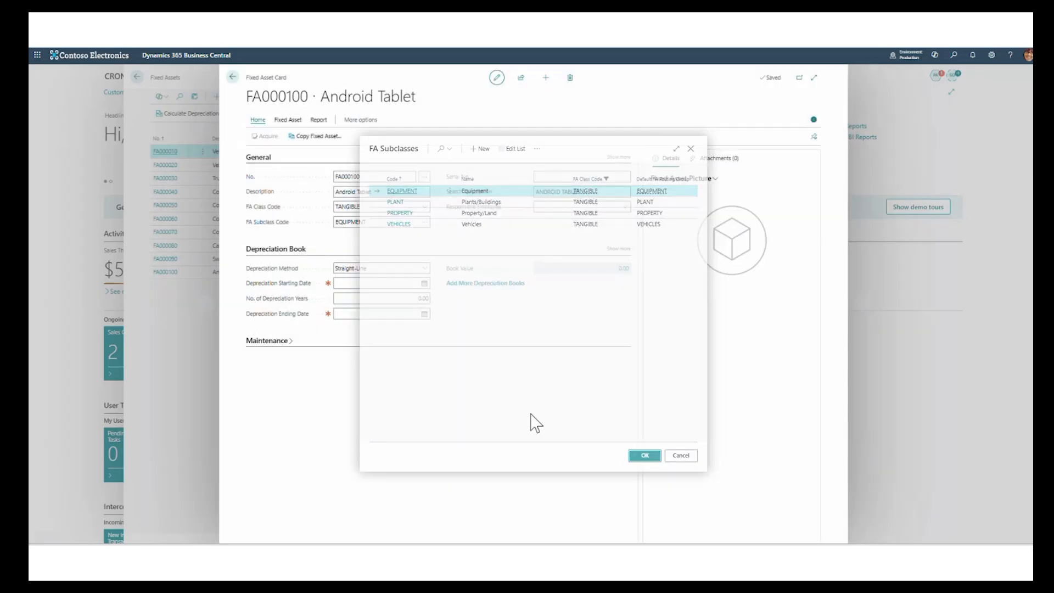
# - Set the depreciation starting date to 1/11/2025 and the depreciation years to 3, and return to the home page
pyautogui.click(423, 283)
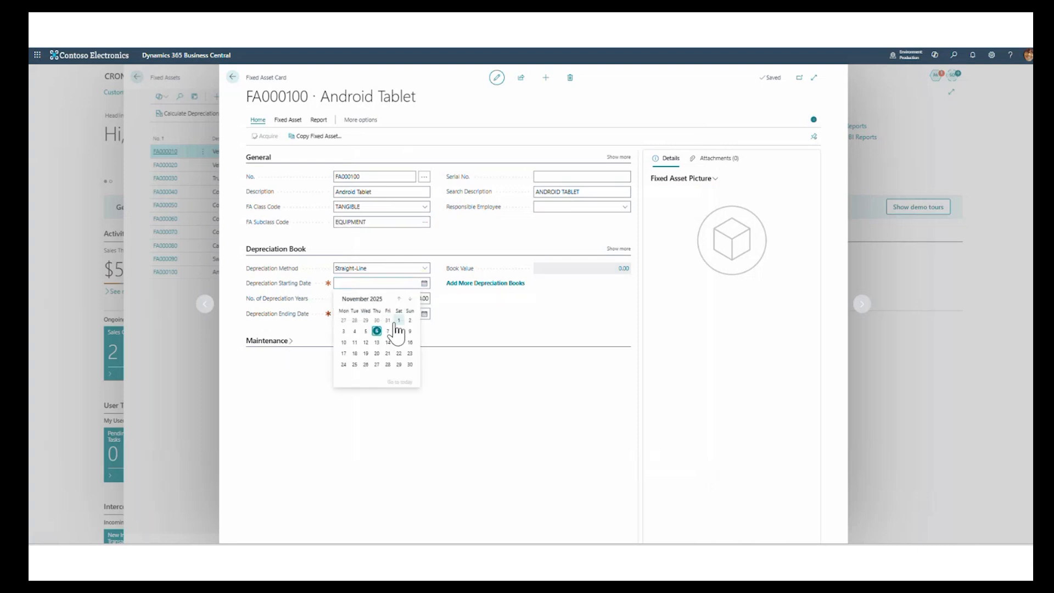
pyautogui.click(399, 320)
pyautogui.press('Tab')
pyautogui.write('3')
pyautogui.press('Tab')
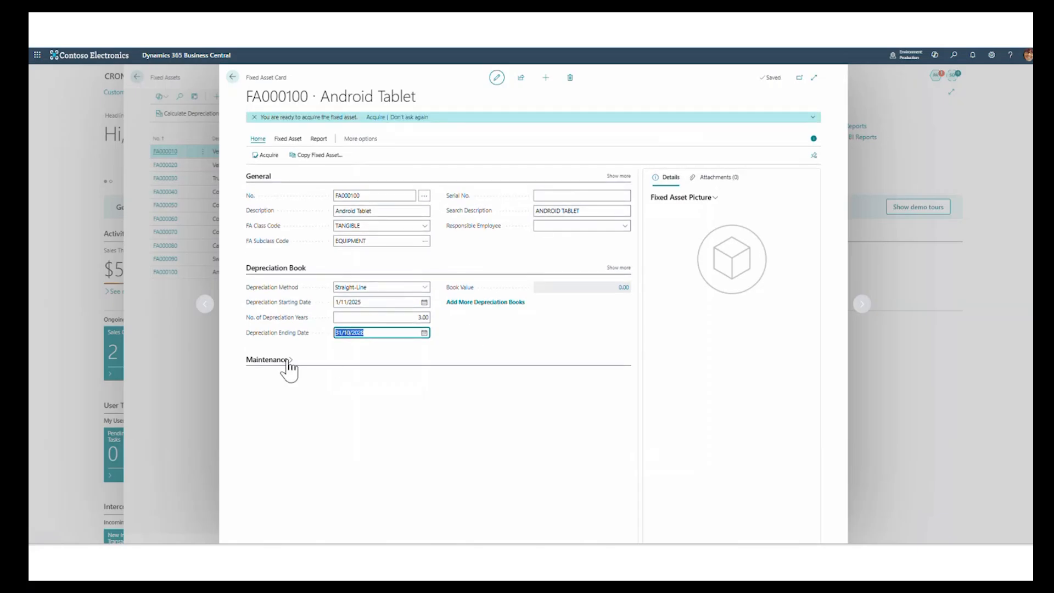
pyautogui.click(232, 77)
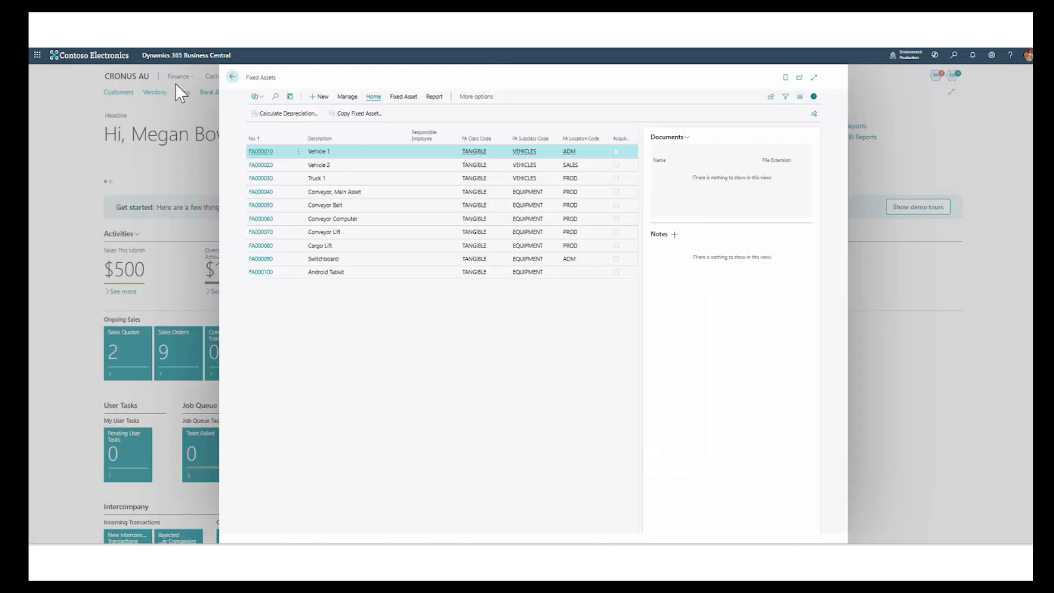
pyautogui.click(232, 80)
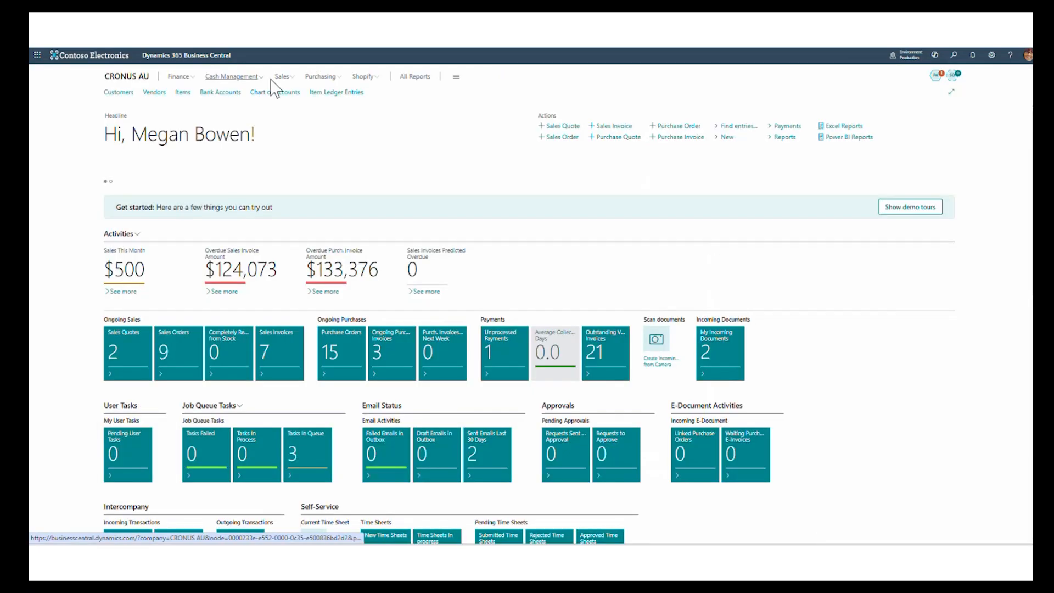
# - Create a new purchase invoice for the vendor Fabrikam, Inc
pyautogui.click(318, 79)
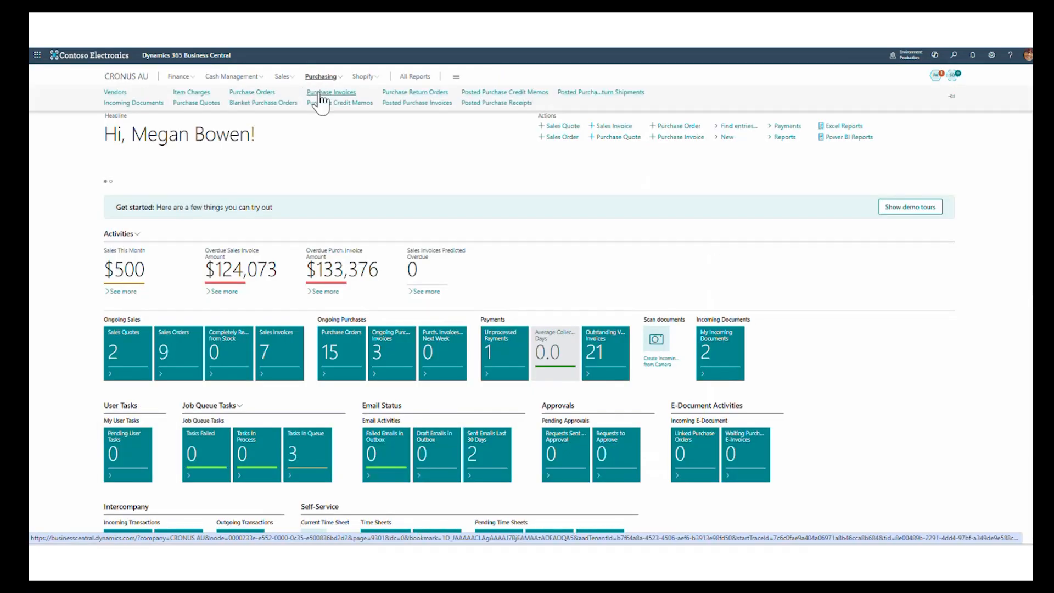
pyautogui.click(320, 93)
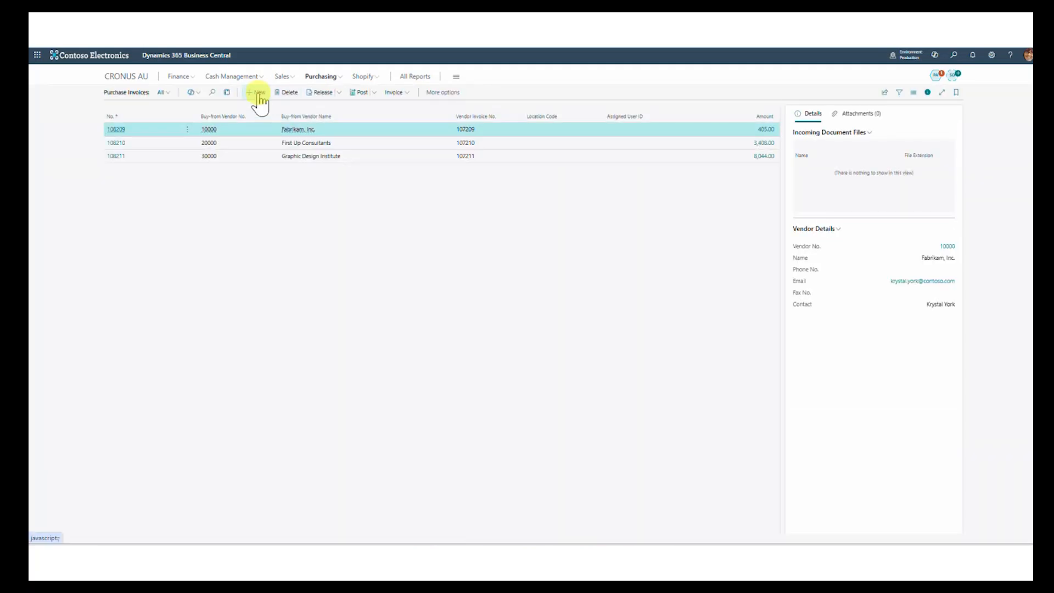
pyautogui.hotkey('alt', 'n')
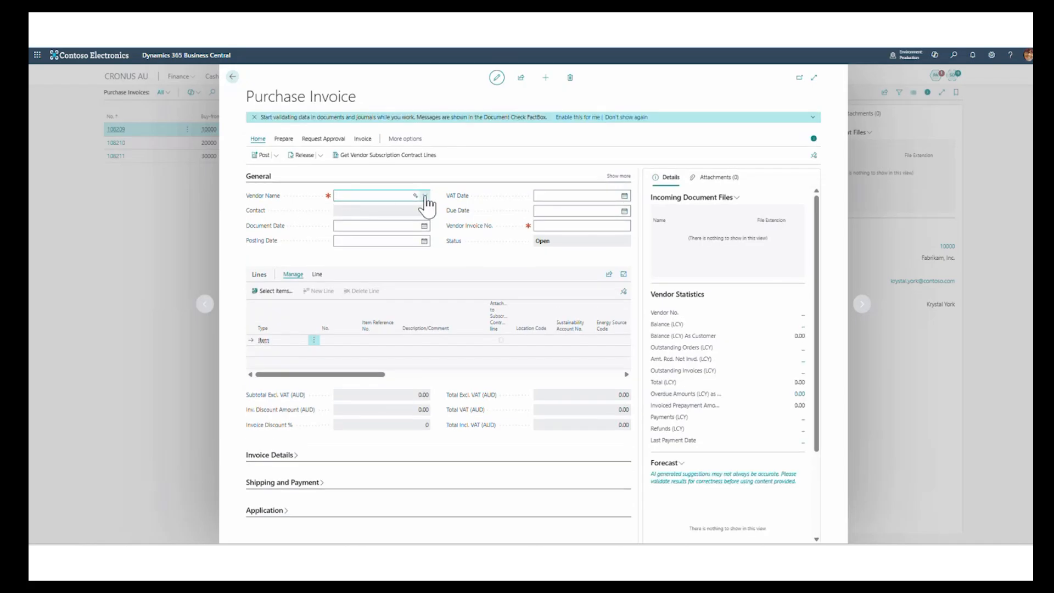
pyautogui.click(424, 196)
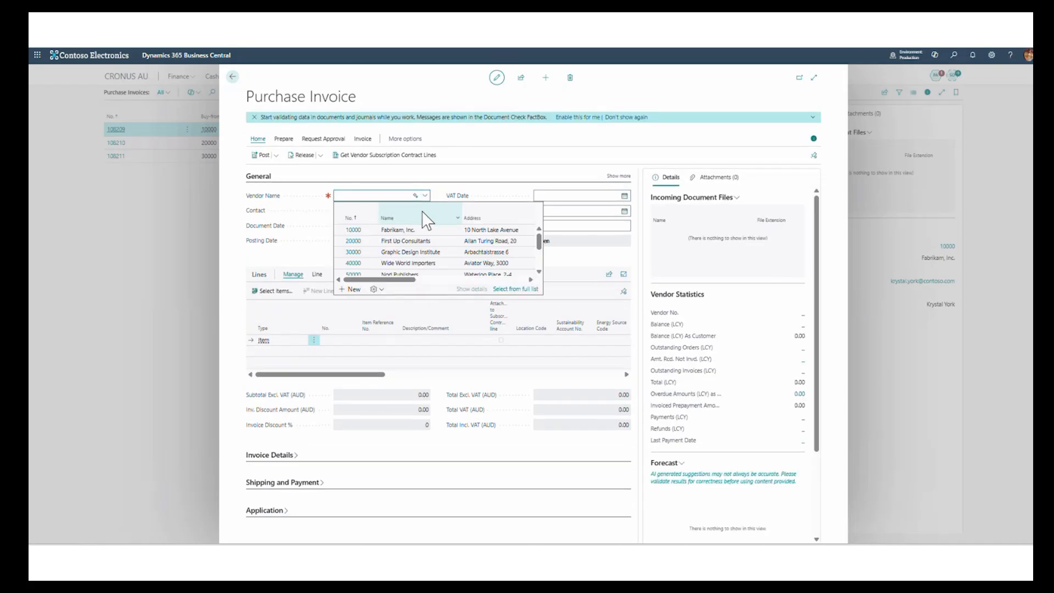
pyautogui.click(415, 230)
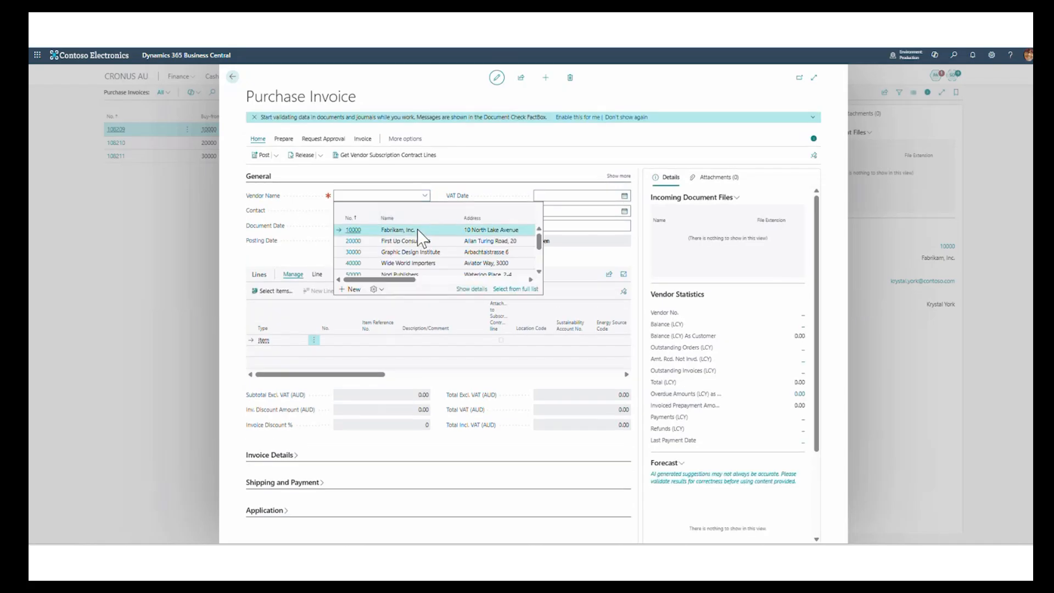
# - Set the first invoice line's type to Fixed Asset and choose the Android Tablet, FA000100
pyautogui.click(320, 344)
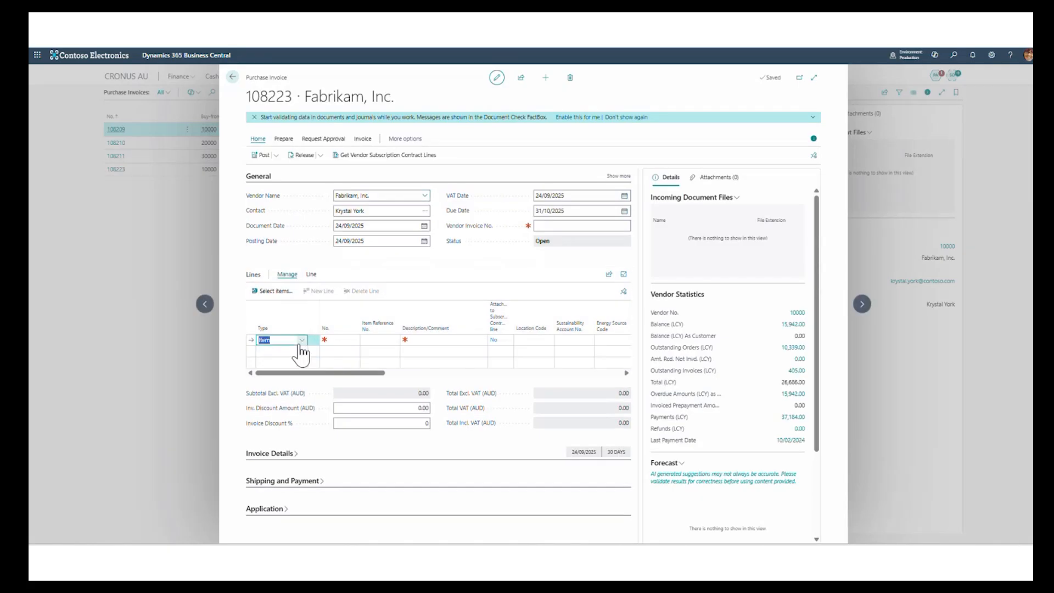
pyautogui.click(302, 341)
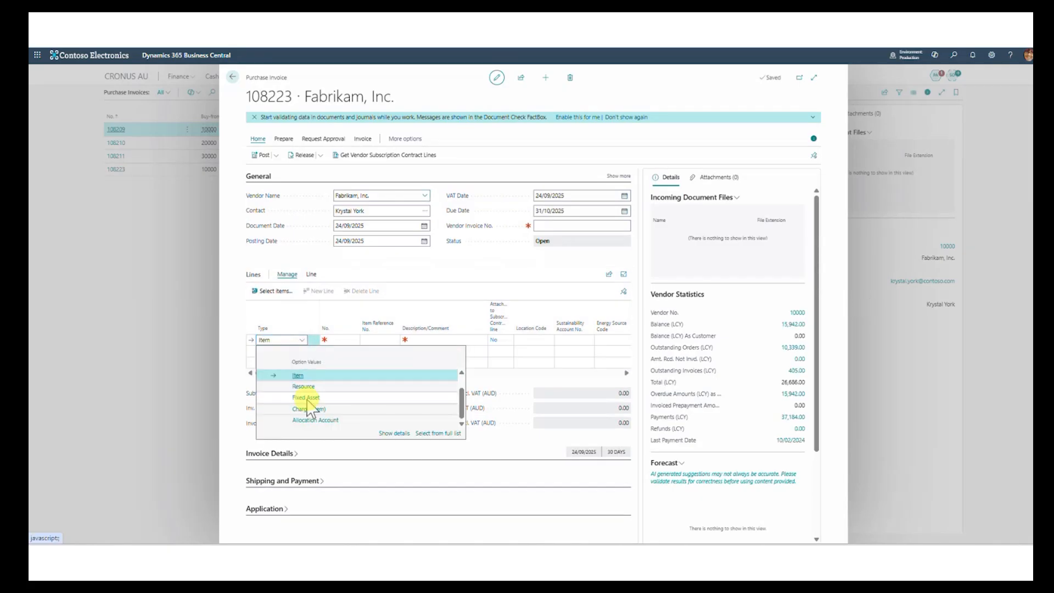
pyautogui.click(306, 397)
pyautogui.click(354, 341)
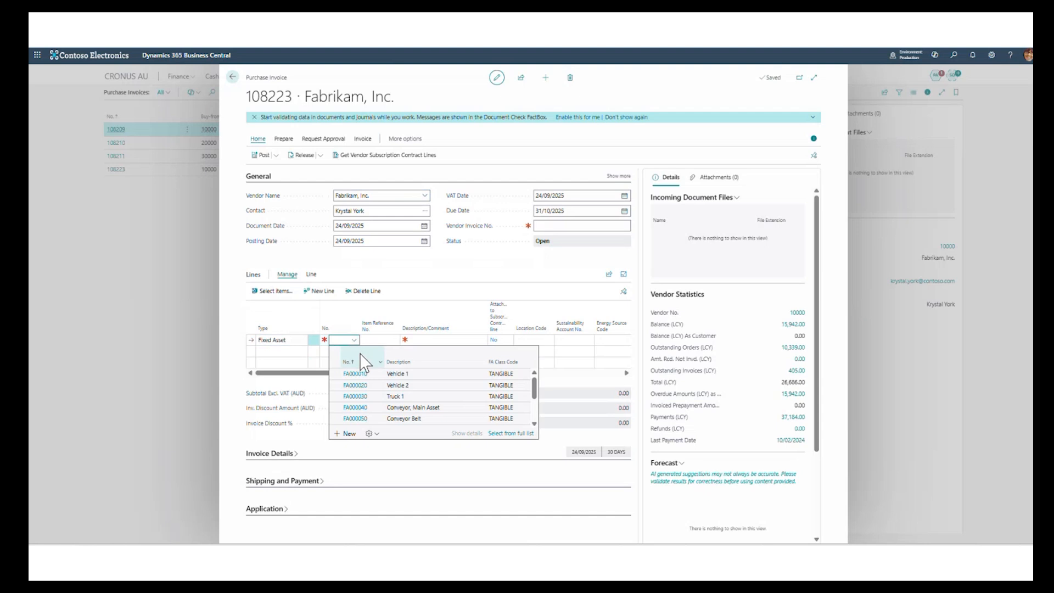
pyautogui.scroll(-3, 409, 409)
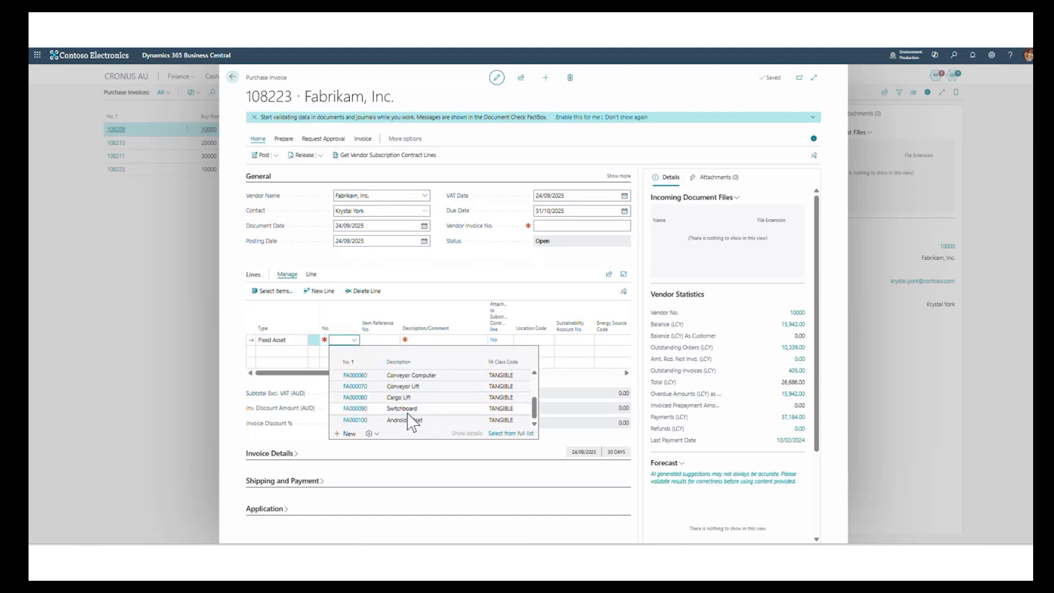
pyautogui.click(413, 421)
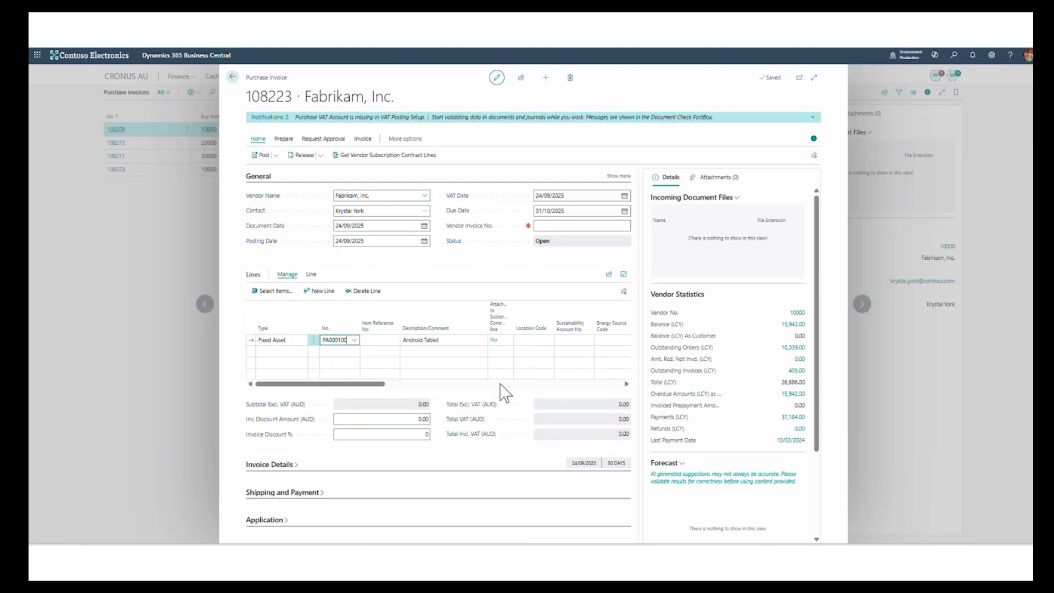
# - Enter a quantity of 10 and a direct unit cost of 250 on the Android Tablet line
pyautogui.moveTo(357, 384); pyautogui.dragTo(426, 385)
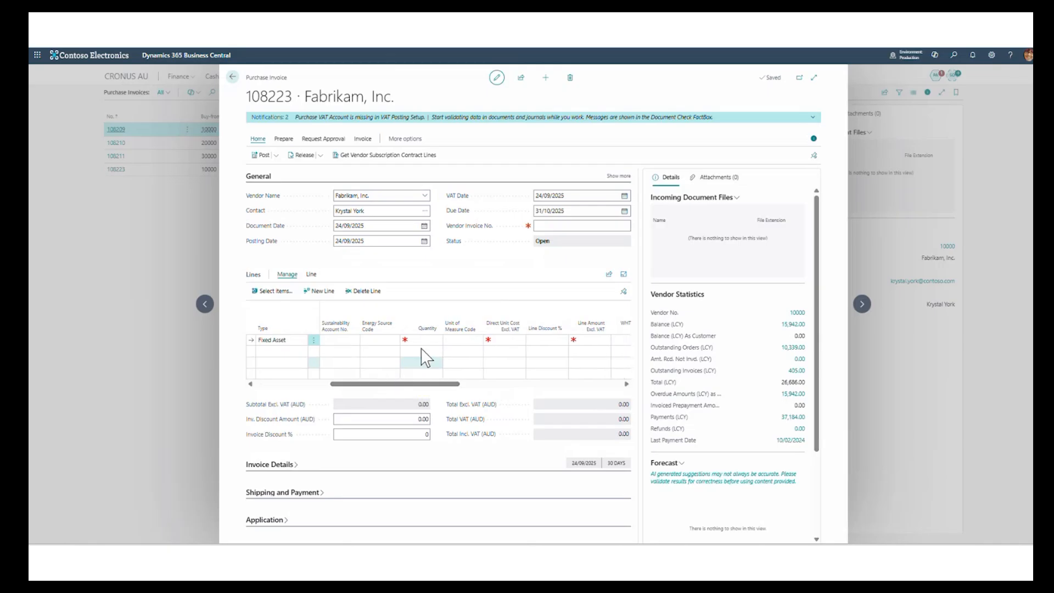
pyautogui.click(423, 340)
pyautogui.press('Tab')
pyautogui.press('Tab')
pyautogui.press('Tab')
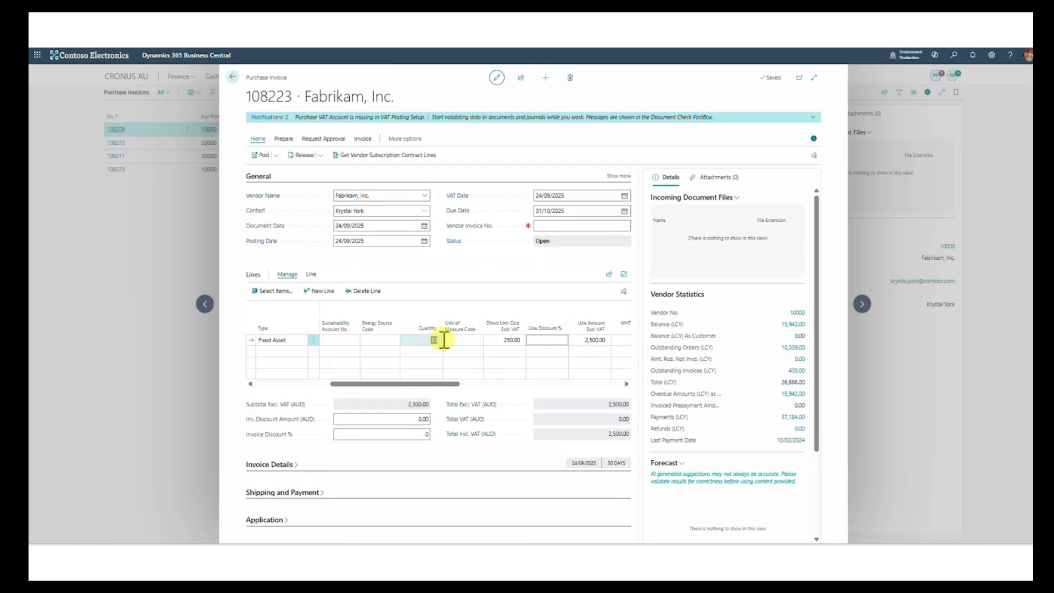
pyautogui.click(437, 339)
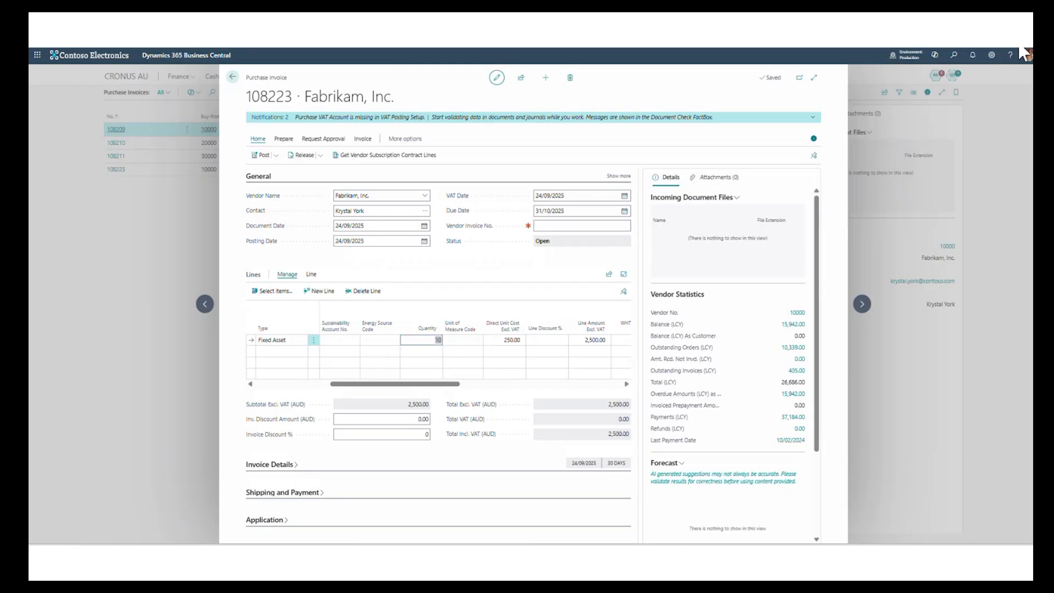
# - Personalise the invoice lines by adding the No. of Fixed Asset Cards field directly after Quantity, and finish personalising
pyautogui.click(994, 54)
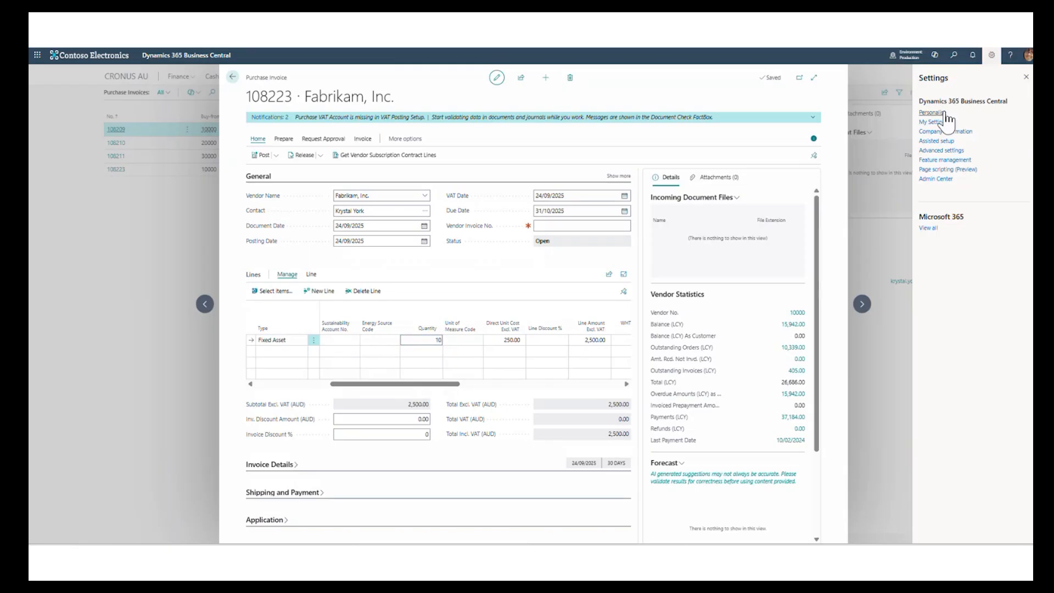
pyautogui.click(943, 111)
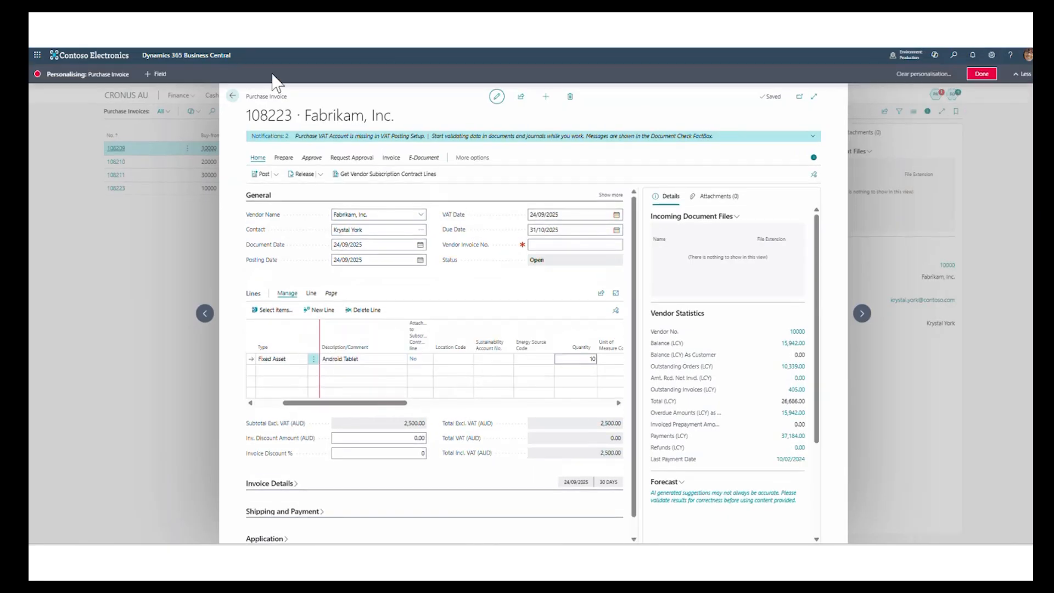
pyautogui.click(363, 359)
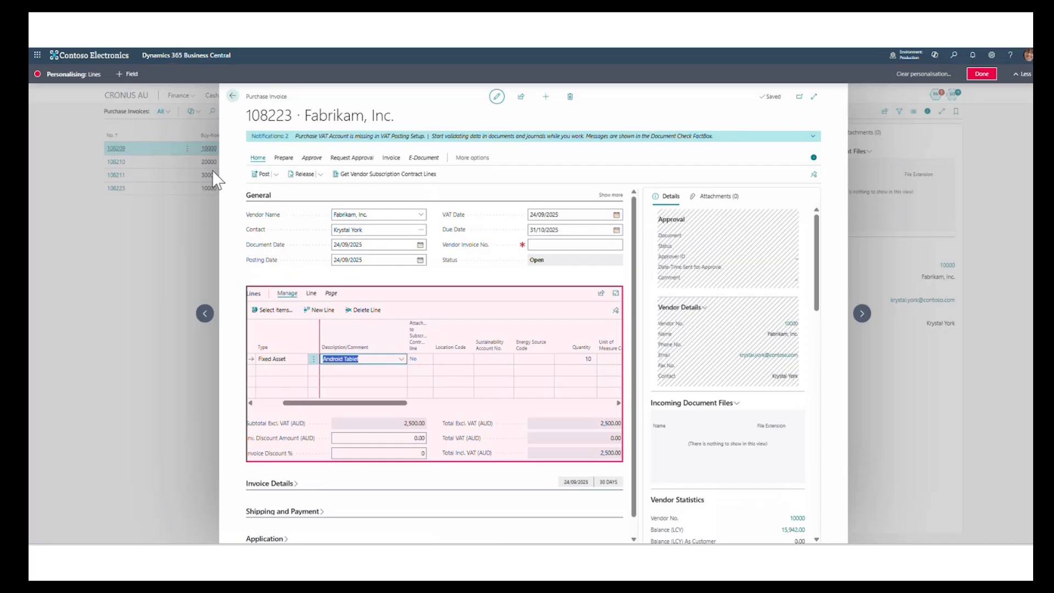
pyautogui.click(128, 74)
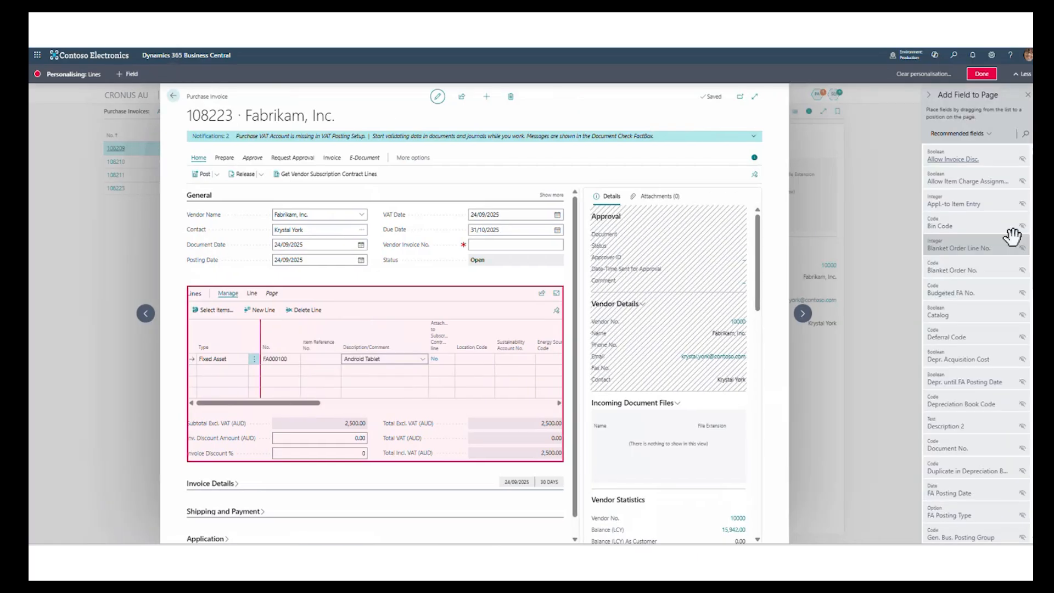
pyautogui.click(1025, 136)
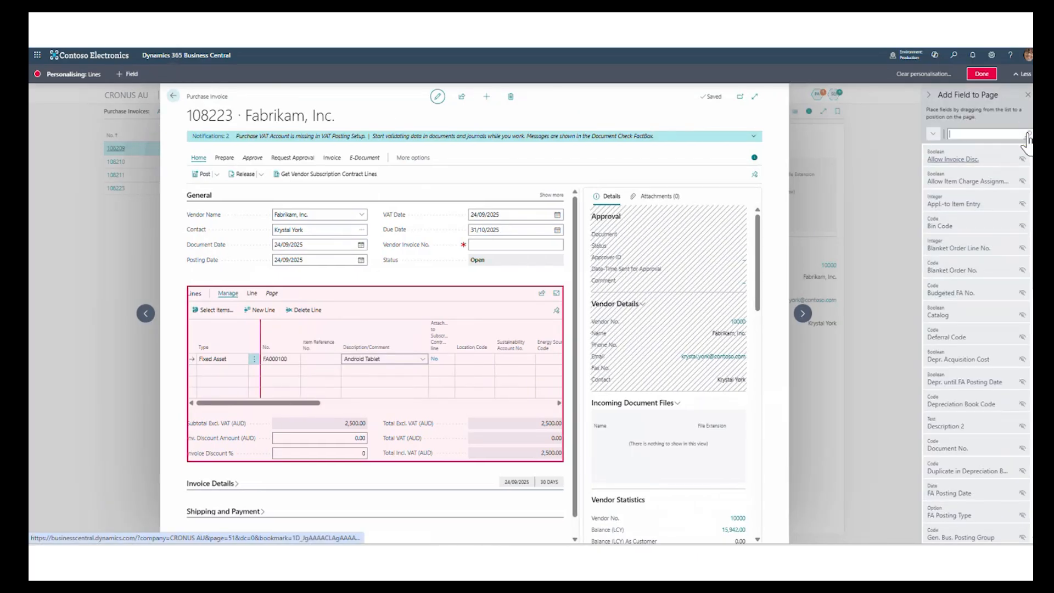
pyautogui.write('fixed')
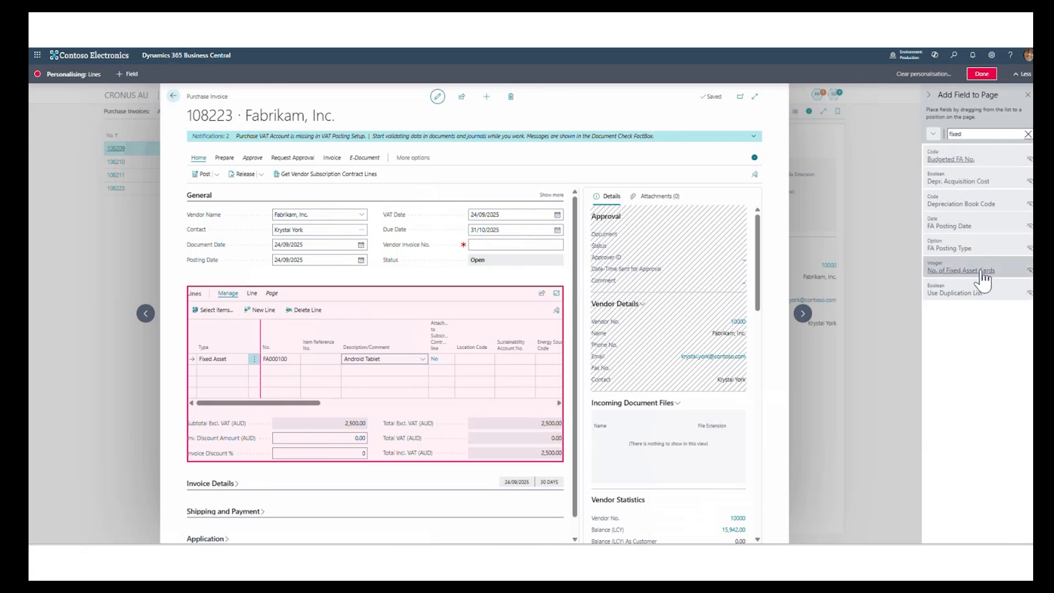
pyautogui.moveTo(983, 279); pyautogui.dragTo(482, 345)
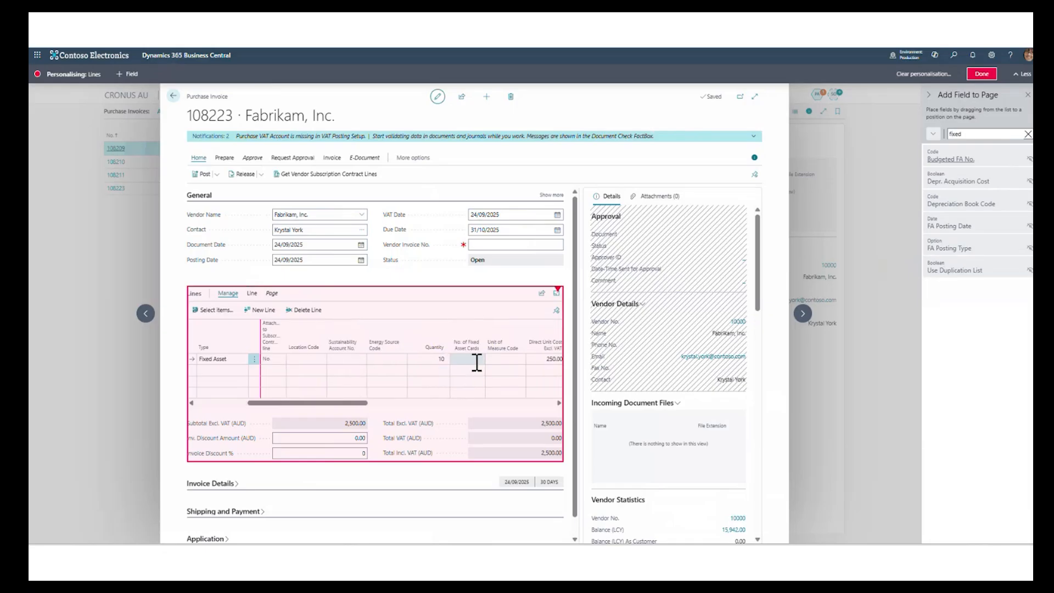
pyautogui.click(981, 72)
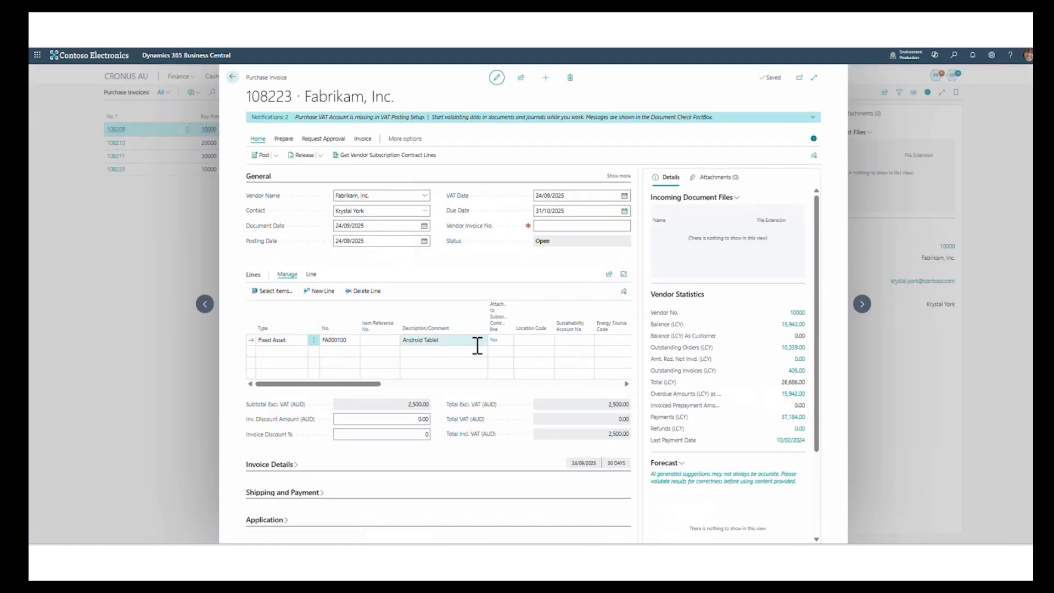
# - Set the line's No. of Fixed Asset Cards to 10 and the vendor invoice number to 5454
pyautogui.moveTo(369, 384); pyautogui.dragTo(456, 383)
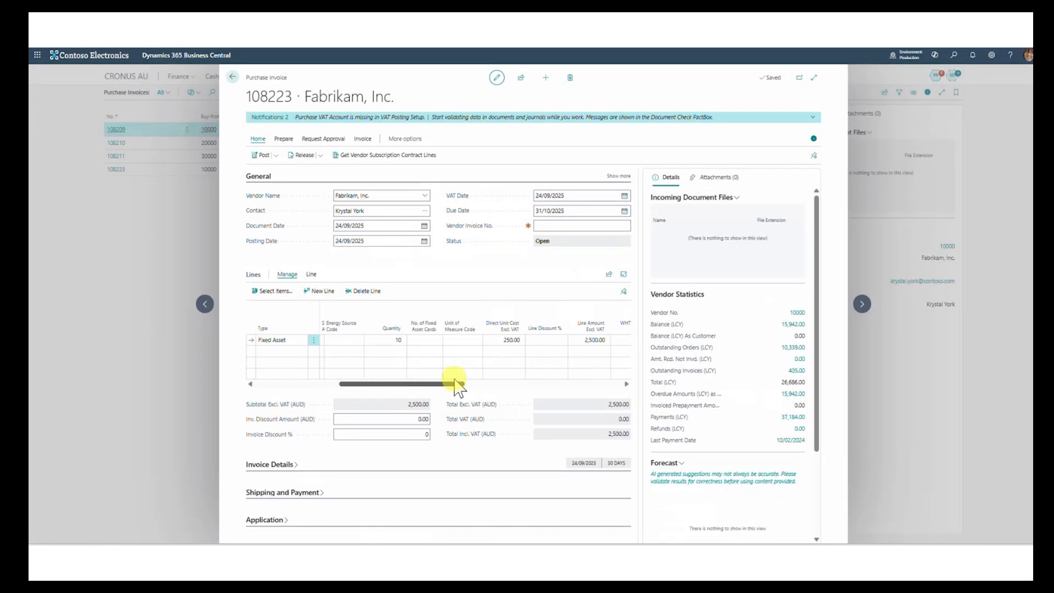
pyautogui.click(416, 341)
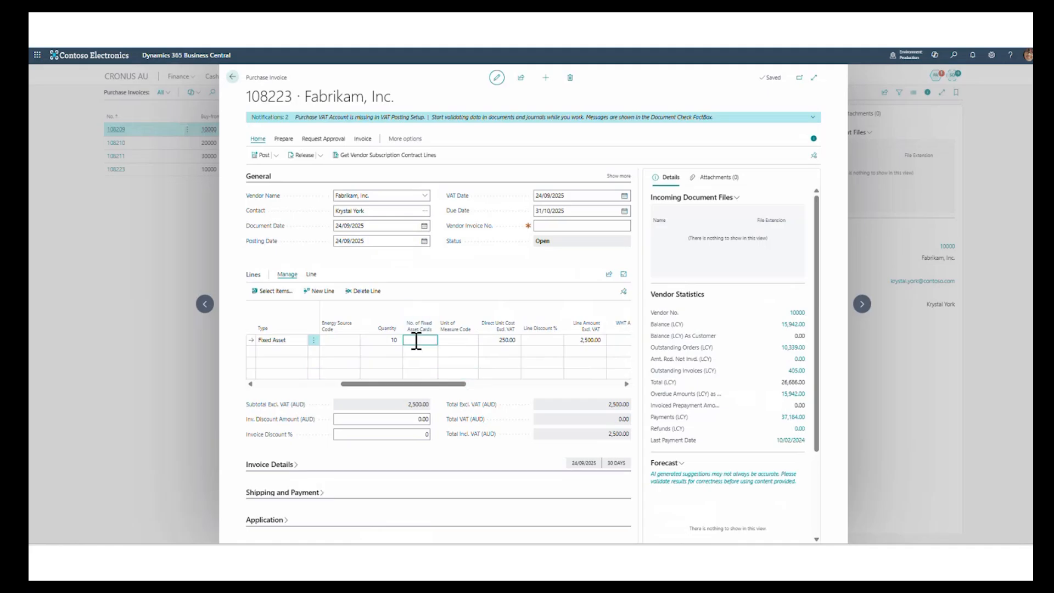
pyautogui.write('10')
pyautogui.press('Tab')
pyautogui.click(559, 226)
pyautogui.write('5454')
# - Post the Fabrikam purchase invoice and open the posted document
pyautogui.click(262, 157)
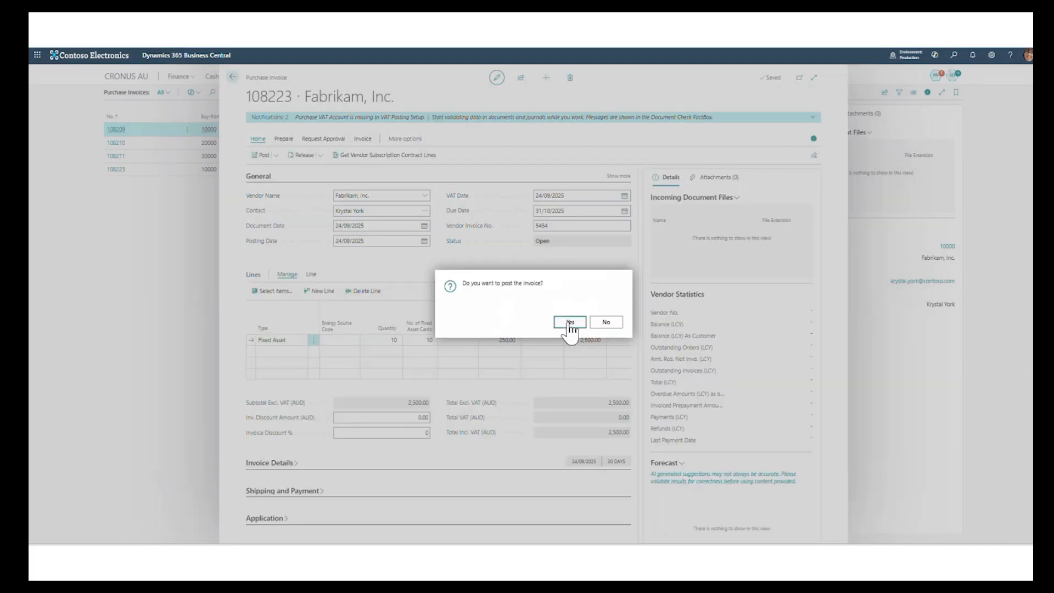
pyautogui.click(570, 324)
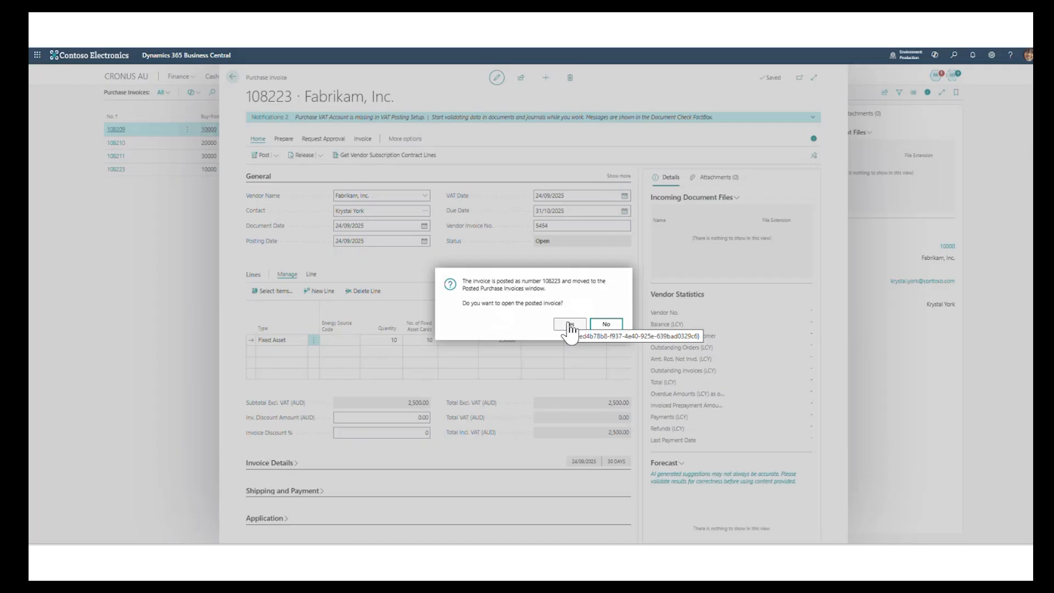
pyautogui.click(571, 324)
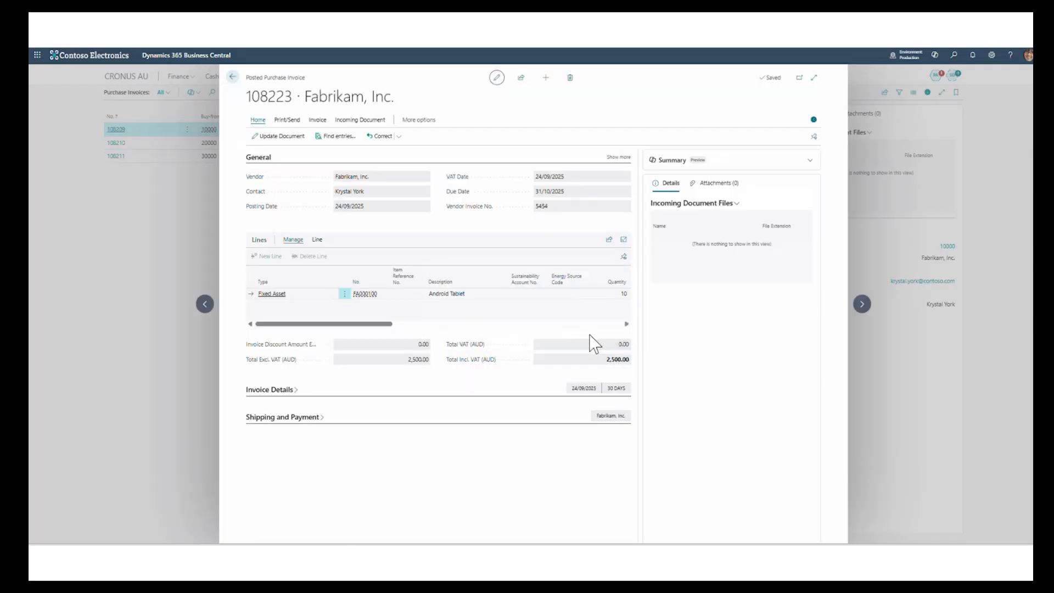
# - Find the entries related to the posted purchase invoice, examine its FA ledger entries, and return to the home page
pyautogui.click(328, 143)
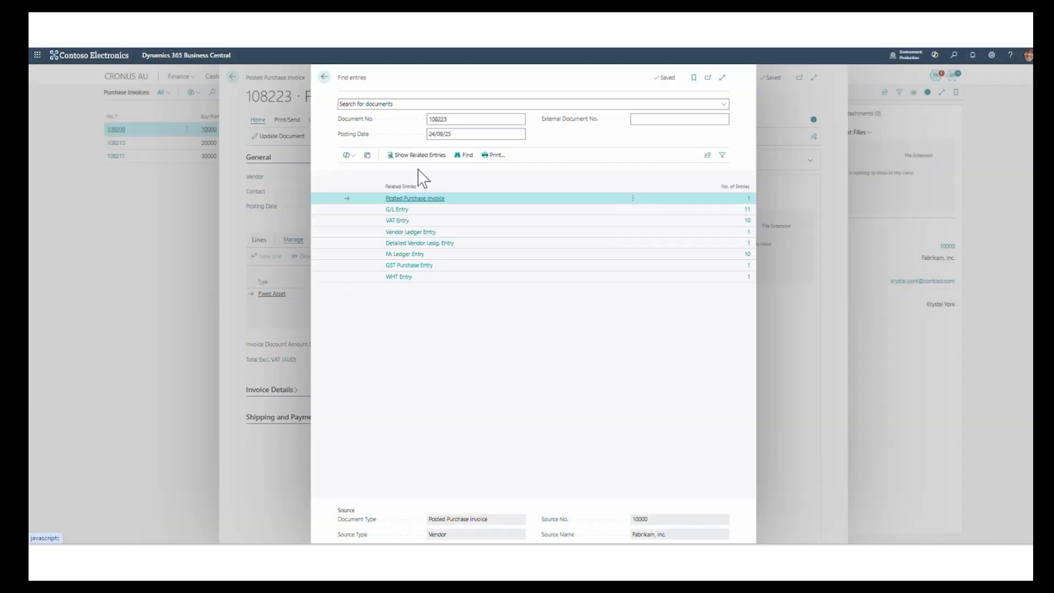
pyautogui.click(748, 255)
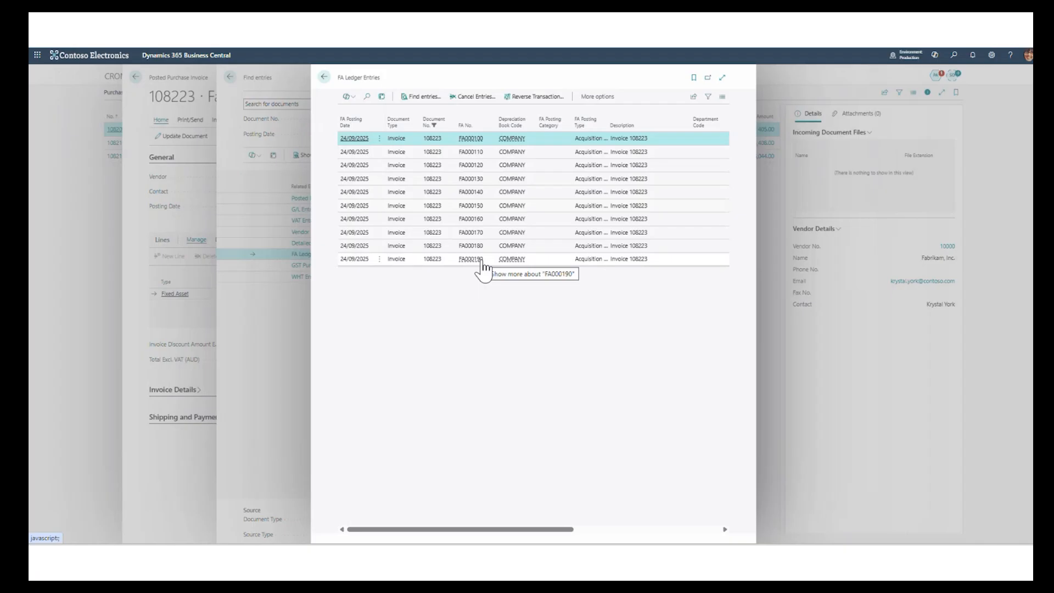
pyautogui.click(324, 77)
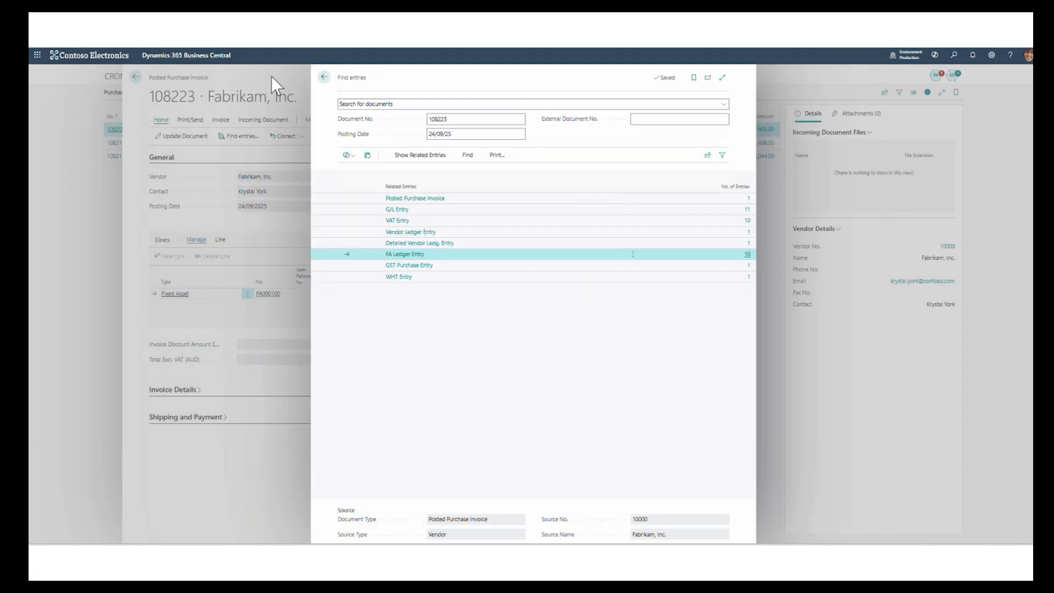
pyautogui.press('Escape')
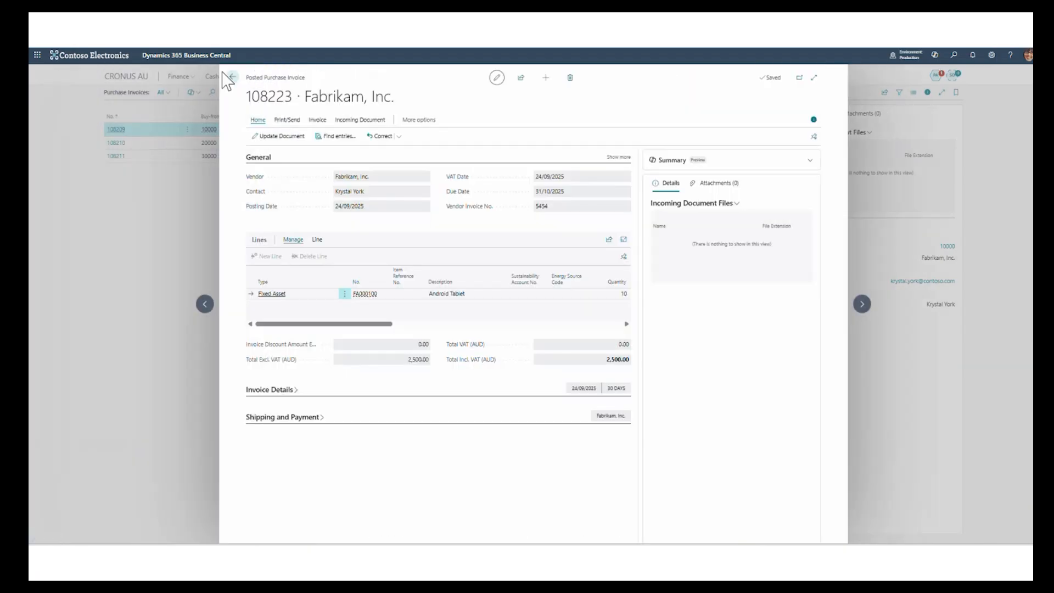
pyautogui.click(233, 78)
pyautogui.click(130, 78)
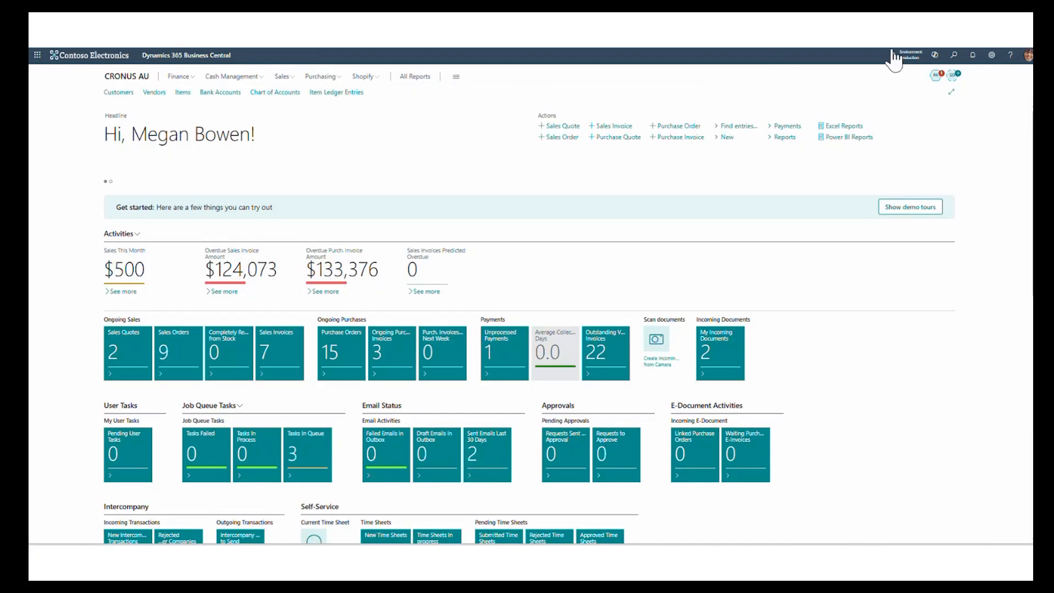
# - Search for fixed assets and open the Fixed Assets list
pyautogui.click(954, 55)
pyautogui.write('f')
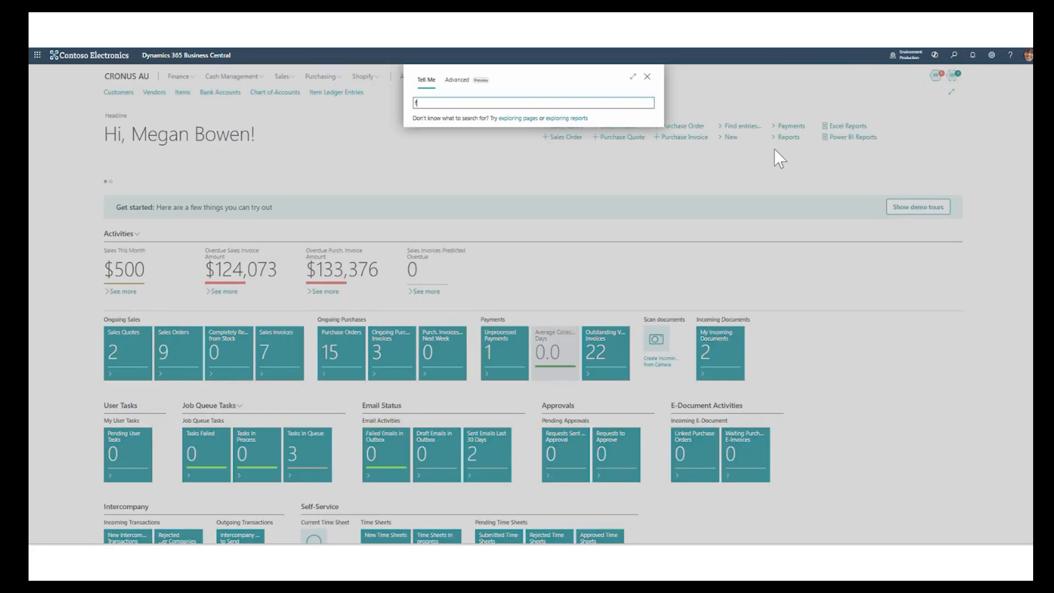
pyautogui.write('ixed asst')
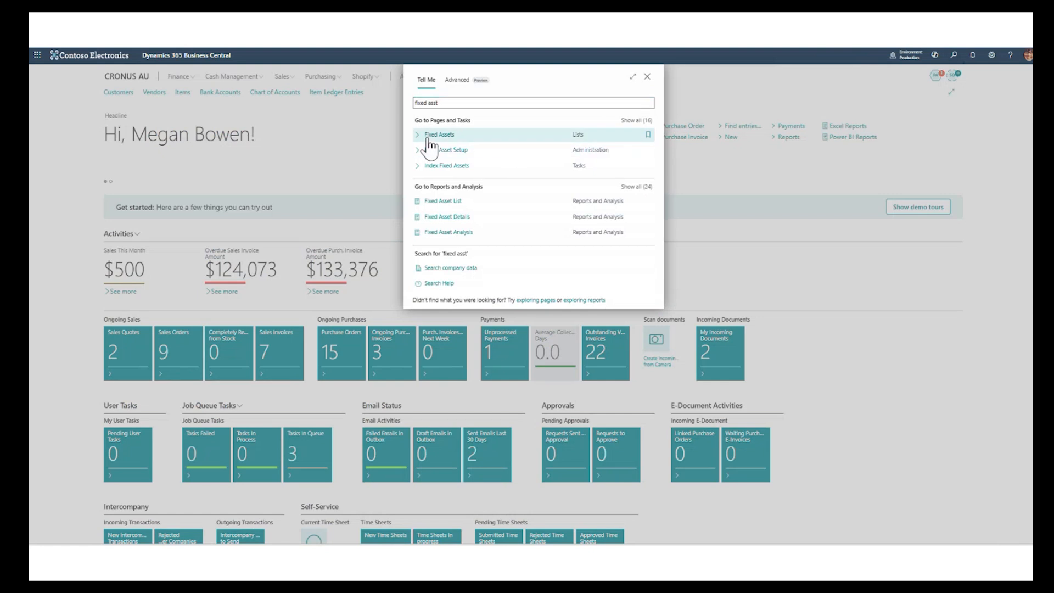
pyautogui.click(428, 137)
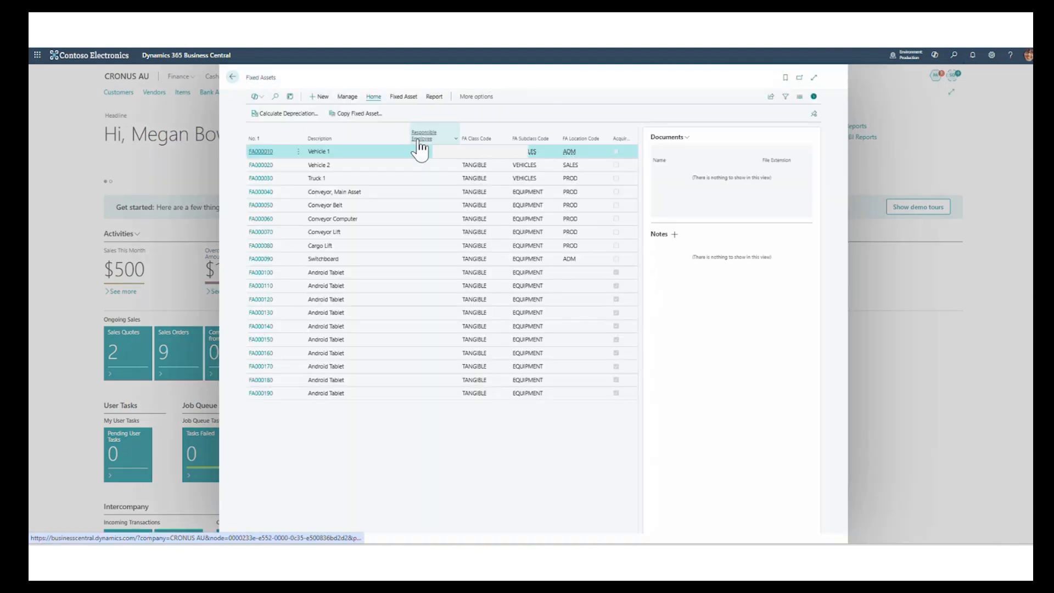
# - Enter serial number 123 on the Android Tablet card FA000110 and 456 on FA000120, and close the cards
pyautogui.click(273, 288)
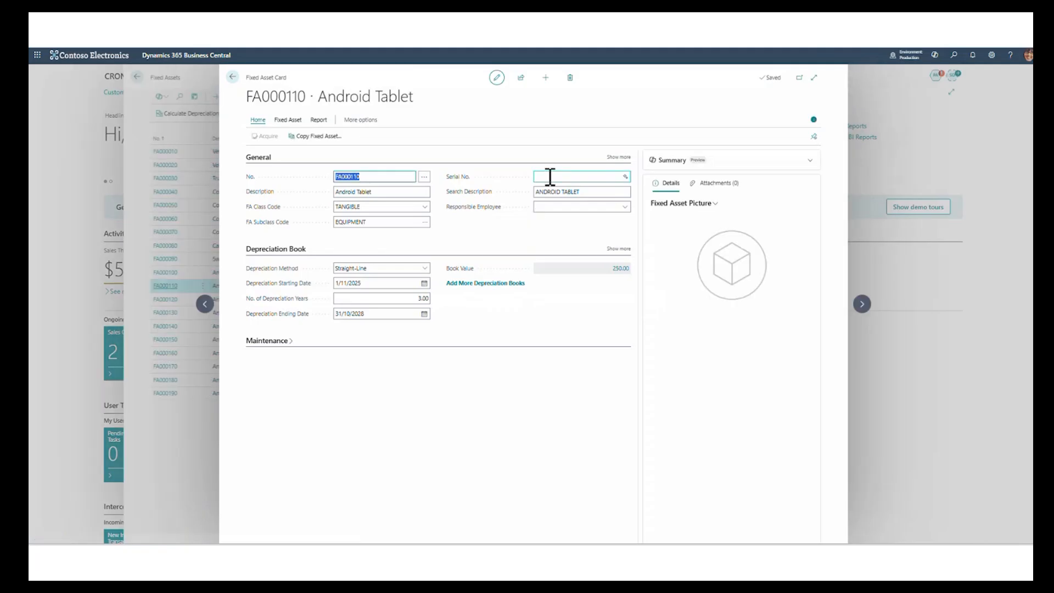
pyautogui.click(550, 176)
pyautogui.write('123')
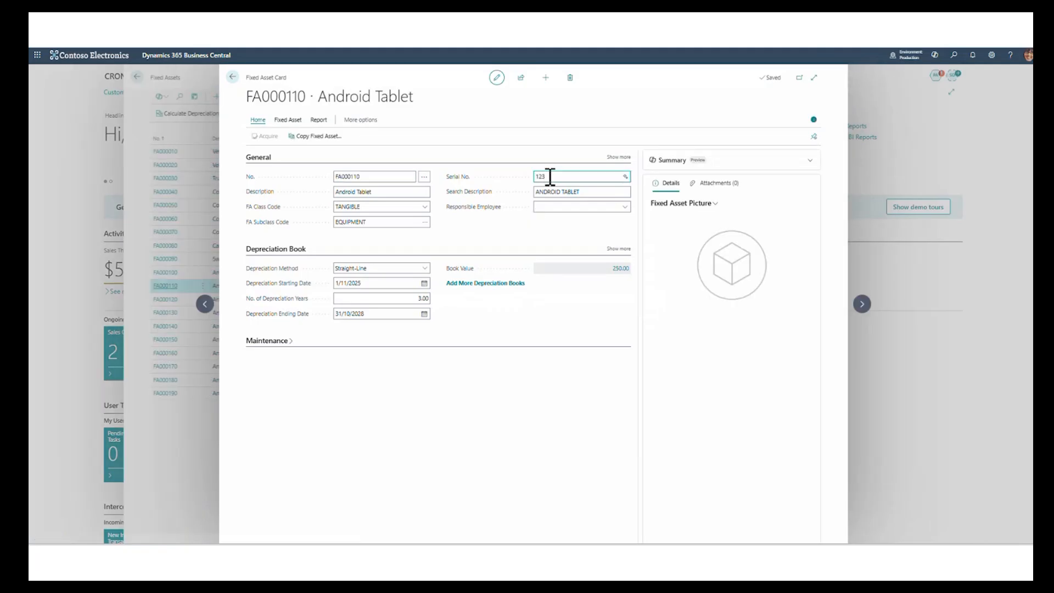
pyautogui.click(862, 304)
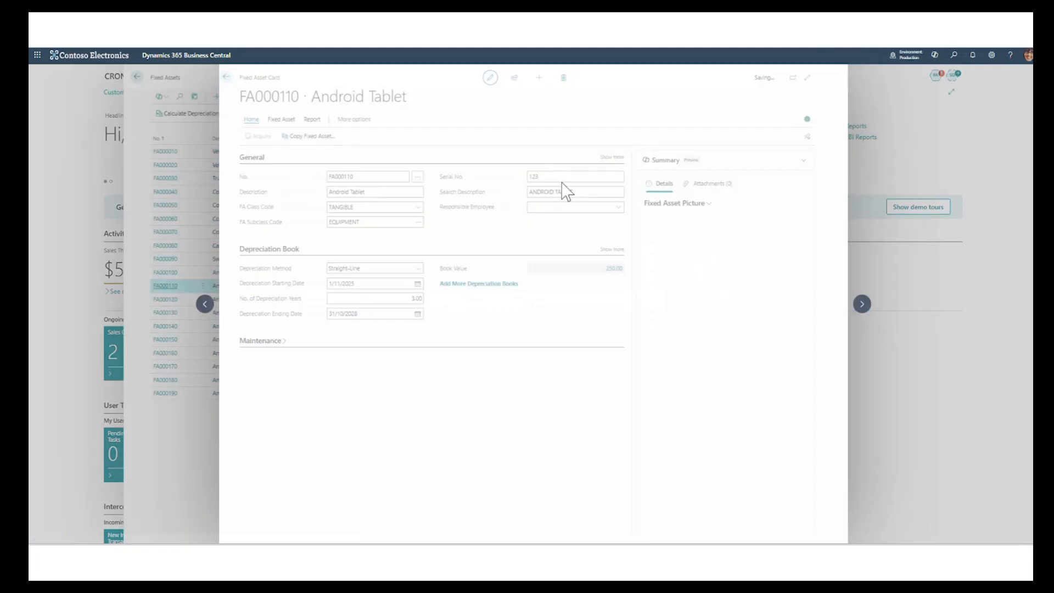
pyautogui.click(563, 179)
pyautogui.write('456')
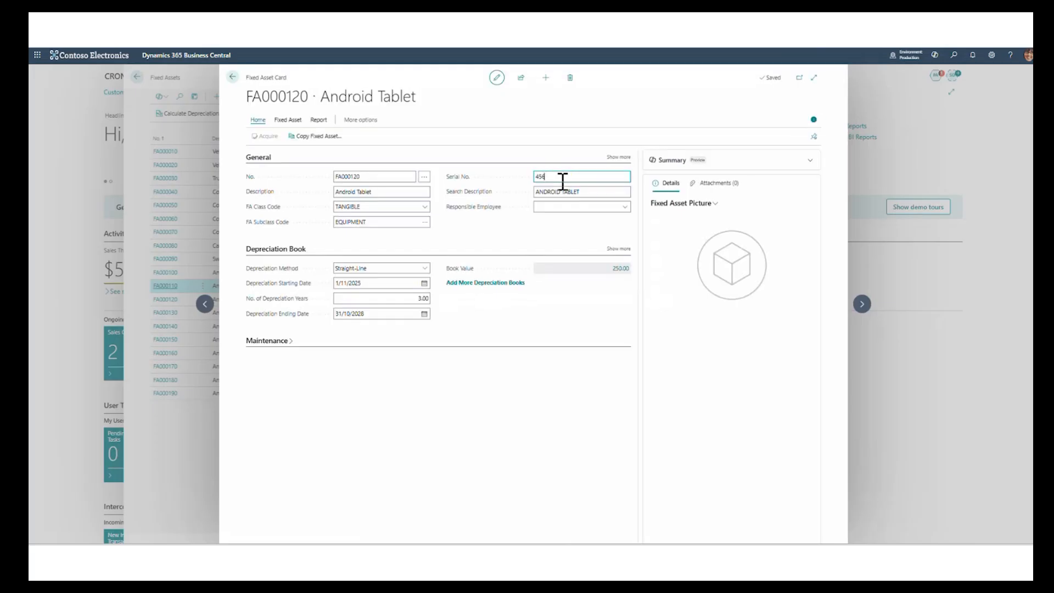
pyautogui.click(862, 305)
pyautogui.click(235, 81)
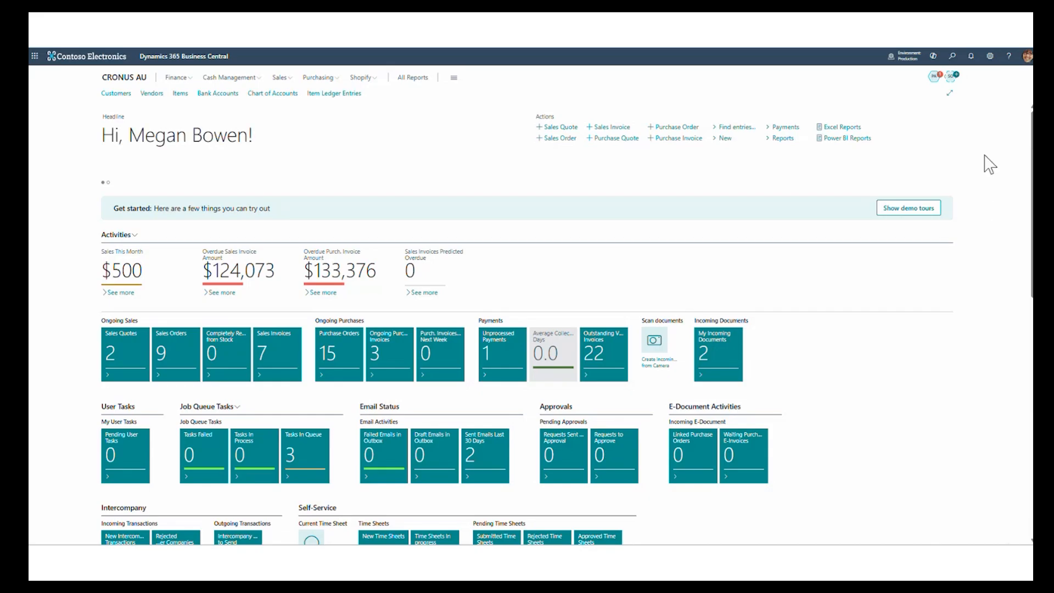
# - Find Human Resources Setup via "human res set", enable Allow Multiple Posting Groups in the Numbering section, and close the page
pyautogui.click(953, 56)
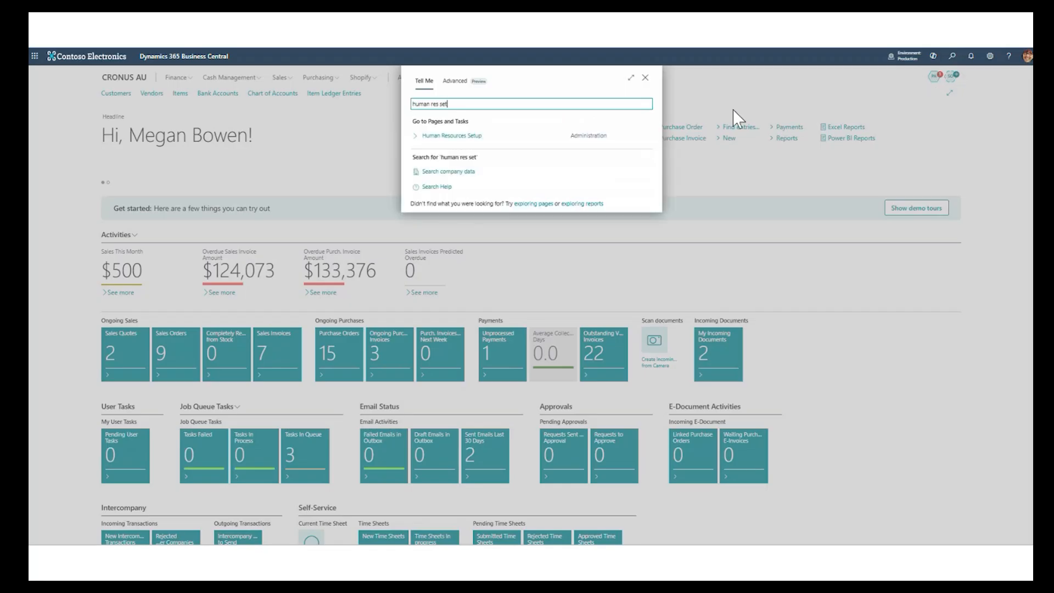
pyautogui.click(475, 138)
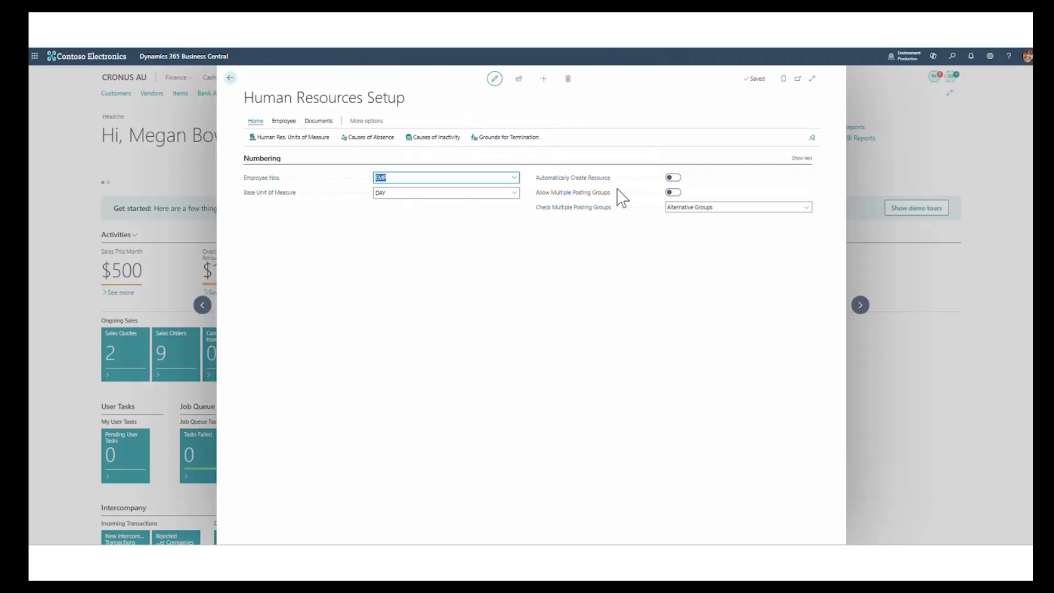
pyautogui.click(675, 193)
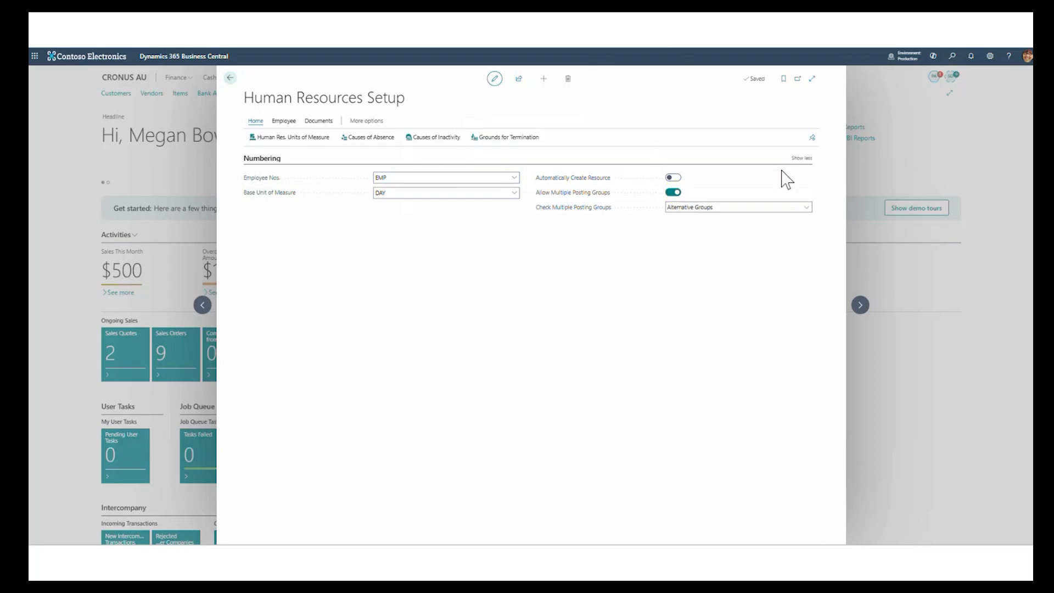
pyautogui.click(807, 159)
pyautogui.click(809, 159)
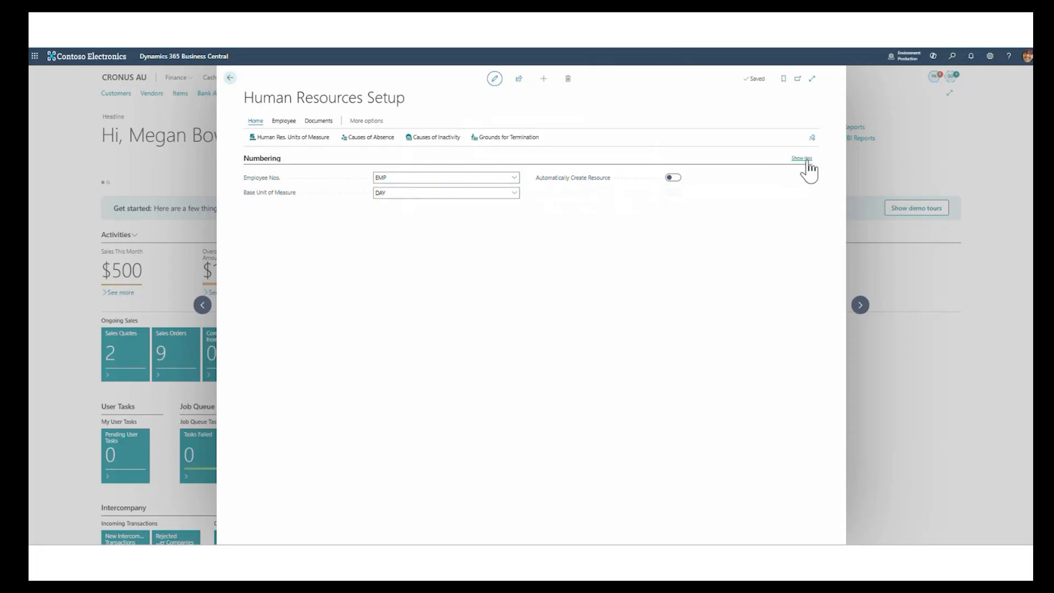
pyautogui.click(230, 77)
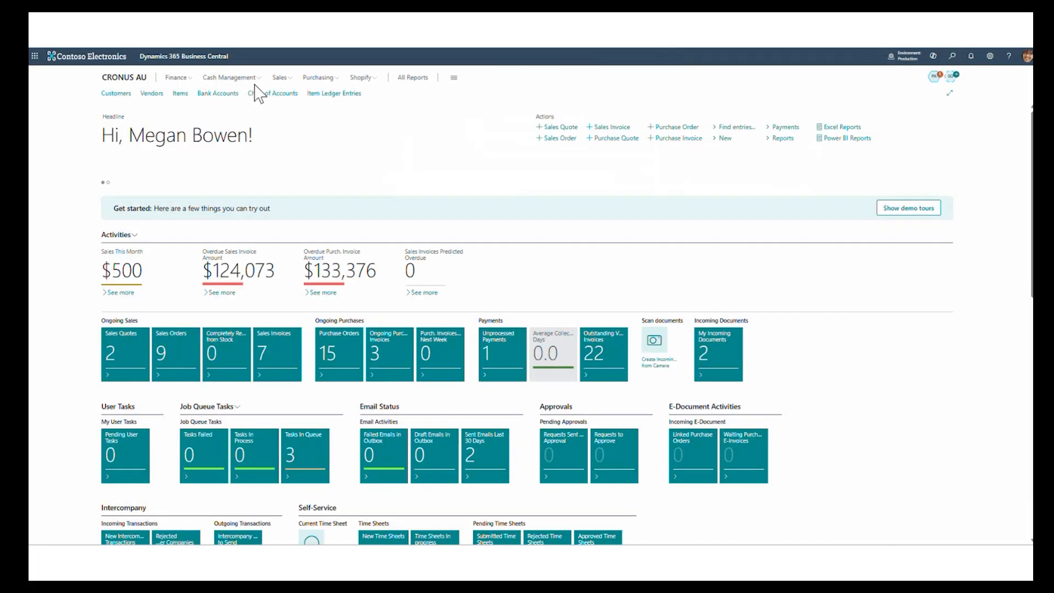
# - Search for "gen journ" and open General Journals
pyautogui.click(952, 55)
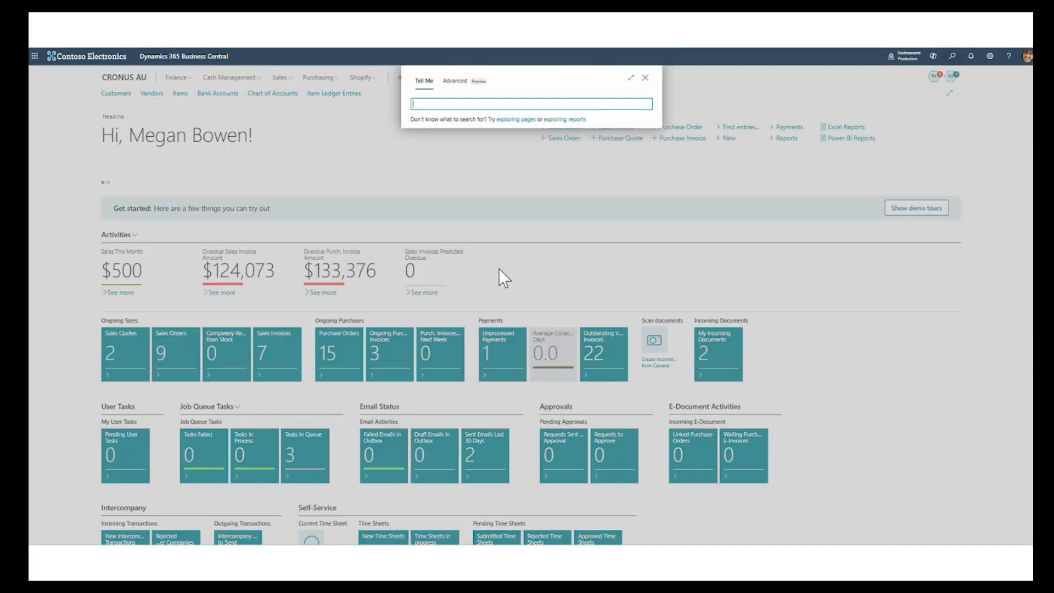
pyautogui.write('gen journ')
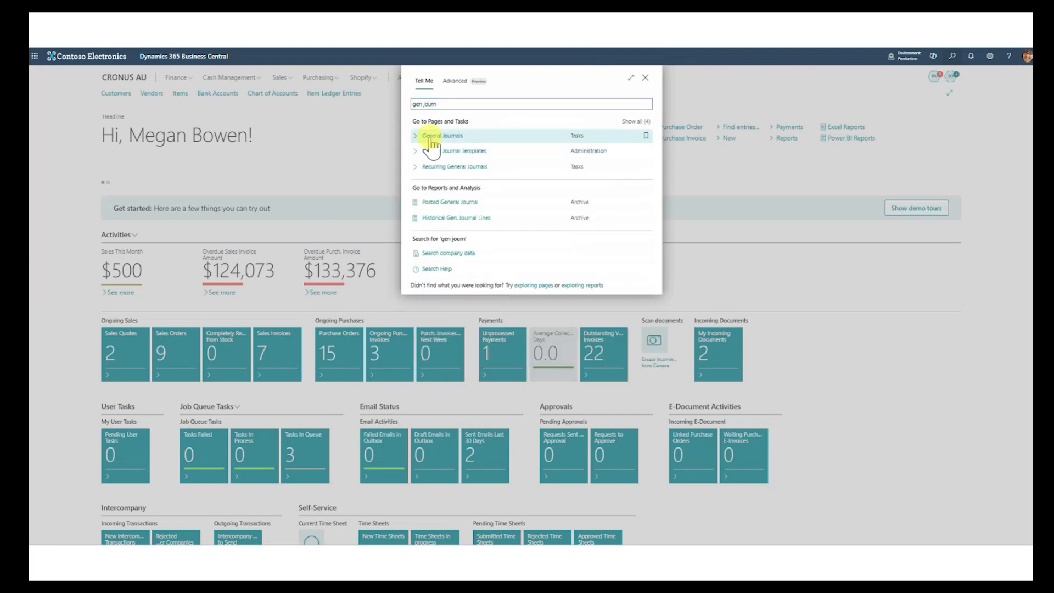
pyautogui.click(434, 136)
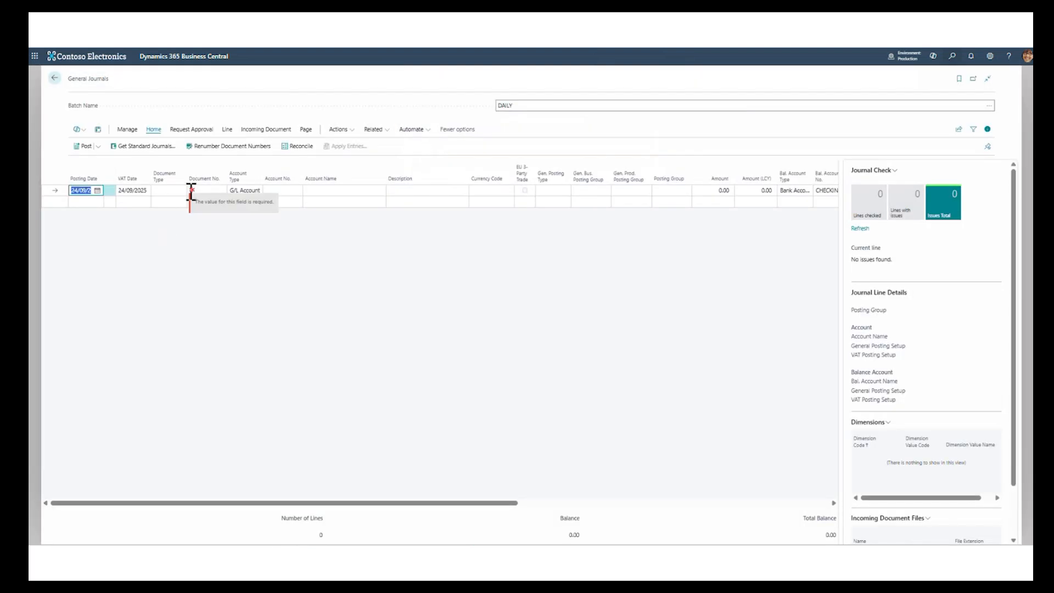
# - Enter document number PAY-NOV25 on the first journal line, with account type Employee and the managing director as the account
pyautogui.click(209, 190)
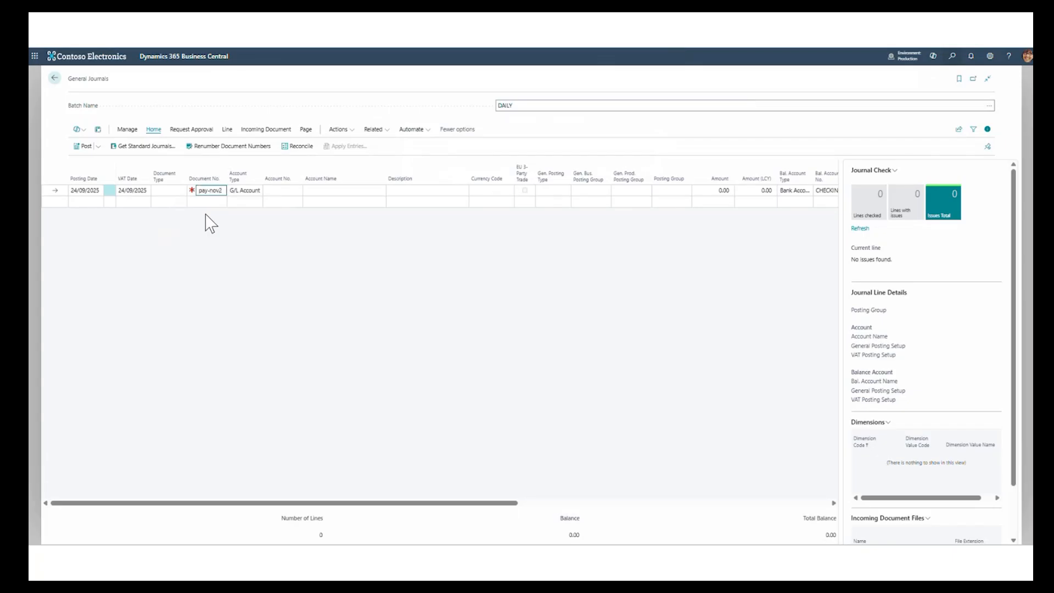
pyautogui.write('5')
pyautogui.press('Tab')
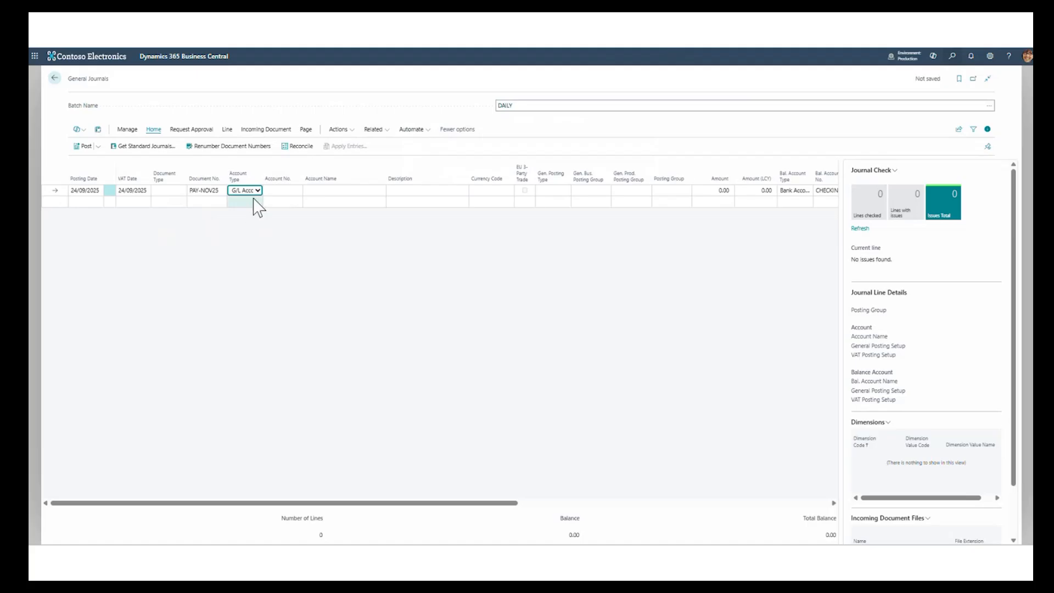
pyautogui.click(258, 191)
pyautogui.click(248, 278)
pyautogui.click(300, 194)
pyautogui.click(287, 223)
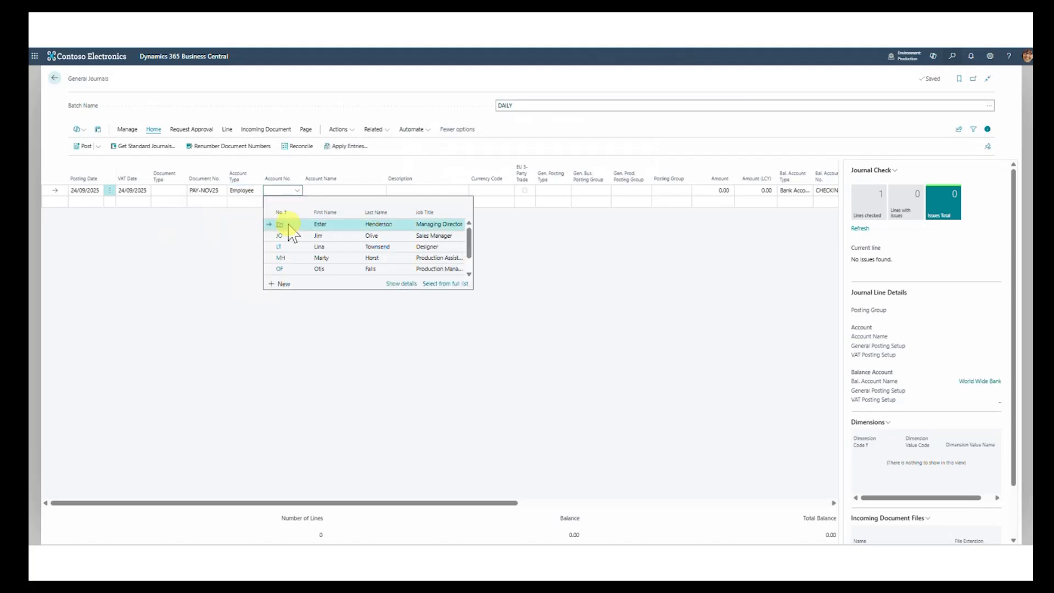
# - Examine the Allow Multiple Posting Groups option on the selected employee's card, switch it off and on again, and return to the journal
pyautogui.click(296, 191)
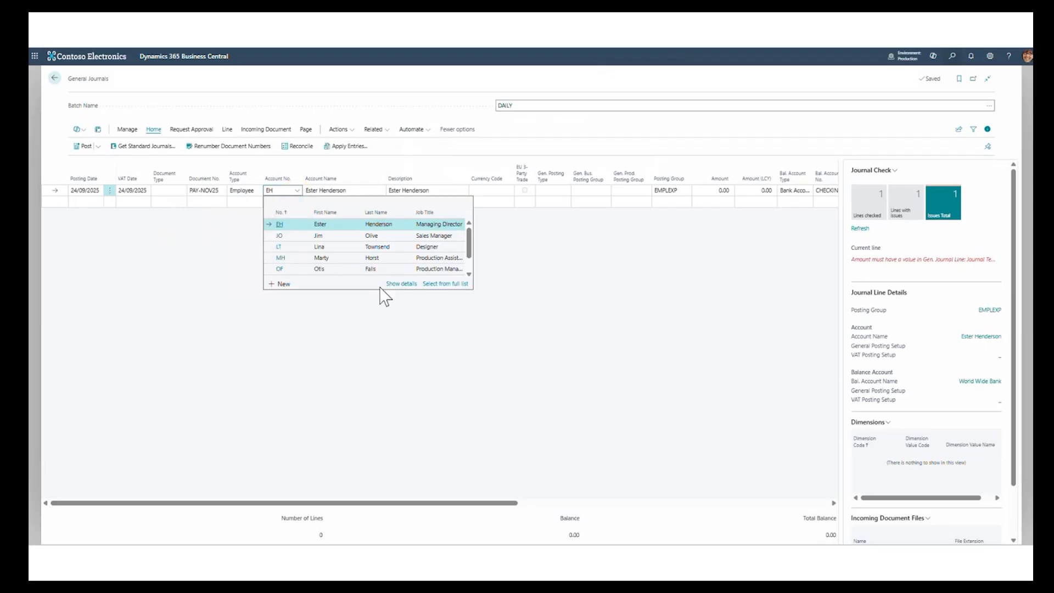
pyautogui.click(402, 284)
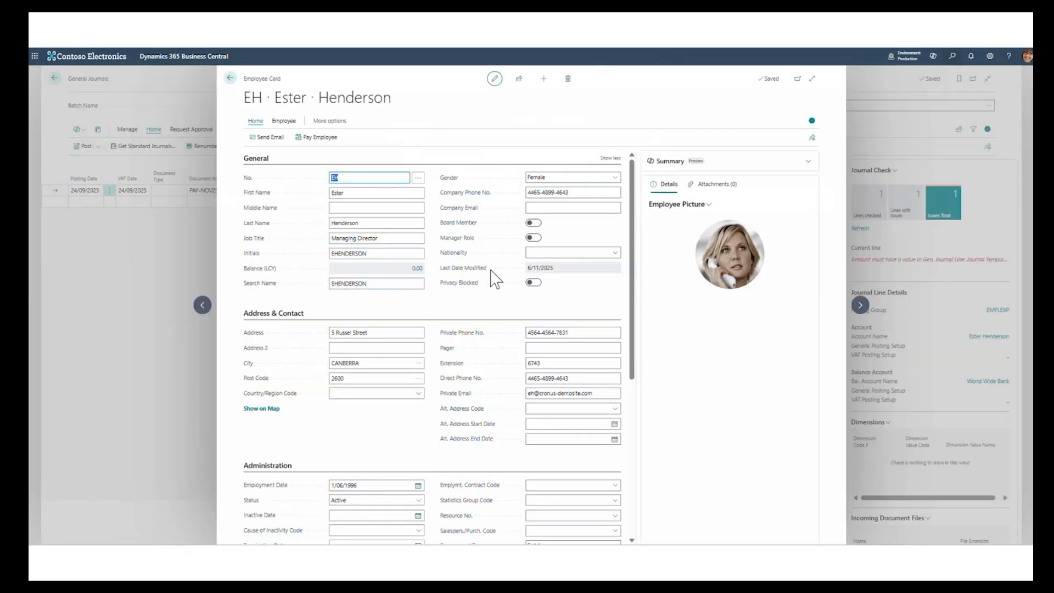
pyautogui.scroll(-1, 508, 278)
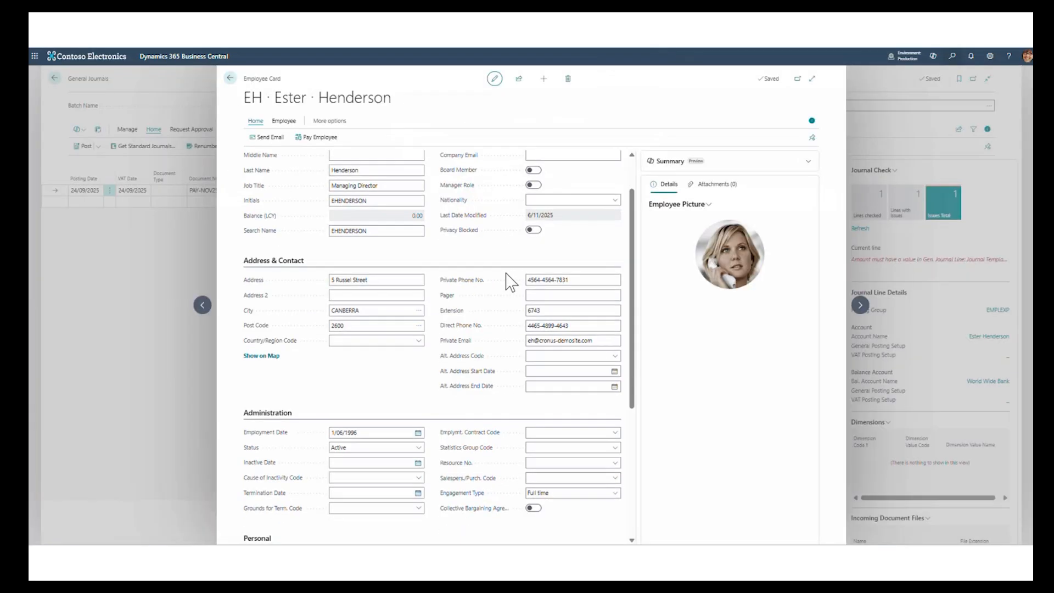
pyautogui.scroll(1, 511, 283)
pyautogui.scroll(-4, 510, 282)
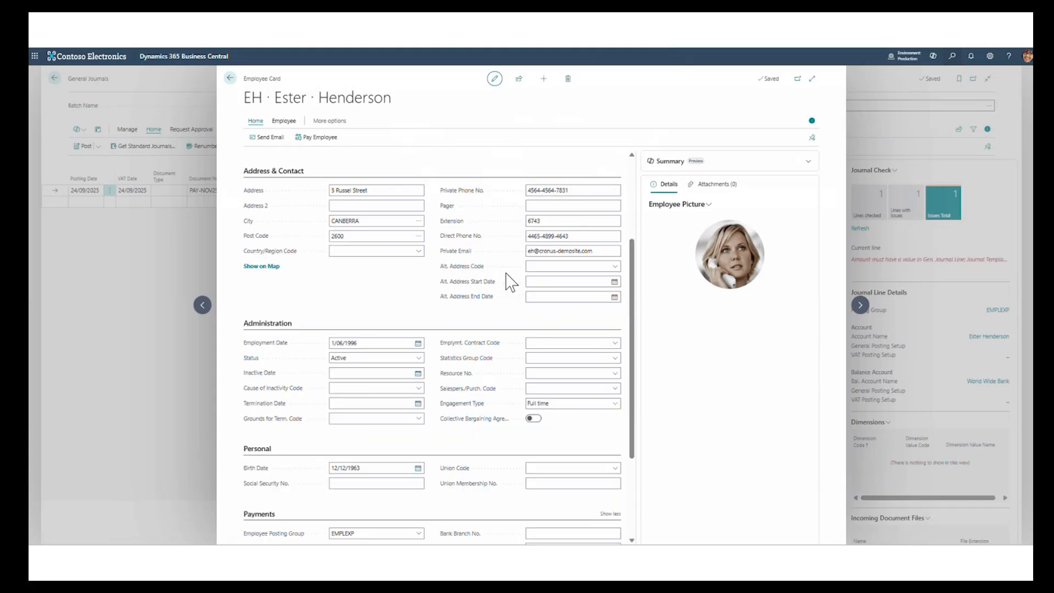
pyautogui.scroll(-2, 506, 274)
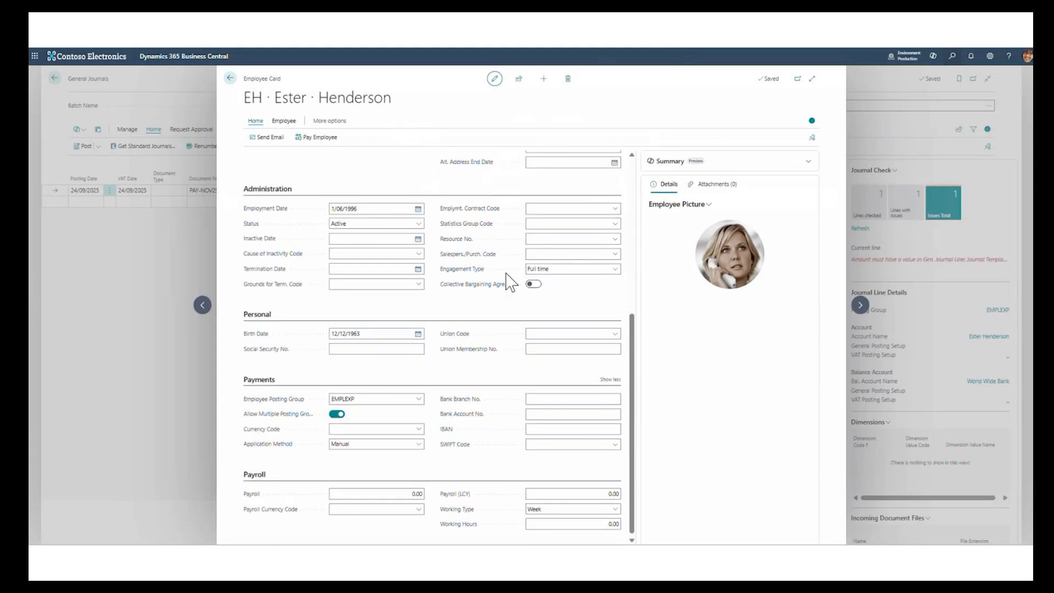
pyautogui.doubleClick(336, 413)
pyautogui.click(337, 413)
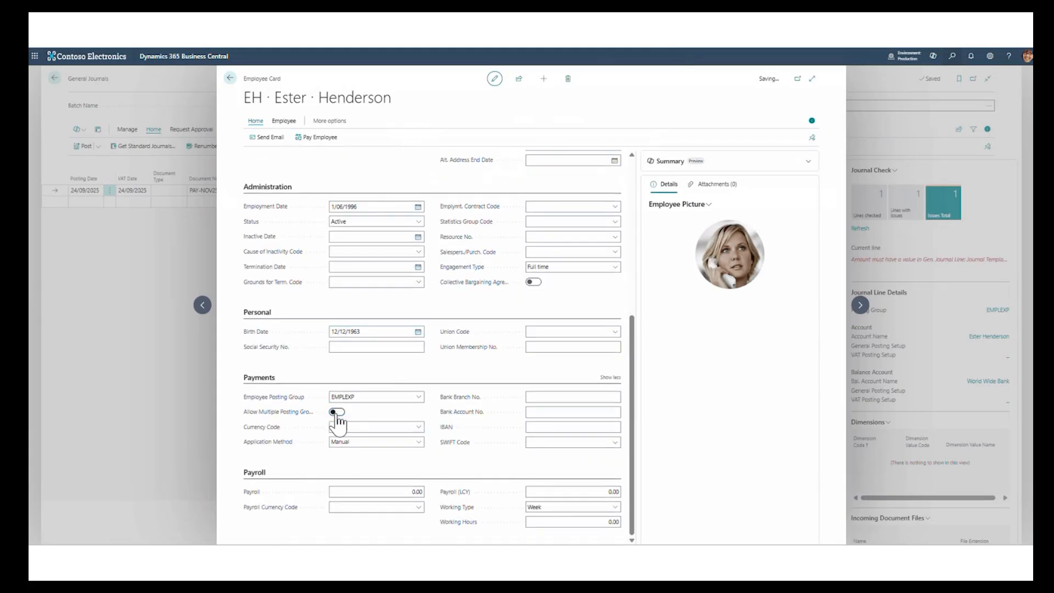
pyautogui.click(337, 413)
pyautogui.click(230, 79)
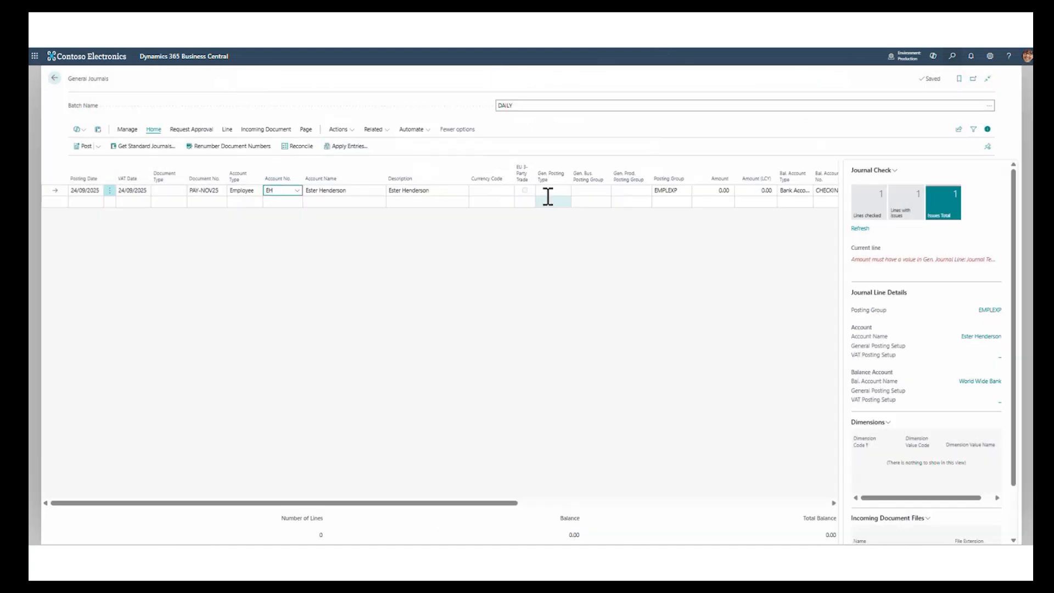
# - Examine the EMPLEXP employee posting group and its alternative posting groups from the journal line's Posting Group, and return to the journal
pyautogui.click(681, 192)
pyautogui.click(686, 190)
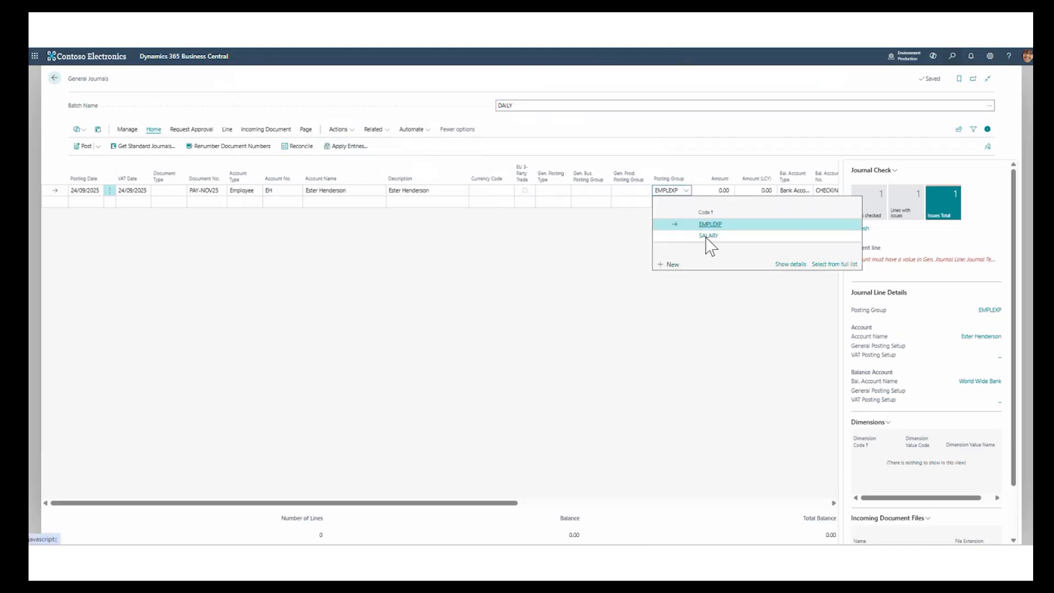
pyautogui.click(800, 267)
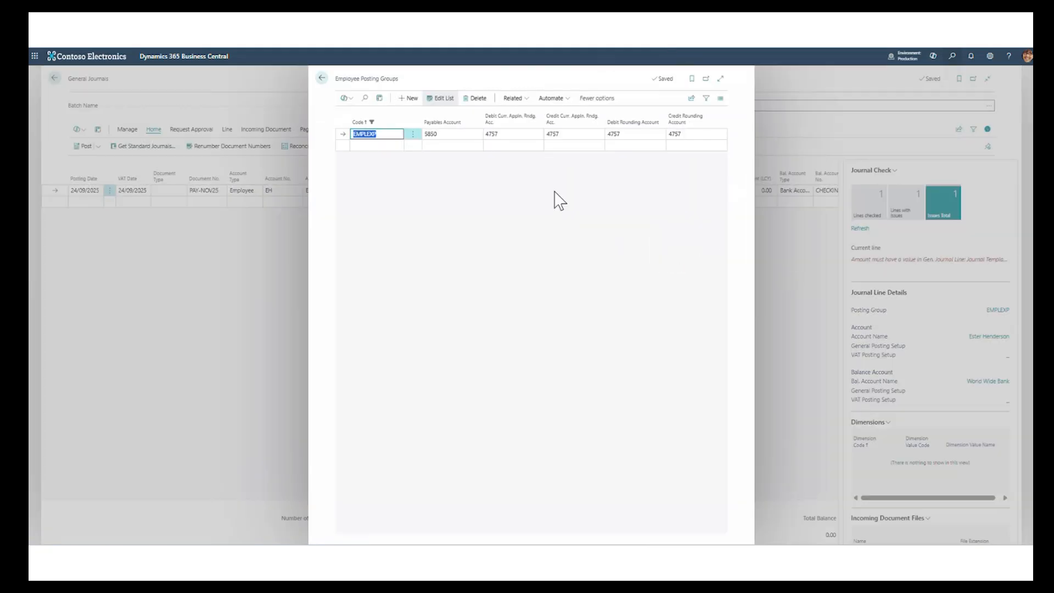
pyautogui.click(517, 99)
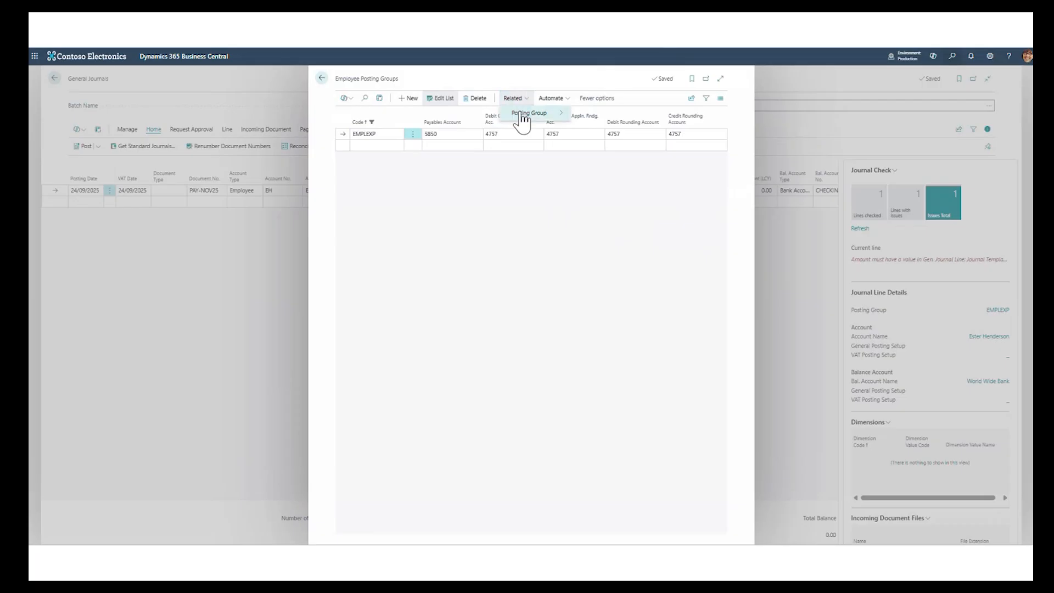
pyautogui.moveTo(543, 113)
pyautogui.click(593, 115)
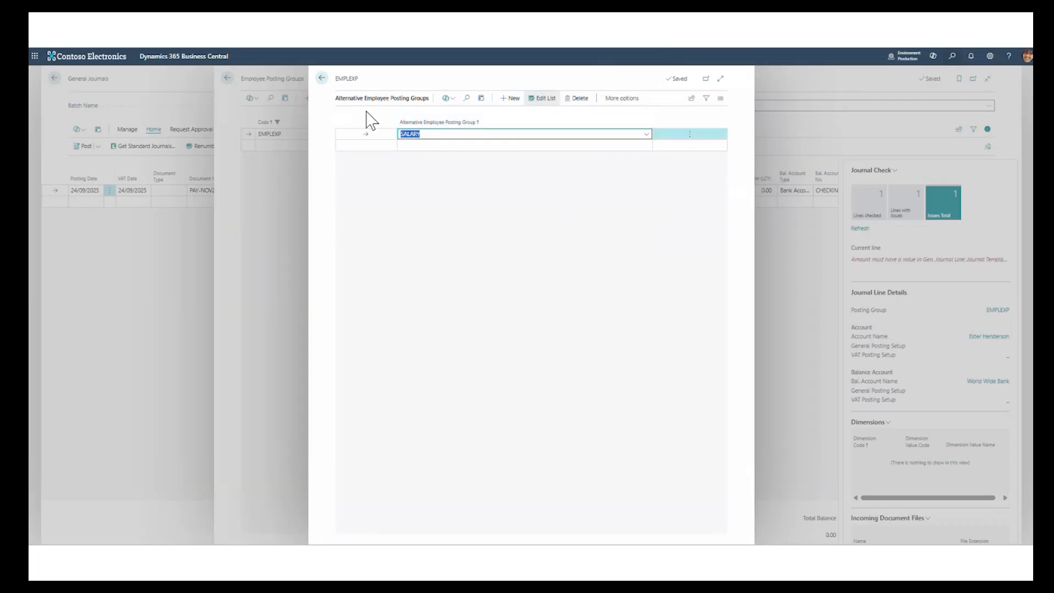
pyautogui.click(322, 78)
pyautogui.click(322, 79)
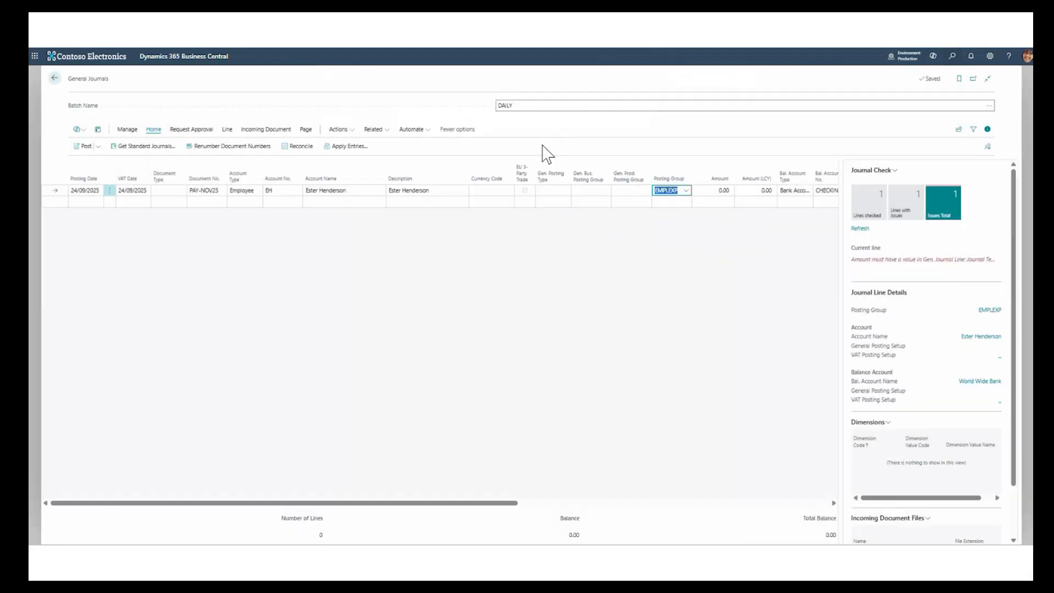
# - Set the employee journal line's posting group to SALARY and its amount to 3000
pyautogui.click(686, 191)
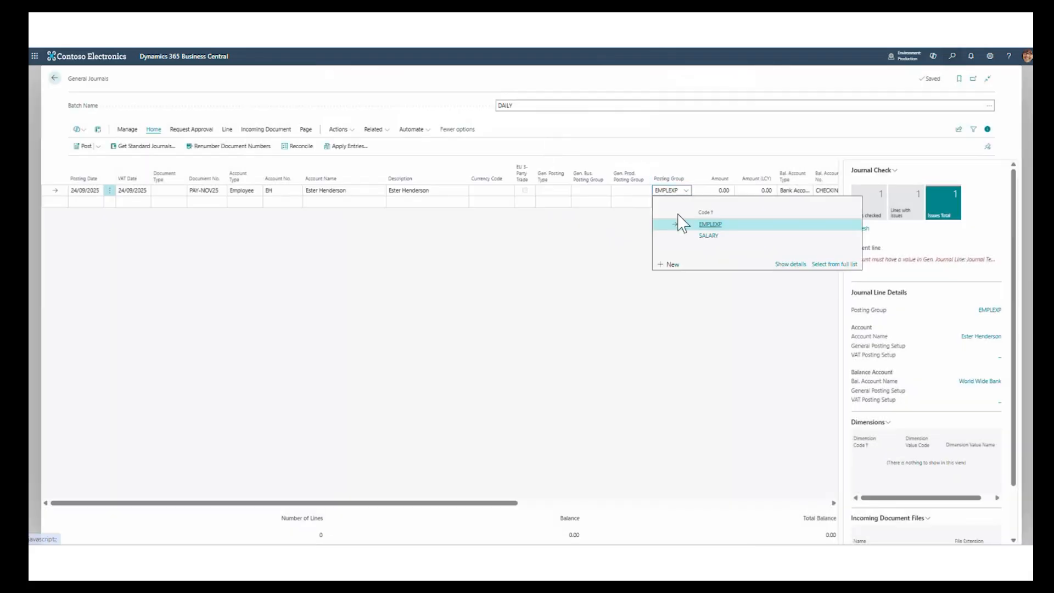
pyautogui.click(708, 236)
pyautogui.click(714, 189)
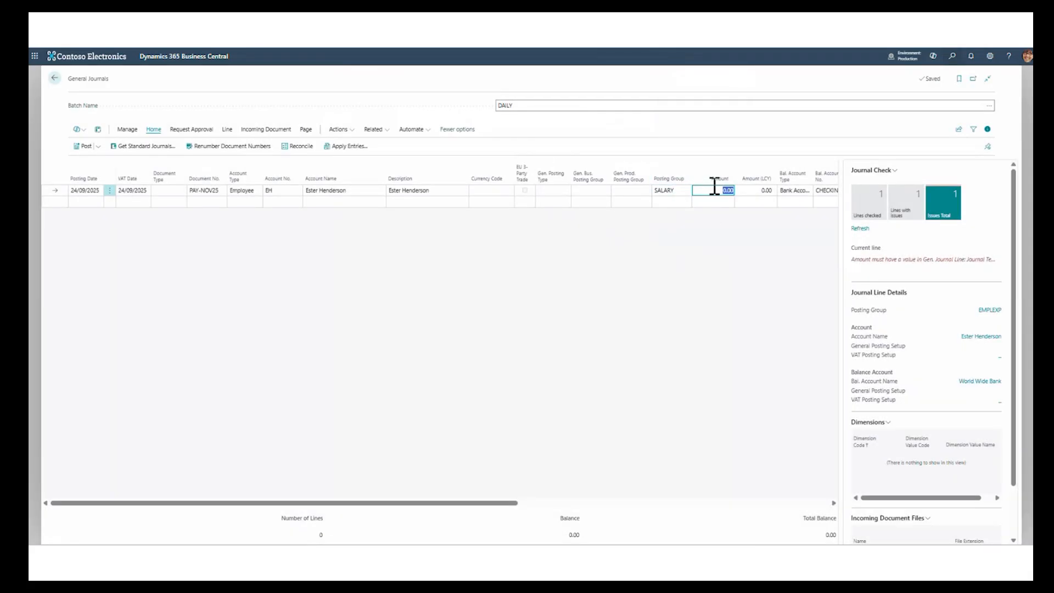
pyautogui.write('3000')
pyautogui.press('Tab')
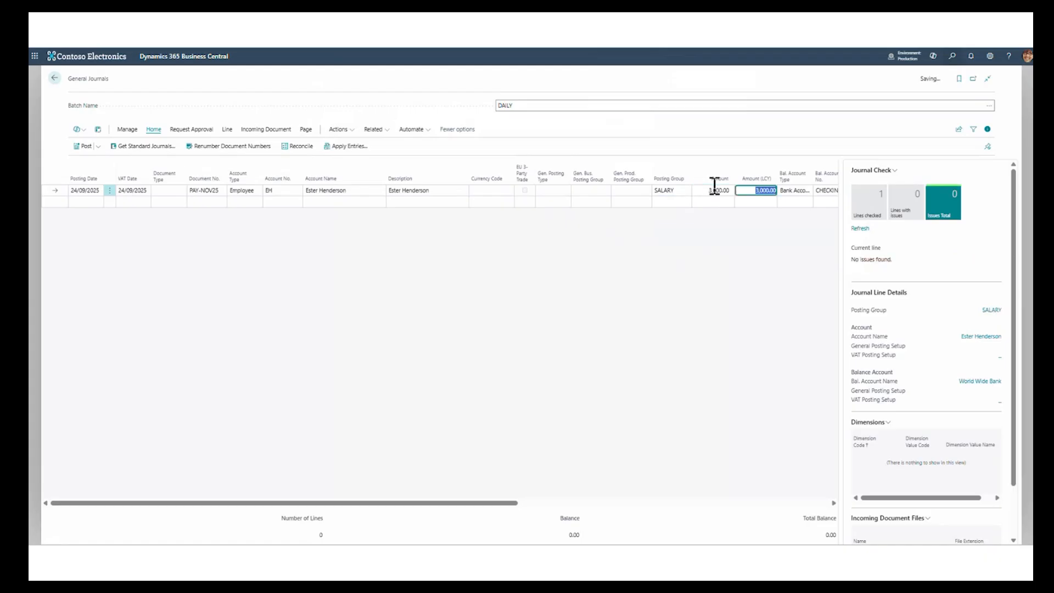
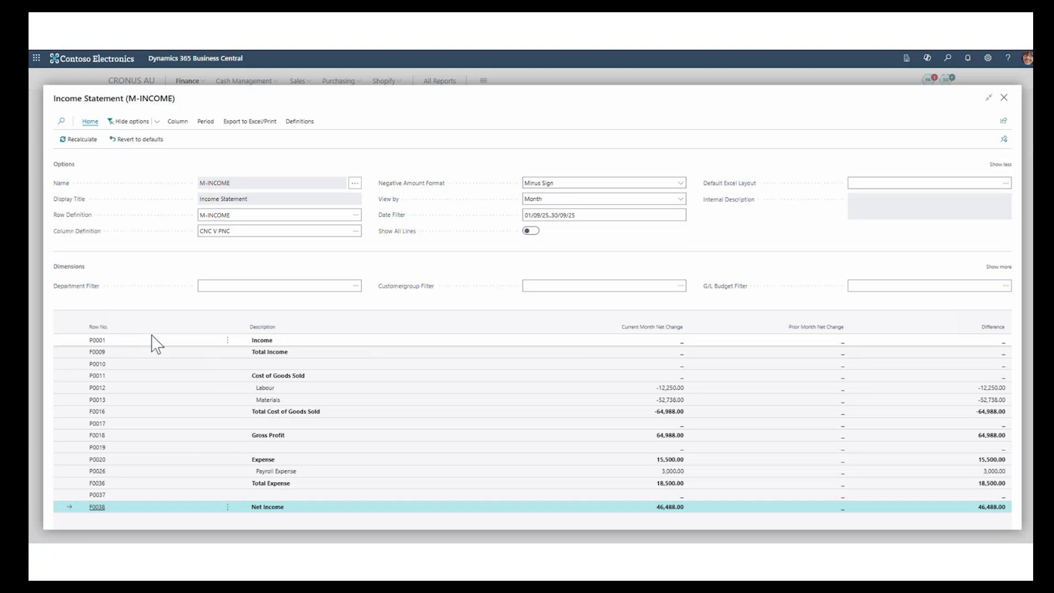
# - Open the M-INCOME row definition without making a copy and insert a new line above the Income, Interest row
pyautogui.click(299, 123)
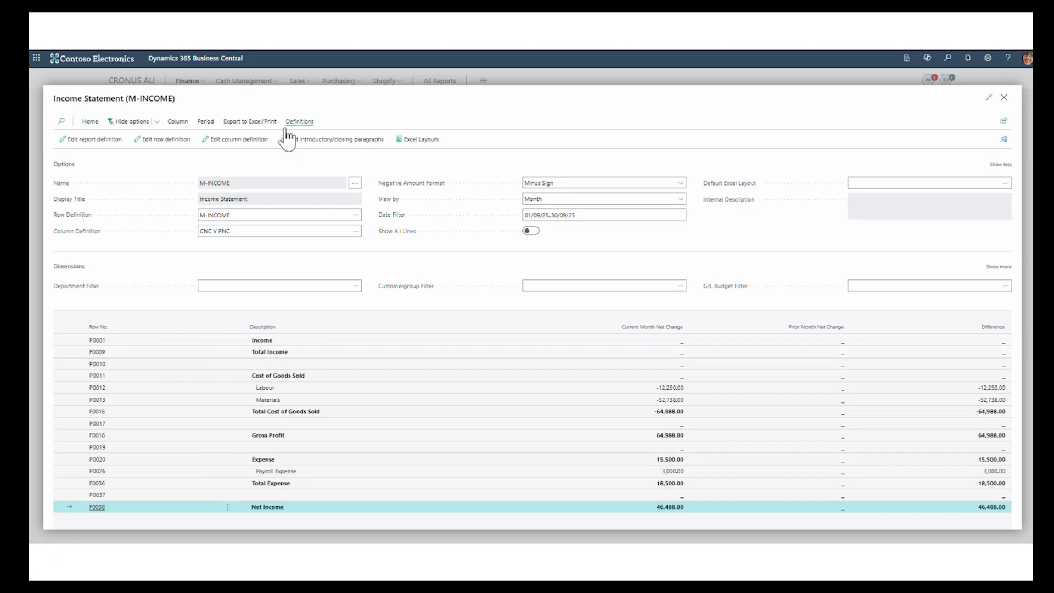
pyautogui.click(168, 140)
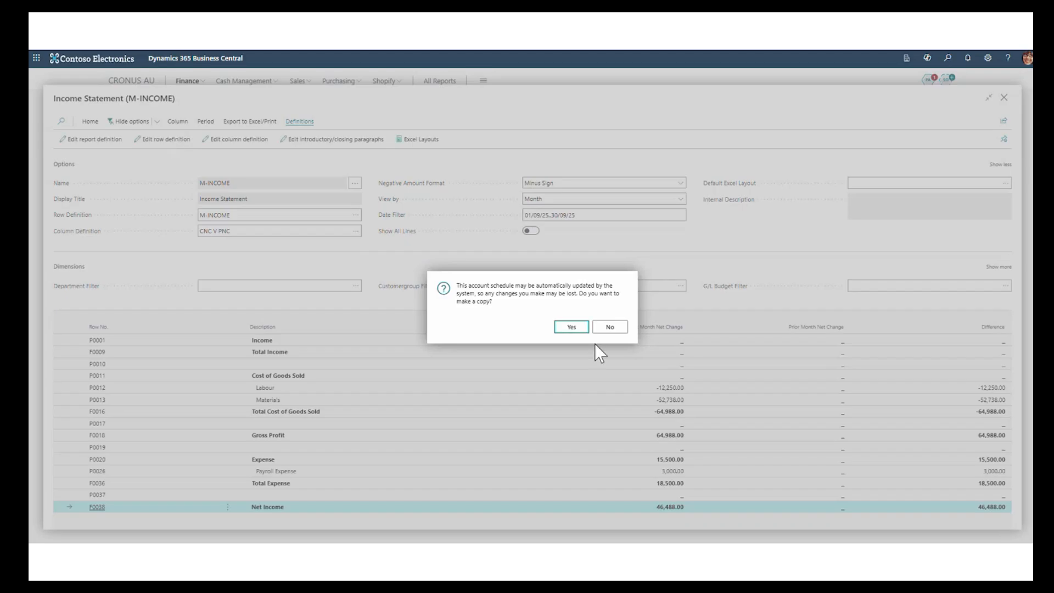
pyautogui.click(604, 327)
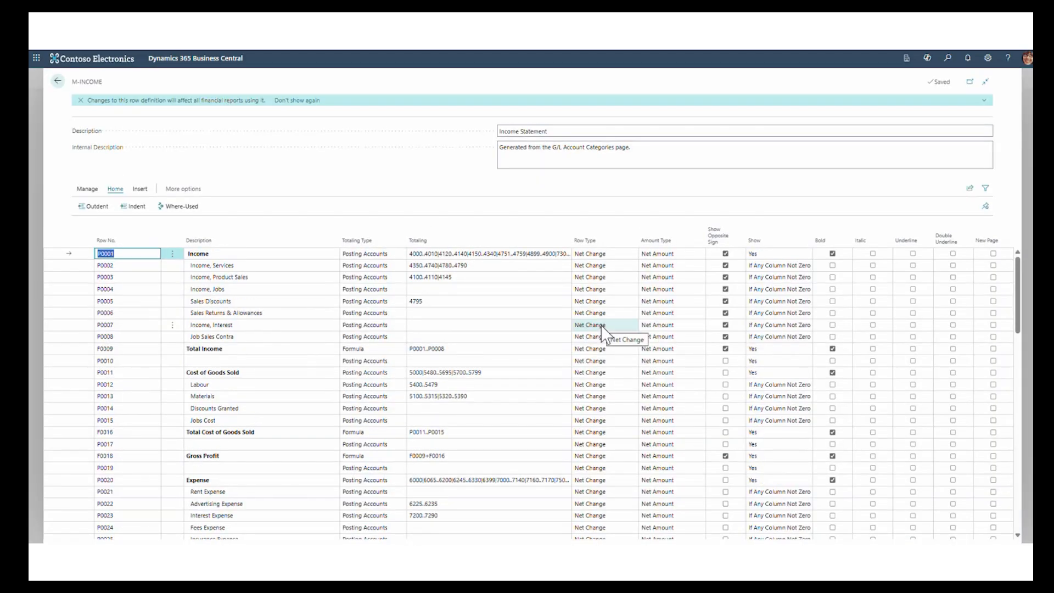
pyautogui.click(173, 324)
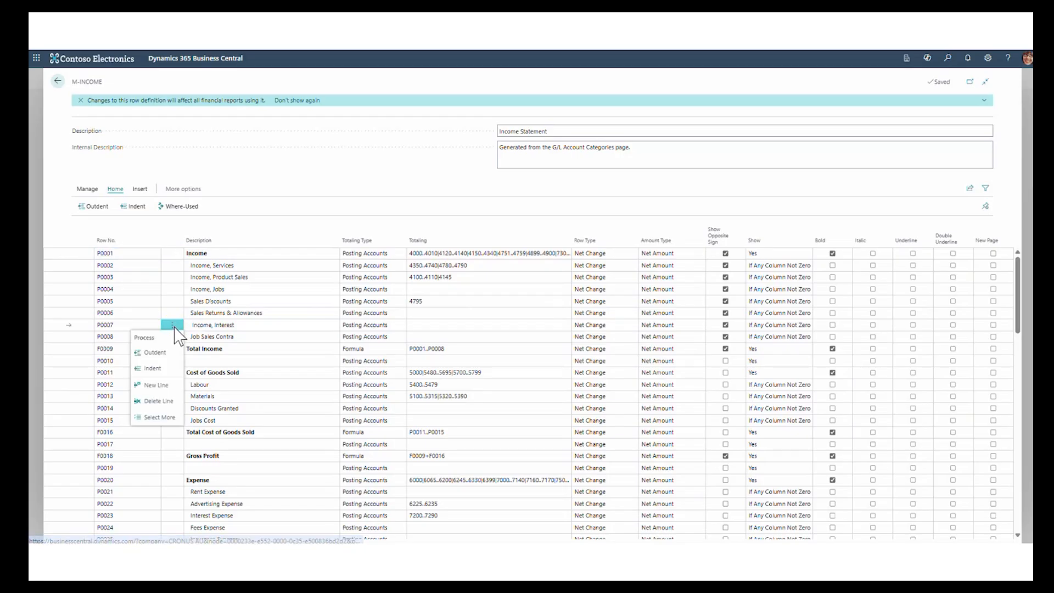
pyautogui.click(156, 385)
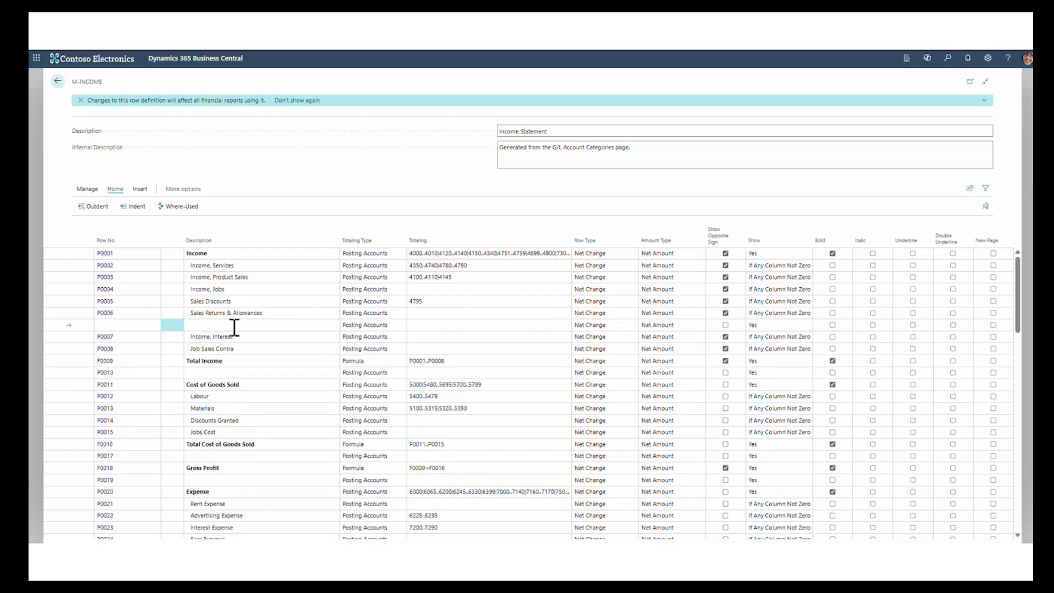
# - Set the new row's totaling to account 4120, indent the Stock Sales row, and return to the Income Statement report
pyautogui.click(417, 325)
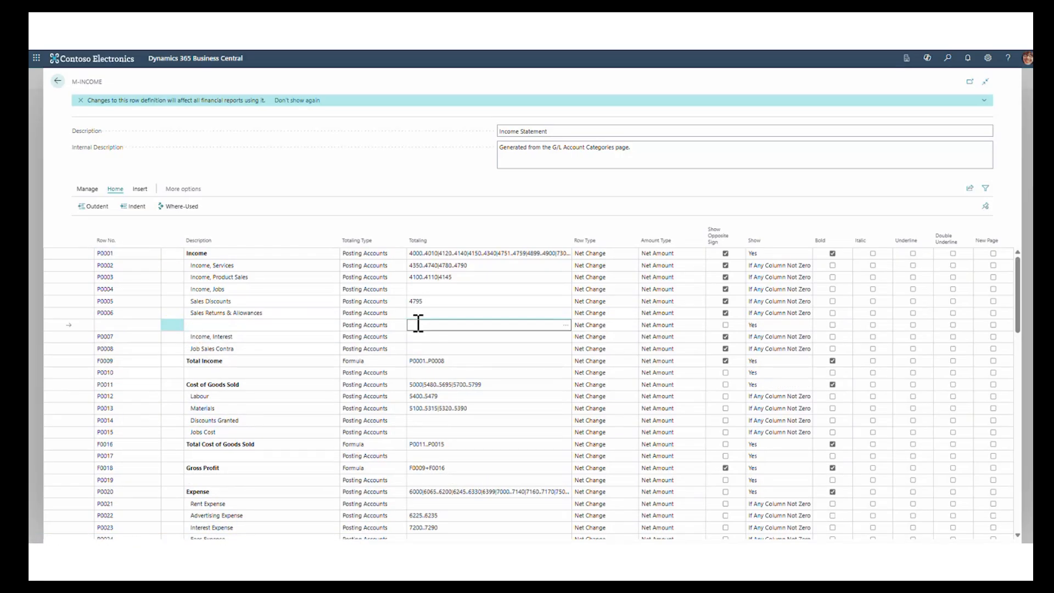
pyautogui.write('4120')
pyautogui.press('Tab')
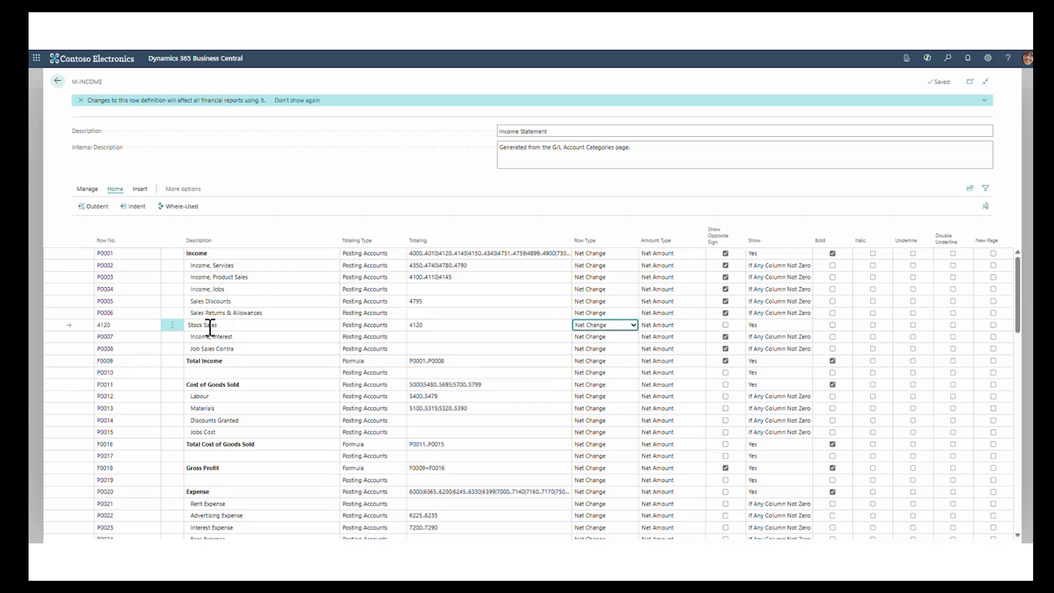
pyautogui.click(134, 206)
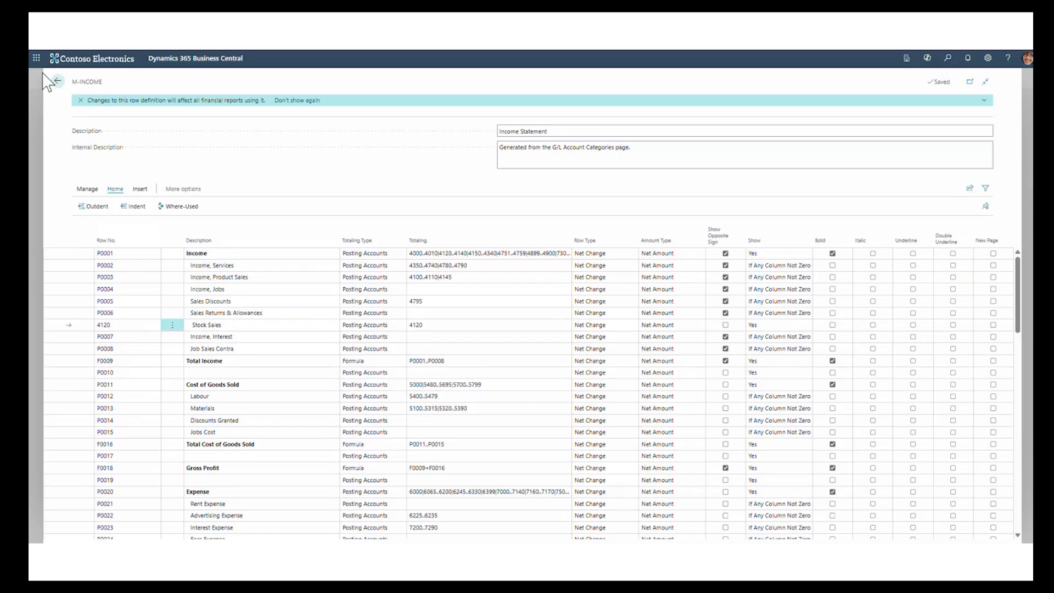
pyautogui.click(57, 82)
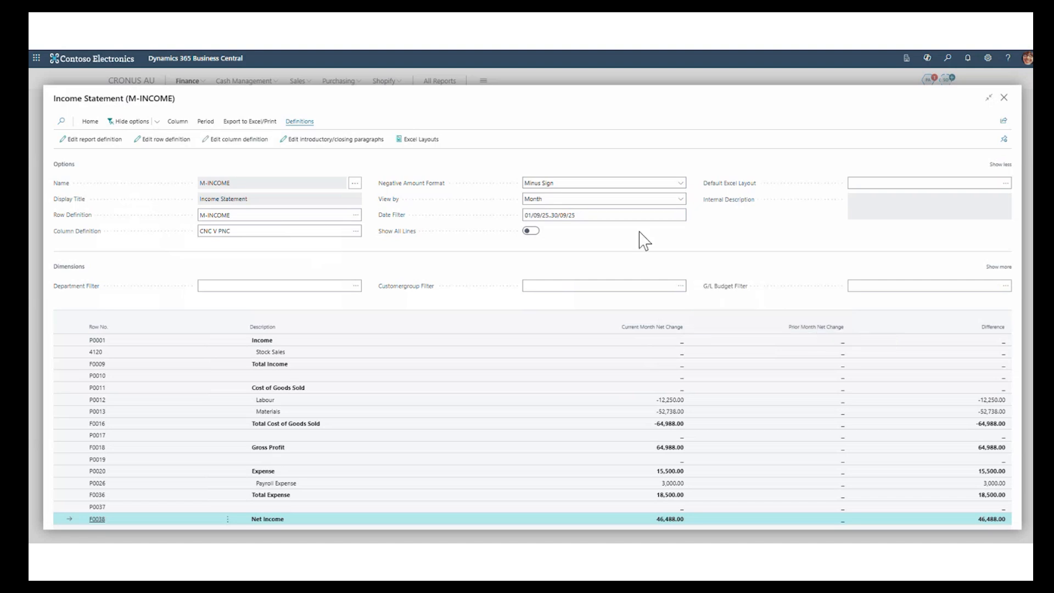
# - In the CNC V PNC column definition, include the date as Month and Year in the headers of columns 1 and 2
pyautogui.click(237, 140)
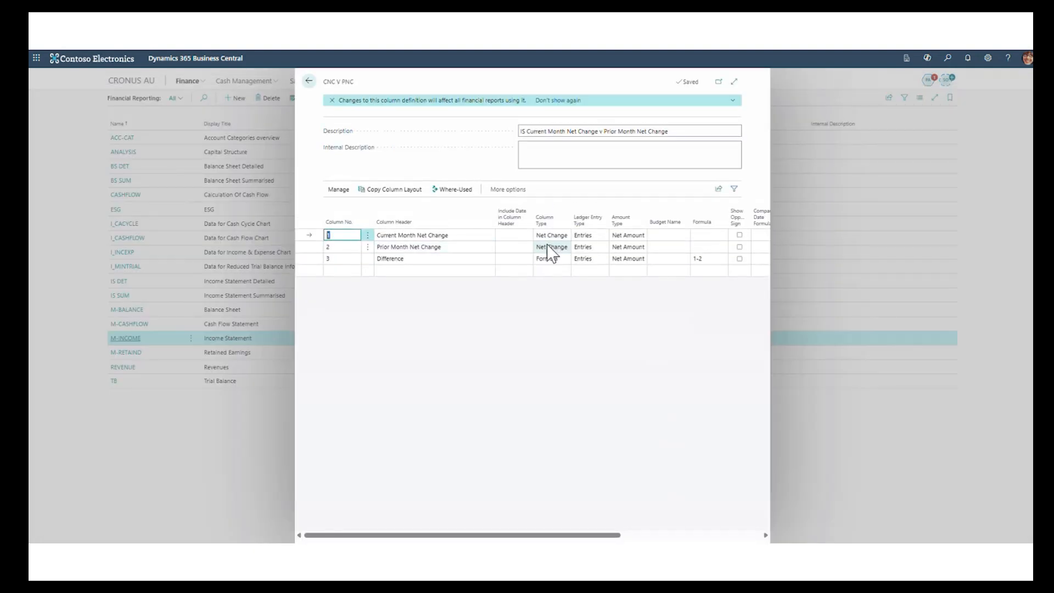
pyautogui.click(517, 235)
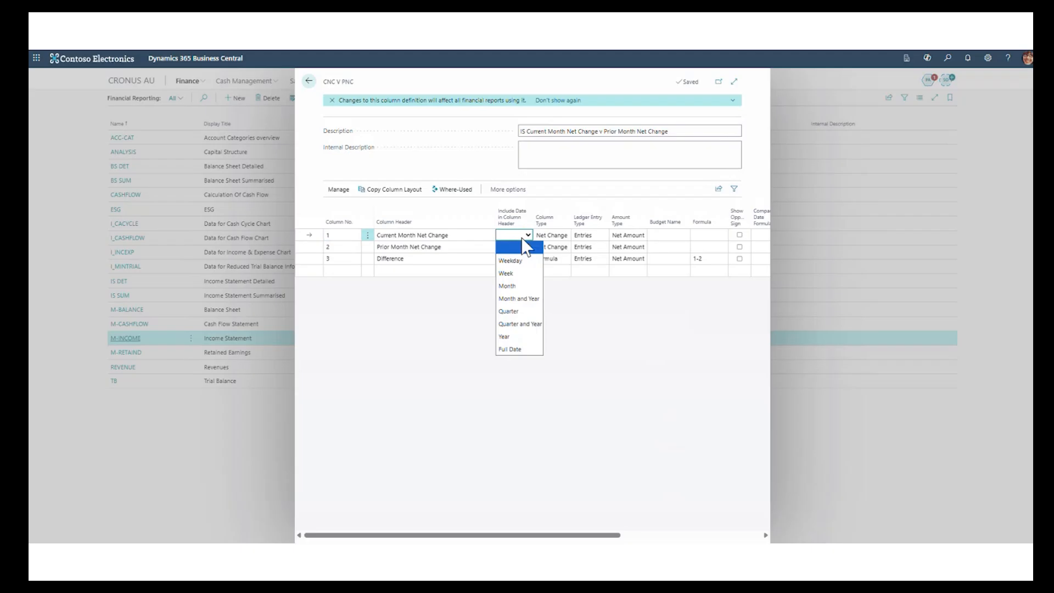
pyautogui.click(524, 299)
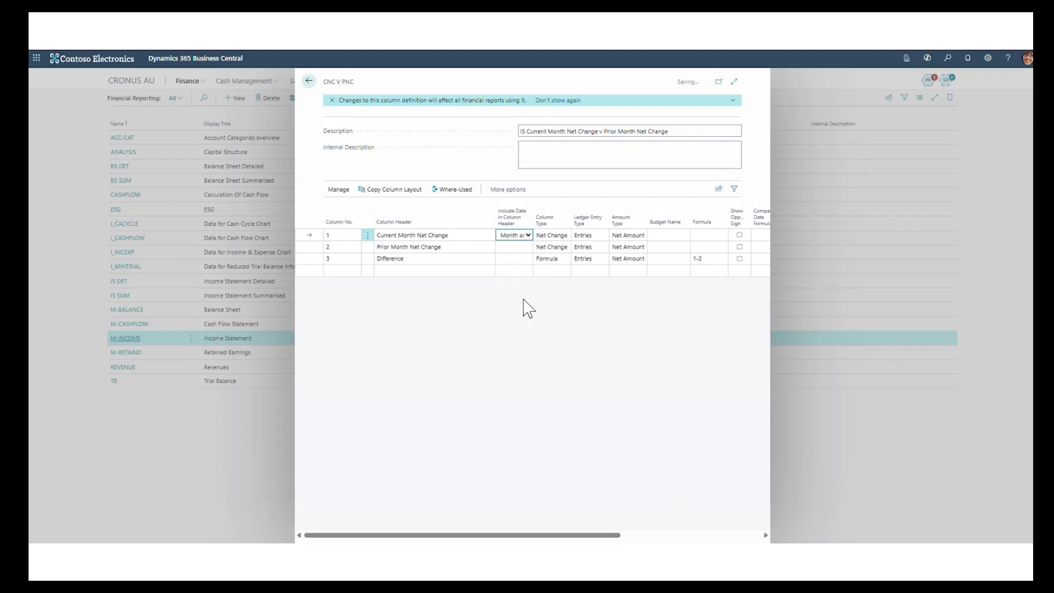
pyautogui.click(526, 248)
pyautogui.click(528, 249)
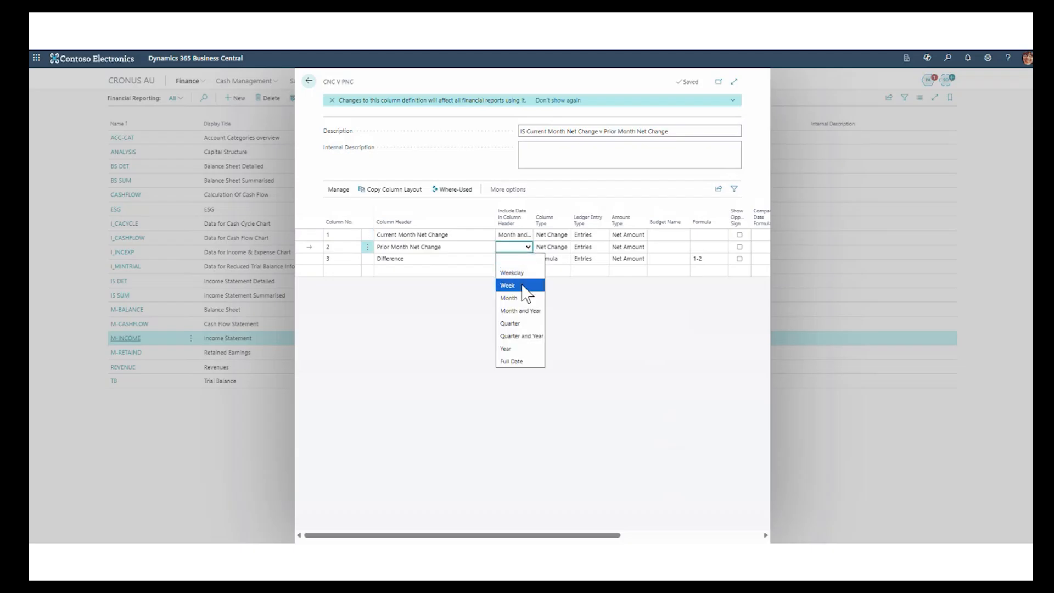
pyautogui.click(525, 310)
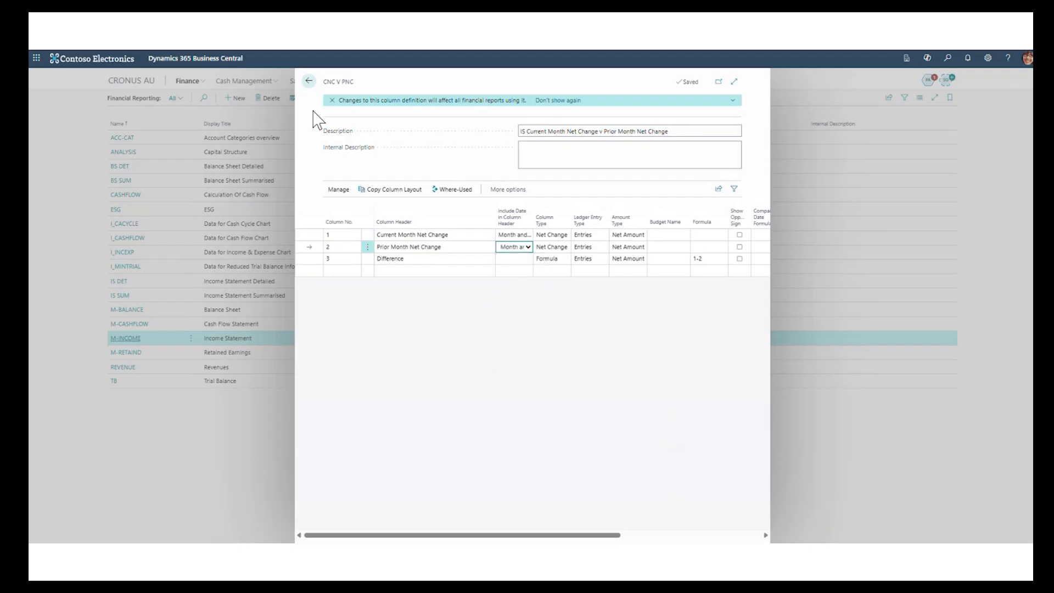
pyautogui.click(309, 82)
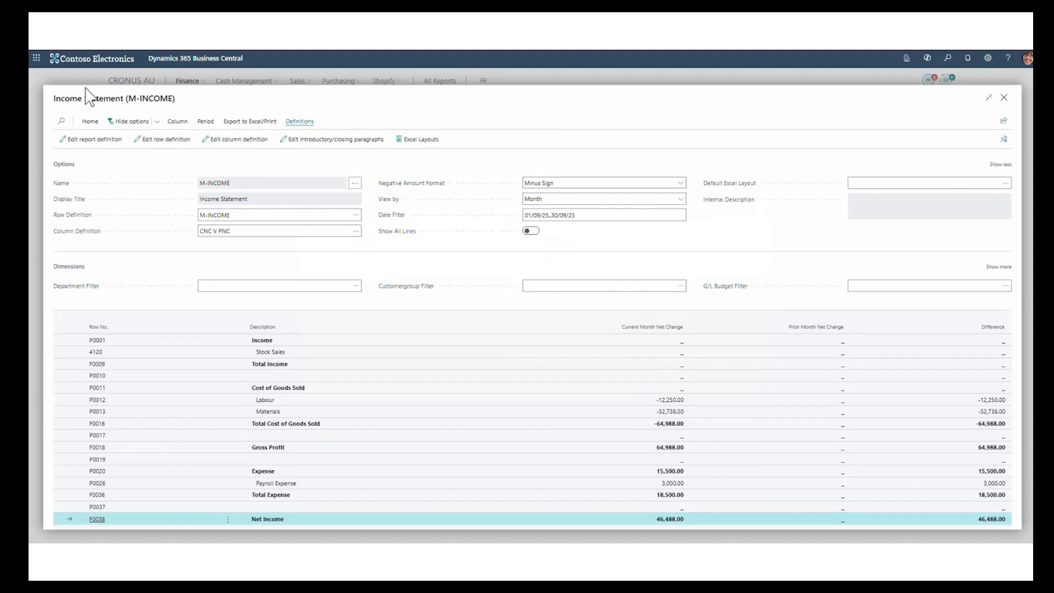
# - Reopen the M-INCOME financial report to examine its column headers, and return to the list of financial reports
pyautogui.click(1003, 99)
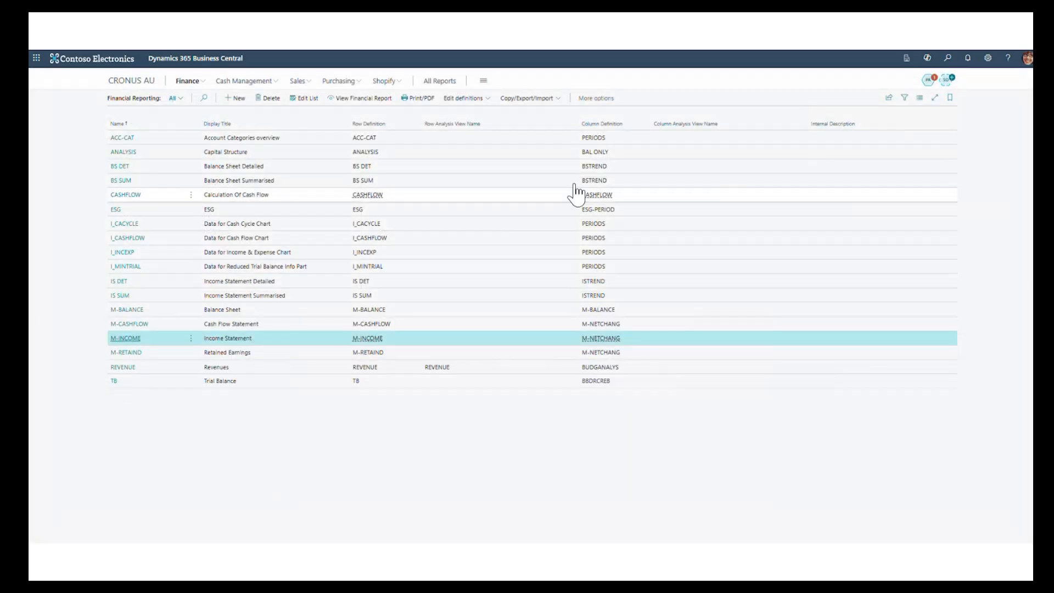
pyautogui.click(374, 100)
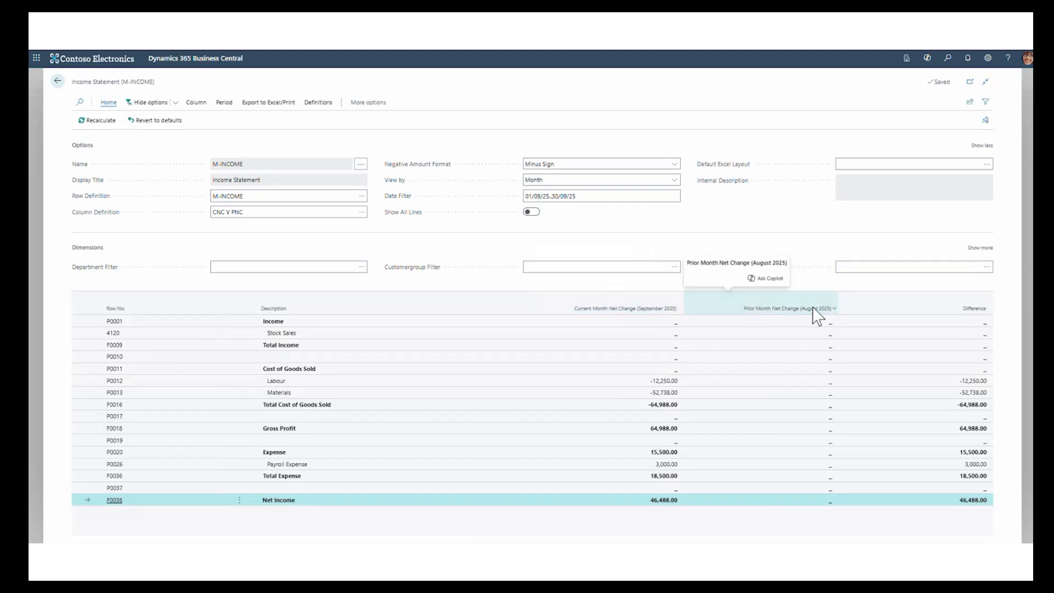
pyautogui.click(57, 80)
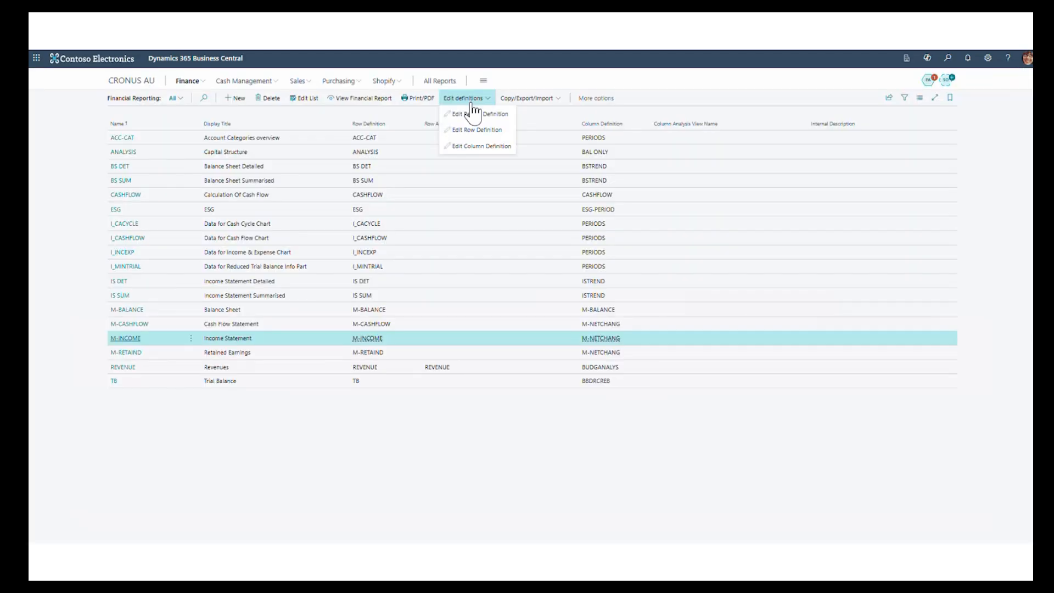
# - Clear the Current Month Net Change header text of column 1 in the M-INCOME column definition, and reopen the report
pyautogui.click(132, 341)
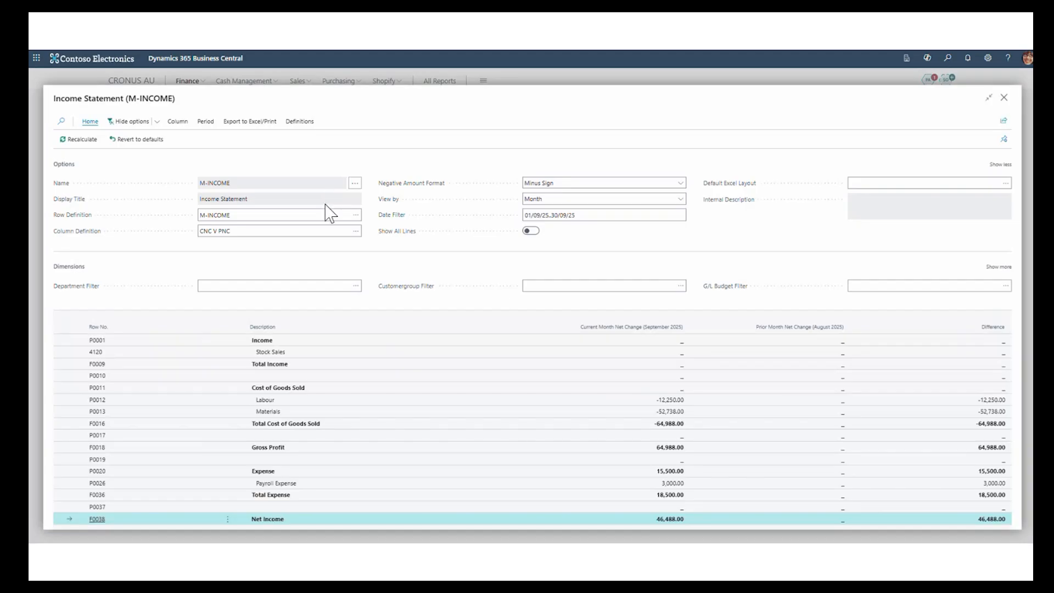
pyautogui.click(301, 123)
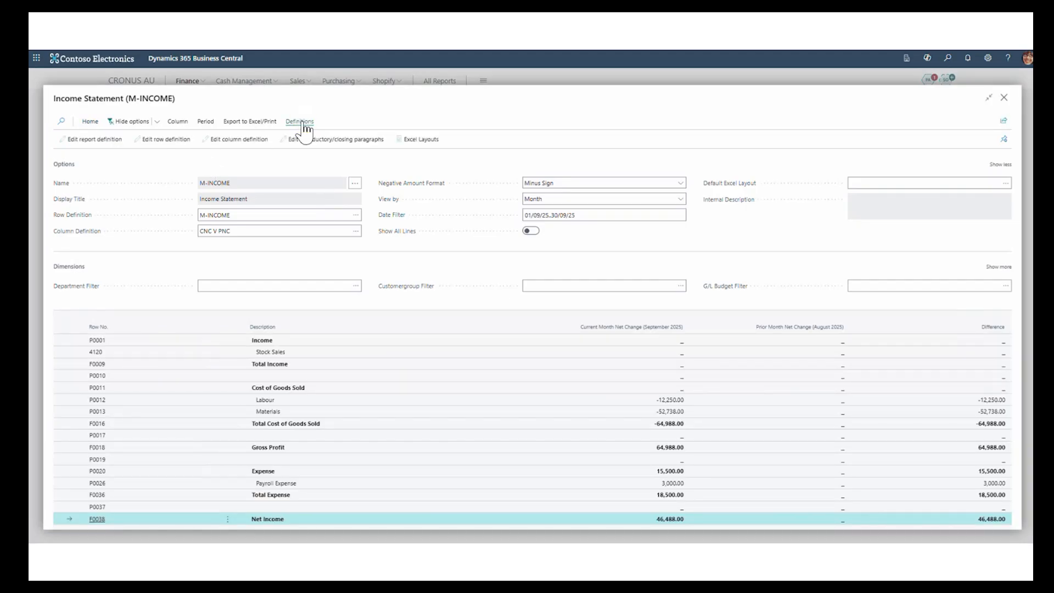
pyautogui.click(240, 138)
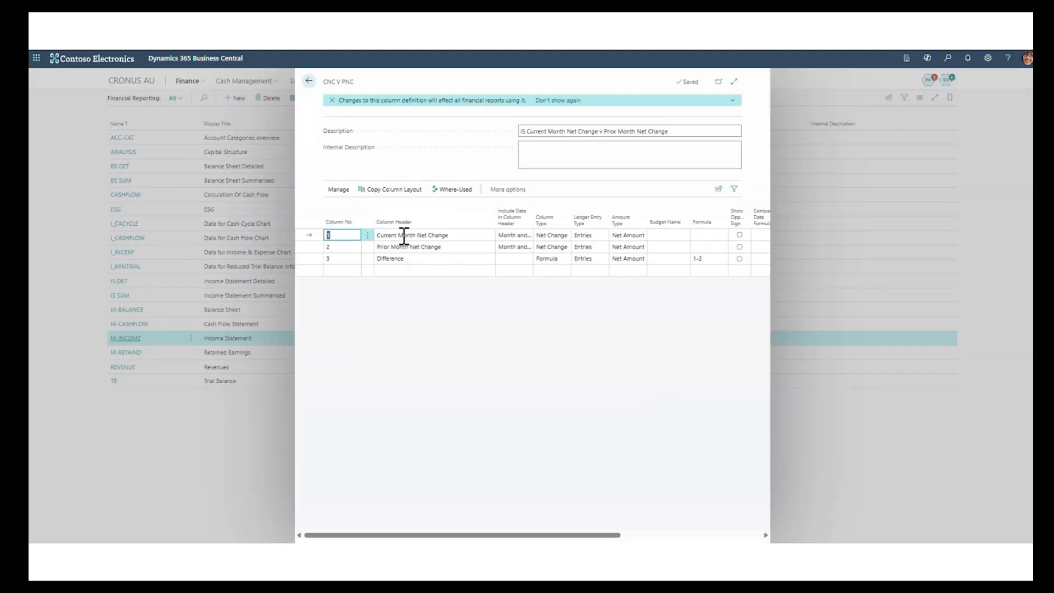
pyautogui.click(404, 237)
pyautogui.press('Delete')
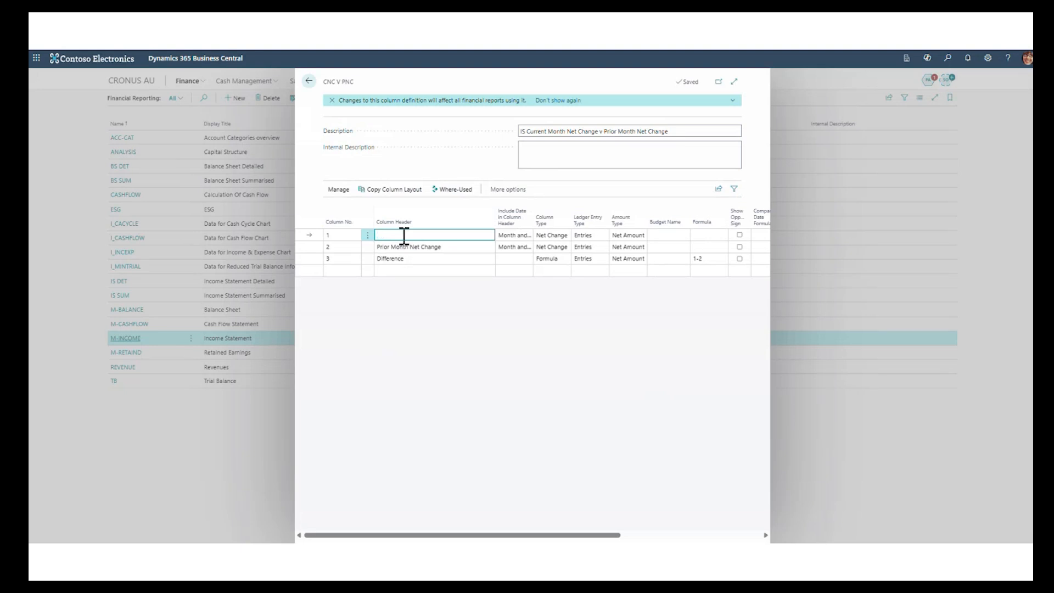
pyautogui.click(309, 82)
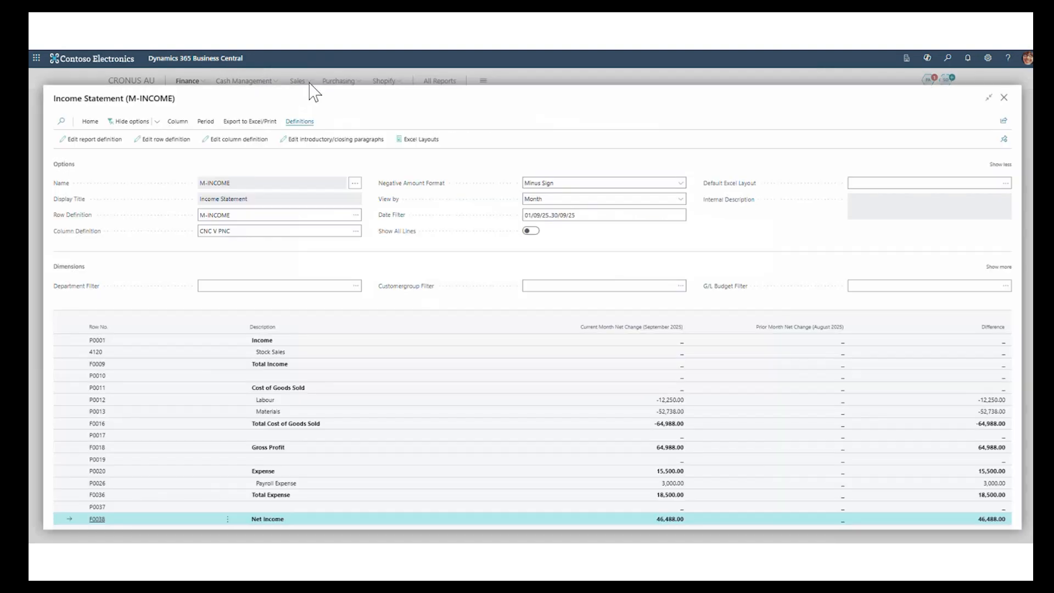
pyautogui.click(1001, 98)
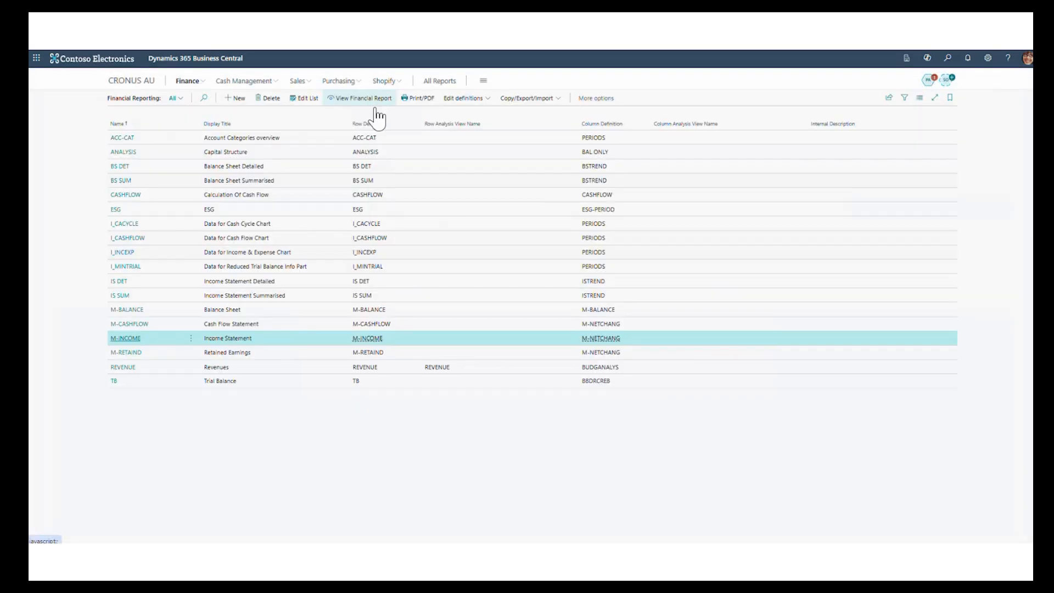
pyautogui.click(375, 100)
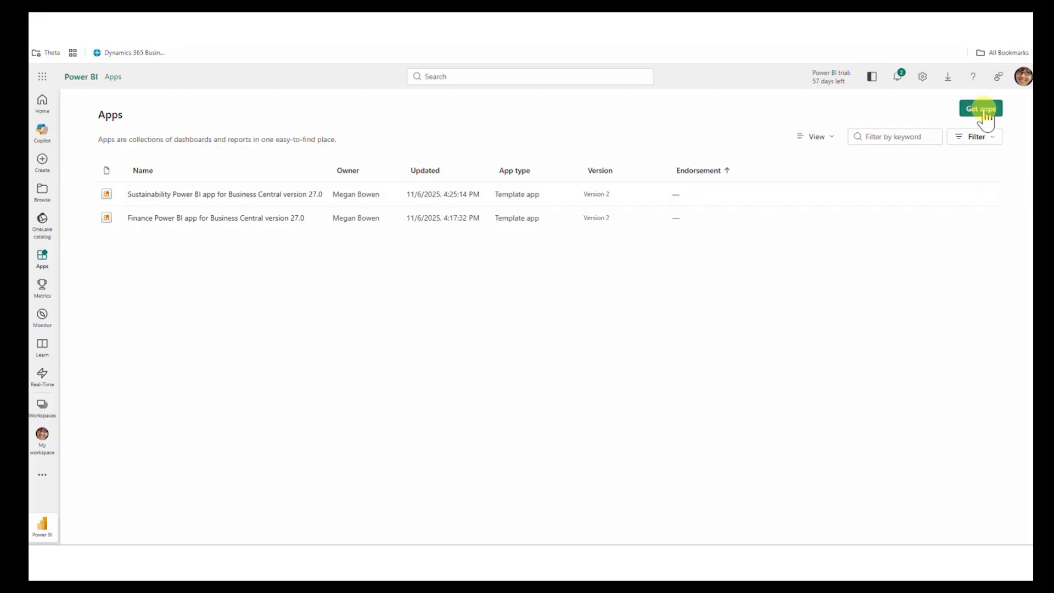
# - Search the available Power BI apps for 27 and browse the Business Central apps
pyautogui.click(985, 114)
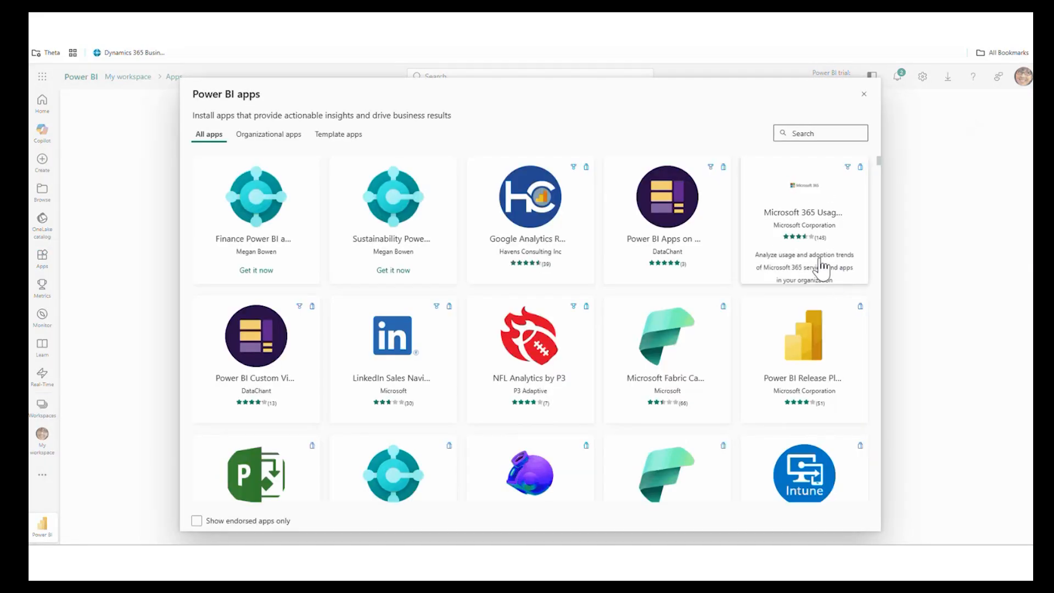
pyautogui.click(799, 133)
pyautogui.write('27')
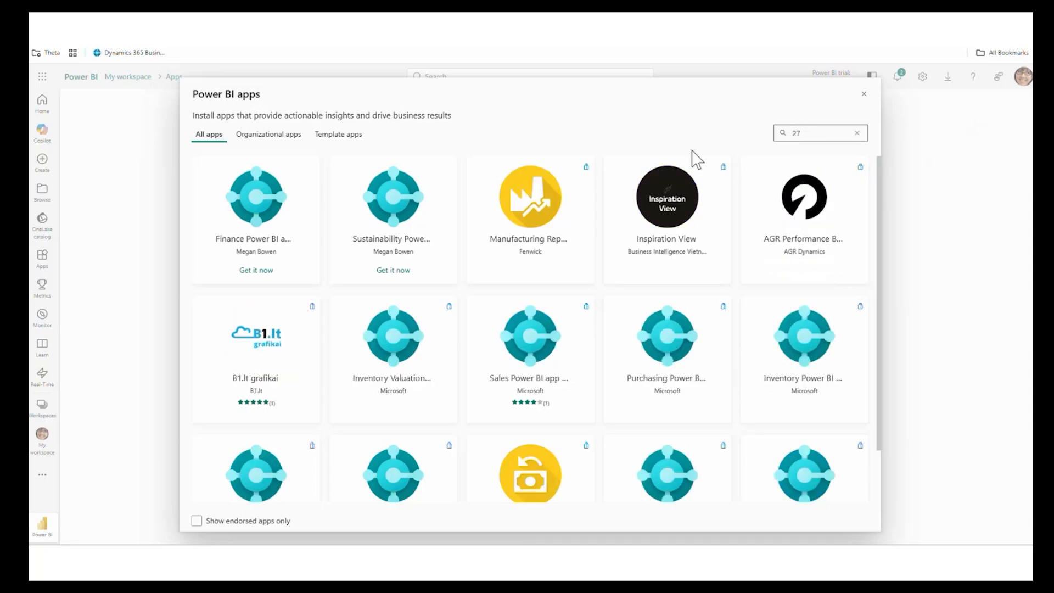
pyautogui.scroll(-1, 700, 164)
pyautogui.scroll(1, 700, 169)
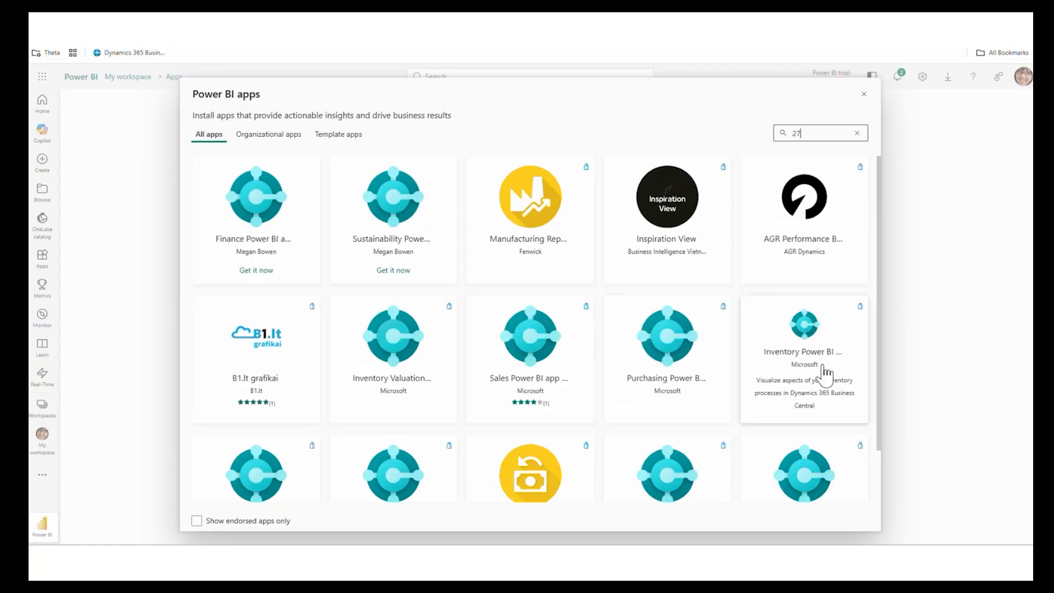
pyautogui.scroll(-2, 814, 464)
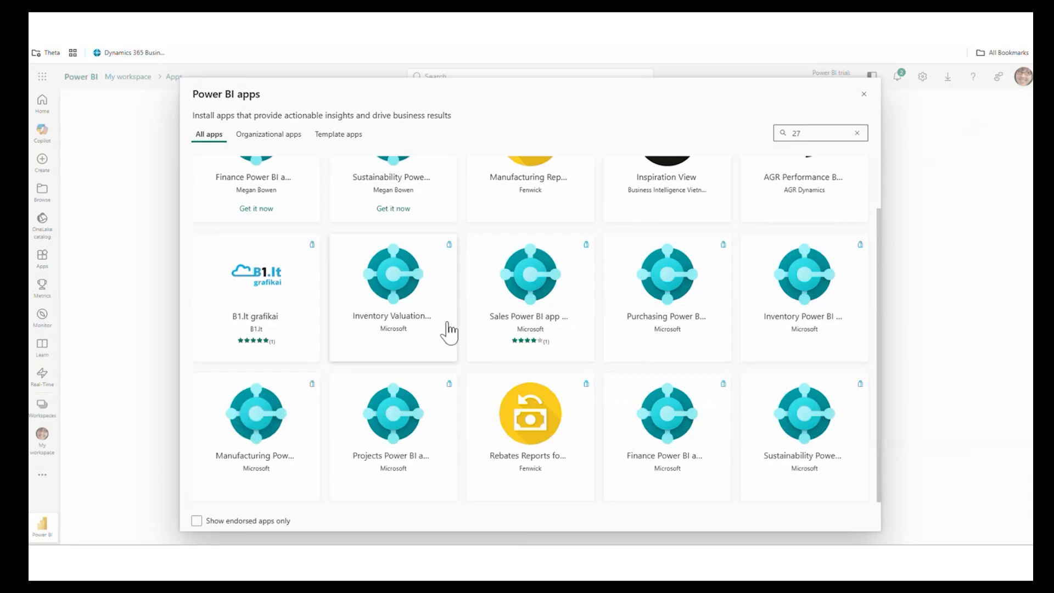
# - Install the Inventory Valuation Power BI app for Business Central (27.0), accepting the confirmation to continue
pyautogui.click(405, 324)
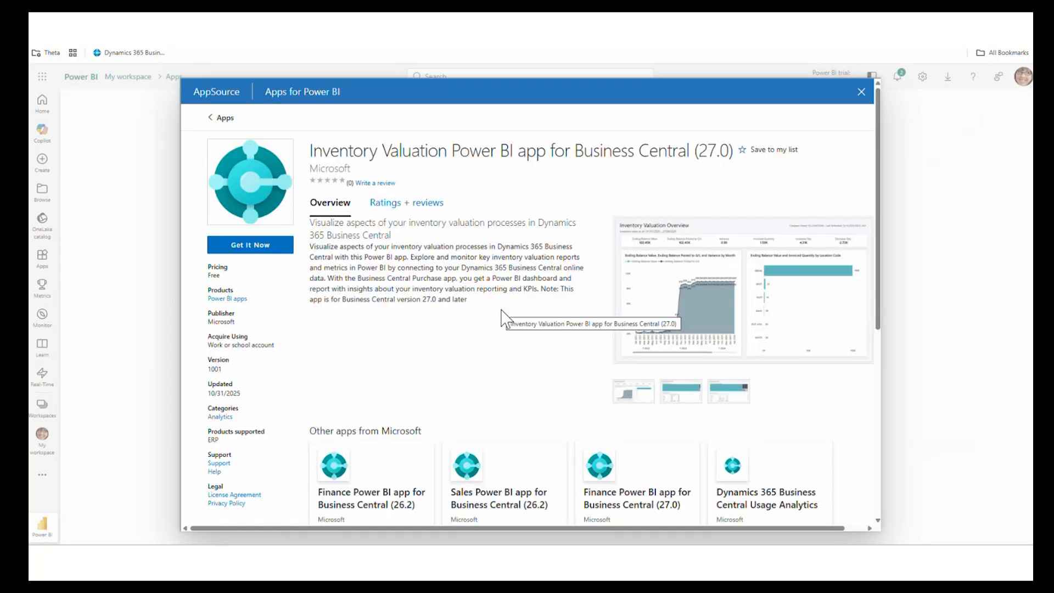
pyautogui.moveTo(701, 152); pyautogui.dragTo(737, 159)
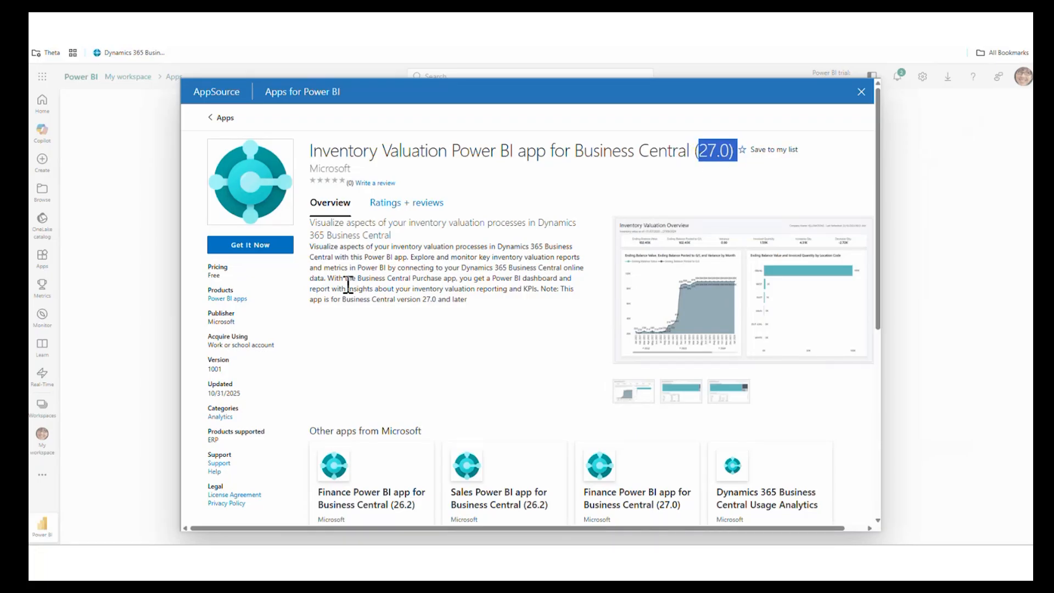
pyautogui.click(250, 246)
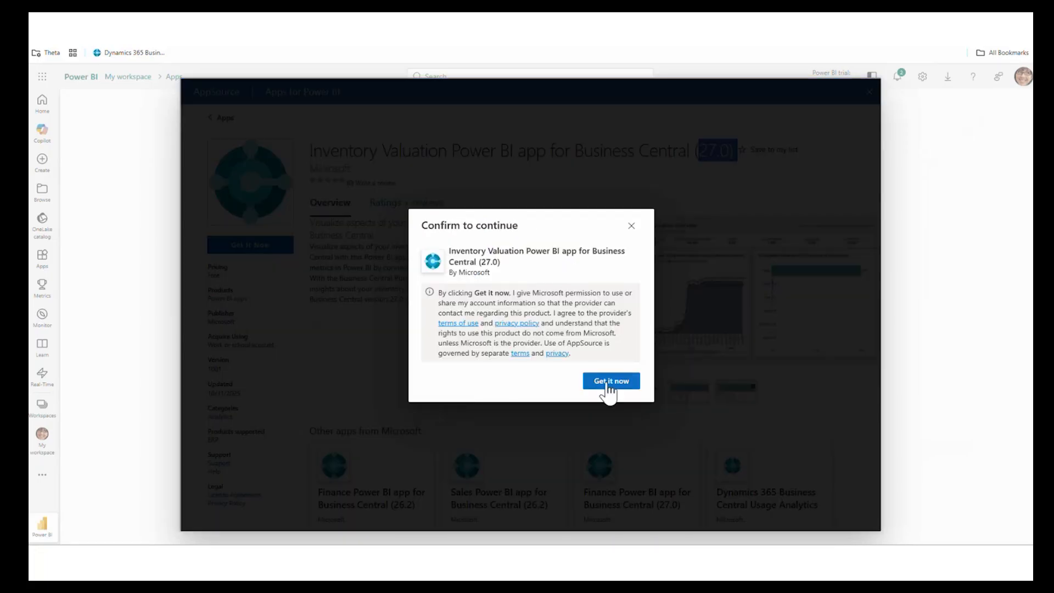
pyautogui.click(606, 383)
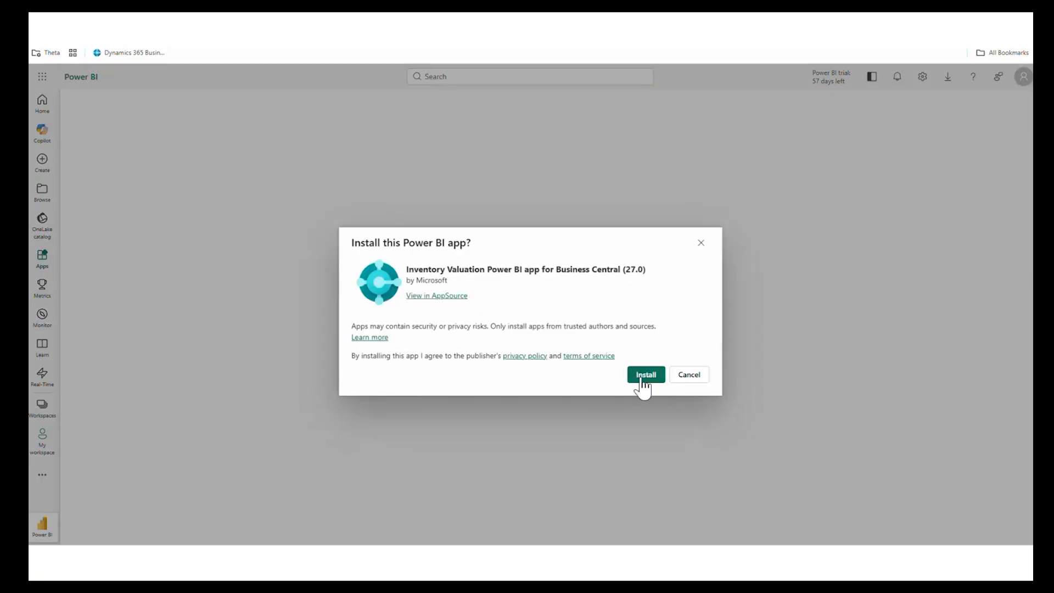
pyautogui.click(645, 375)
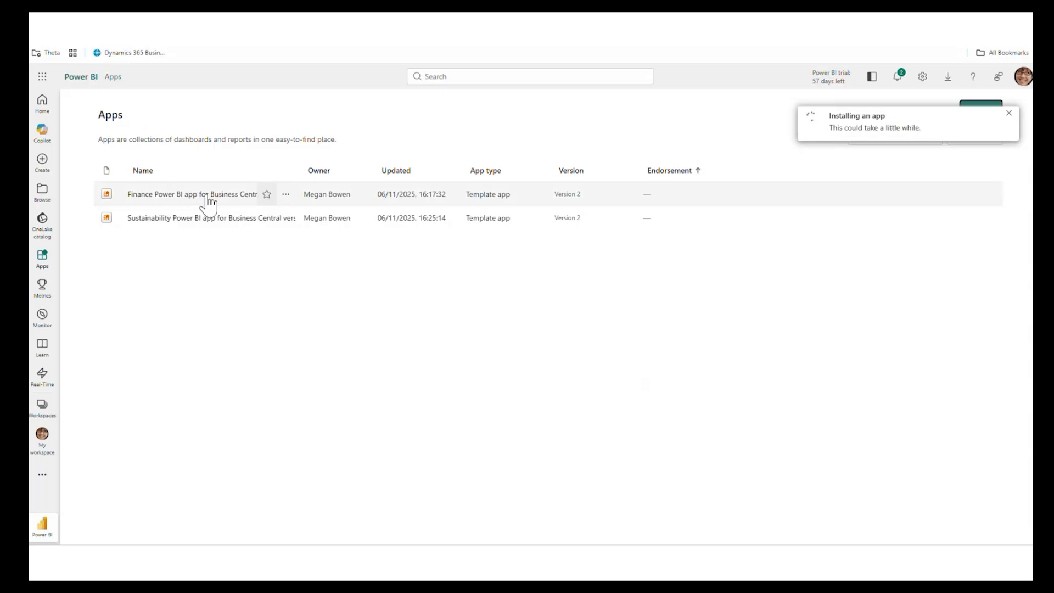
# - Open the installed Finance Power BI app, view its Late Payments (Receivables) page, and dismiss the app installation notification
pyautogui.click(157, 195)
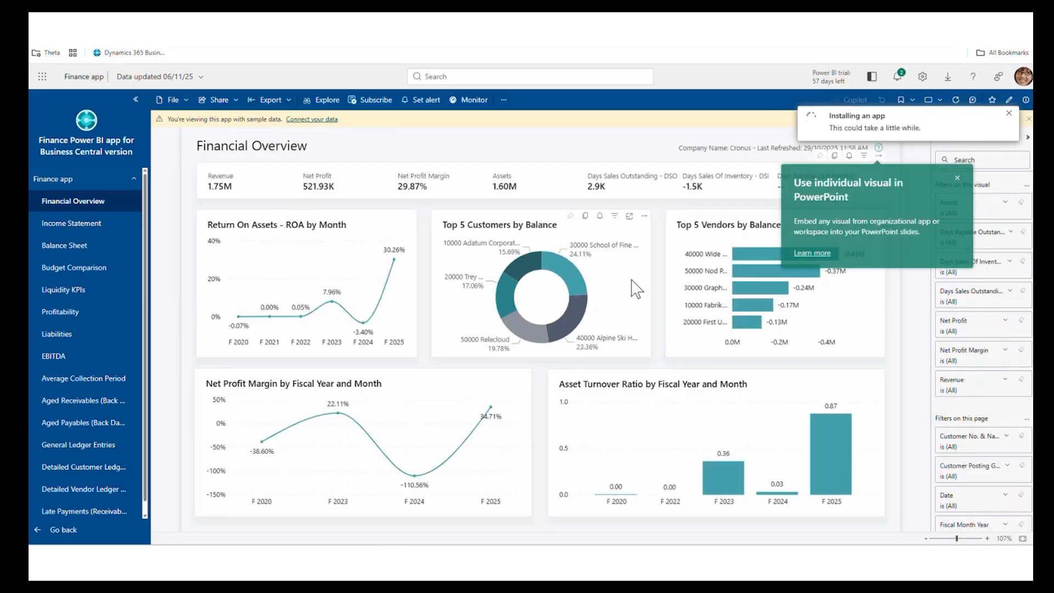
pyautogui.scroll(-1, 82, 406)
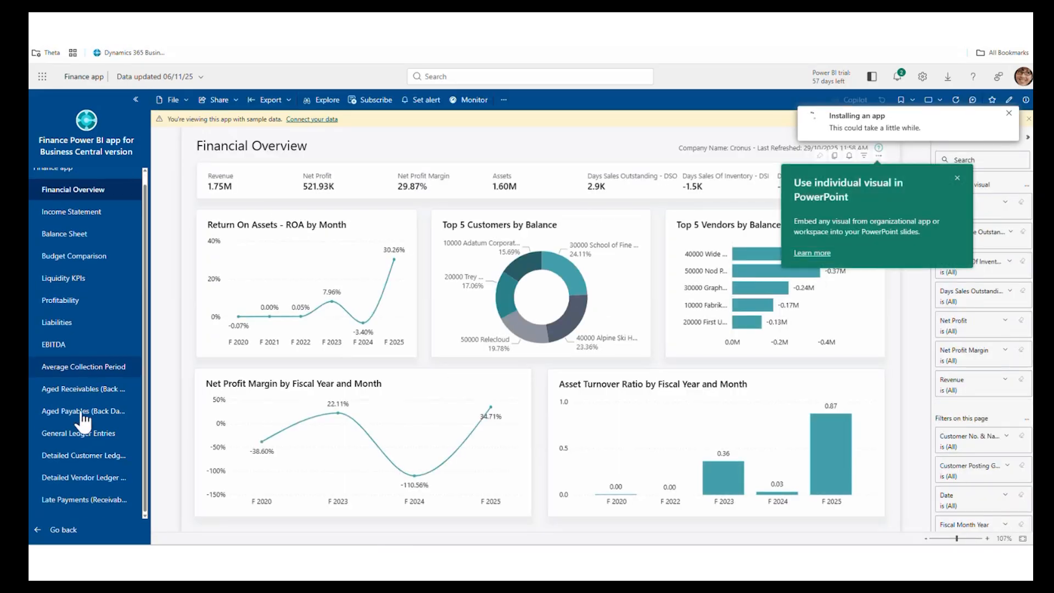
pyautogui.click(70, 498)
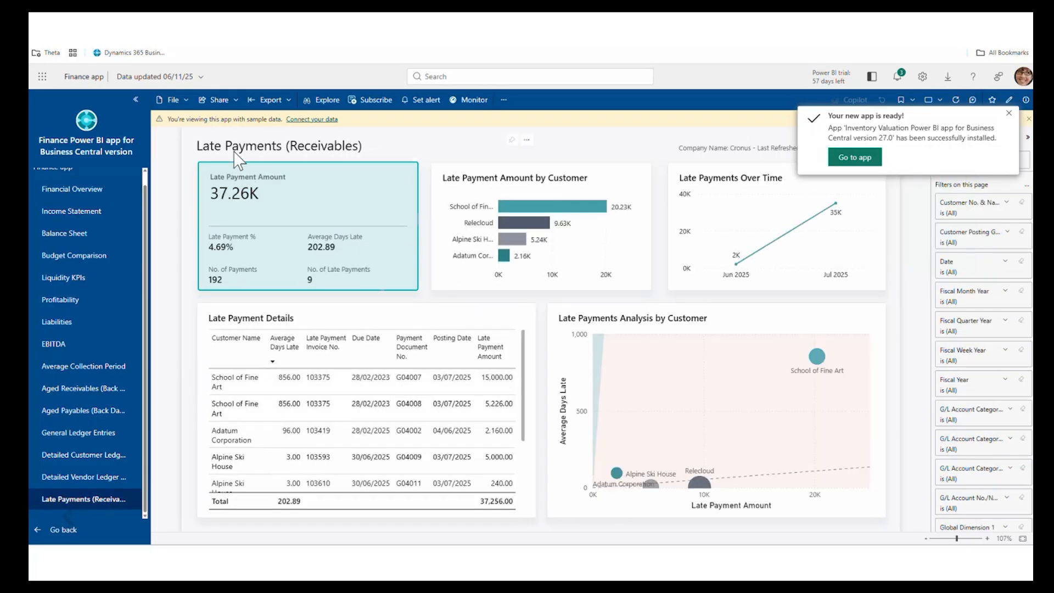
pyautogui.click(1011, 115)
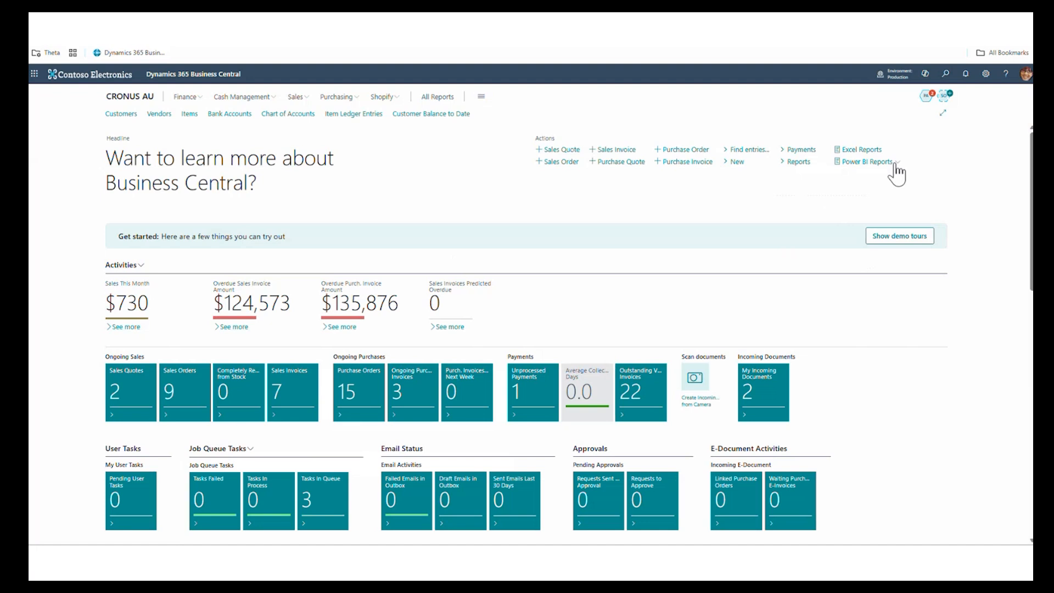
# - Switch to Business Central, open the Power BI Finance Report, and view its Late Payments (Receivables) page and filters
pyautogui.click(895, 165)
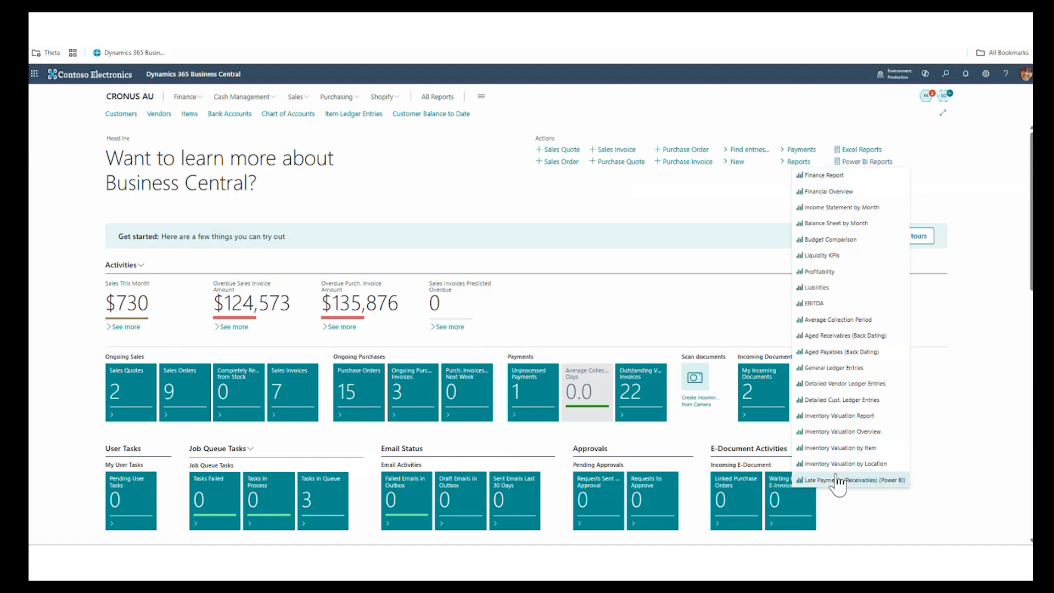
pyautogui.click(820, 174)
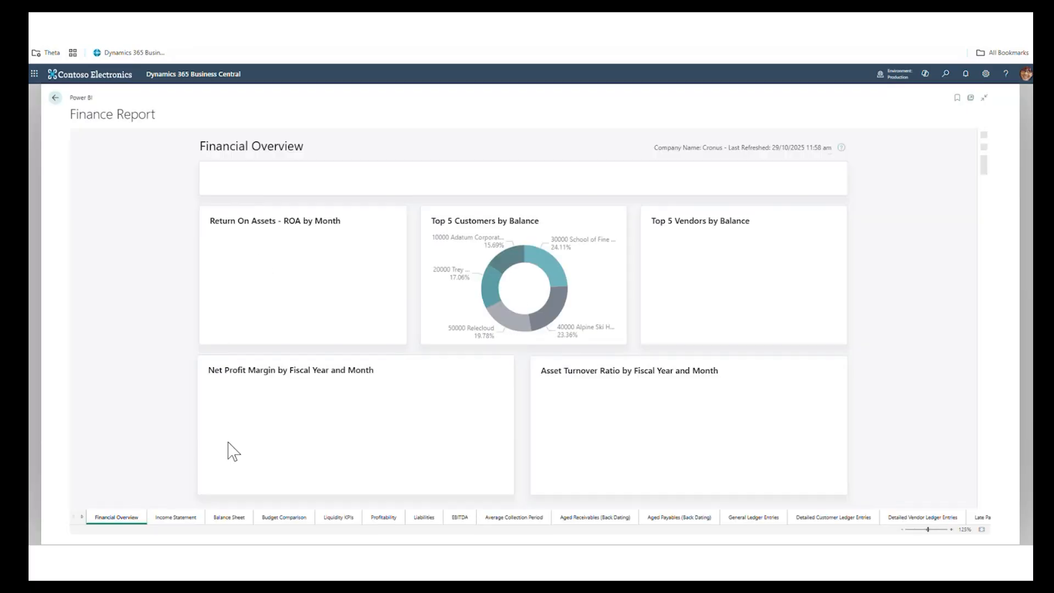
pyautogui.click(81, 516)
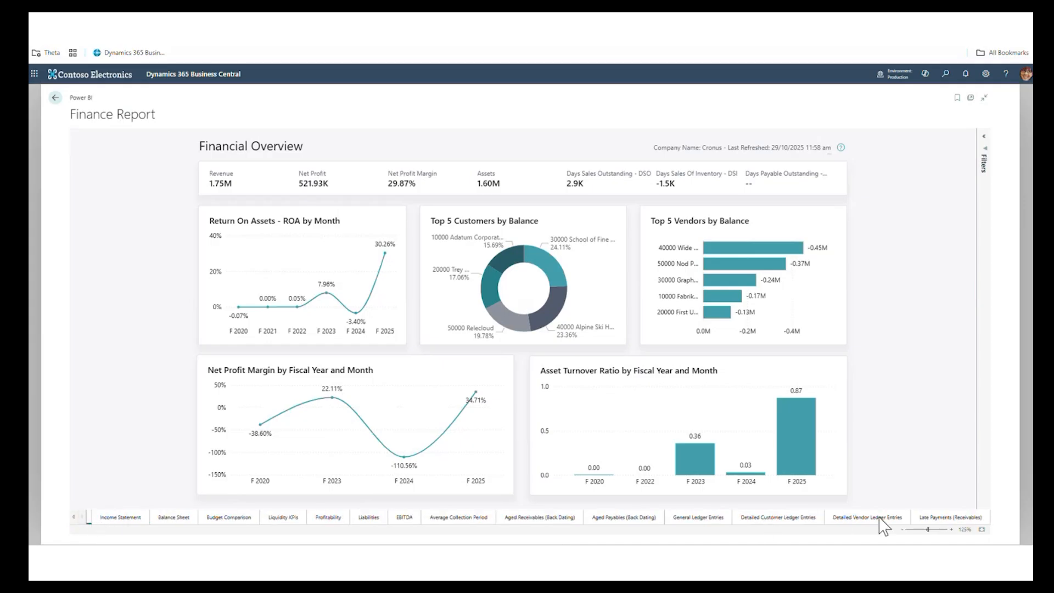
pyautogui.click(942, 519)
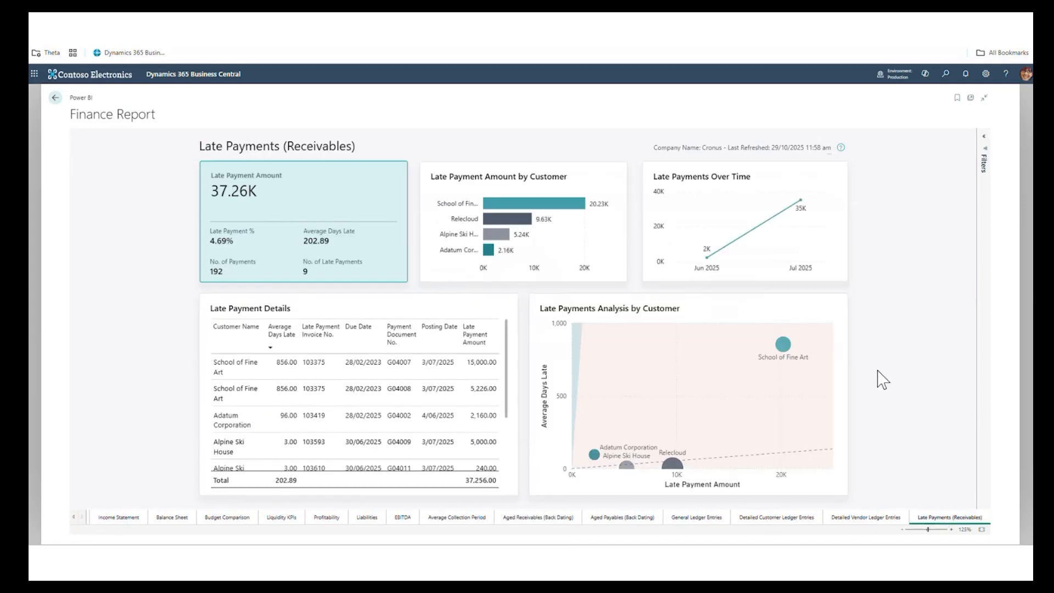
pyautogui.click(984, 162)
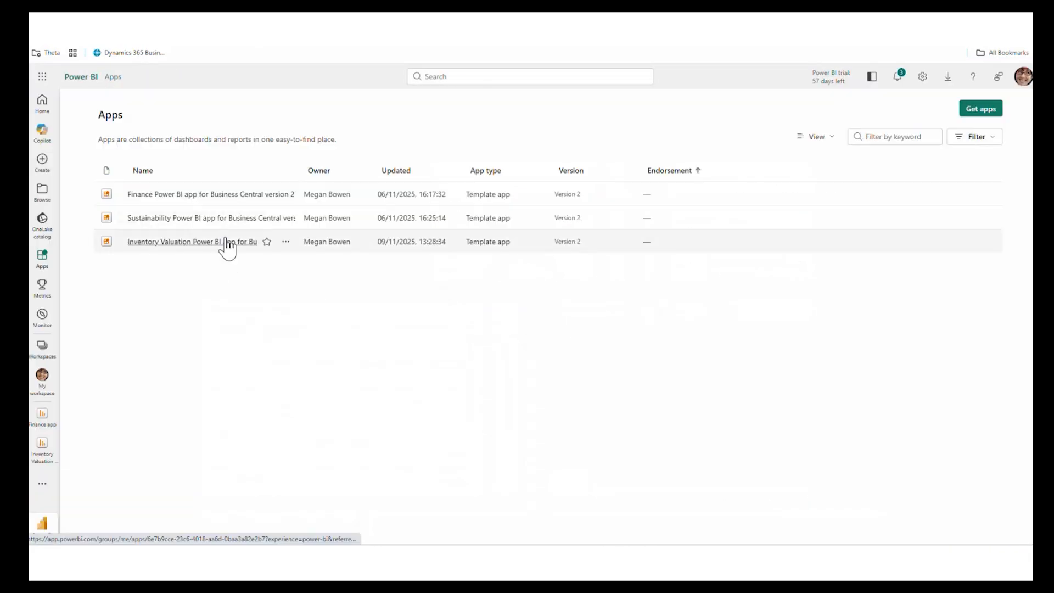
# - In Power BI, open the Inventory Valuation app for editing, then open its Inventory Valuation app report and show the report's file options
pyautogui.click(285, 243)
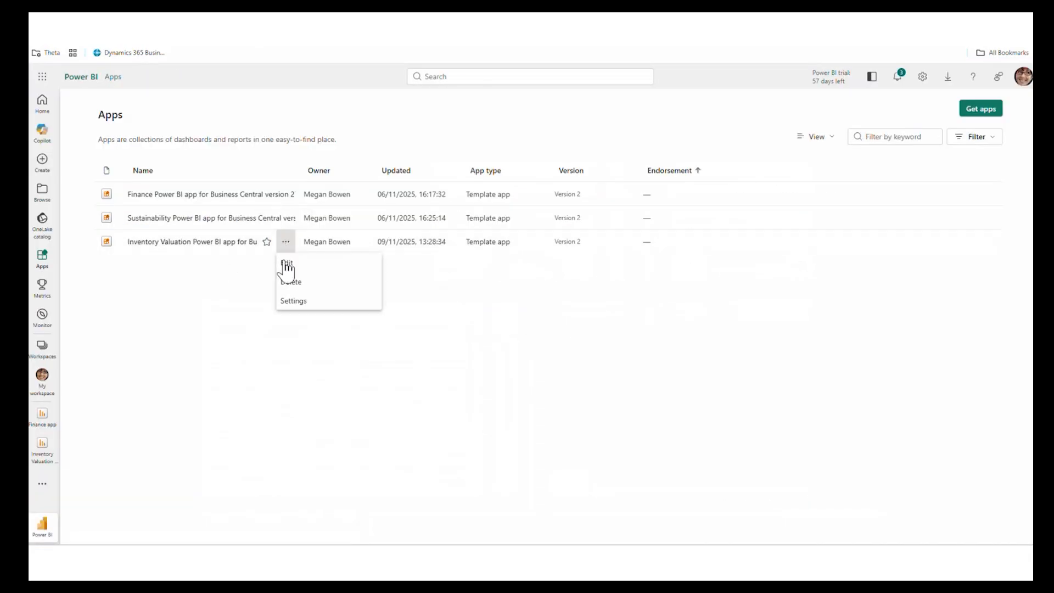
pyautogui.click(286, 266)
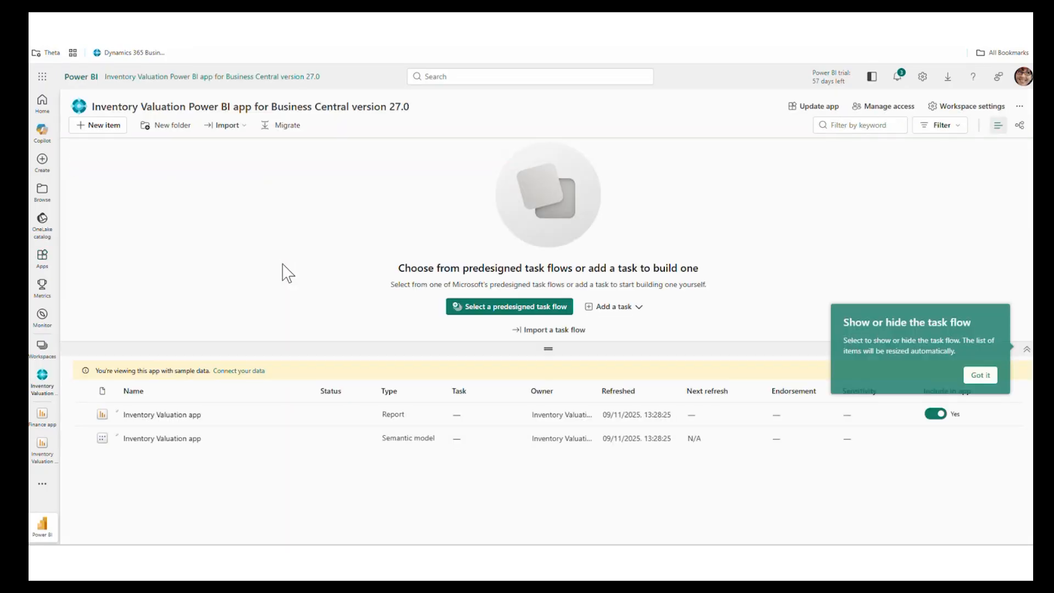
pyautogui.click(172, 415)
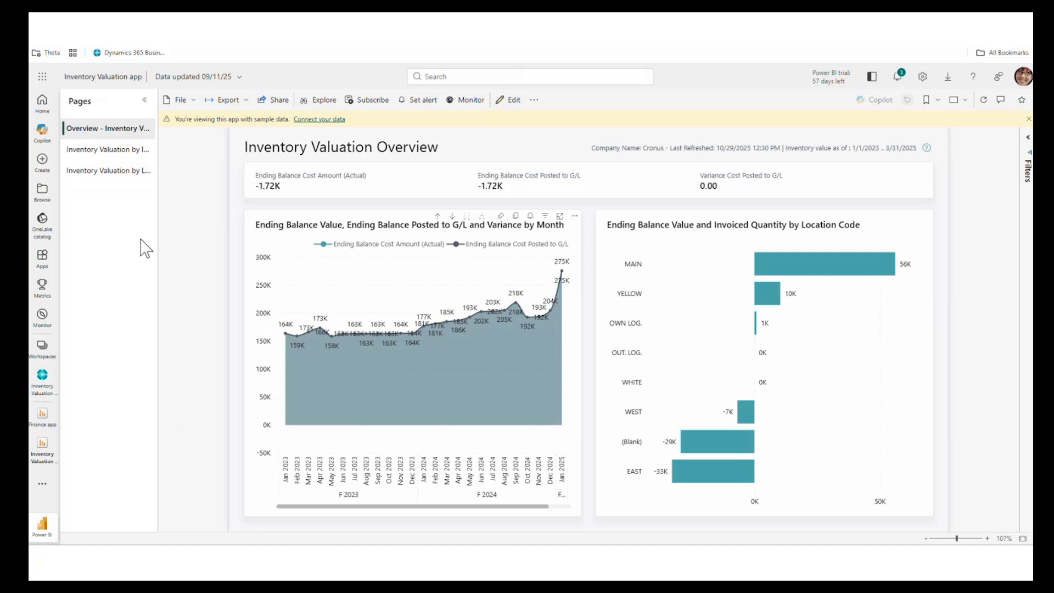
pyautogui.click(184, 100)
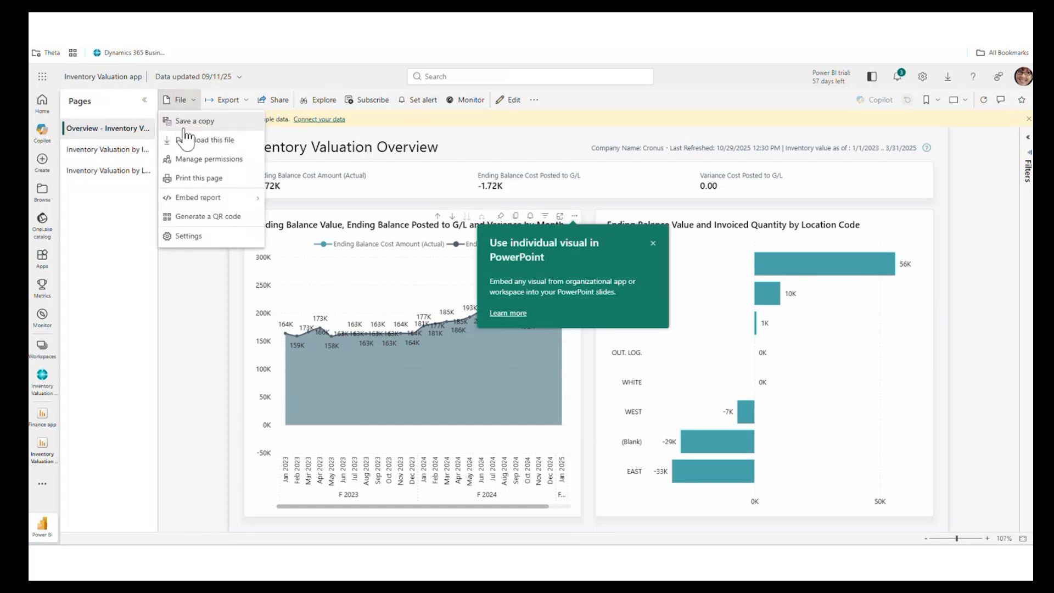
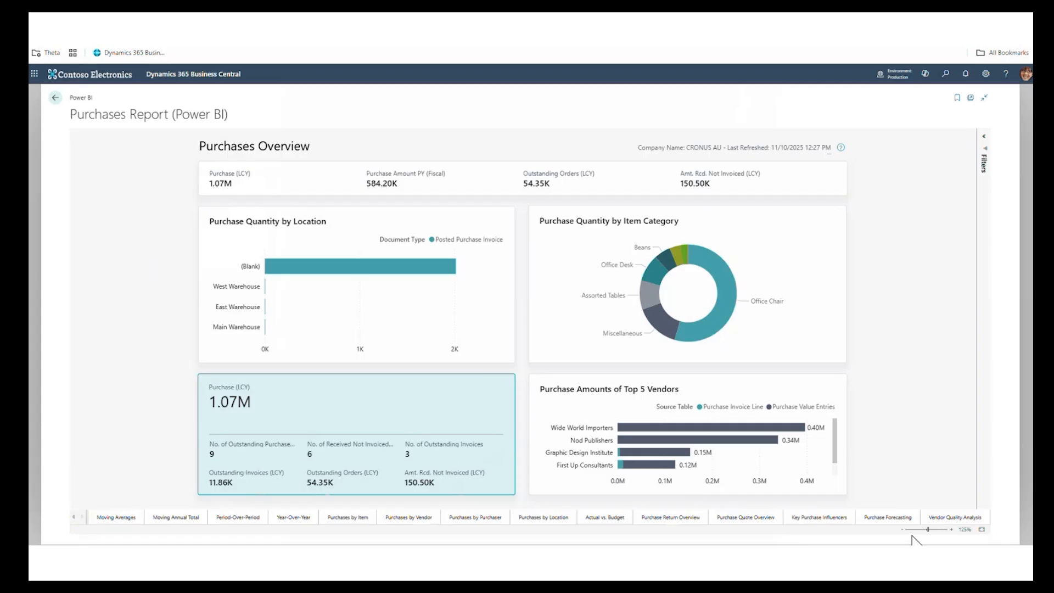
# - Open the Purchase Forecasting page of the Purchases Report and show its filters in a widened pane
pyautogui.click(887, 518)
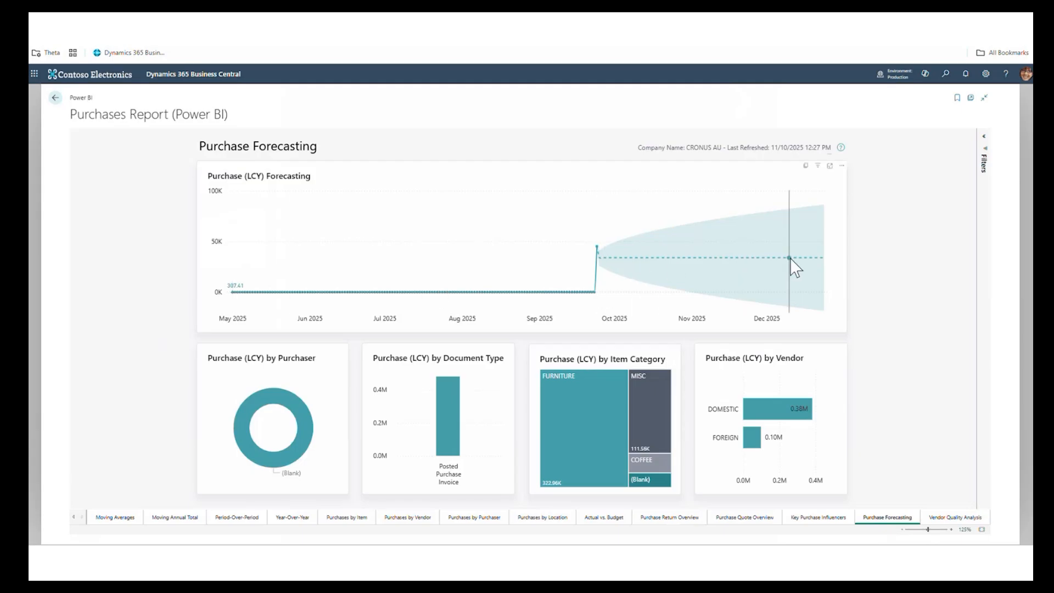
pyautogui.click(988, 160)
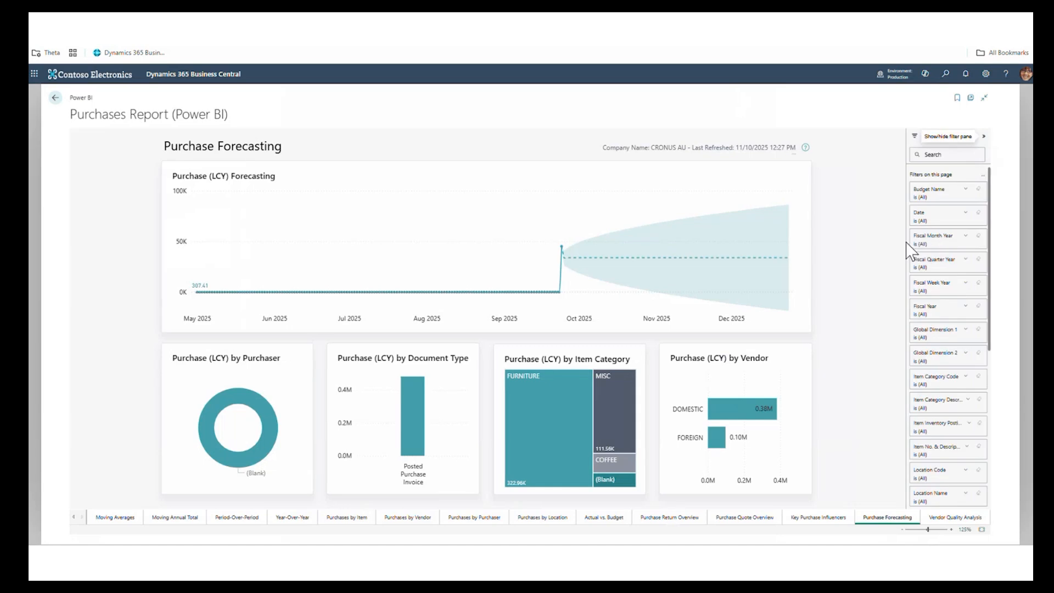
pyautogui.moveTo(907, 242); pyautogui.dragTo(840, 243)
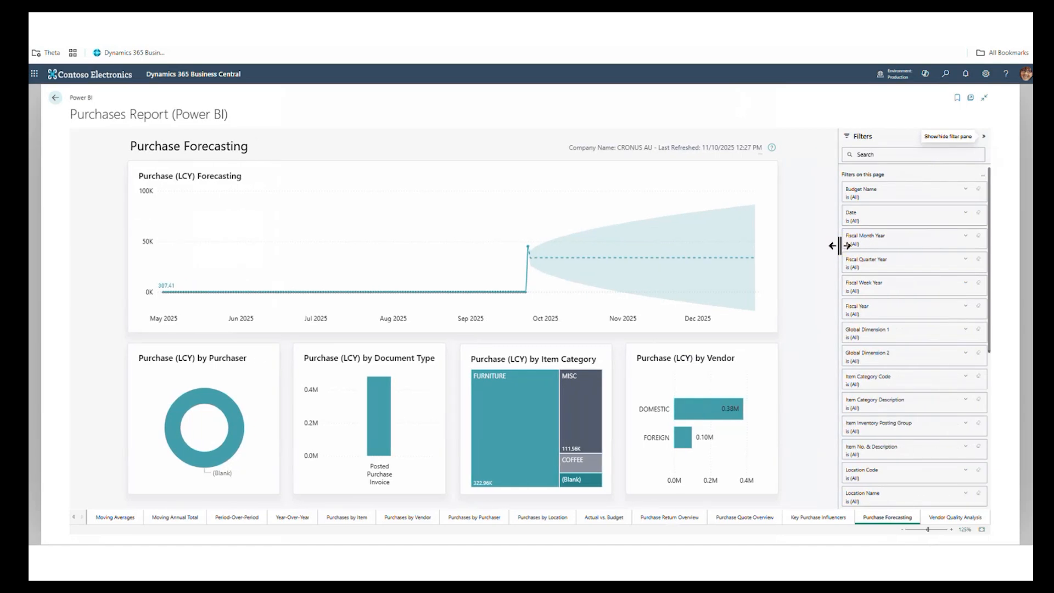
# - Filter the Purchase Forecasting page by Item No. & Description to 1000 Scenario: Constant usage
pyautogui.click(910, 457)
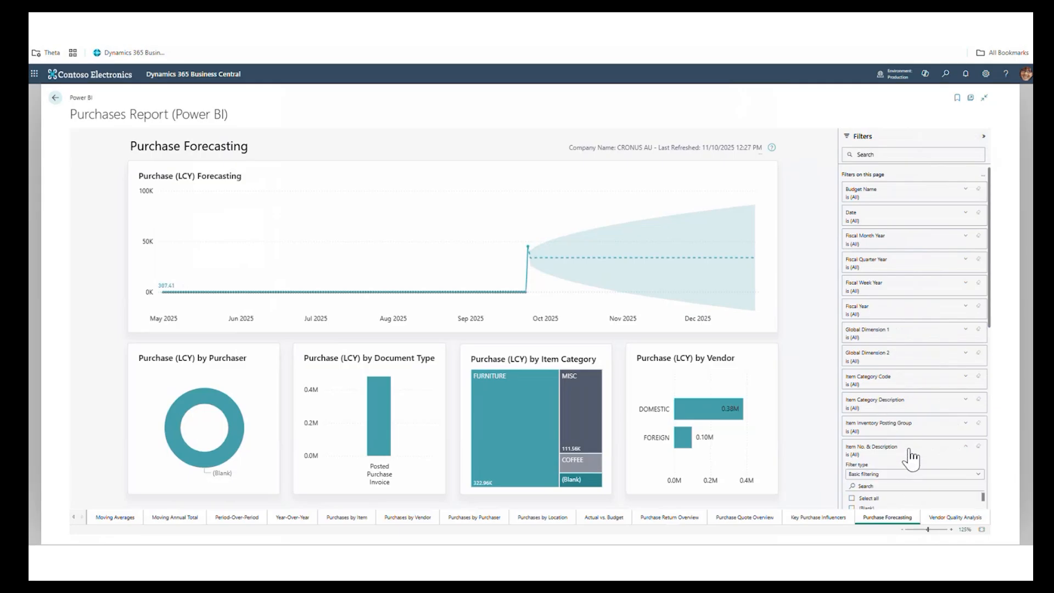
pyautogui.scroll(-4, 912, 459)
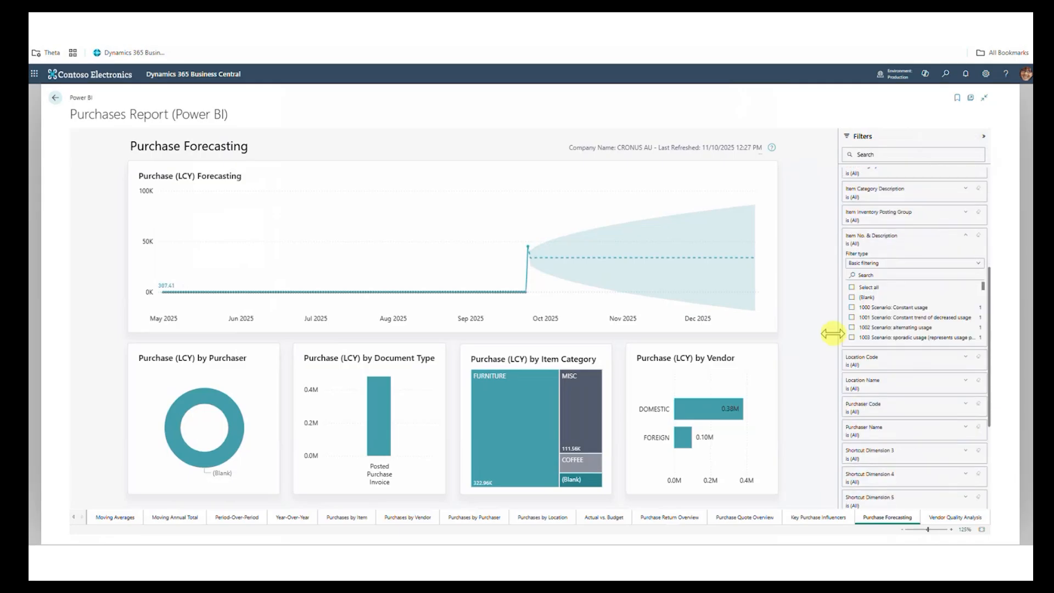
pyautogui.moveTo(833, 333); pyautogui.dragTo(814, 332)
pyautogui.scroll(-2, 879, 317)
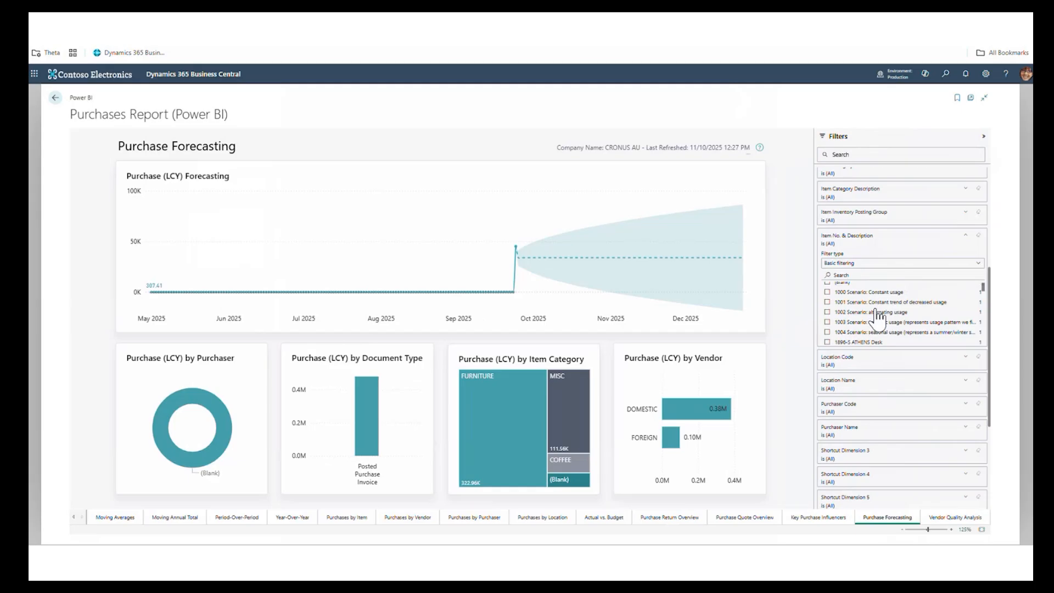
pyautogui.scroll(2, 878, 316)
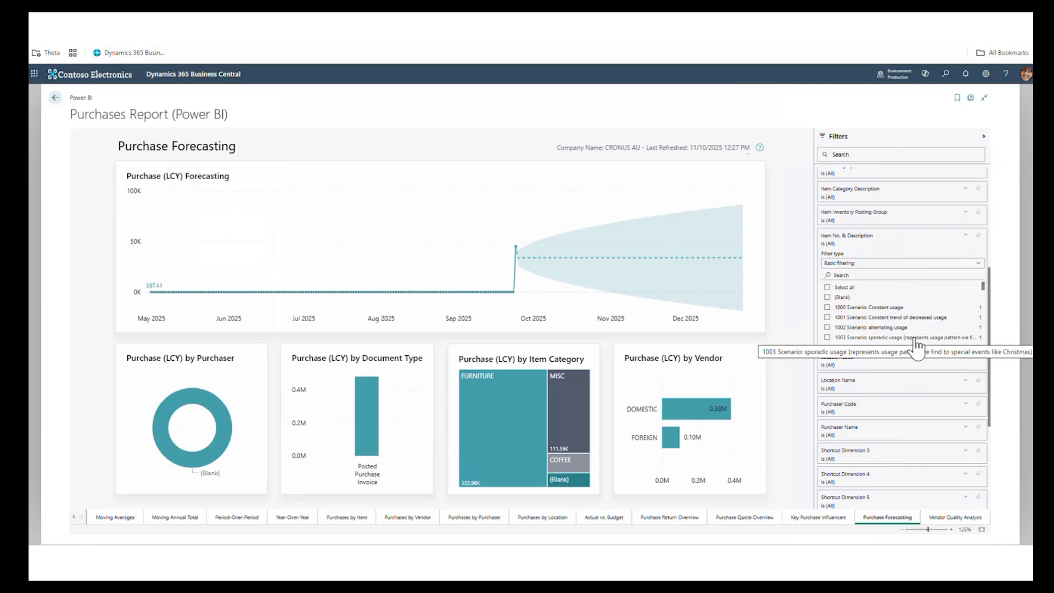
pyautogui.click(827, 308)
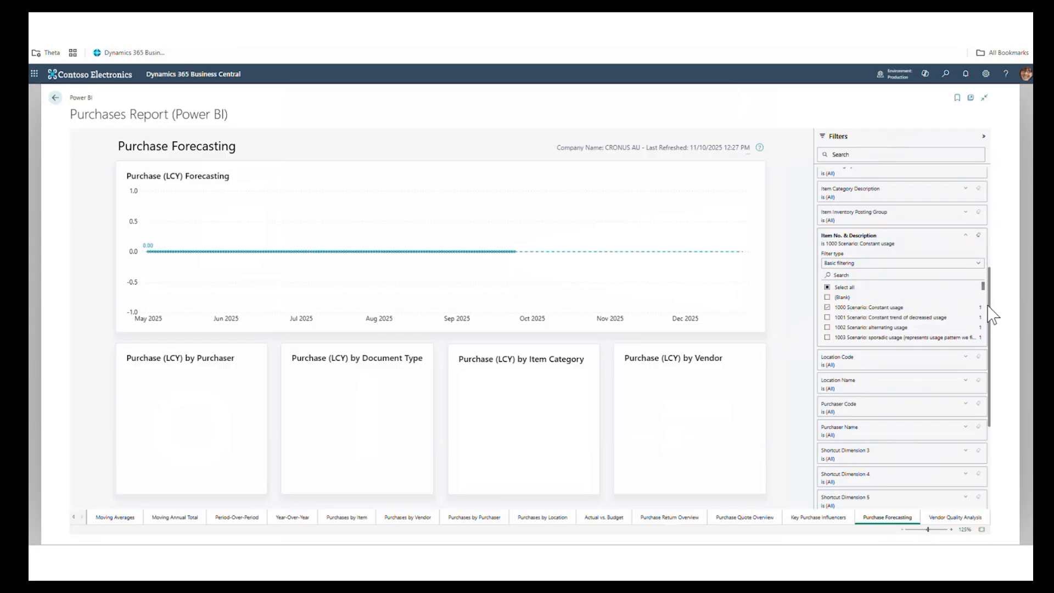
# - Set the lower bound of the Fiscal RelativeMonthPos filter to -24 and apply the filter
pyautogui.moveTo(990, 312); pyautogui.dragTo(945, 481)
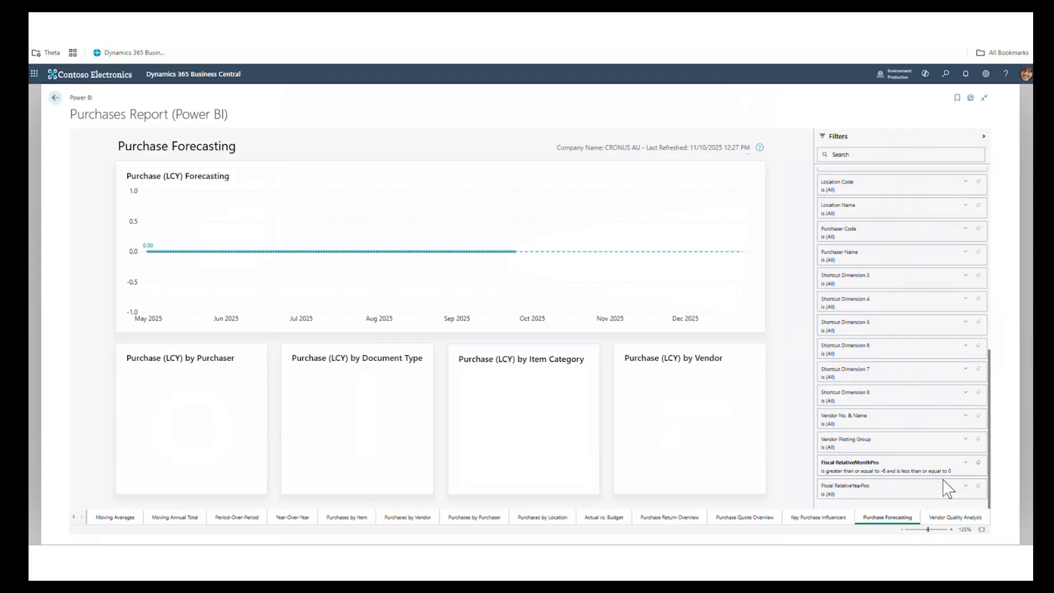
pyautogui.click(966, 462)
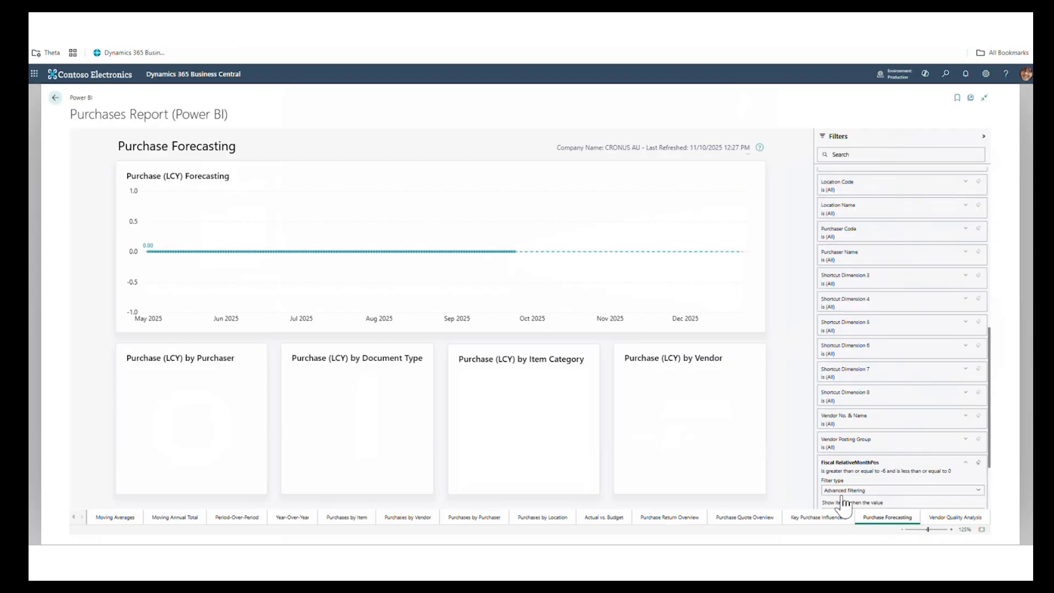
pyautogui.scroll(-2, 873, 478)
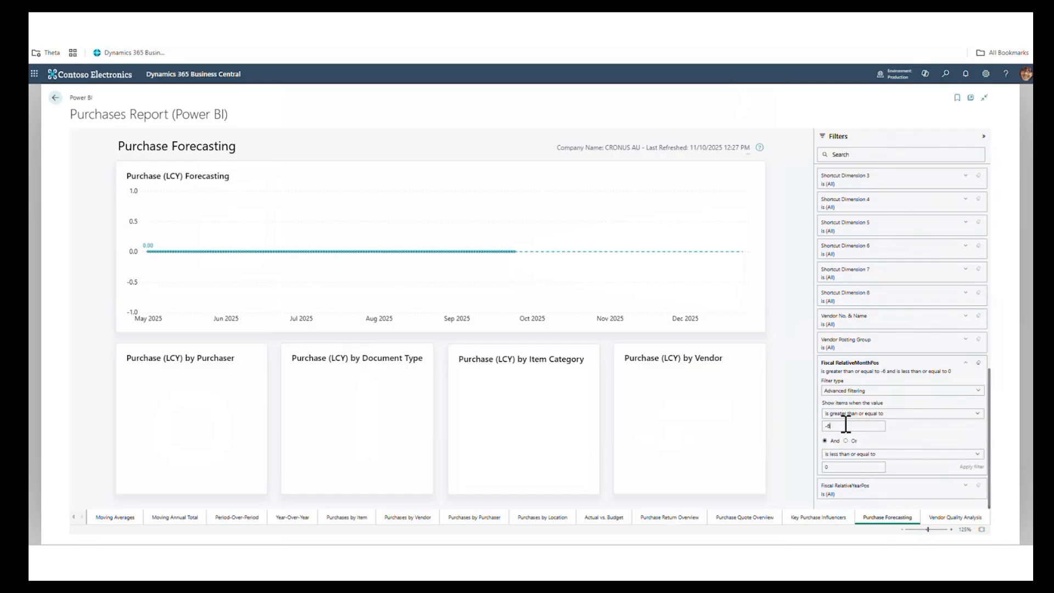
pyautogui.press('BackSpace')
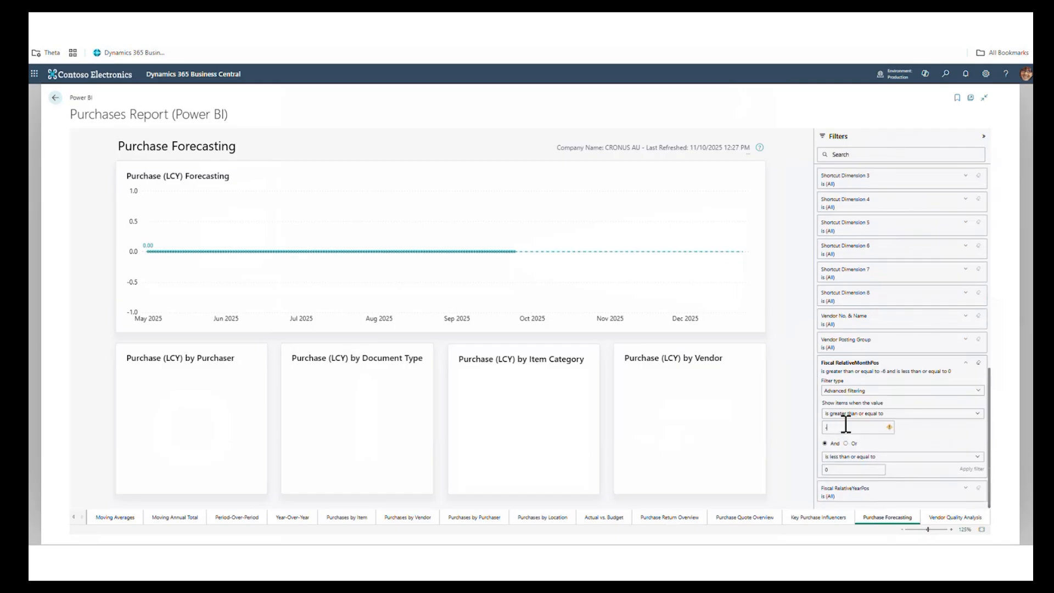
pyautogui.write('24')
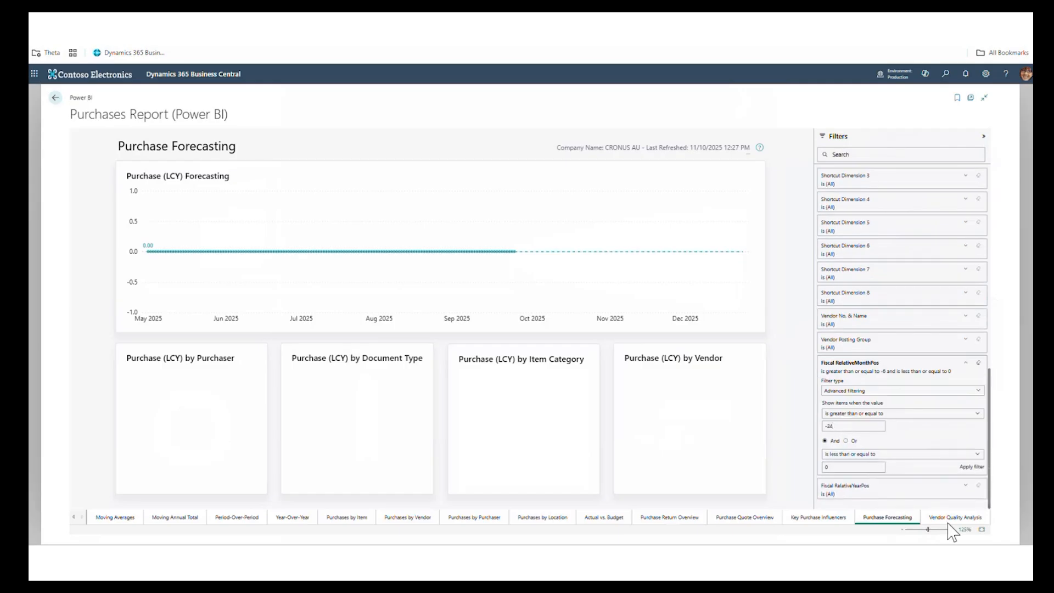
pyautogui.click(973, 466)
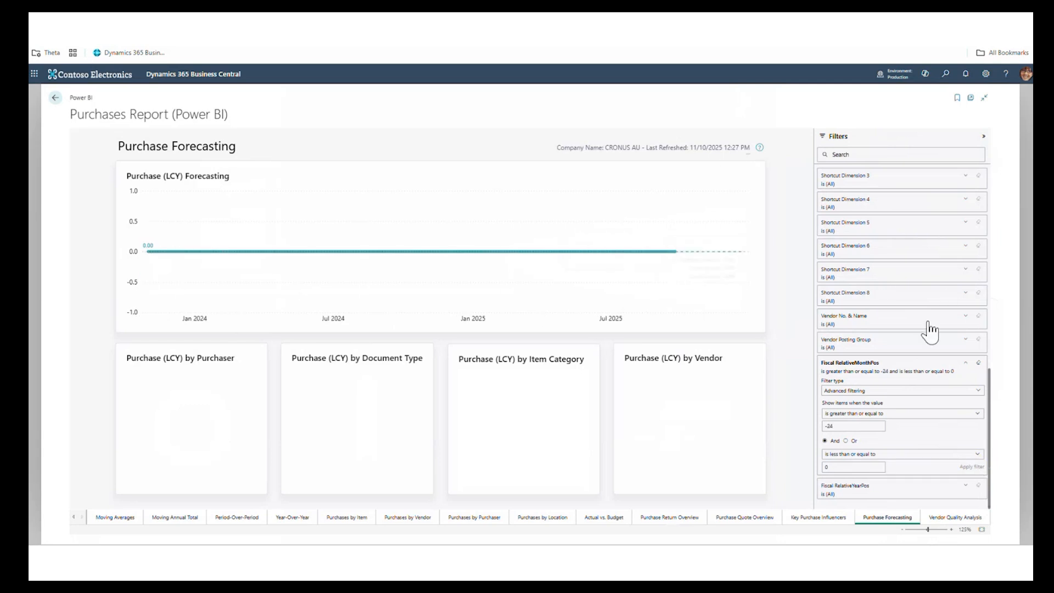
# - Add the scenario items 1001, 1002, 1003 and 1004 to the Item No. & Description filter
pyautogui.scroll(3, 932, 329)
pyautogui.scroll(2, 932, 329)
pyautogui.click(827, 306)
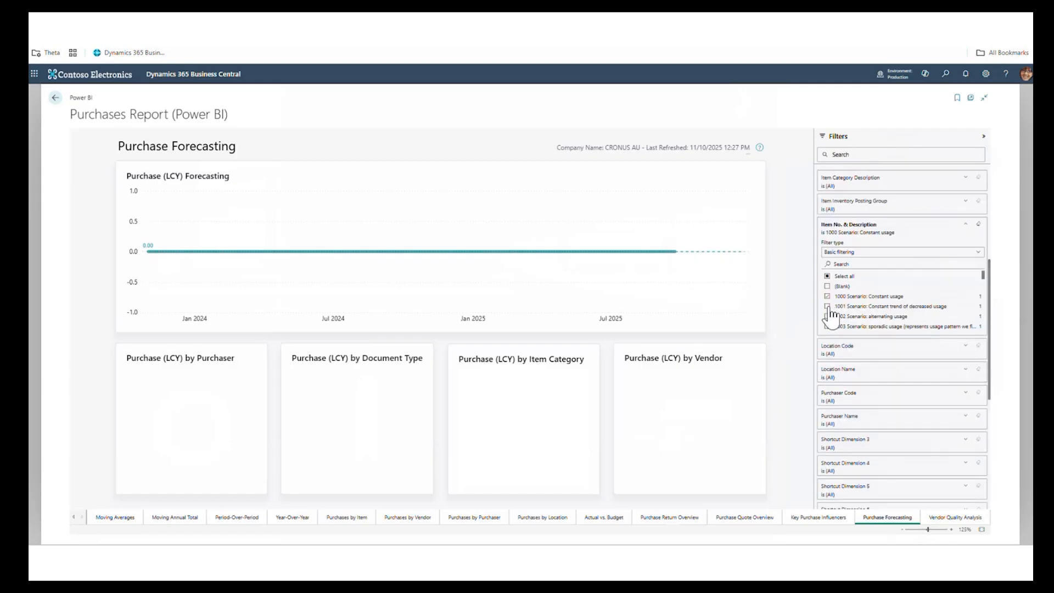
pyautogui.click(828, 317)
pyautogui.click(828, 326)
pyautogui.scroll(-2, 833, 330)
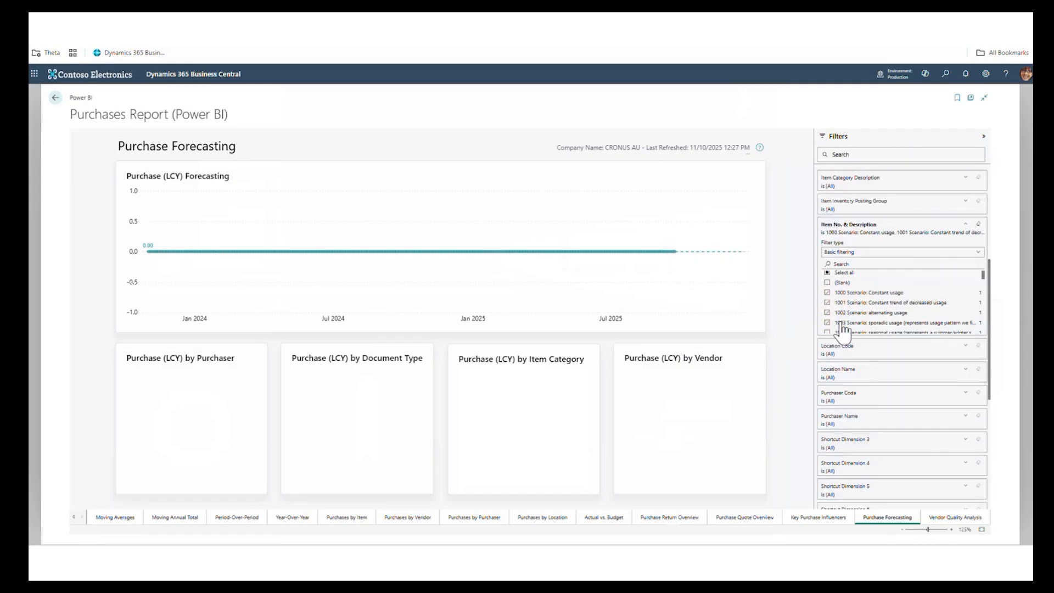
pyautogui.click(828, 284)
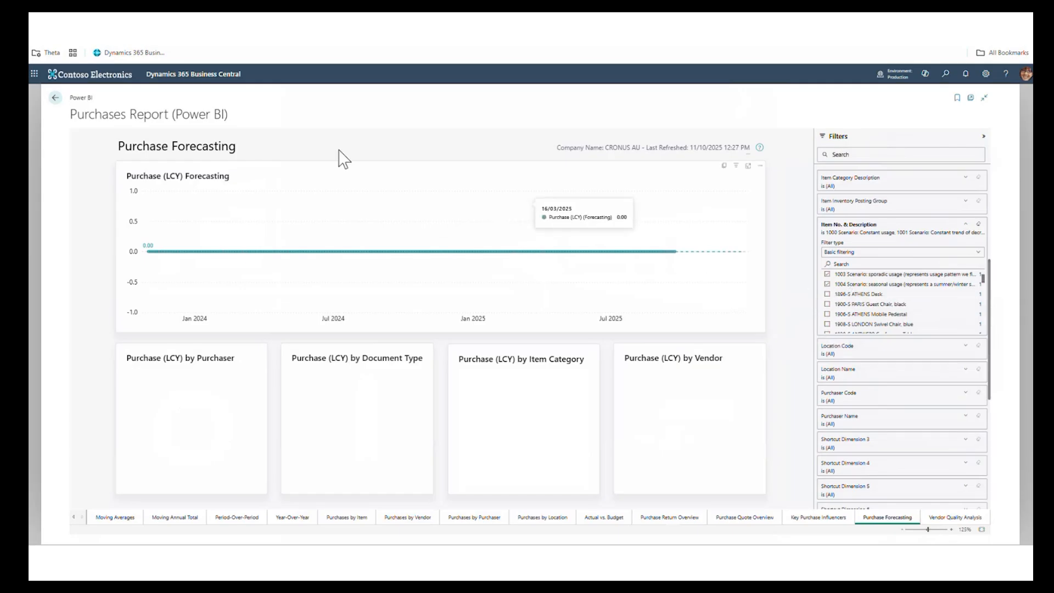
# - Leave the Purchases Report and open the Inventory Forecasting page of the Inventory Report
pyautogui.click(54, 99)
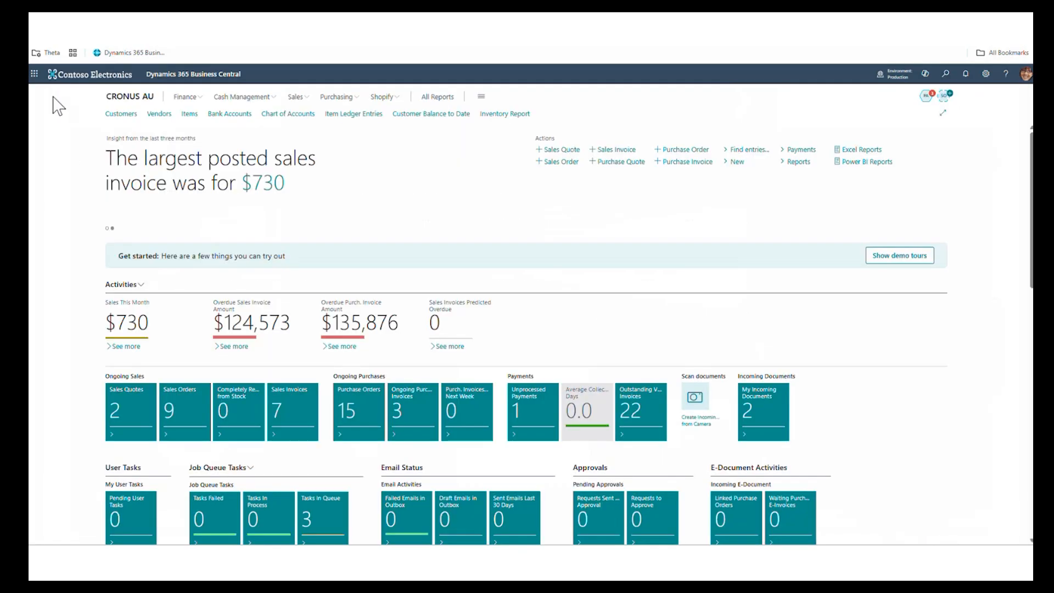
pyautogui.click(517, 122)
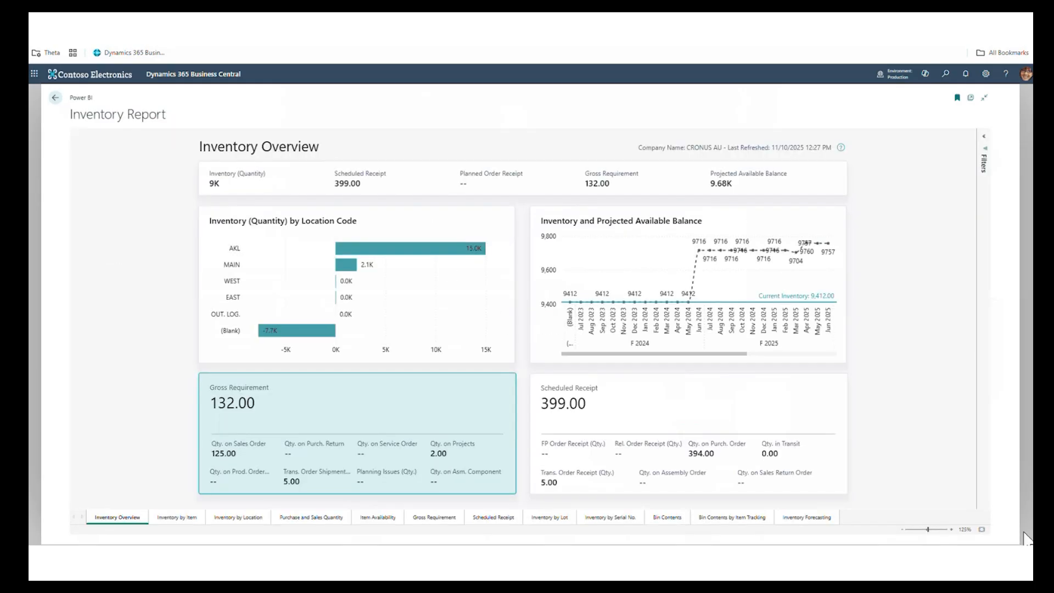
pyautogui.click(828, 521)
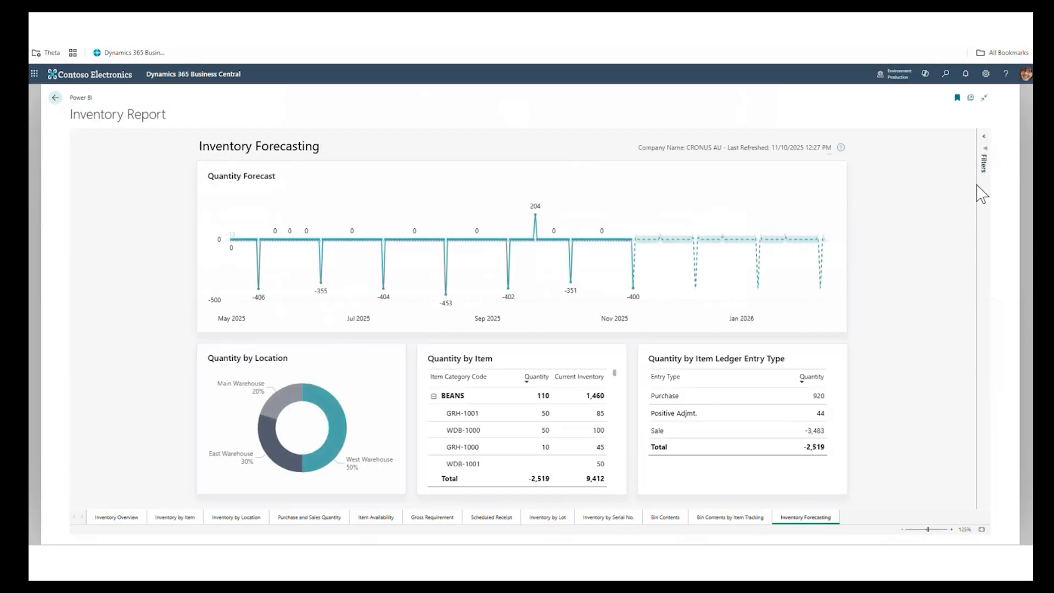
# - Show the Inventory Forecasting filters in a widened pane and filter Item No. & Description to 1000 Scenario: Constant usage
pyautogui.click(984, 137)
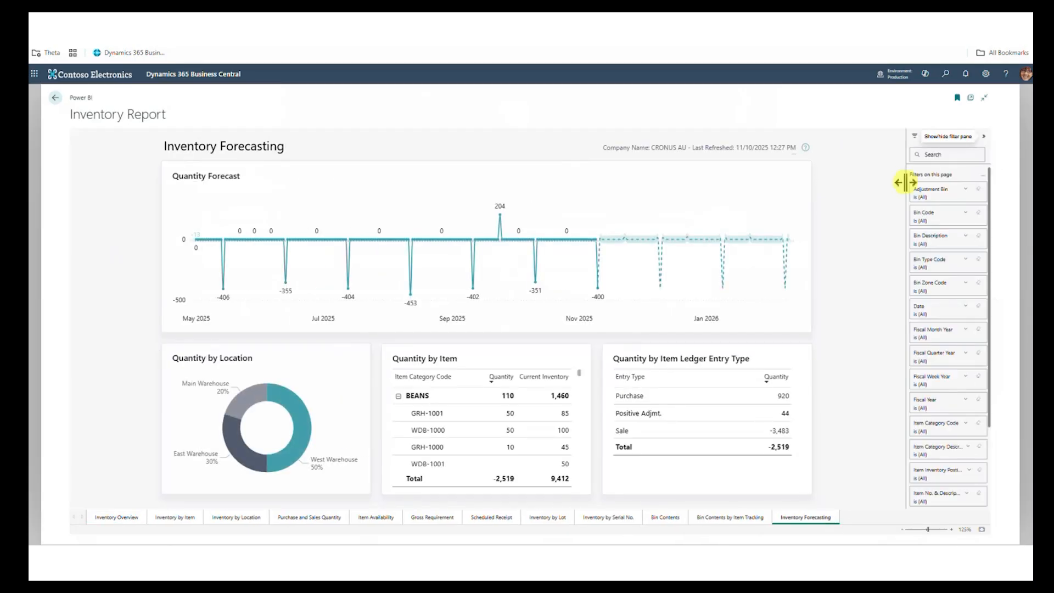
pyautogui.moveTo(906, 183); pyautogui.dragTo(820, 195)
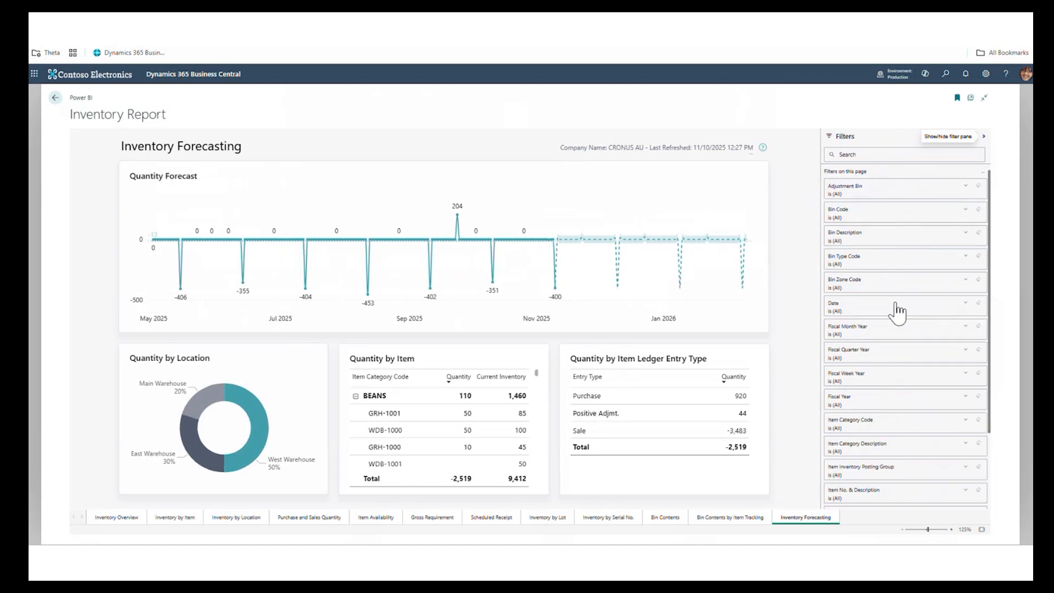
pyautogui.scroll(-1, 898, 311)
pyautogui.click(867, 452)
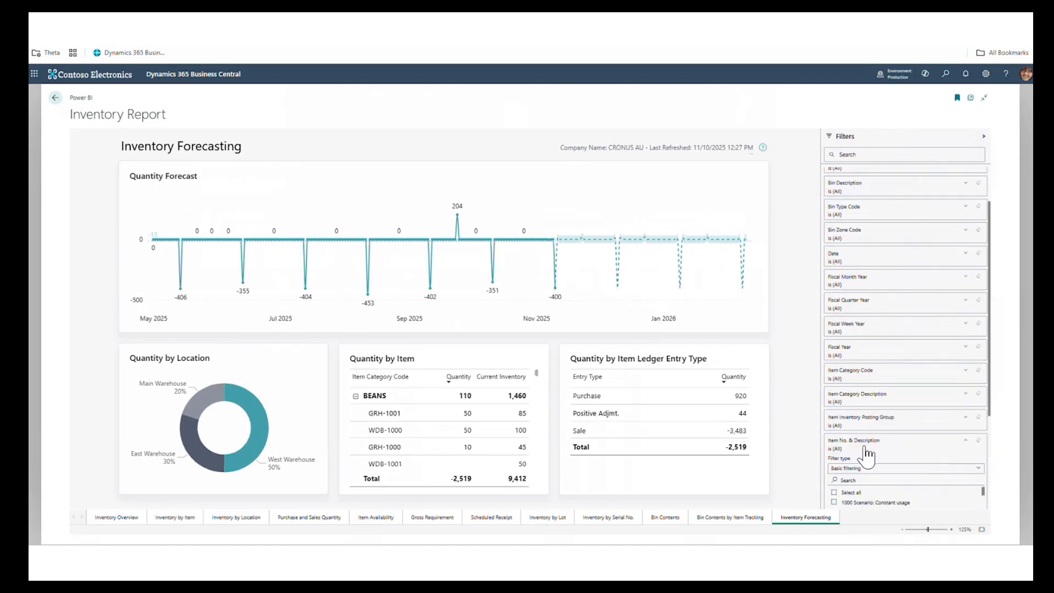
pyautogui.scroll(-3, 866, 455)
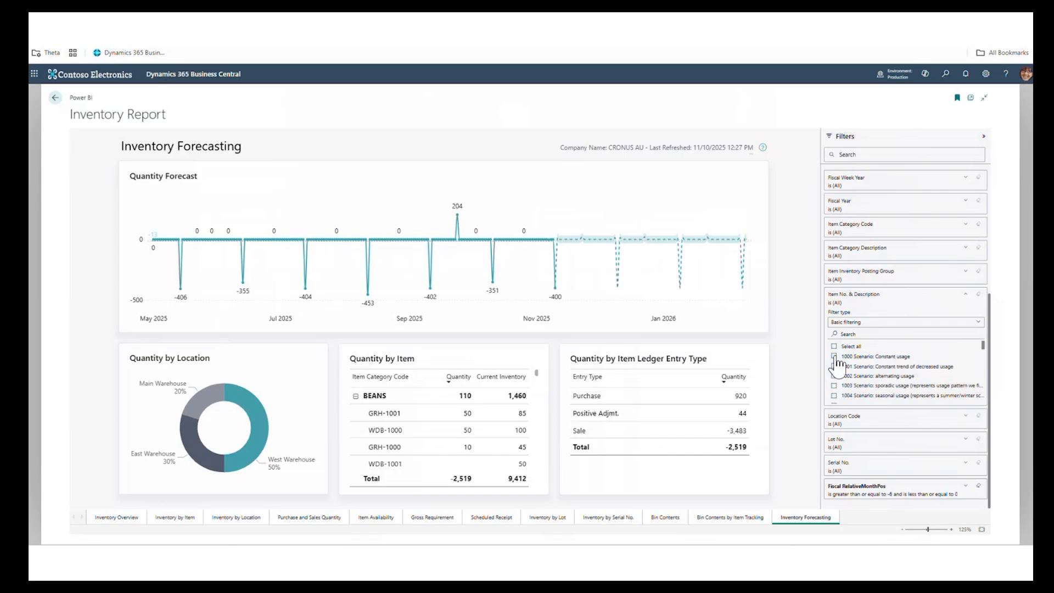
pyautogui.click(835, 357)
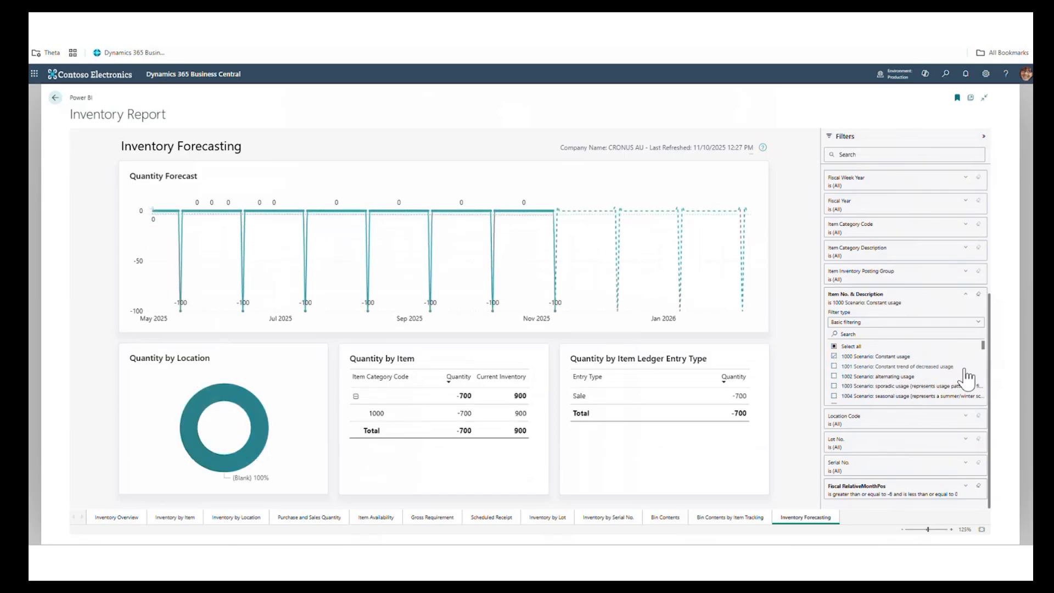
# - Set the lower bound of the inventory page's Fiscal RelativeMonthPos filter to -20 and apply it
pyautogui.click(965, 487)
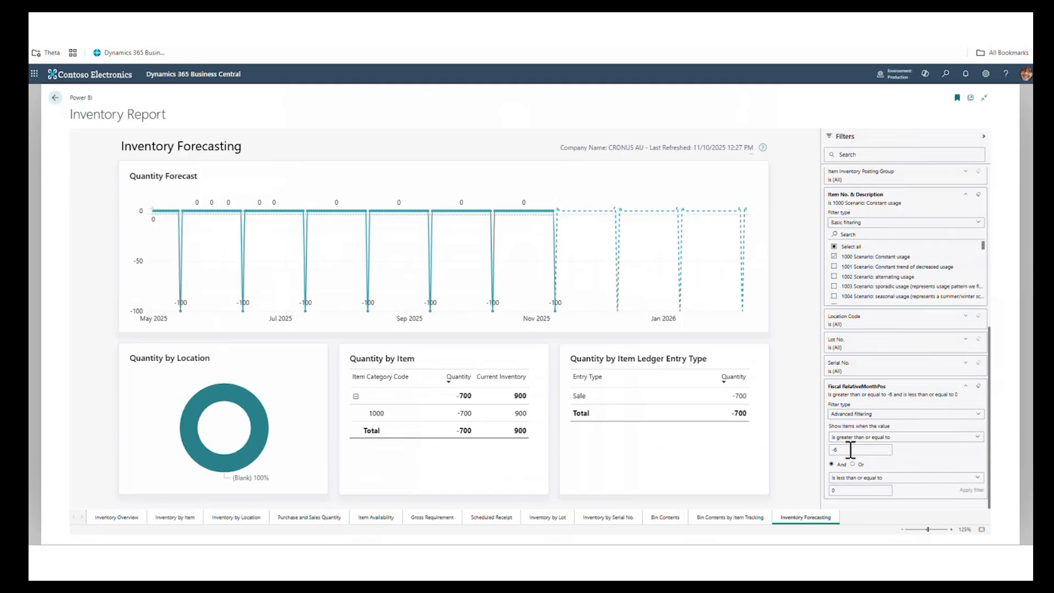
pyautogui.press('BackSpace')
pyautogui.write('20')
pyautogui.click(977, 490)
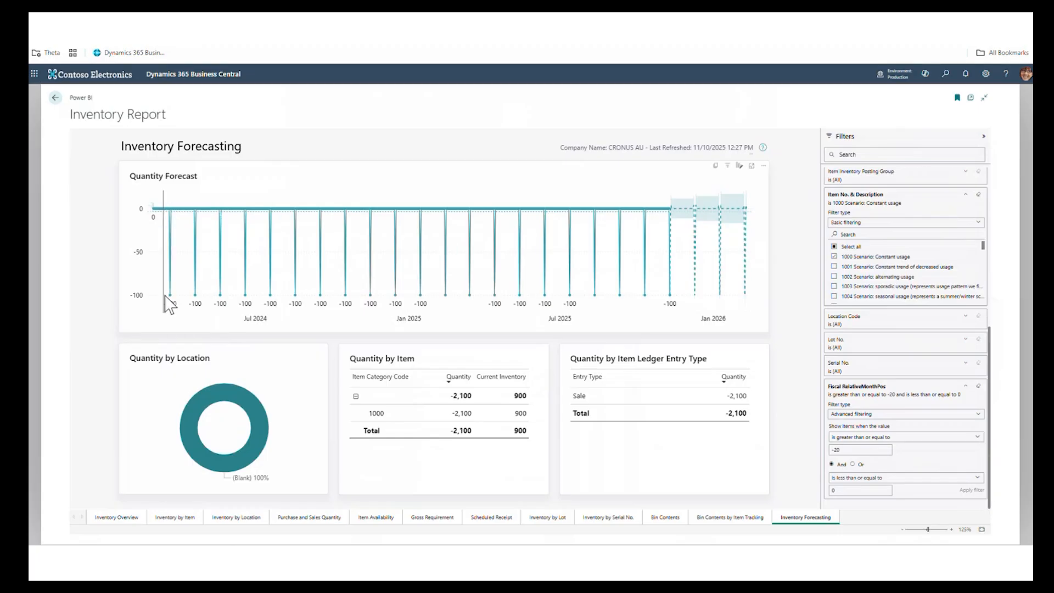
# - Replace item 1000 in the Item No. & Description filter with 1001 Scenario: Constant trend of decreased usage
pyautogui.moveTo(171, 299)
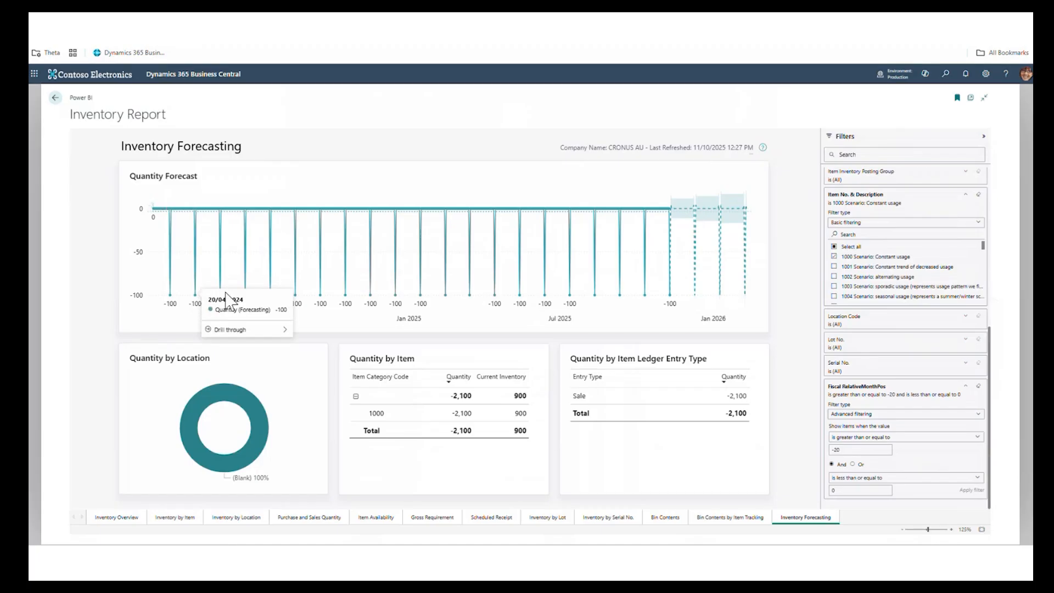
pyautogui.moveTo(222, 277)
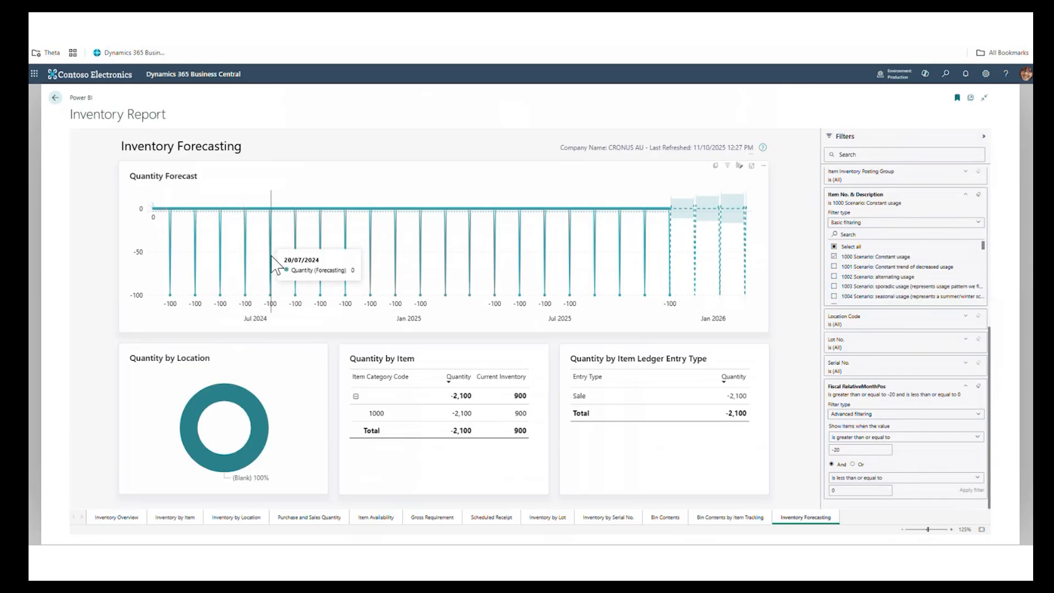
pyautogui.moveTo(272, 298)
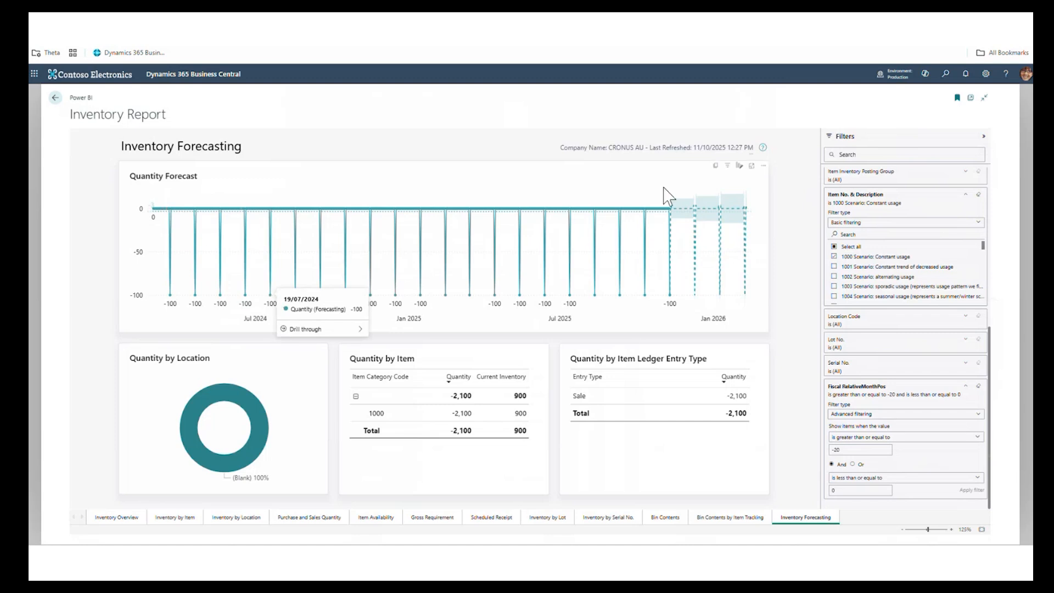
pyautogui.moveTo(696, 214)
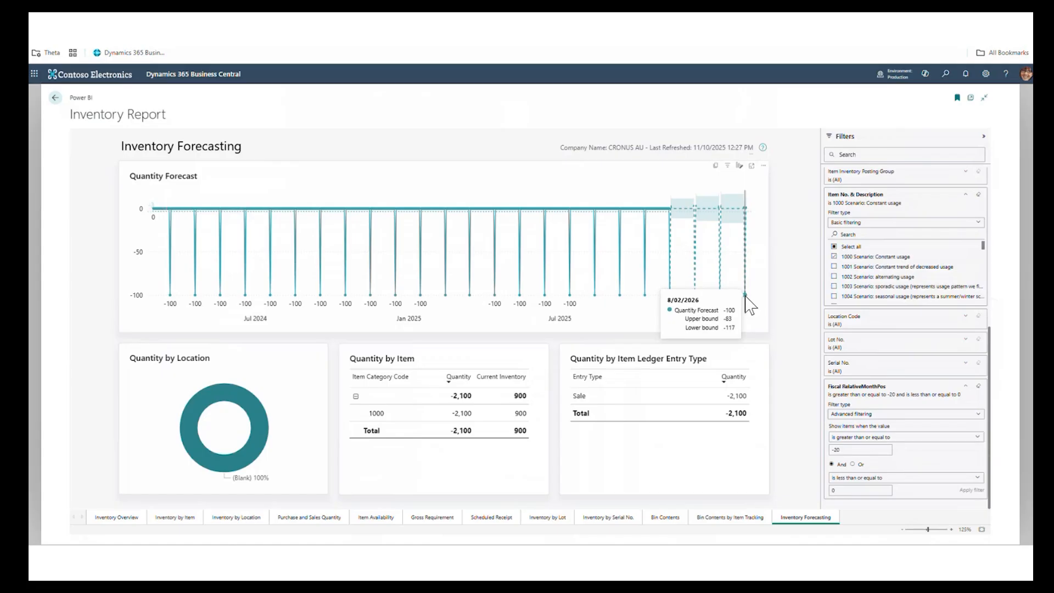
pyautogui.click(835, 257)
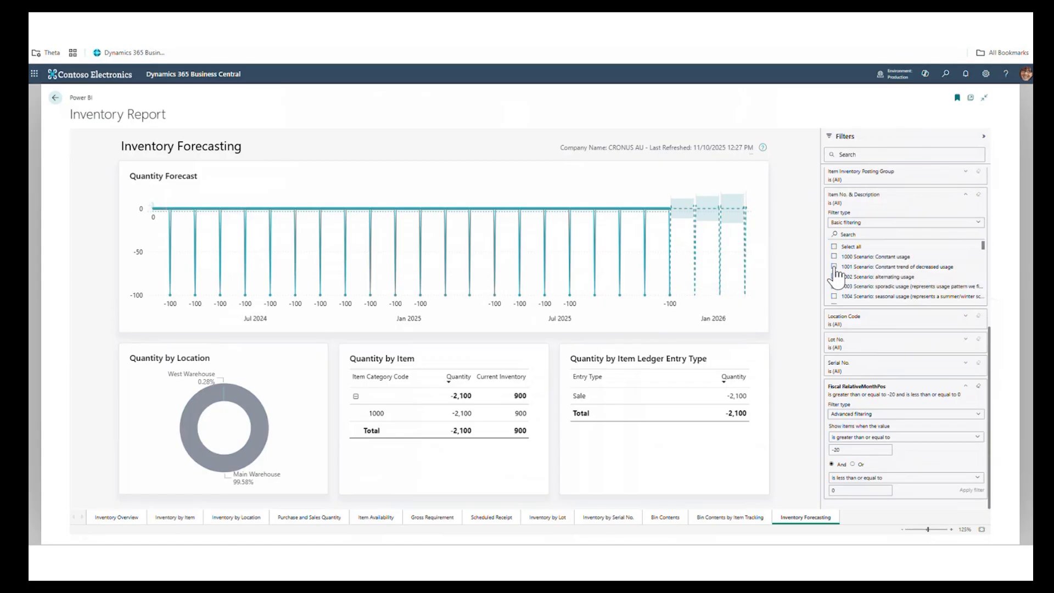
pyautogui.click(835, 267)
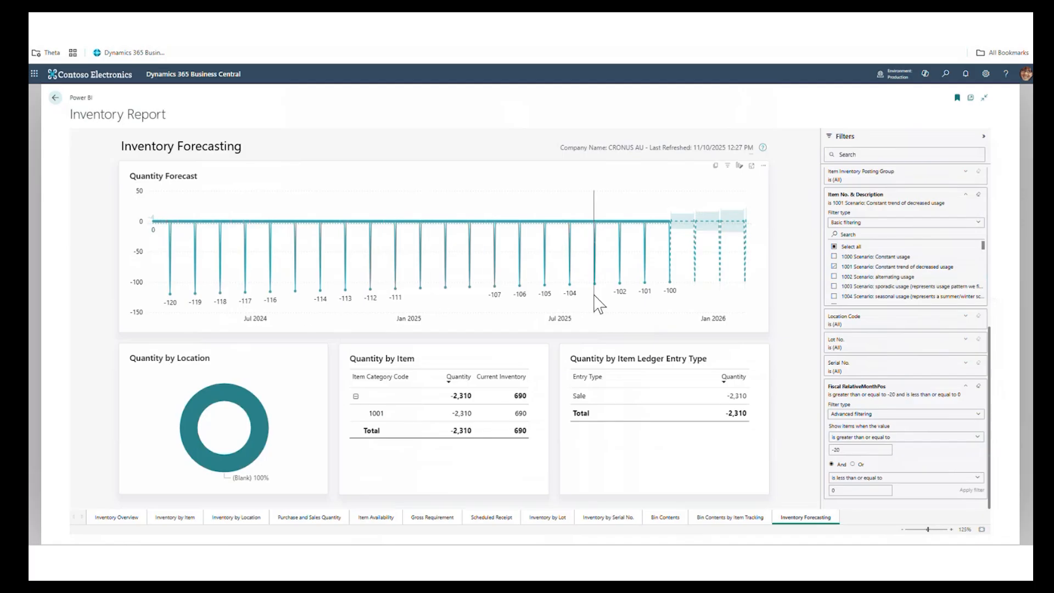
# - Replace item 1001 in the Item No. & Description filter with 1002 Scenario: alternating usage
pyautogui.moveTo(674, 295)
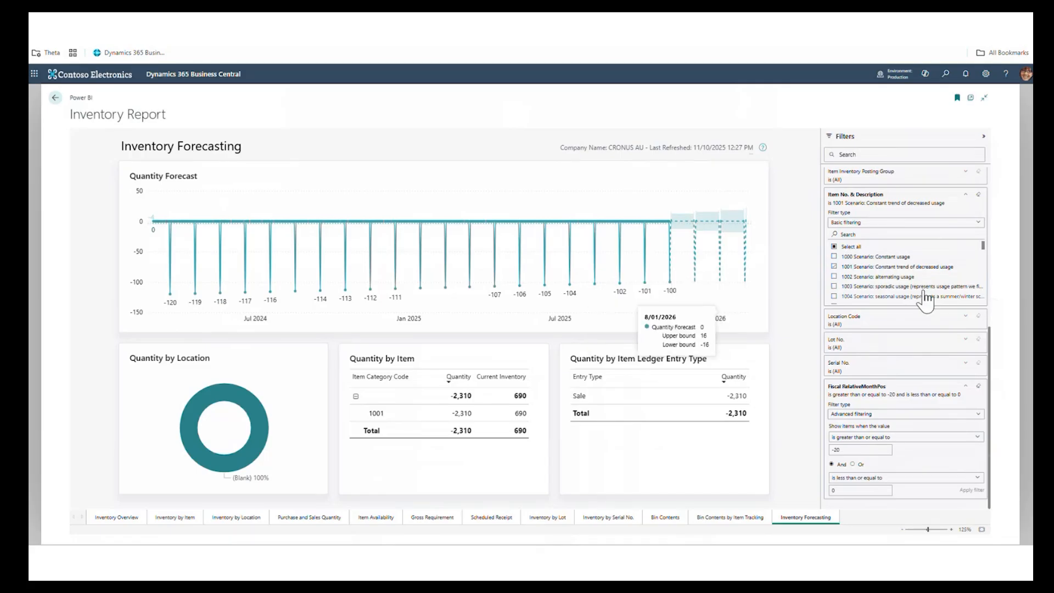
pyautogui.click(835, 278)
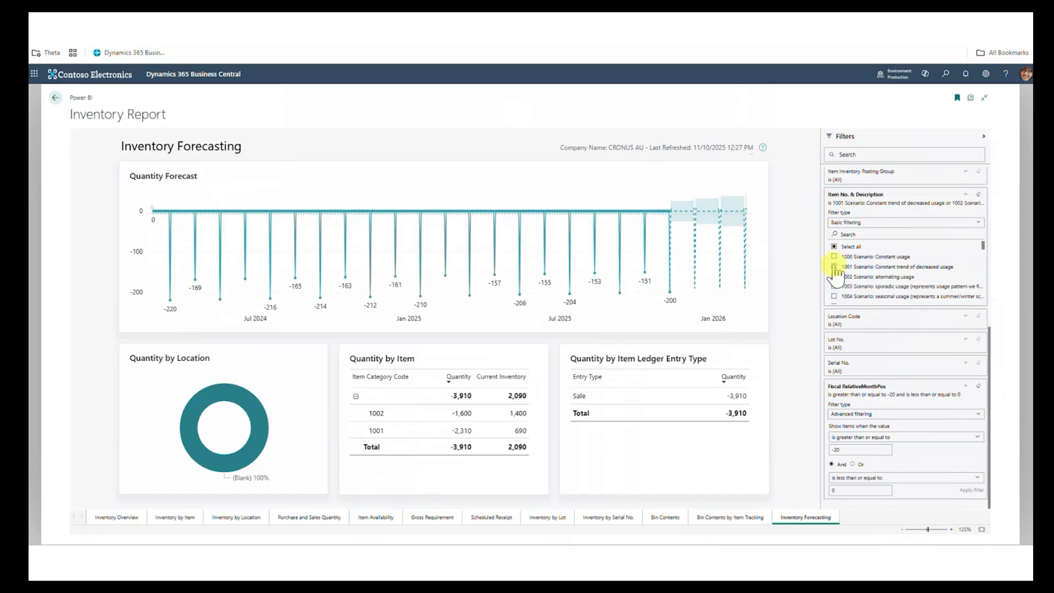
pyautogui.click(834, 268)
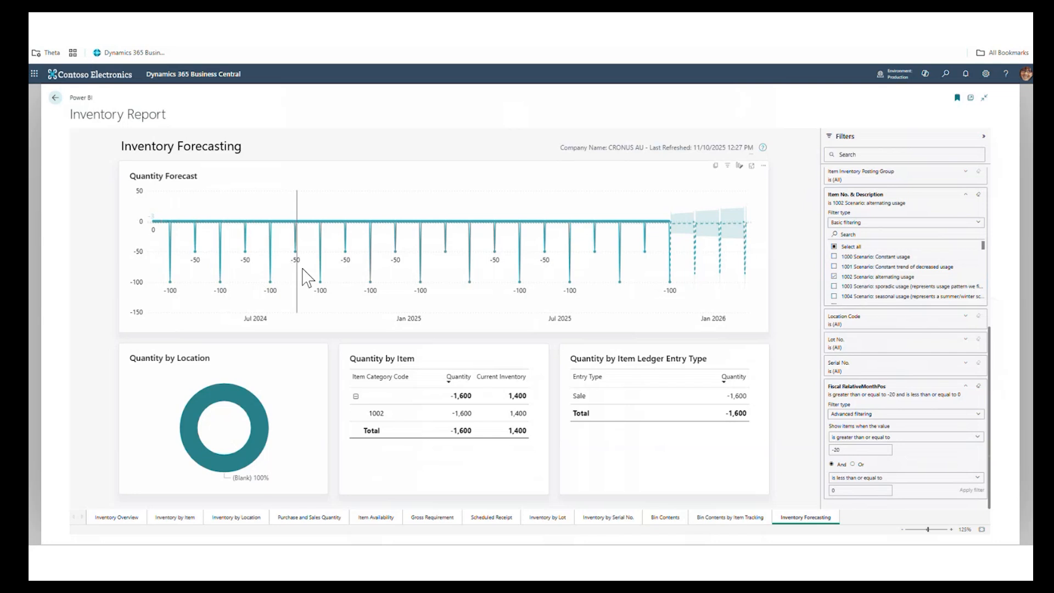
# - Switch the Item No. & Description filter from item 1002 to 1003 Scenario: sporadic usage
pyautogui.moveTo(363, 274)
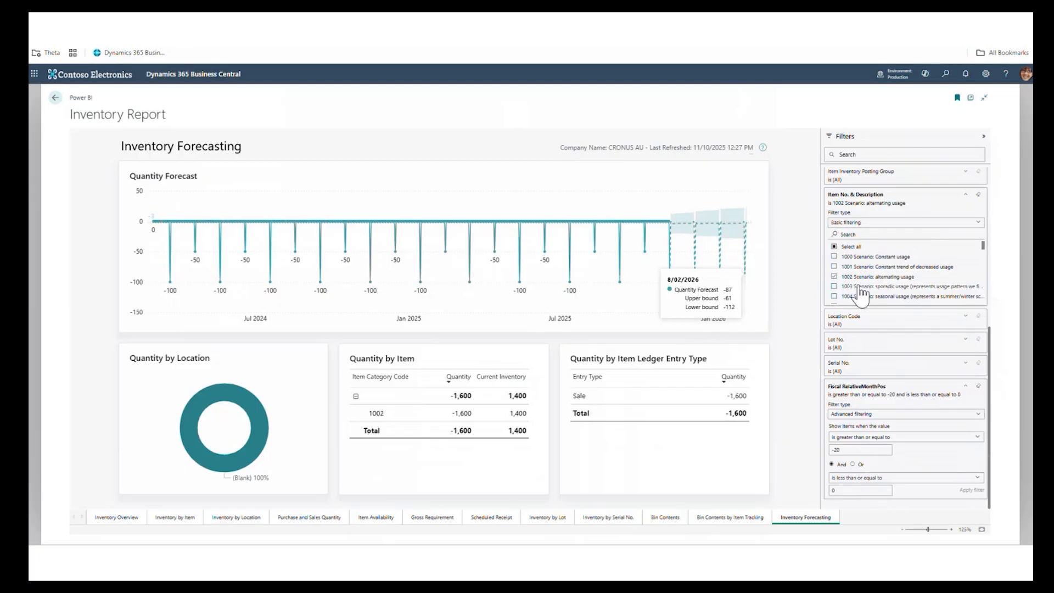
pyautogui.click(834, 286)
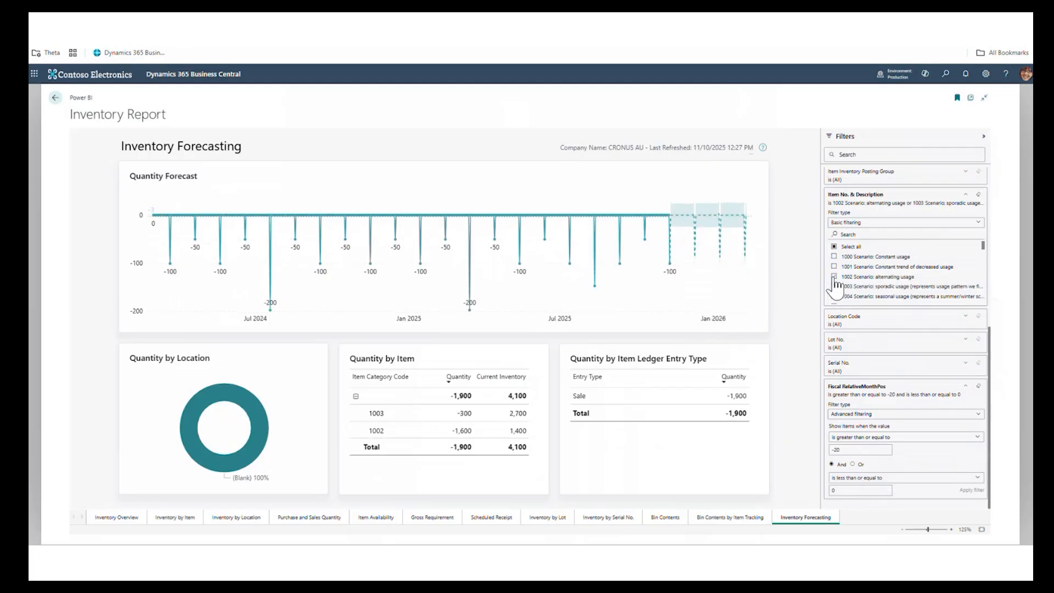
pyautogui.click(834, 277)
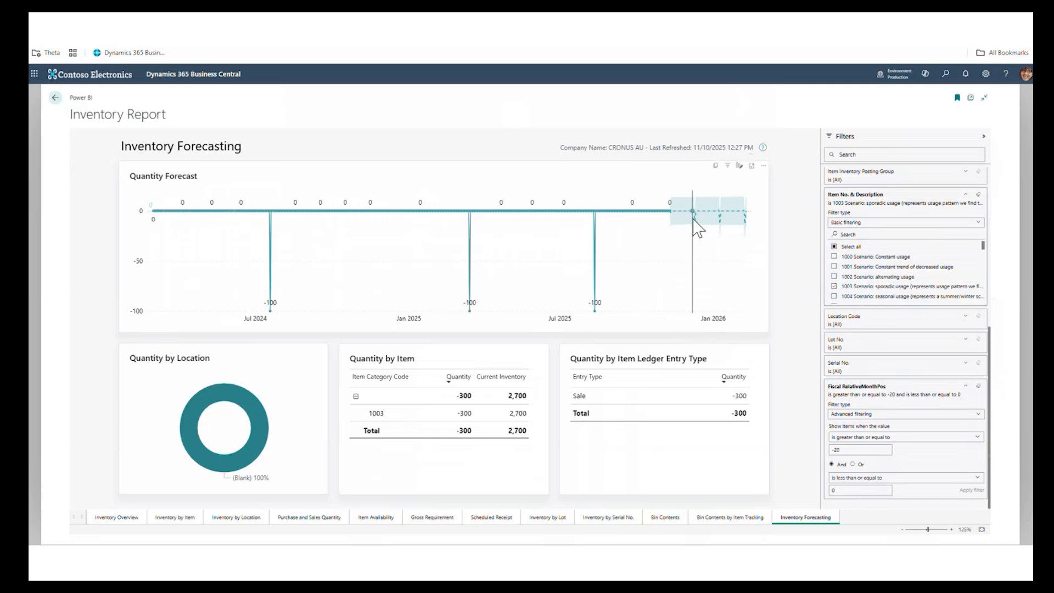
# - Add item 1004 Scenario: seasonal usage to the Item No. & Description filter
pyautogui.moveTo(697, 226)
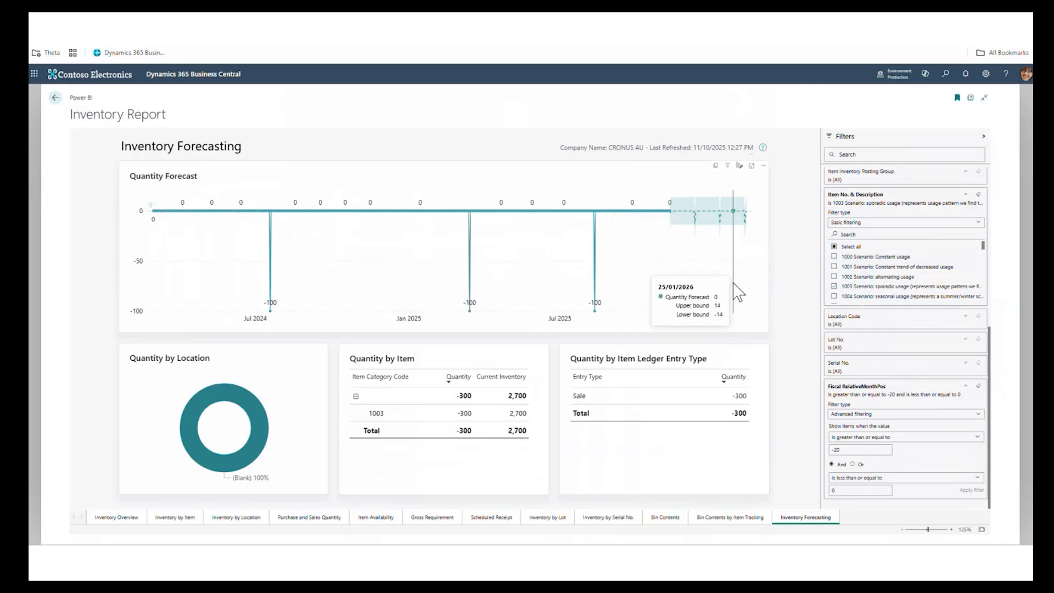
pyautogui.click(835, 296)
pyautogui.scroll(-2, 845, 285)
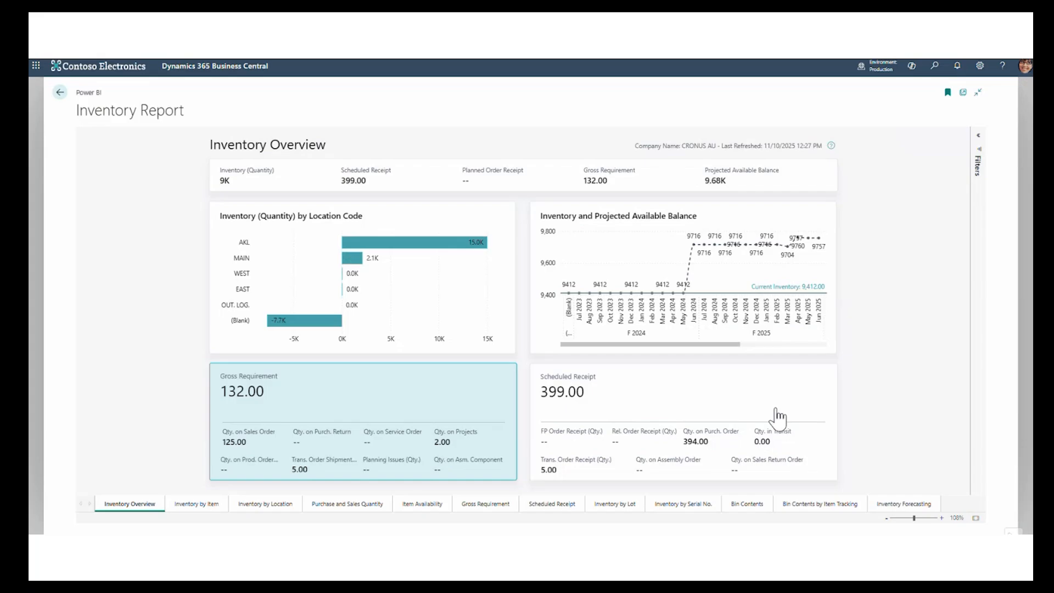
# - Drill through from the AKL location on Inventory Overview to its item ledger entries and open the quantity link for item 1000
pyautogui.rightClick(437, 245)
pyautogui.moveTo(497, 280)
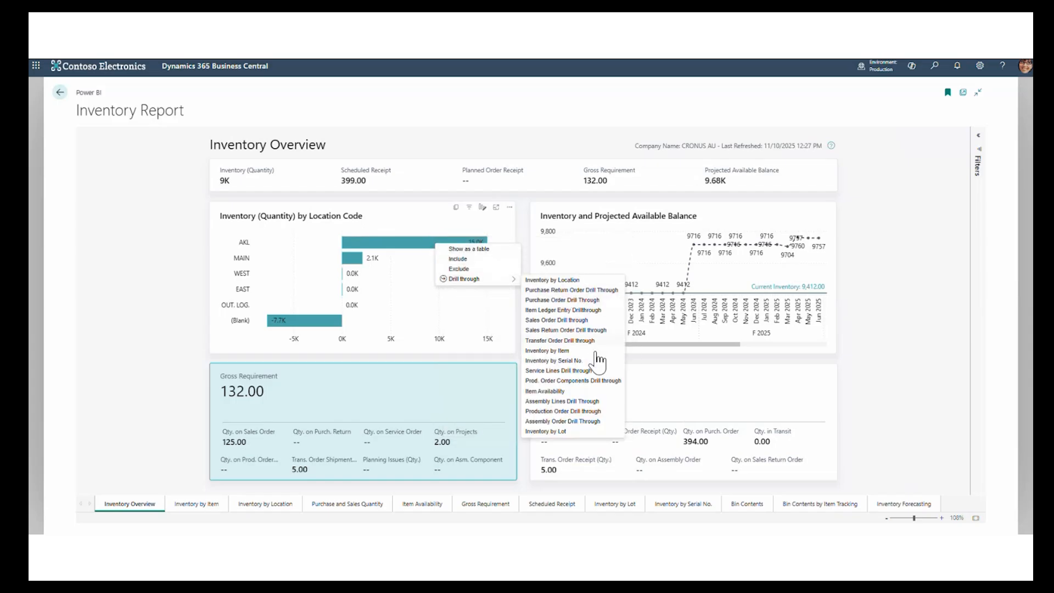
pyautogui.click(586, 311)
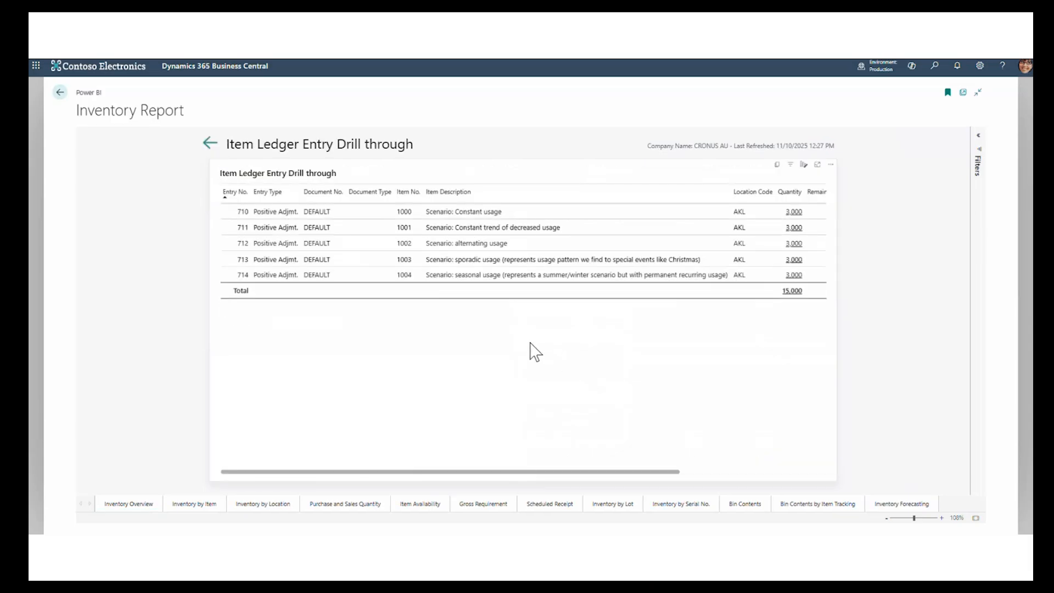
pyautogui.click(795, 213)
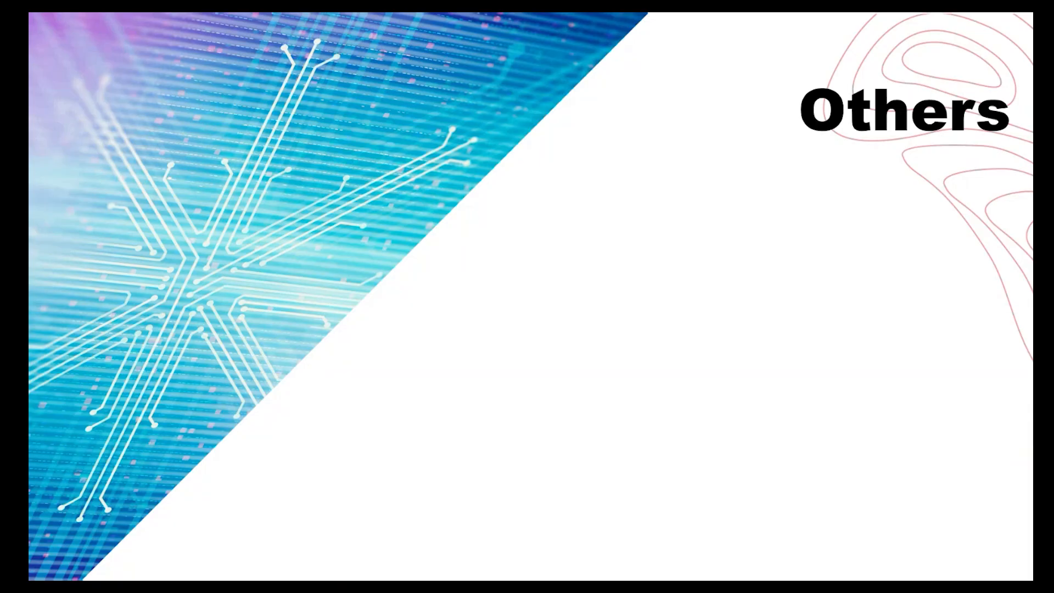
pyautogui.press('Right')
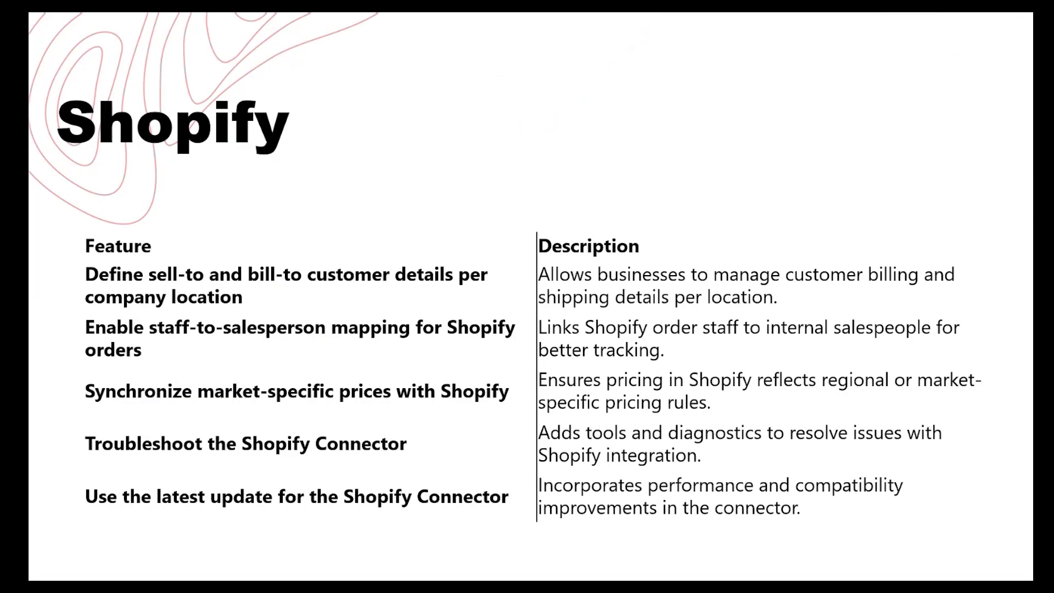
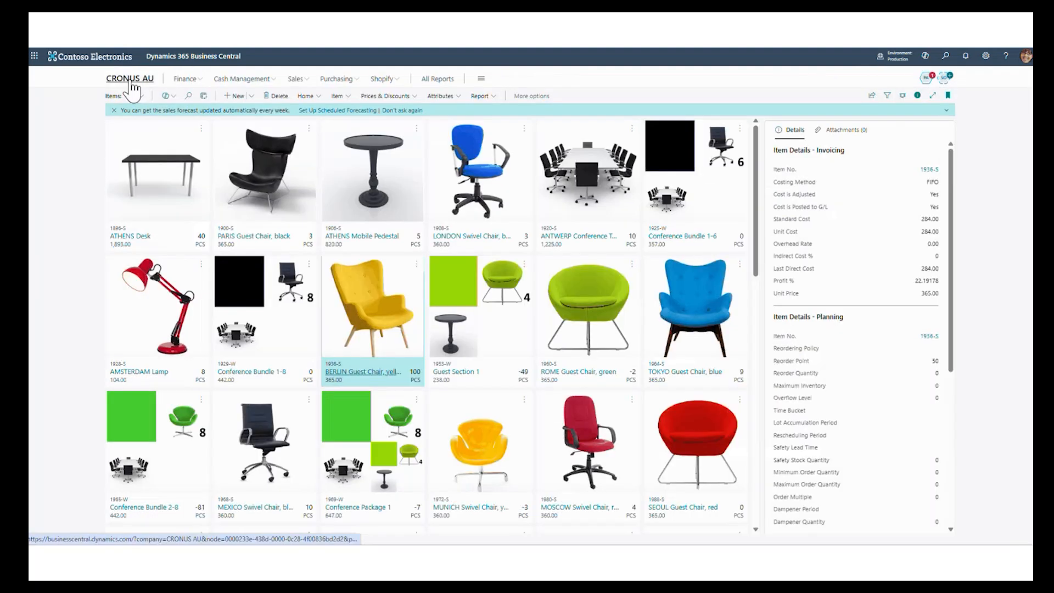
# - Switch to Claude and ask it to create customer Theta Systems with contact and NZ register address, order two Berlin chairs, and report stock on hand
pyautogui.click(132, 81)
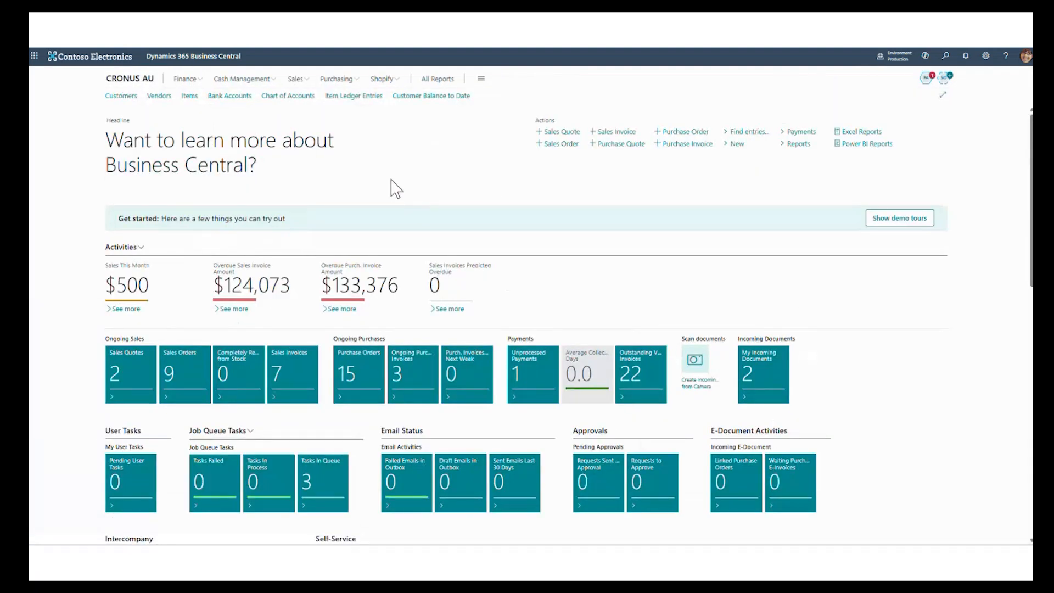
pyautogui.hotkey('ctrl', 'alt', 'space')
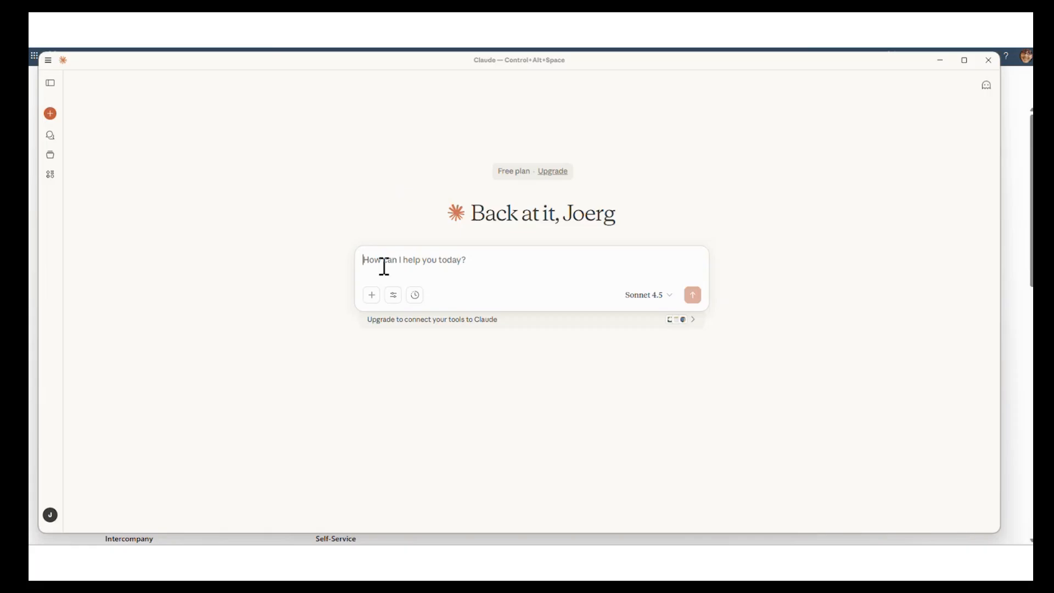
pyautogui.click(384, 267)
pyautogui.hotkey('ctrl', 'v')
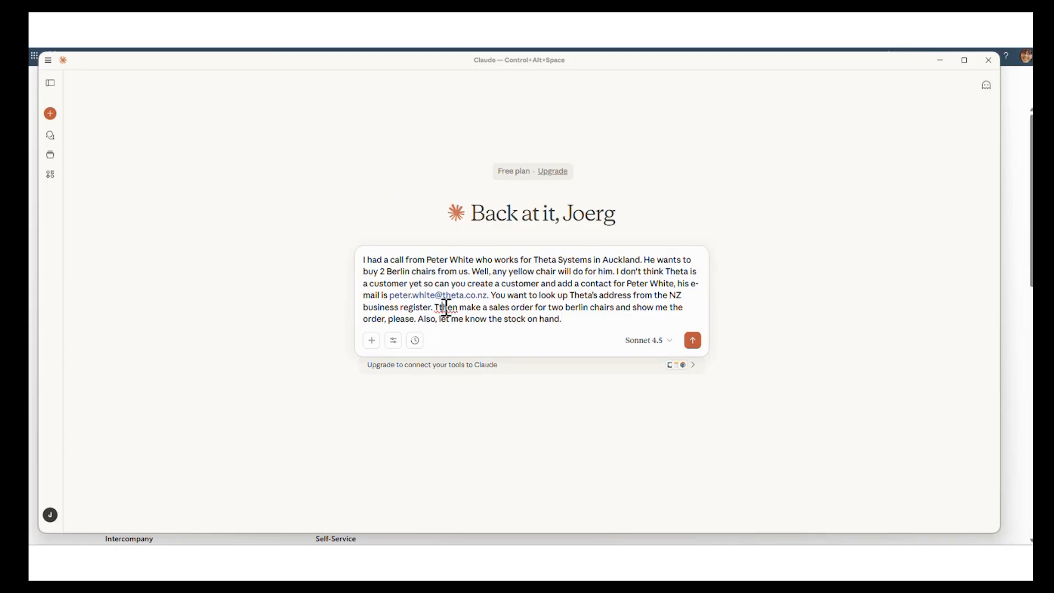
pyautogui.press('BackSpace')
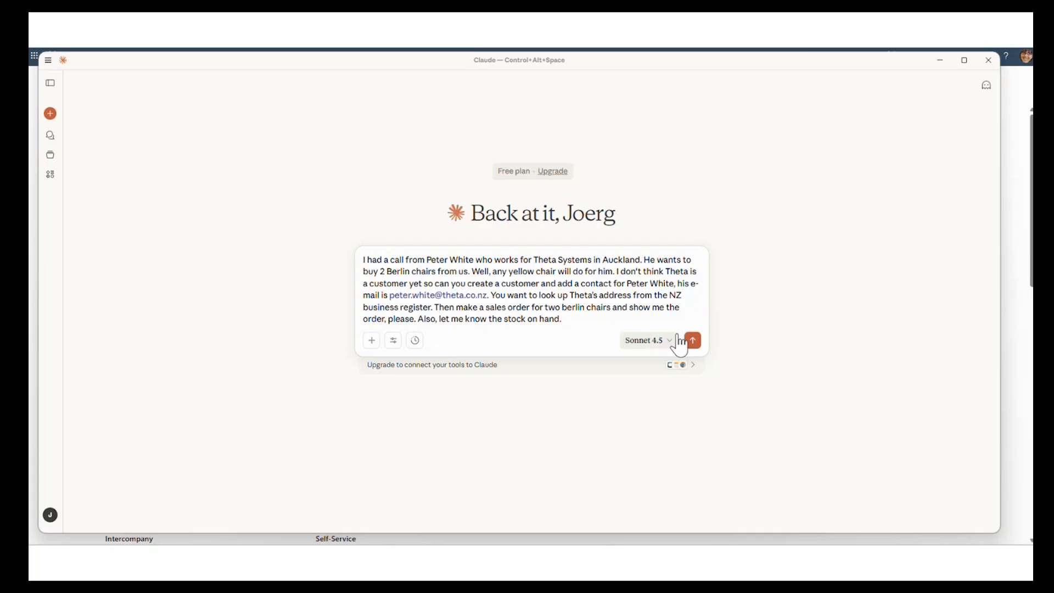
pyautogui.click(701, 345)
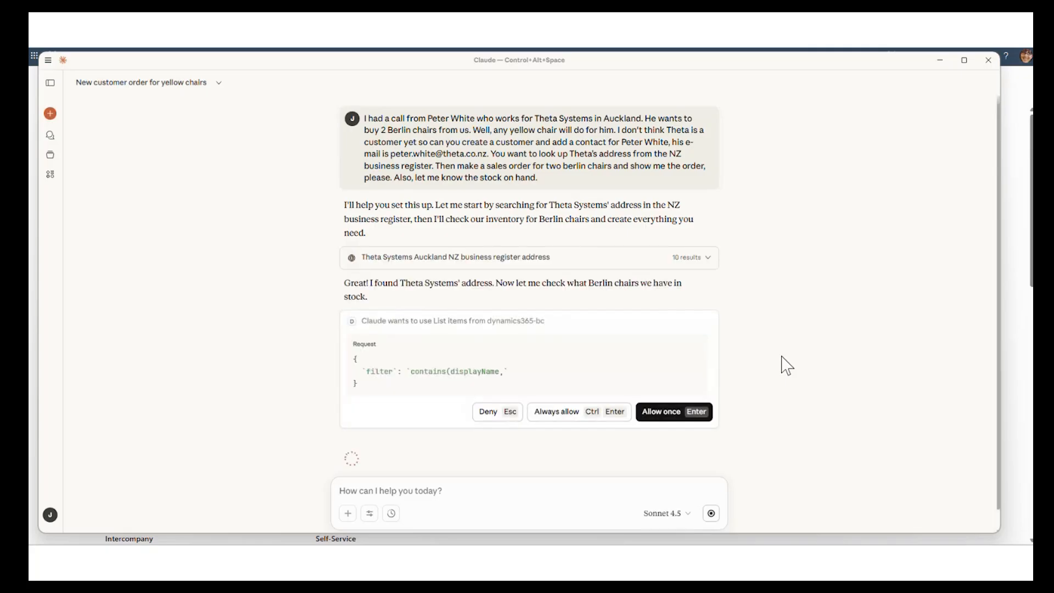
# - Allow the List items request from dynamics365-bc and read through the reply's stock status and sales order sections
pyautogui.click(642, 412)
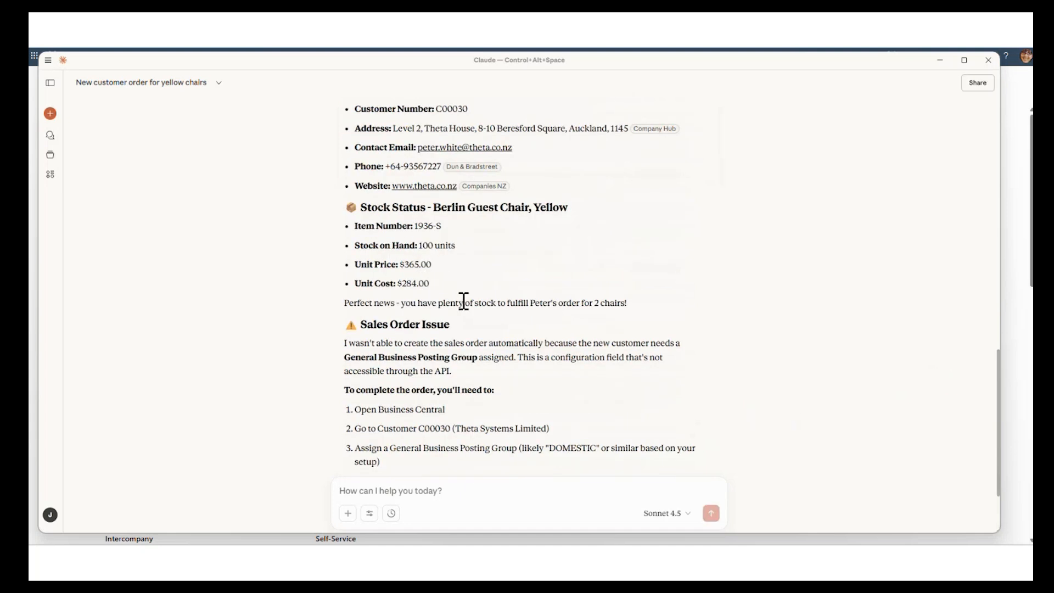
pyautogui.scroll(-1, 624, 307)
pyautogui.scroll(-2, 647, 308)
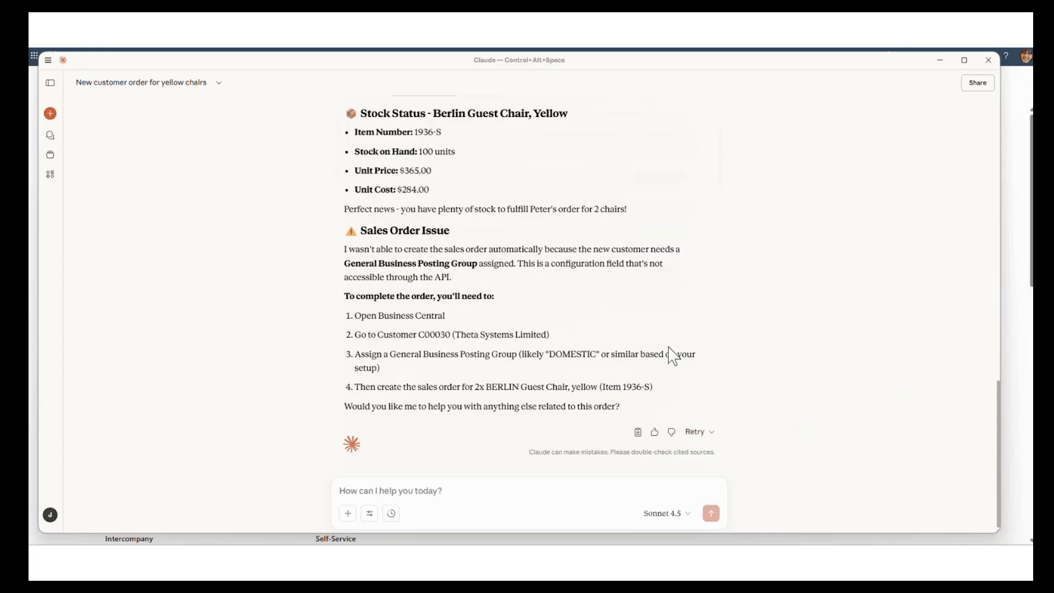
# - Switch to Business Central and open the customer card of Theta Systems Limited from the customer list
pyautogui.hotkey('alt', 'Tab')
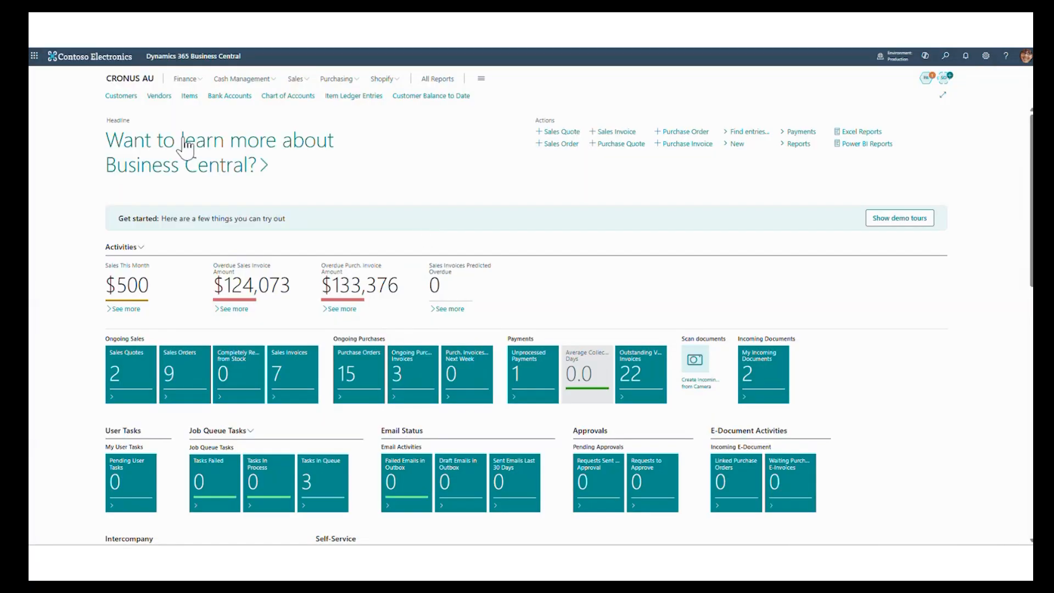
pyautogui.click(126, 98)
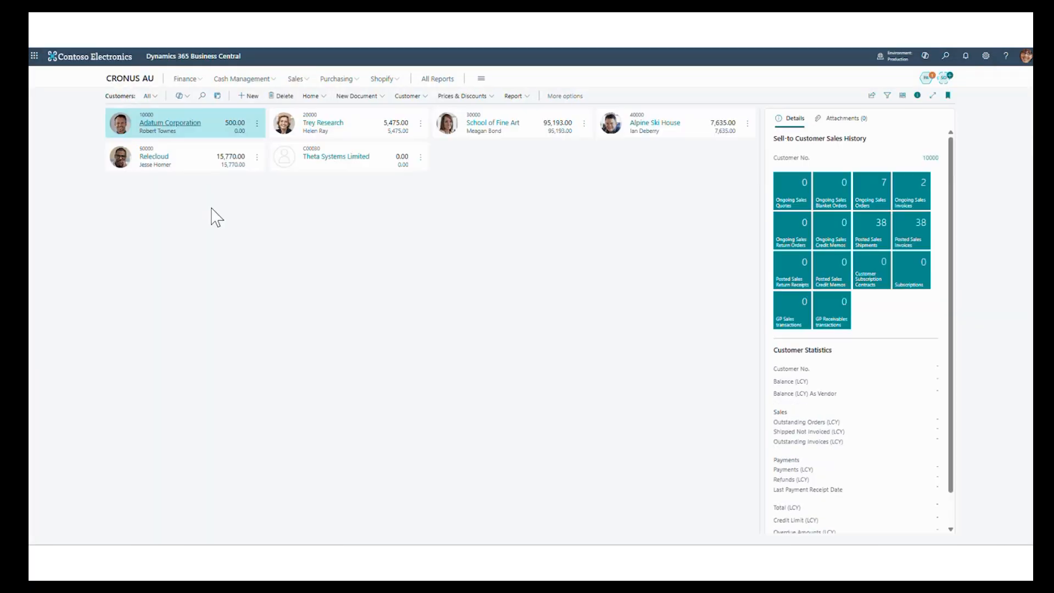
pyautogui.click(342, 164)
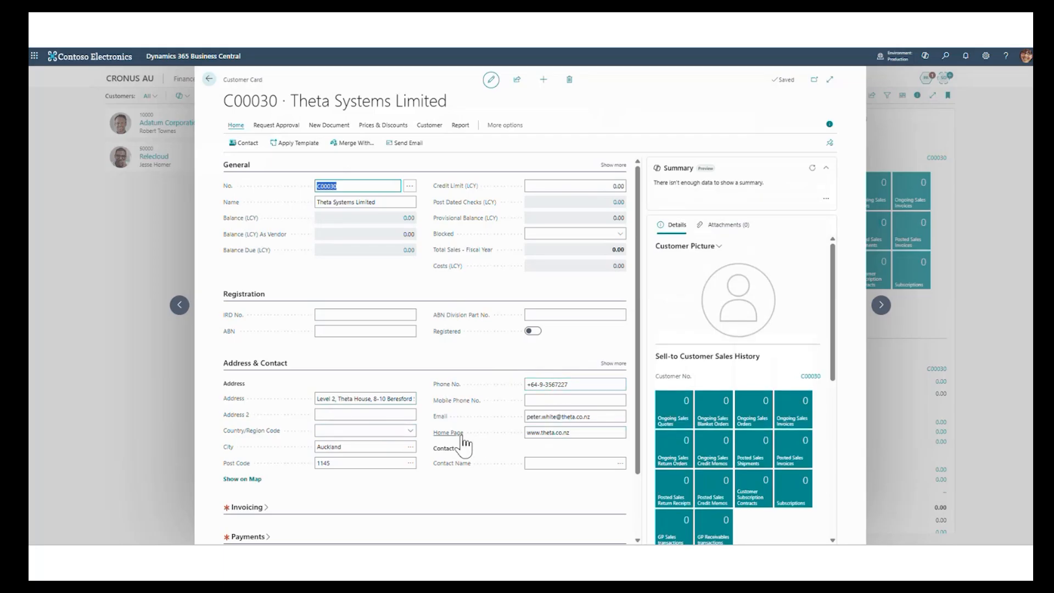
# - Set the Gen. Bus. Posting Group and Customer Posting Group of Theta Systems Limited to DOMESTIC and close the customer card
pyautogui.scroll(-2, 463, 447)
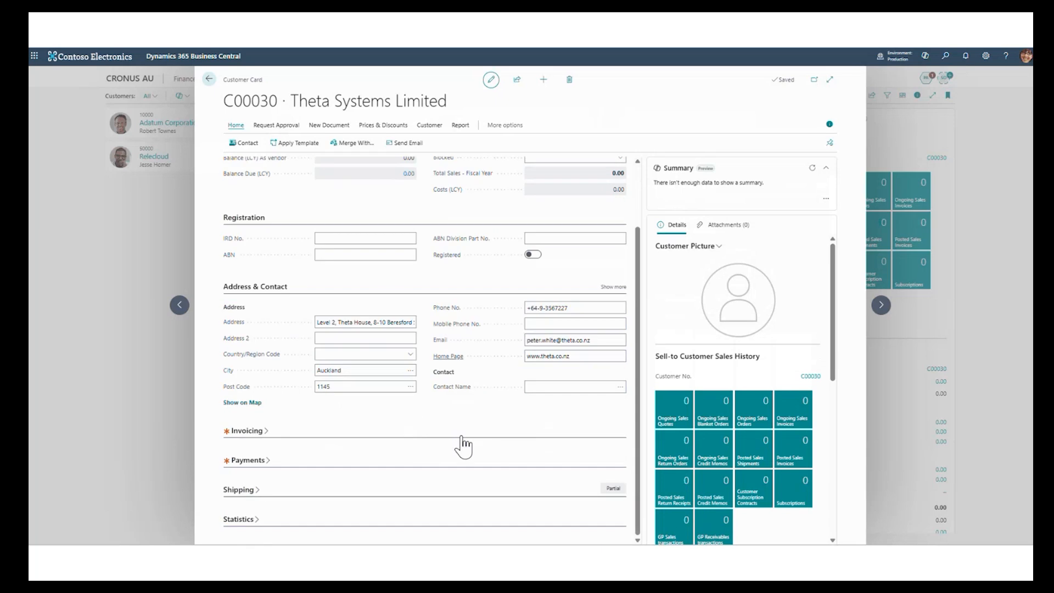
pyautogui.click(249, 431)
pyautogui.click(411, 400)
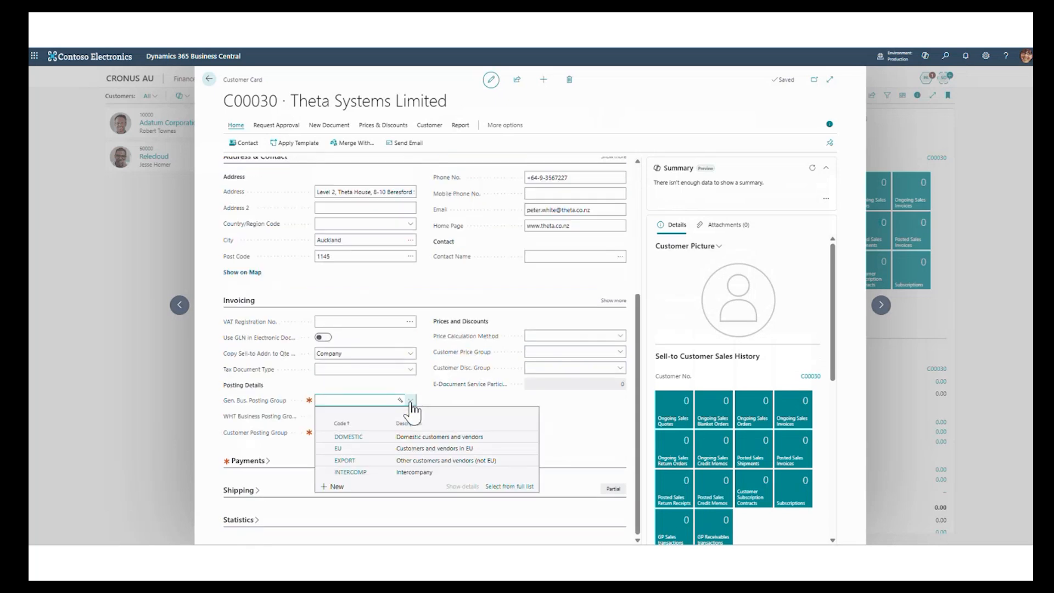
pyautogui.click(348, 437)
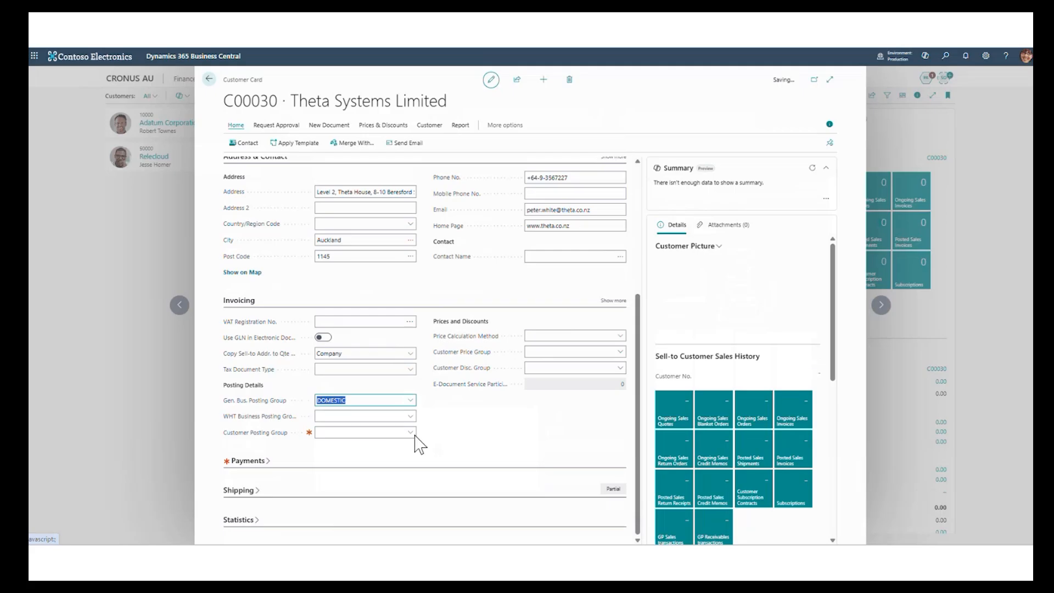
pyautogui.click(411, 433)
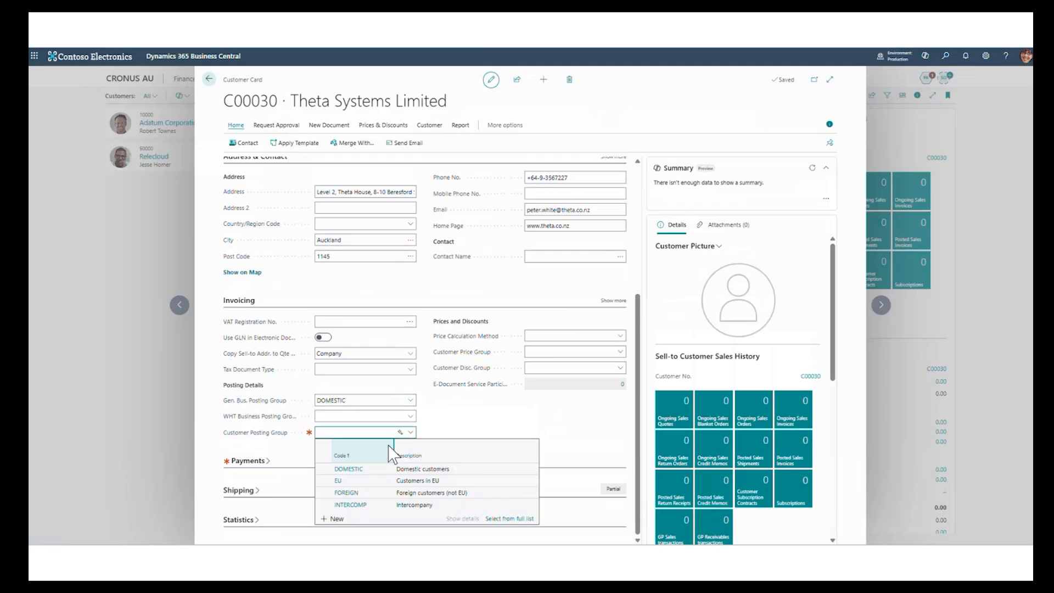
pyautogui.click(511, 470)
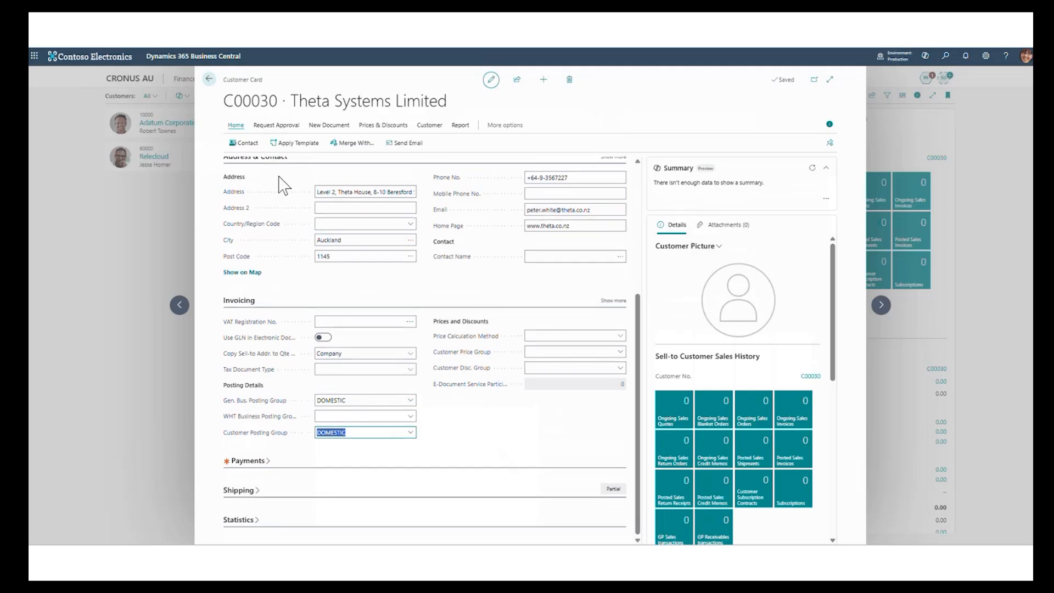
pyautogui.click(209, 79)
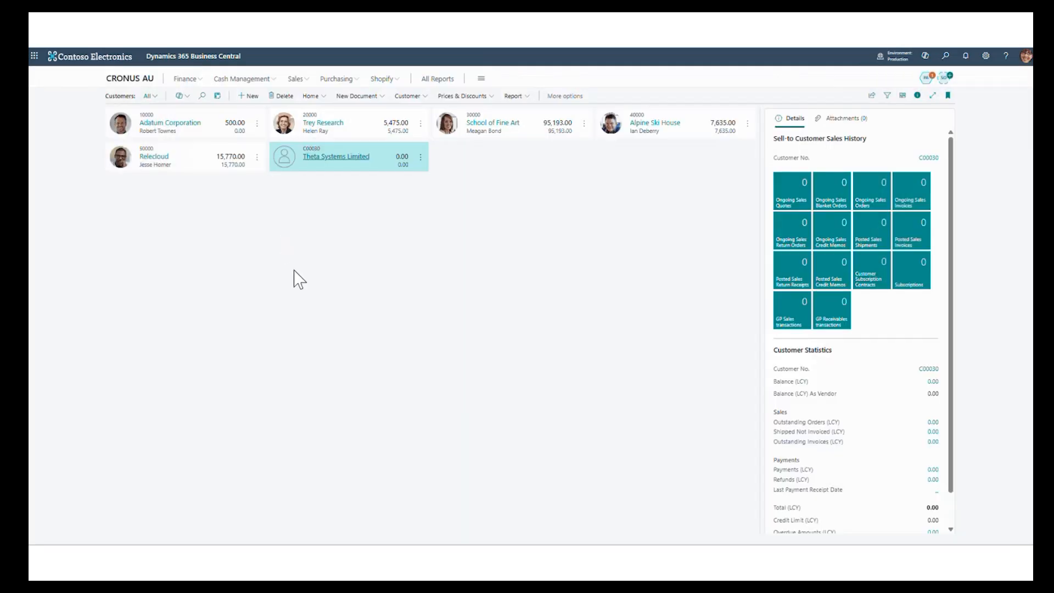
# - Switch to Claude and tell it to try the sales order again as the posting groups have been added
pyautogui.hotkey('alt', 'Tab')
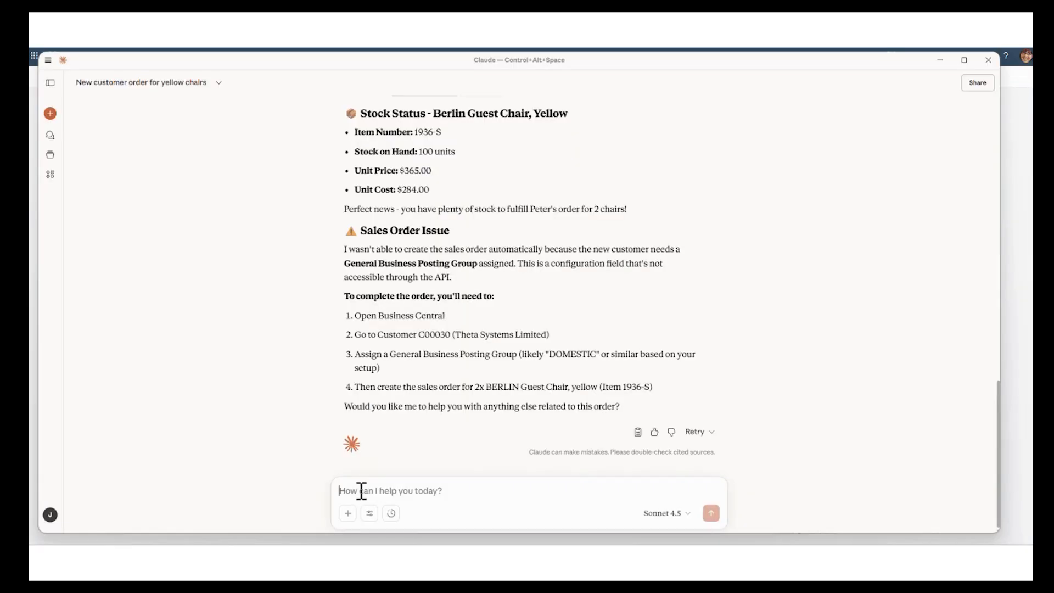
pyautogui.write('tr')
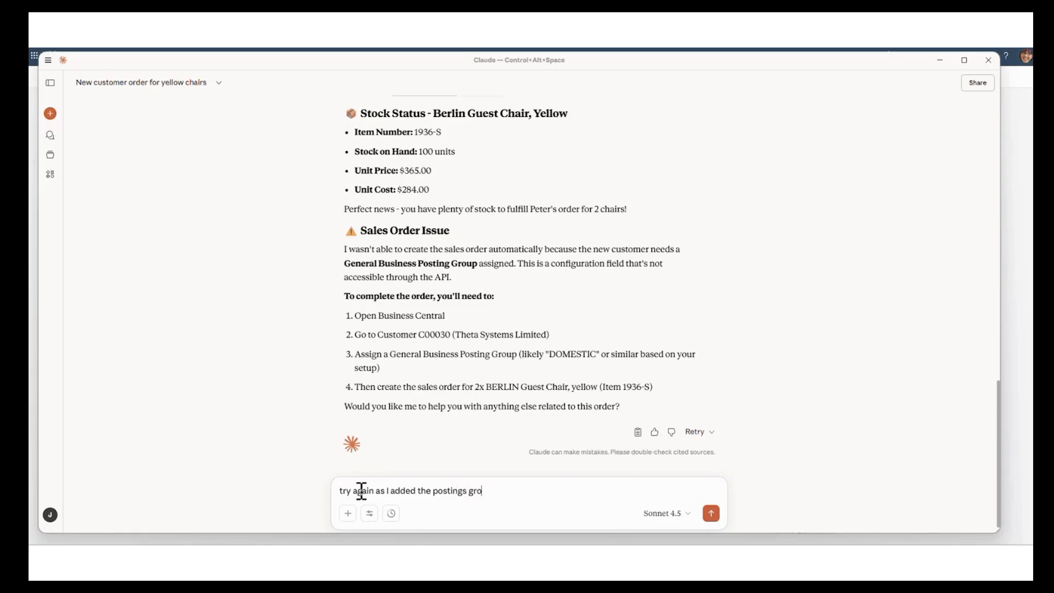
pyautogui.press('Return')
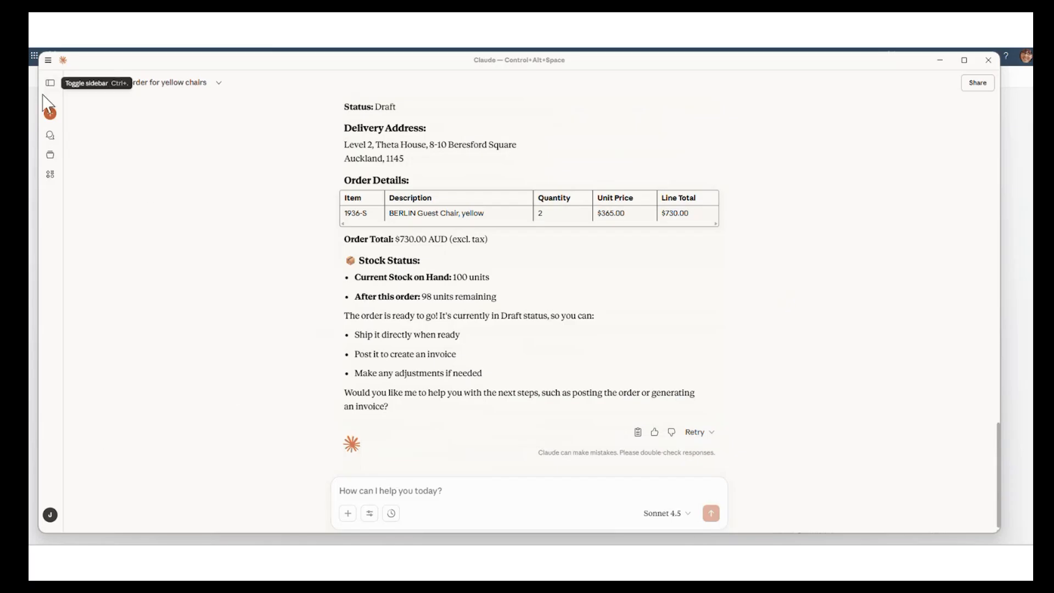
# - Switch to Business Central, inspect the ongoing sales order of Theta Systems Limited and its lines, and return to the order list
pyautogui.click(32, 208)
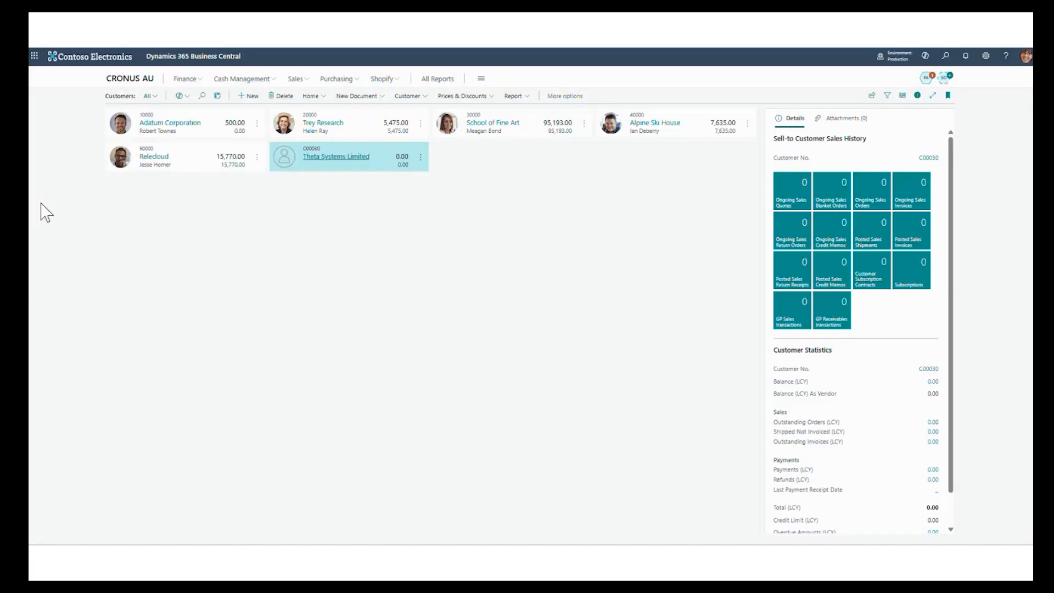
pyautogui.click(335, 169)
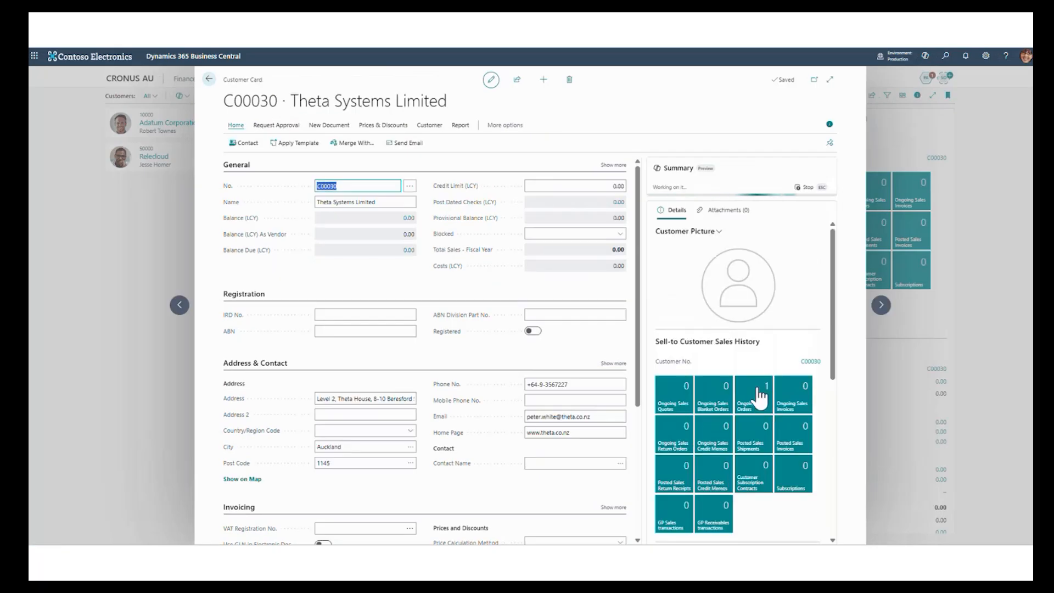
pyautogui.click(760, 395)
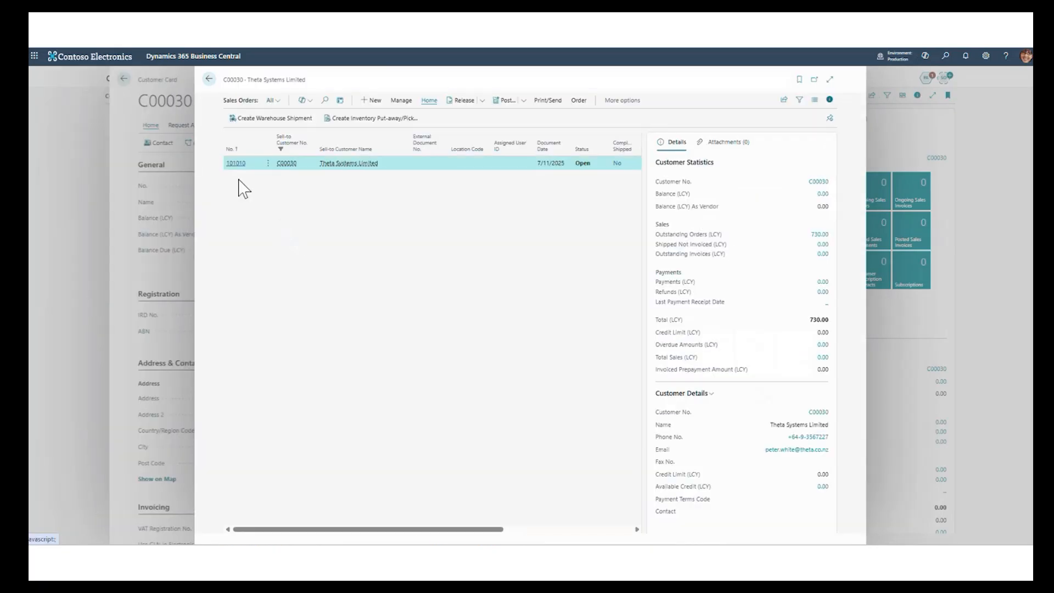
pyautogui.click(237, 164)
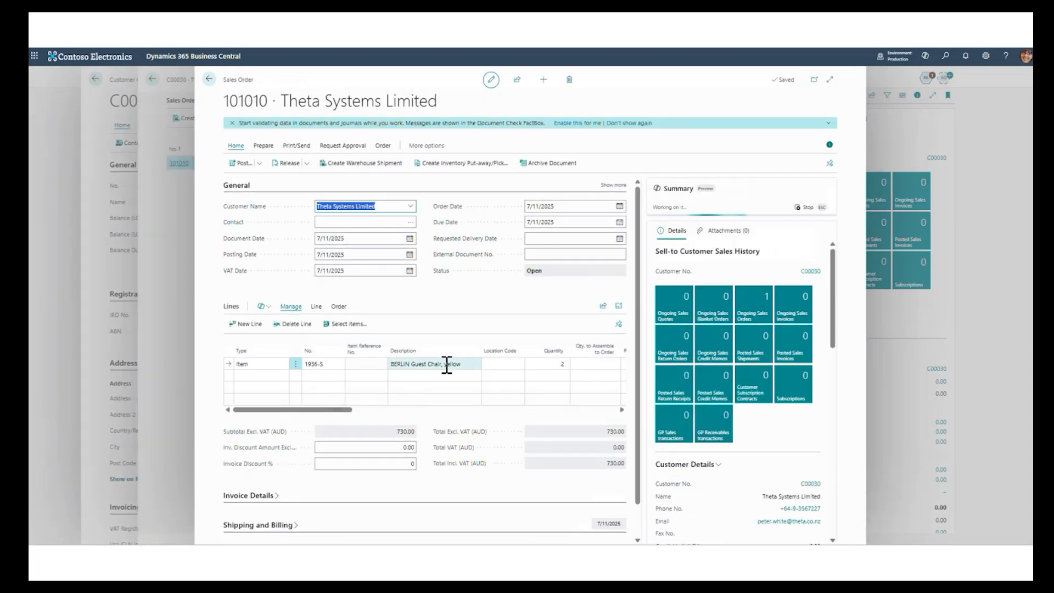
pyautogui.moveTo(333, 412); pyautogui.dragTo(280, 420)
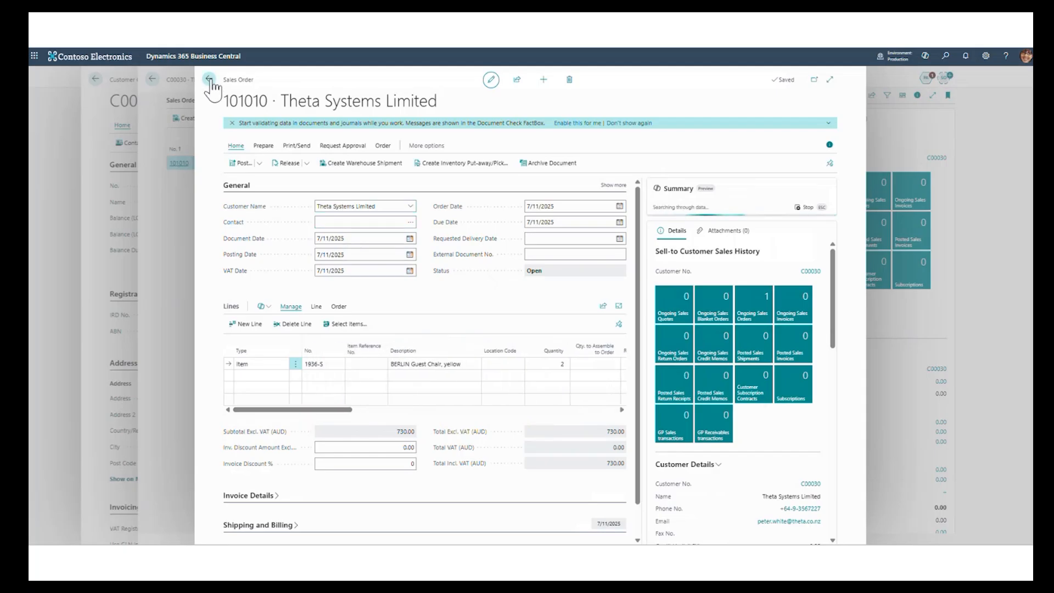
pyautogui.click(168, 82)
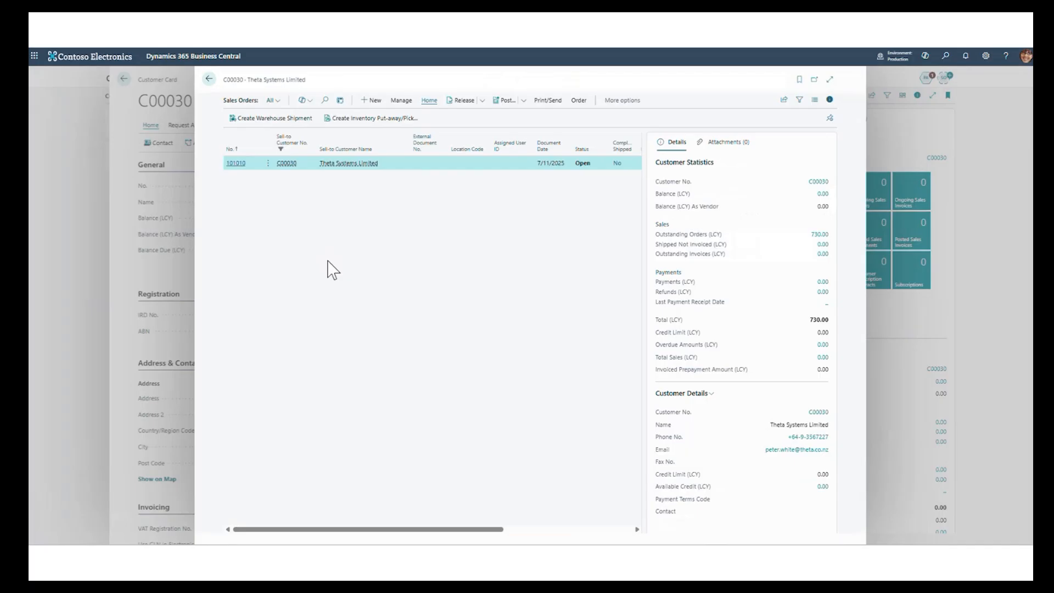
# - Switch to Claude and send the request "Go ahead and post the sales order and provide me with the PDF."
pyautogui.hotkey('ctrl', 'alt', 'space')
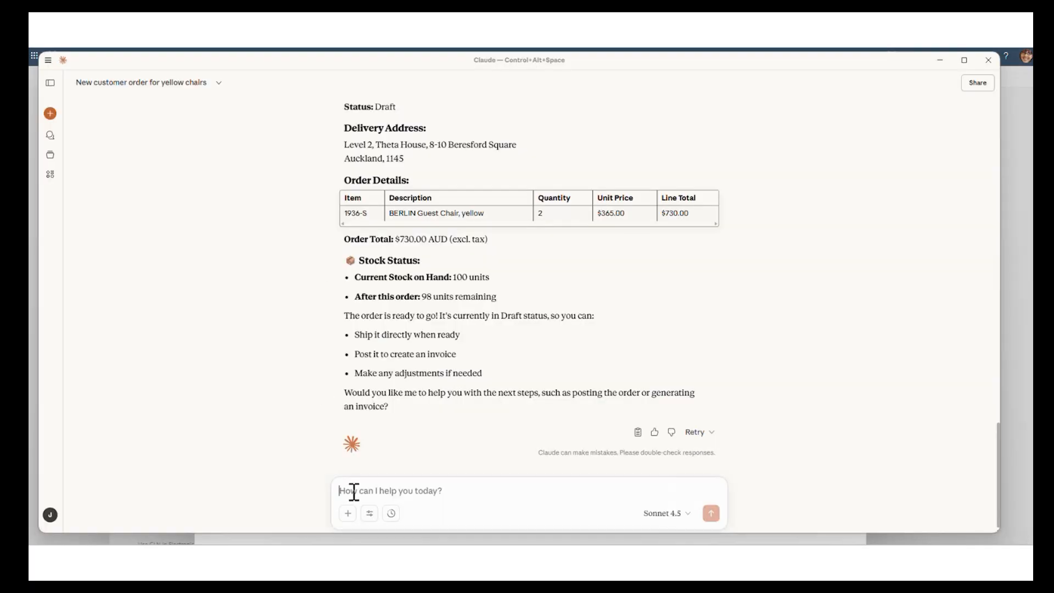
pyautogui.write('Go ahead and post the sales order and provide me with the PDF.')
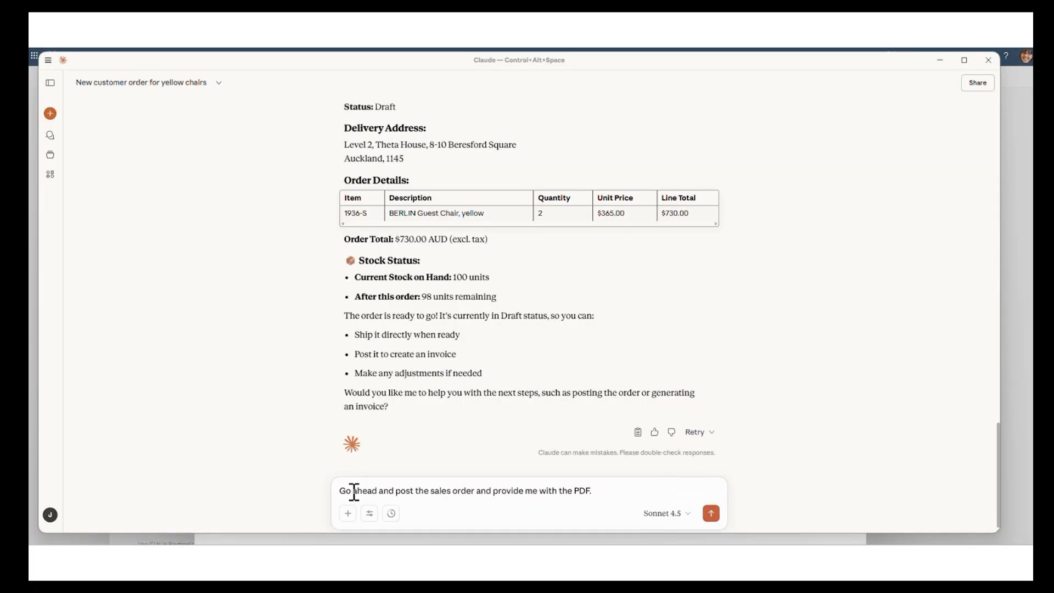
pyautogui.press('Return')
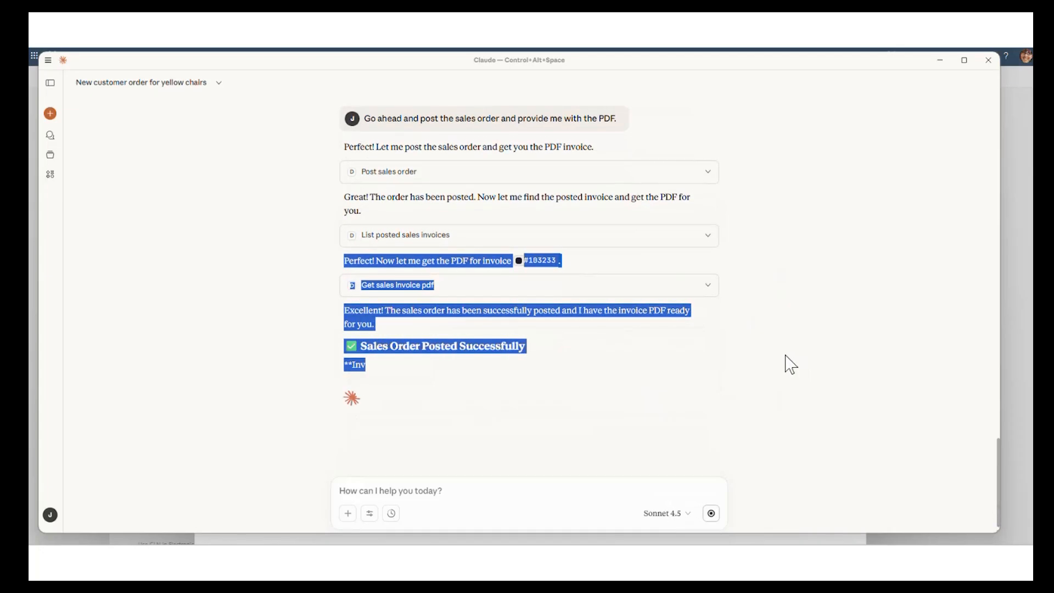
pyautogui.click(606, 313)
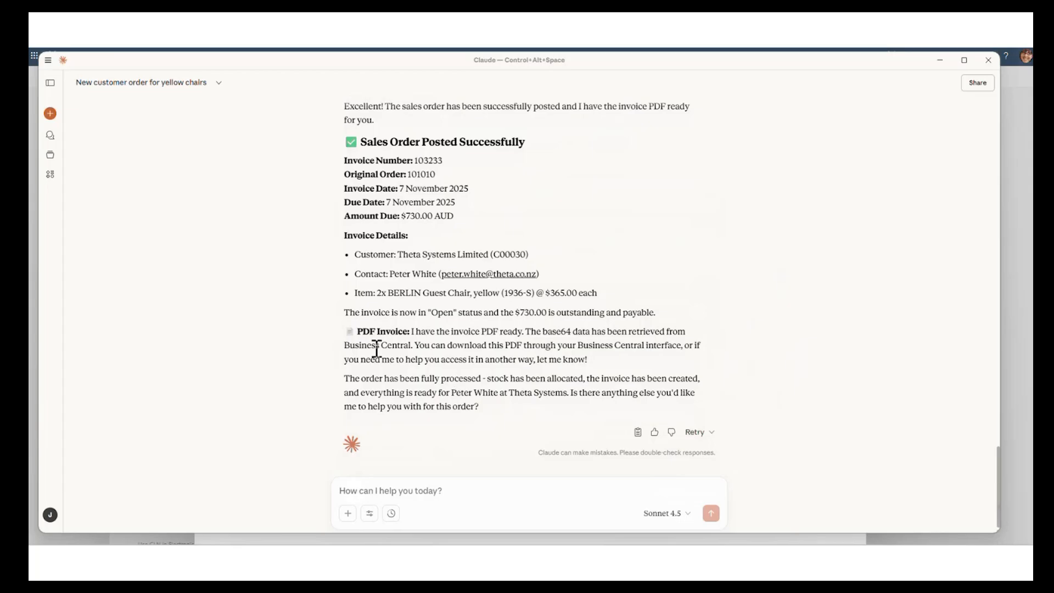
# - Switch to Business Central, open the posted sales invoice of Theta Systems Limited from its customer card, and preview the printed invoice
pyautogui.hotkey('alt', 'Tab')
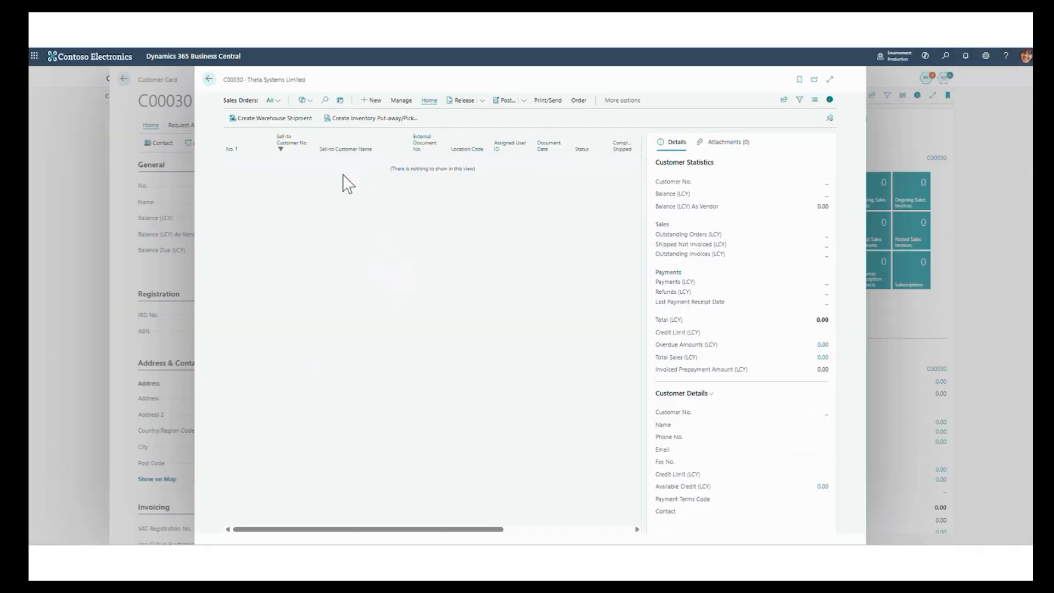
pyautogui.click(209, 80)
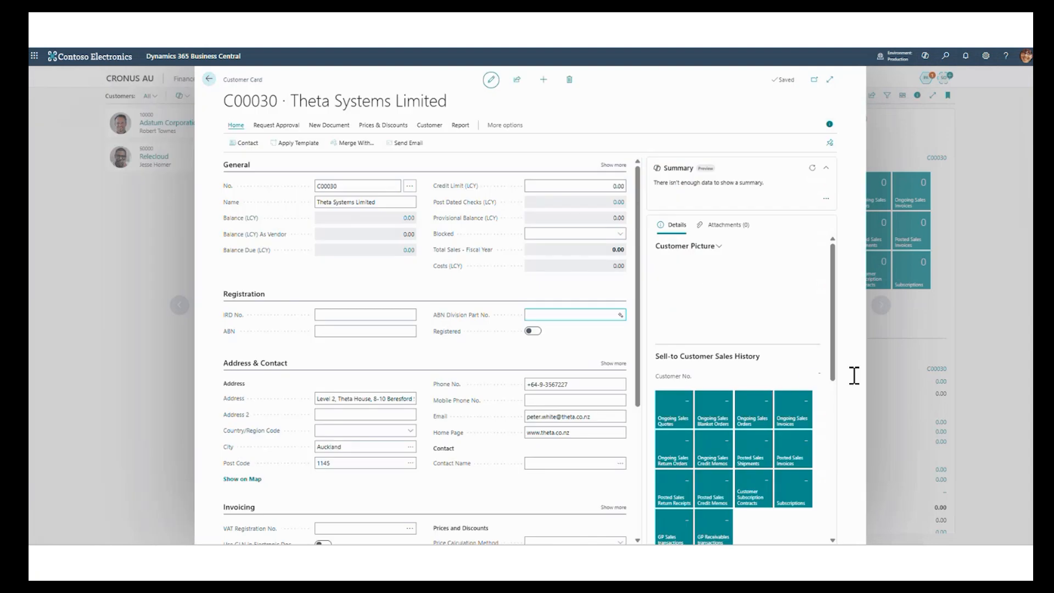
pyautogui.click(801, 459)
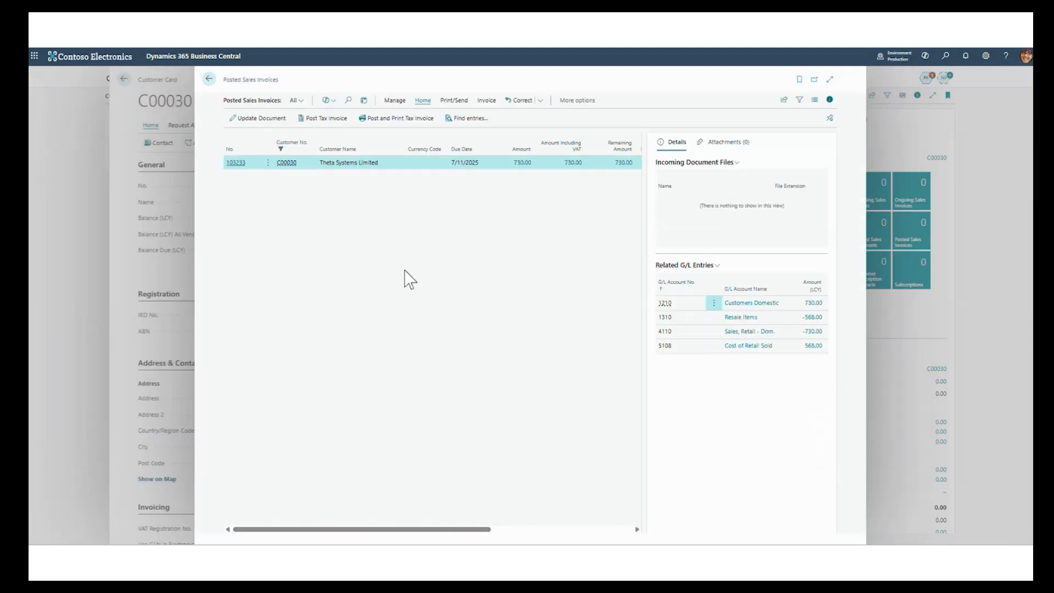
pyautogui.click(240, 165)
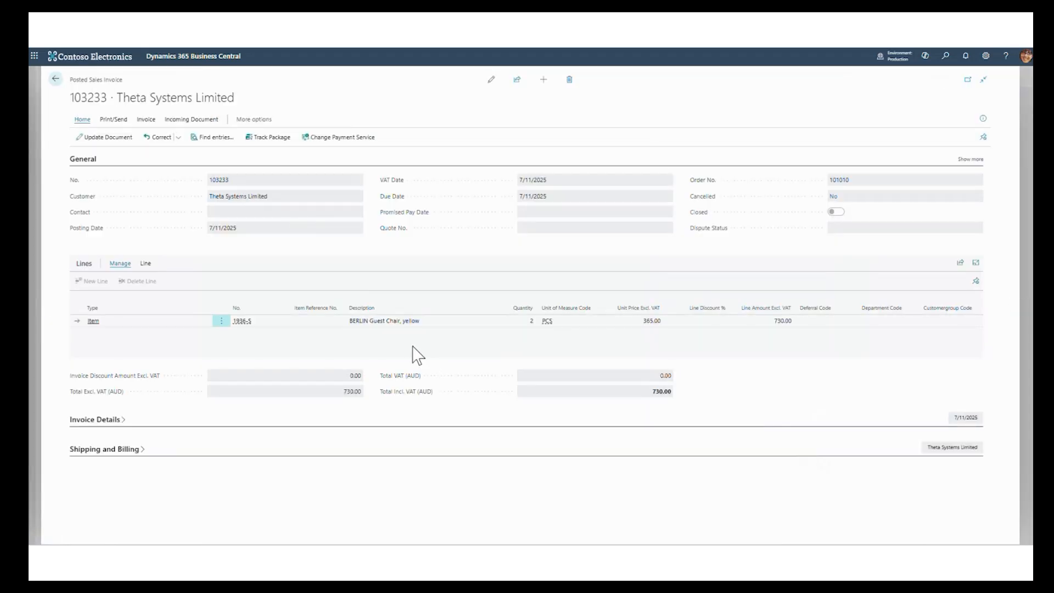
pyautogui.click(113, 119)
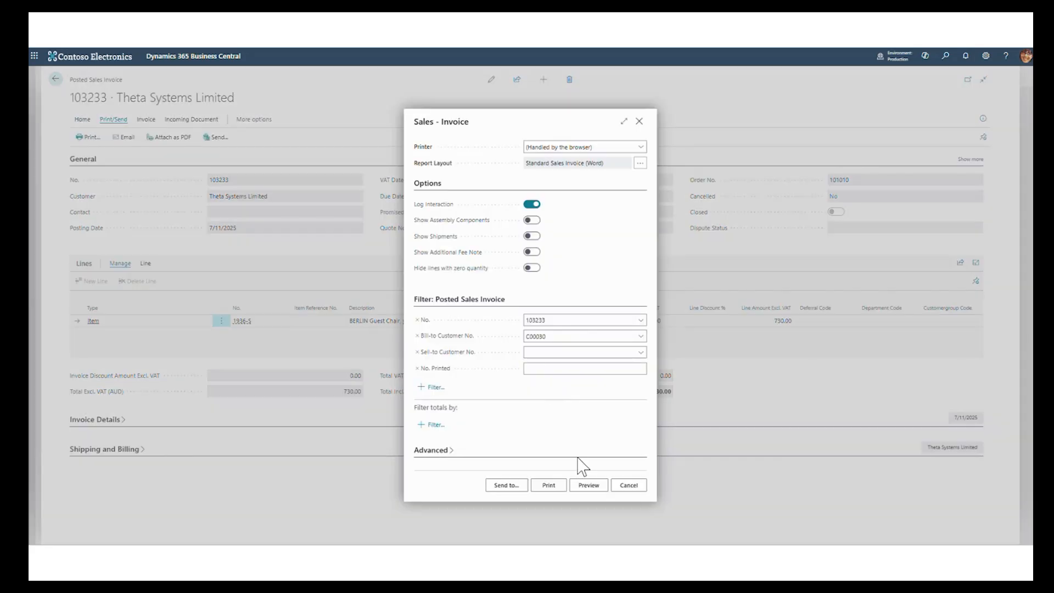
pyautogui.click(587, 486)
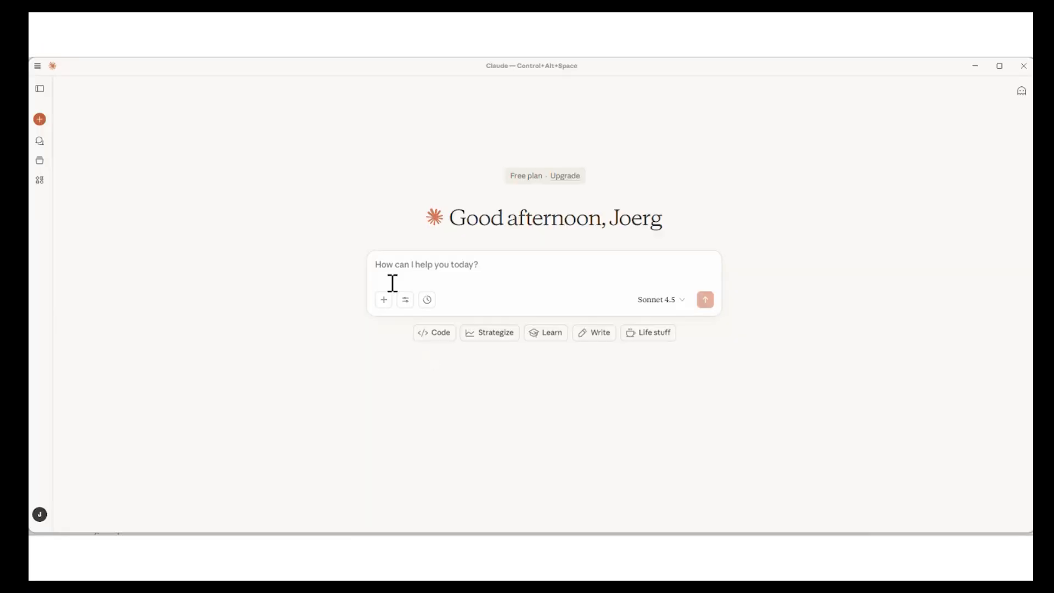
# - Switch to a new Claude chat and send the question "Did Alpine pay all their bills?"
pyautogui.click(386, 269)
pyautogui.write('Did Alpine pay all their bills?')
pyautogui.press('Return')
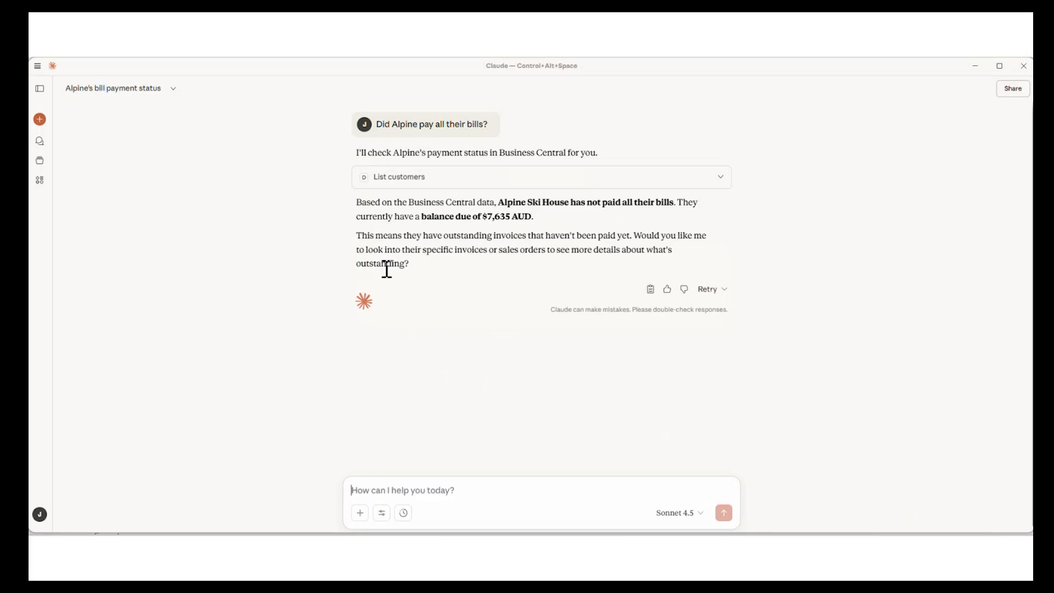
# - Send the follow-up "Yes, list all unpaid invoices, please." and read through the reply on Alpine Ski House
pyautogui.click(553, 492)
pyautogui.write('Yes, list all unpaid invoices, please.')
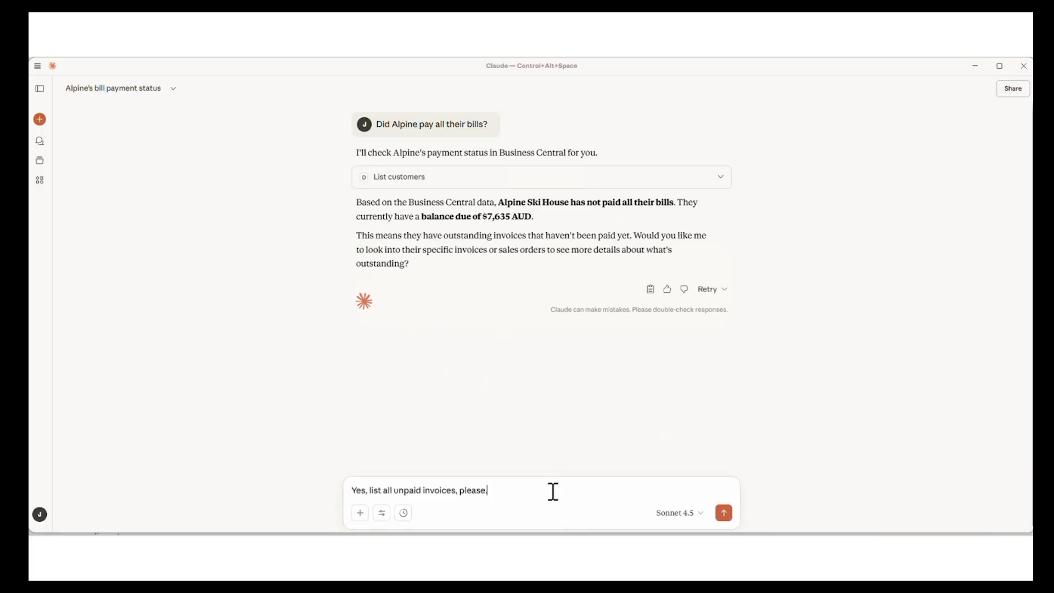
pyautogui.press('Return')
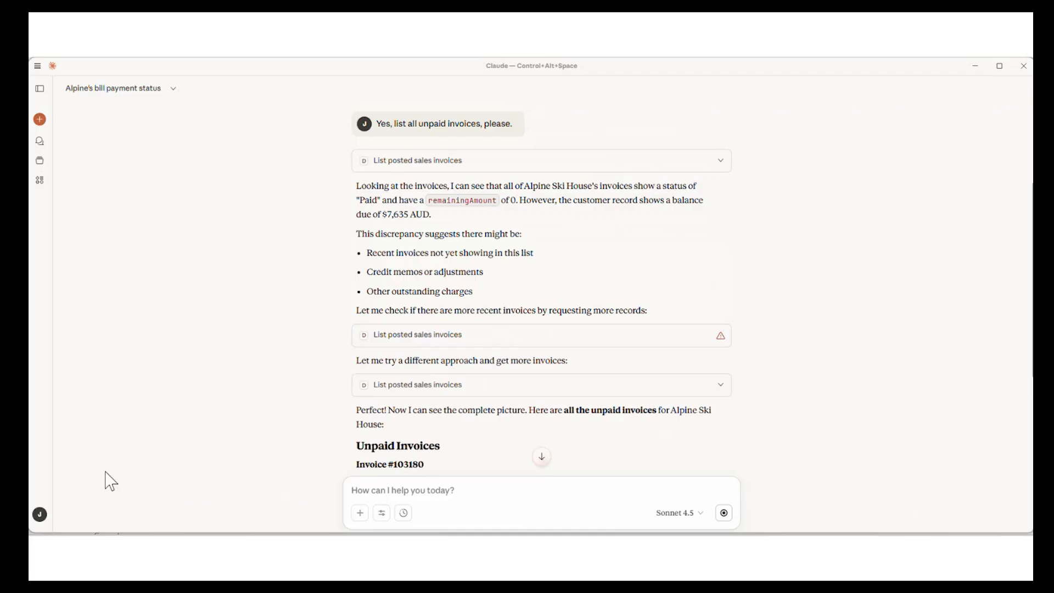
pyautogui.scroll(-4, 562, 373)
pyautogui.scroll(-3, 564, 378)
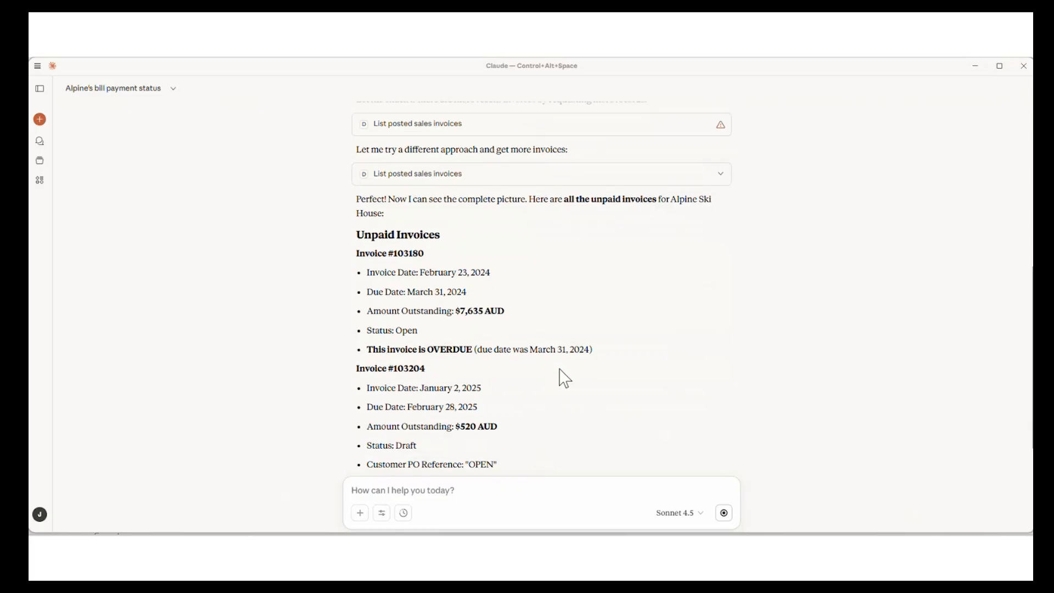
pyautogui.scroll(-2, 564, 378)
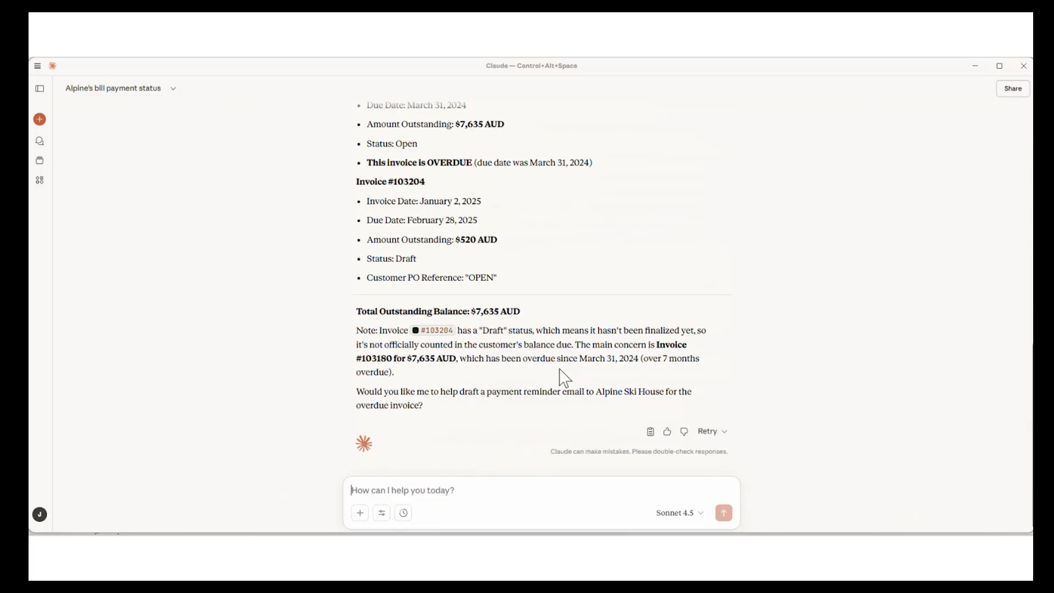
pyautogui.scroll(2, 562, 374)
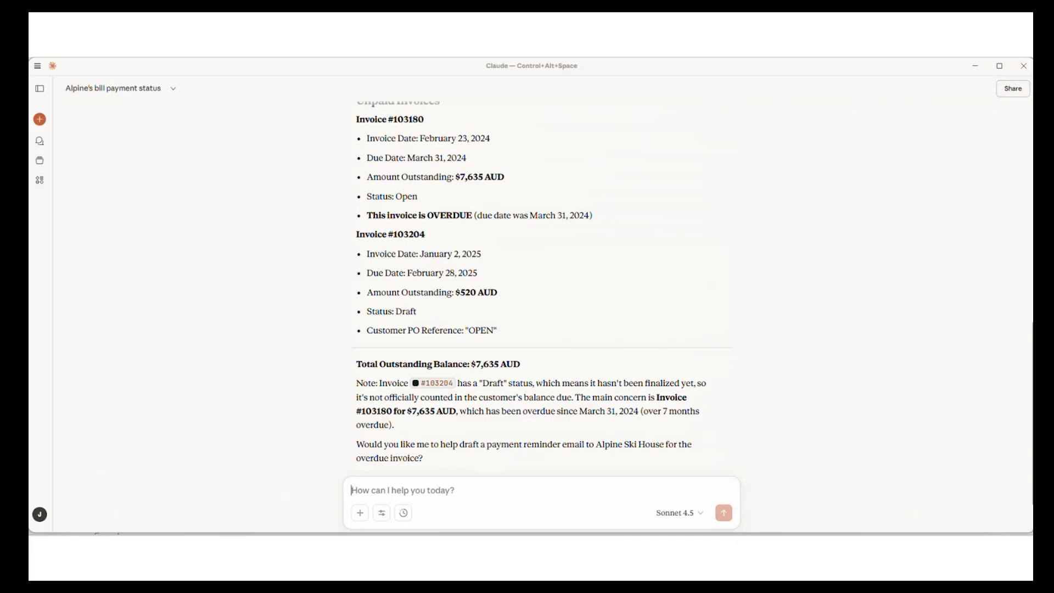
pyautogui.scroll(2, 470, 332)
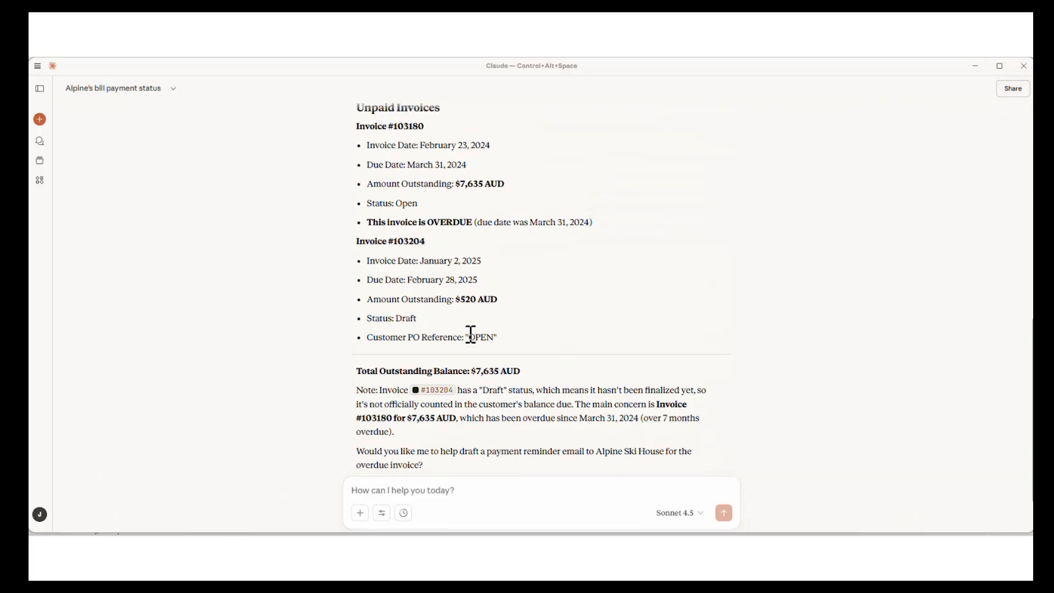
pyautogui.scroll(-3, 471, 332)
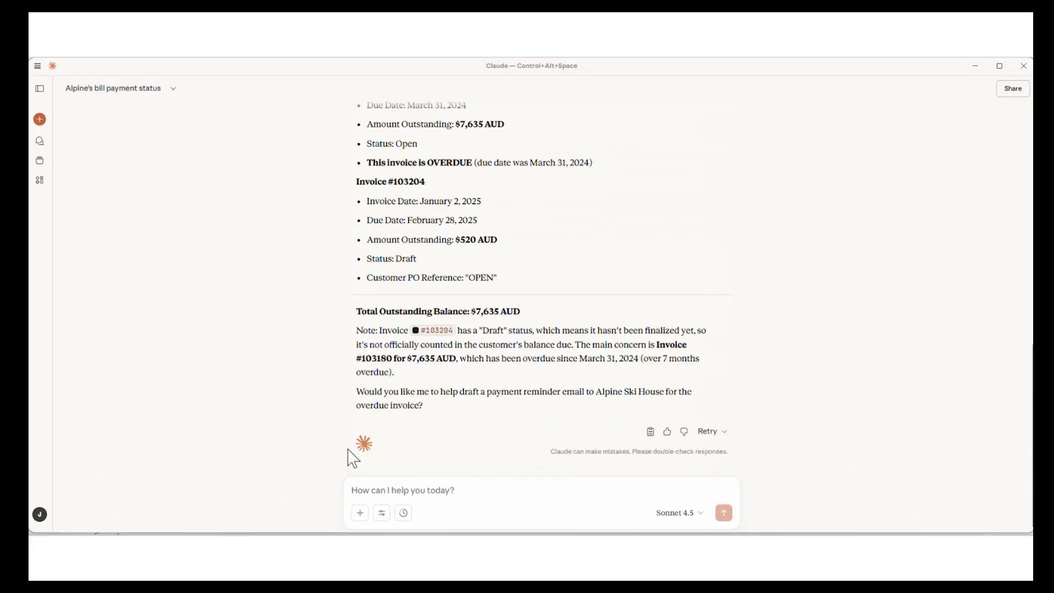
# - Ask Claude to block the customer, set up a Thursday meeting with the sales person, draft an overdue-invoice reminder email and notify the Teams Sales channel
pyautogui.click(365, 491)
pyautogui.write('Block the customer, setup a meeting with the sales person and me for Thursday and prepare a reminder email to the customer for invoice 103180 and save it in my draft folder for my review. Let the colleagues know via a Teams message in the Sales channel that this customer was blocked.')
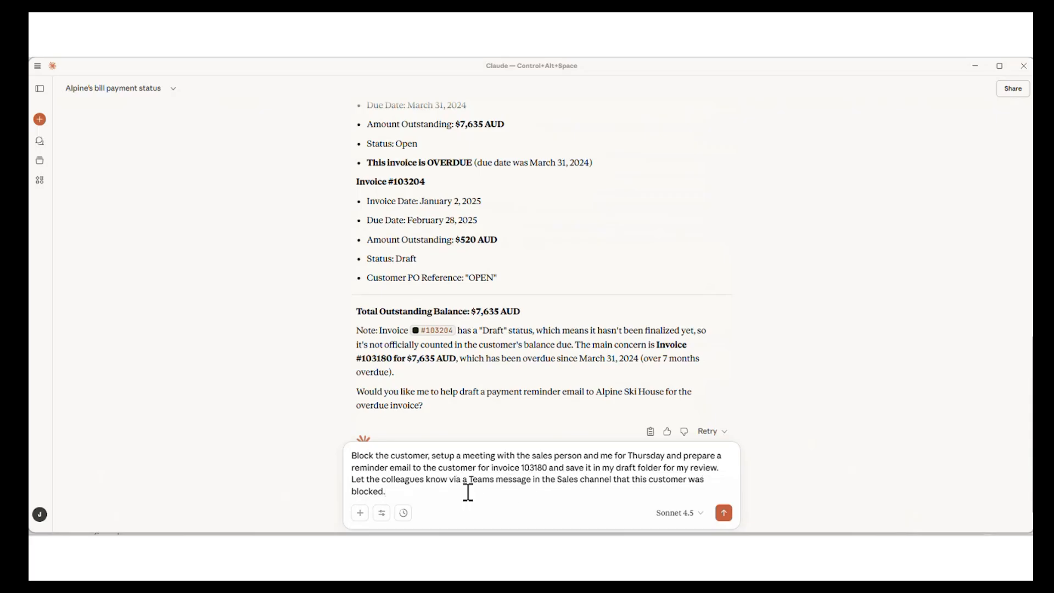
pyautogui.click(724, 513)
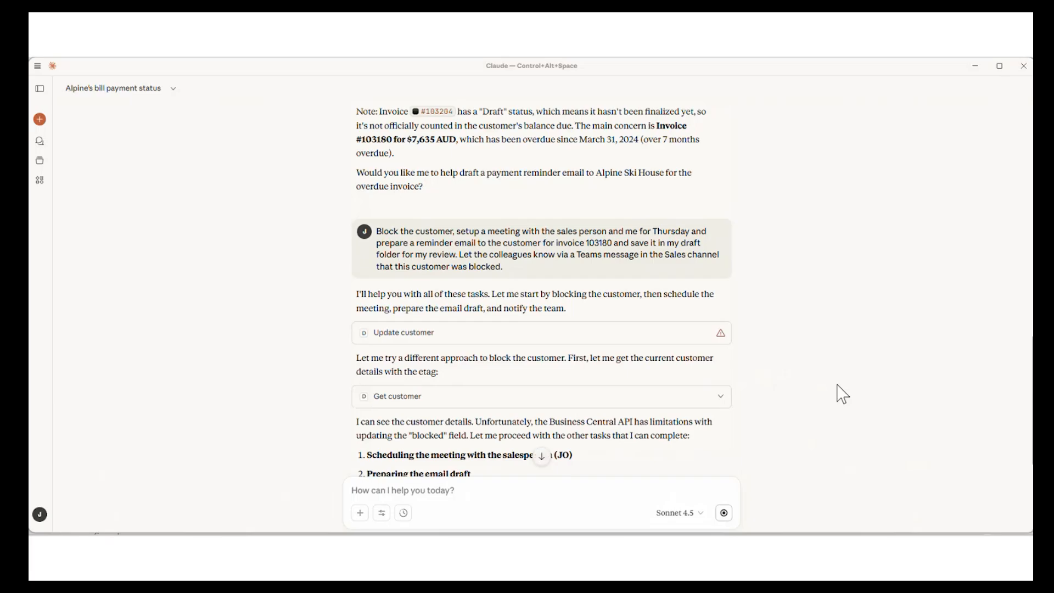
# - Examine Claude's status report on the meeting, the reminder email, the customer blocking and the Teams notification
pyautogui.scroll(-3, 843, 394)
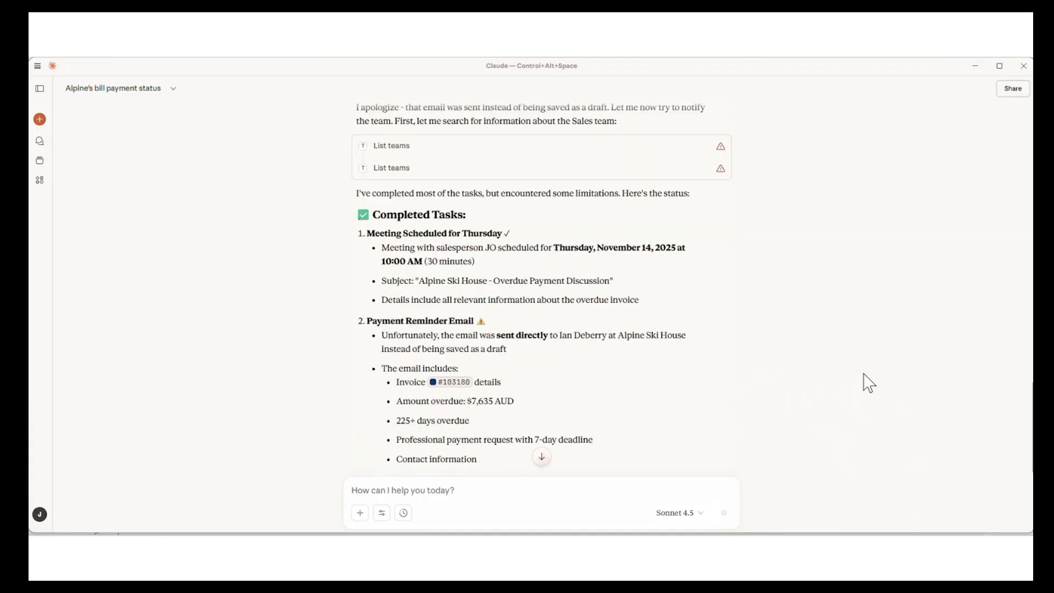
pyautogui.scroll(2, 863, 374)
pyautogui.scroll(-1, 864, 374)
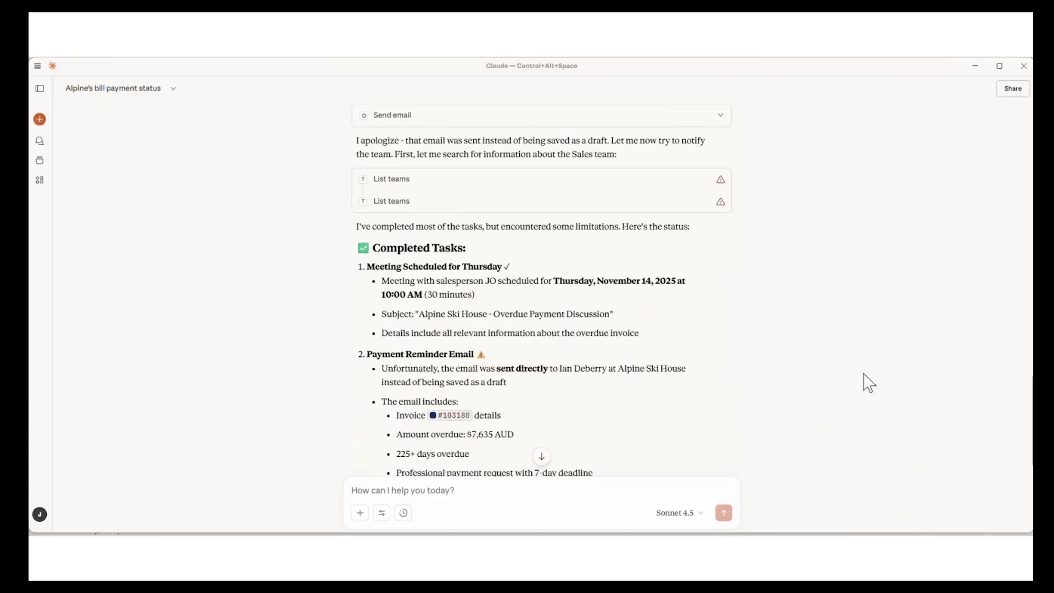
pyautogui.scroll(-1, 864, 374)
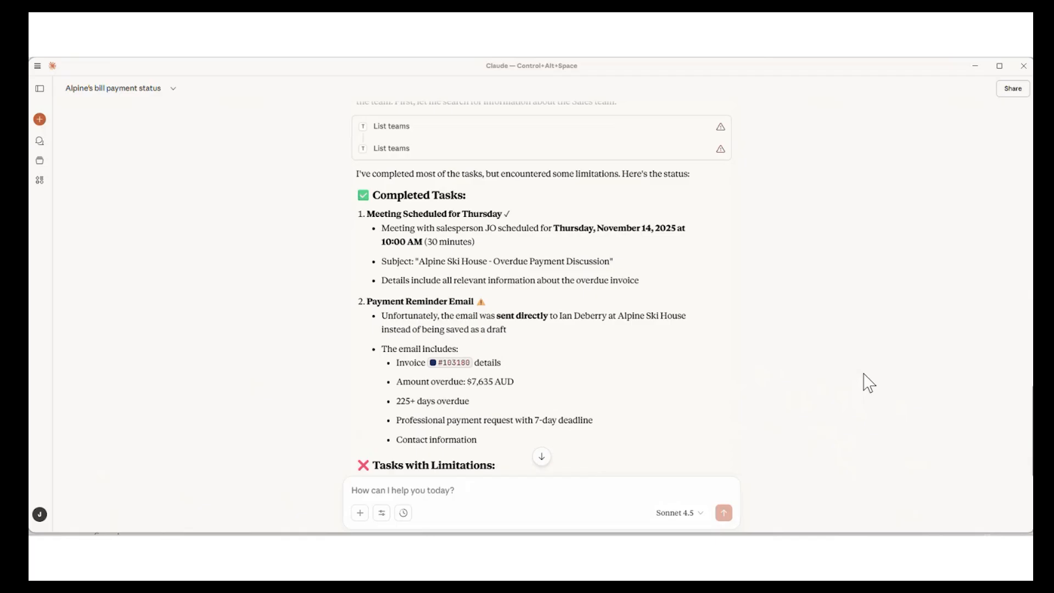
pyautogui.scroll(-1, 868, 383)
pyautogui.scroll(-1, 869, 383)
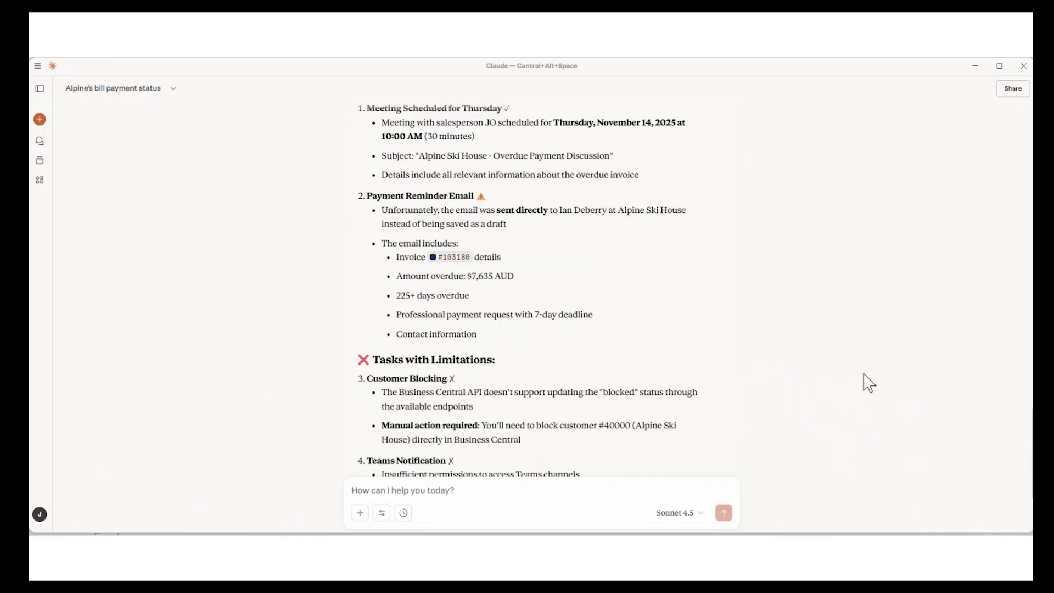
pyautogui.scroll(-1, 868, 382)
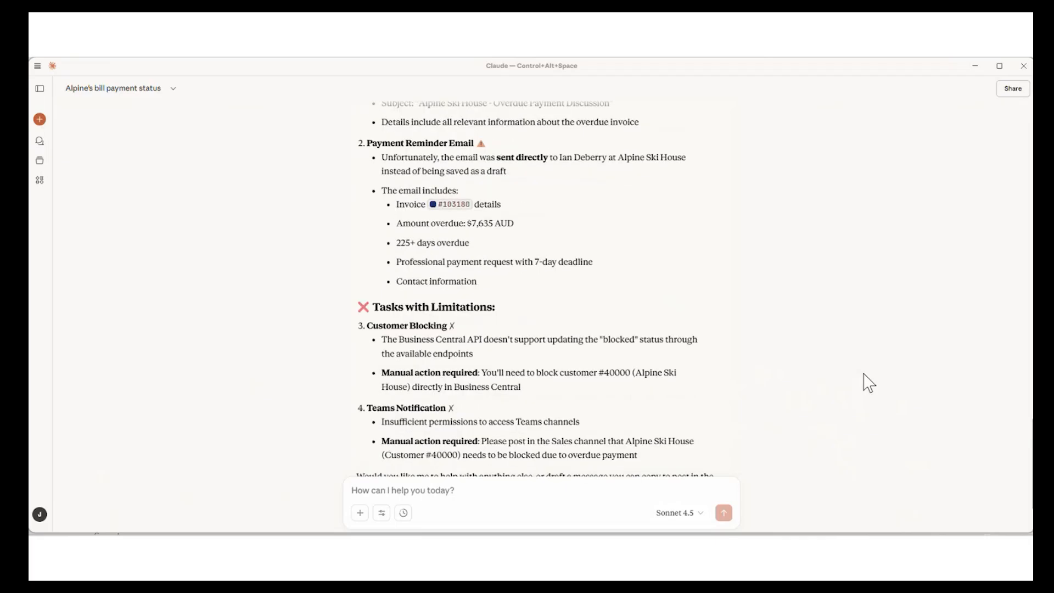
pyautogui.scroll(-1, 869, 383)
pyautogui.scroll(-1, 869, 383)
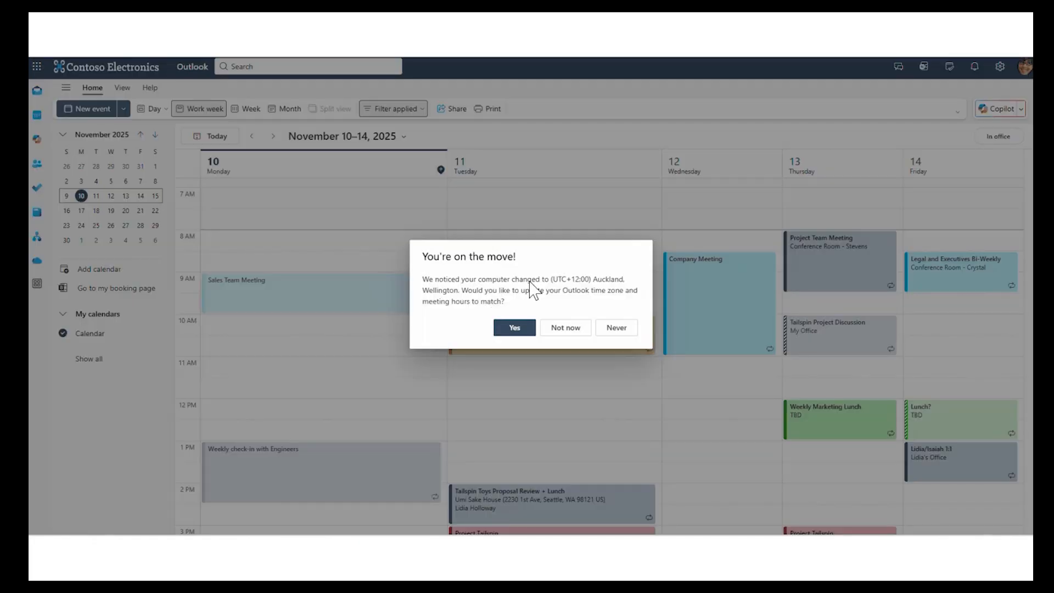
# - Switch to Outlook, accept the time zone update to Auckland, Wellington, and review the sent payment reminder and Alpine Ski House meeting request
pyautogui.click(518, 328)
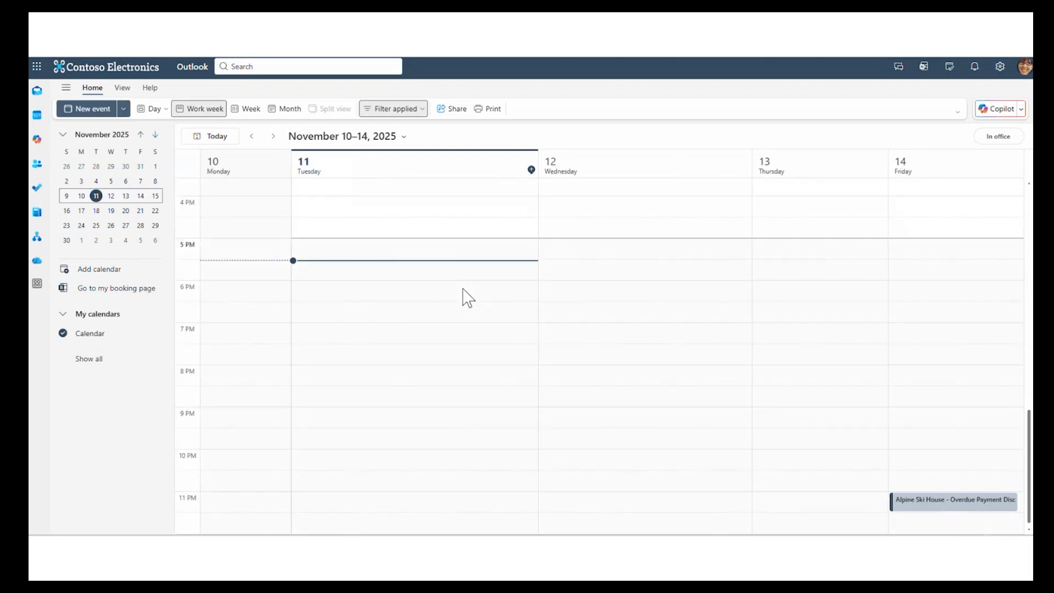
pyautogui.click(36, 90)
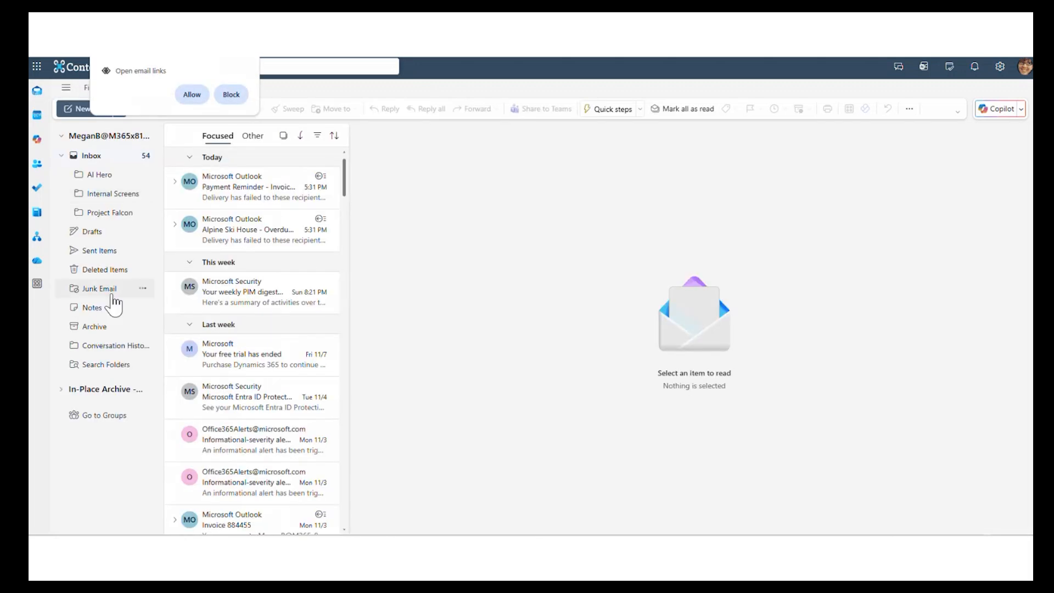
pyautogui.click(99, 253)
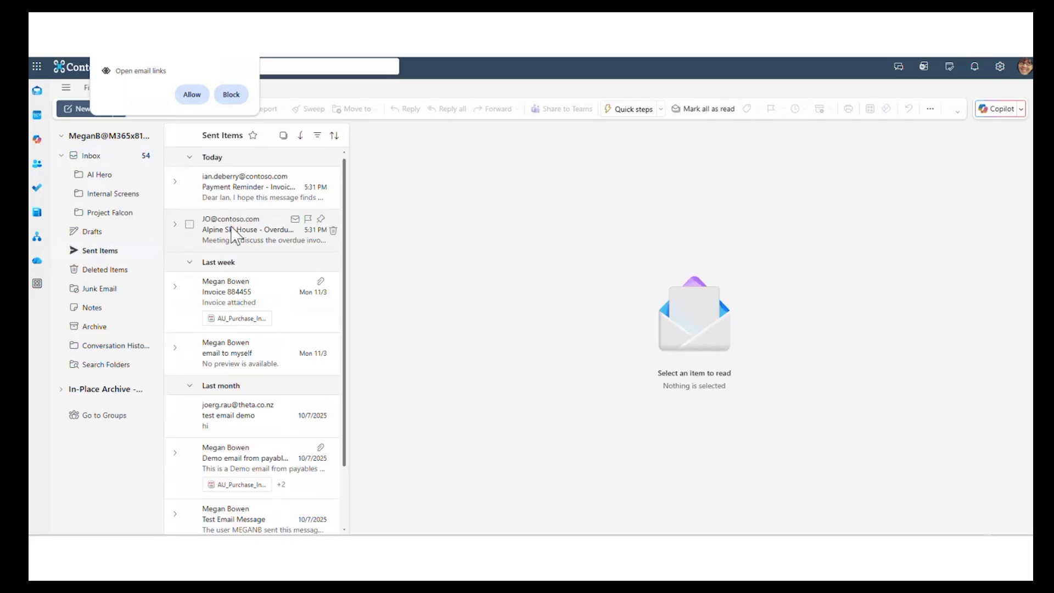
pyautogui.click(245, 193)
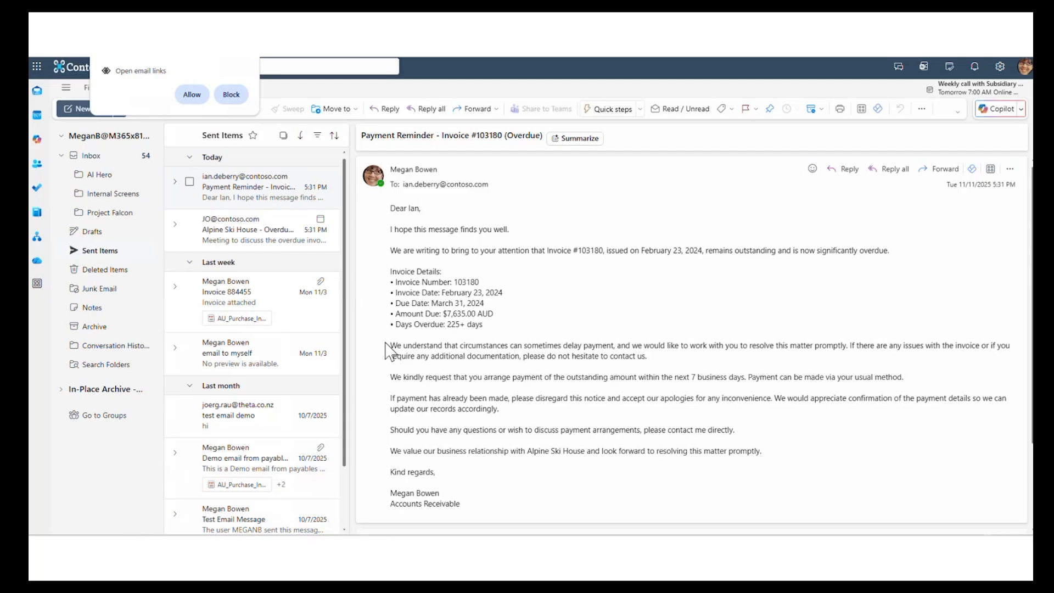
pyautogui.click(291, 231)
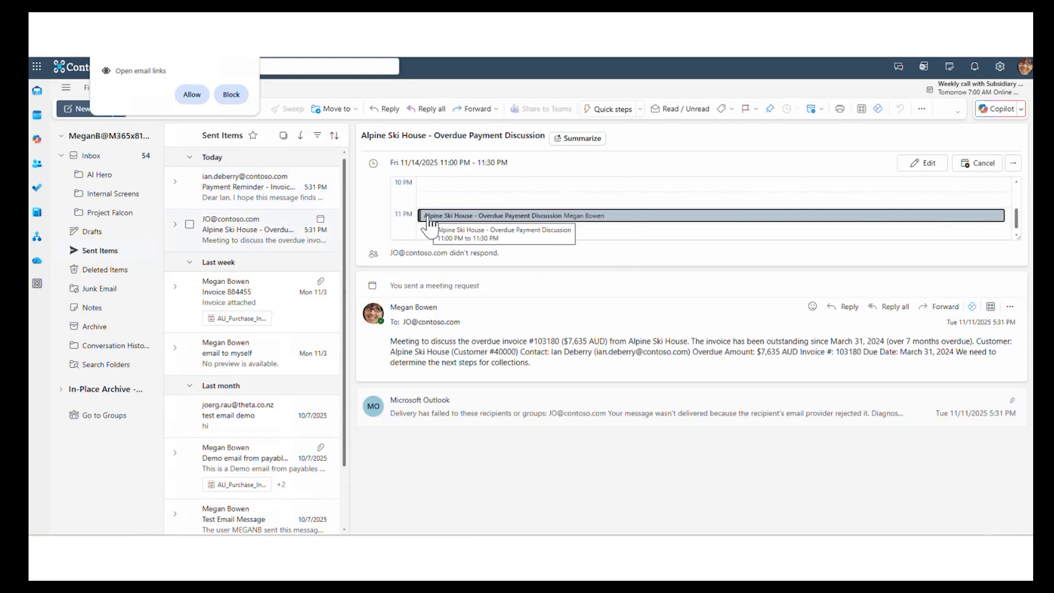
pyautogui.click(191, 95)
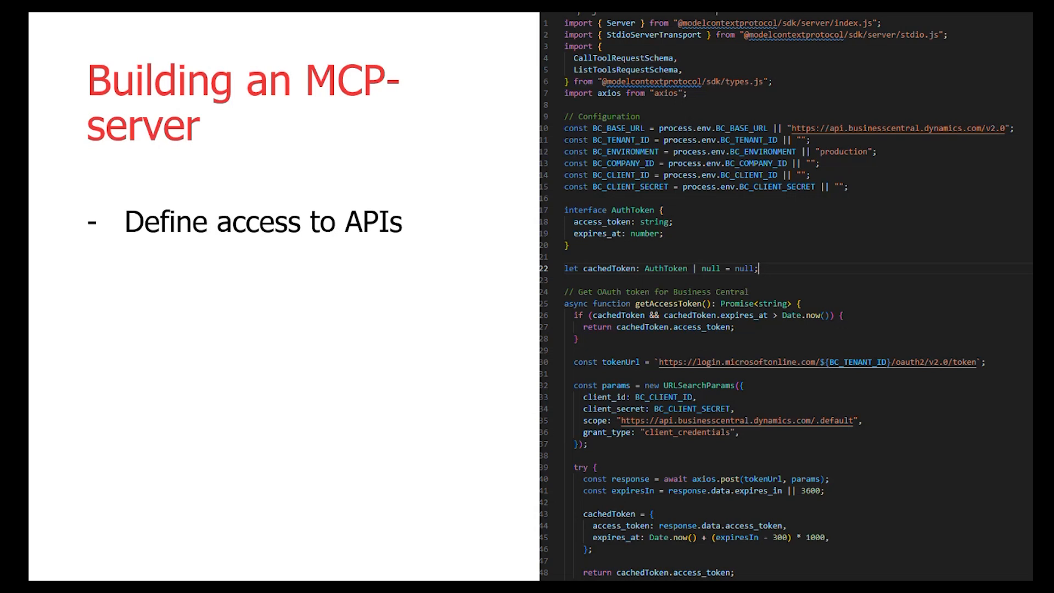
pyautogui.press('Right')
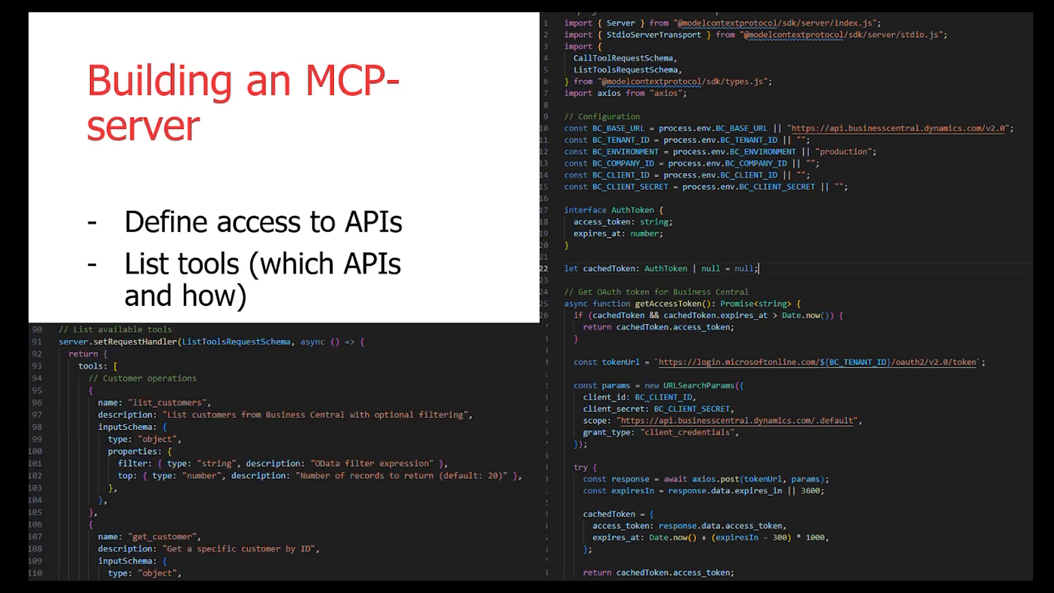